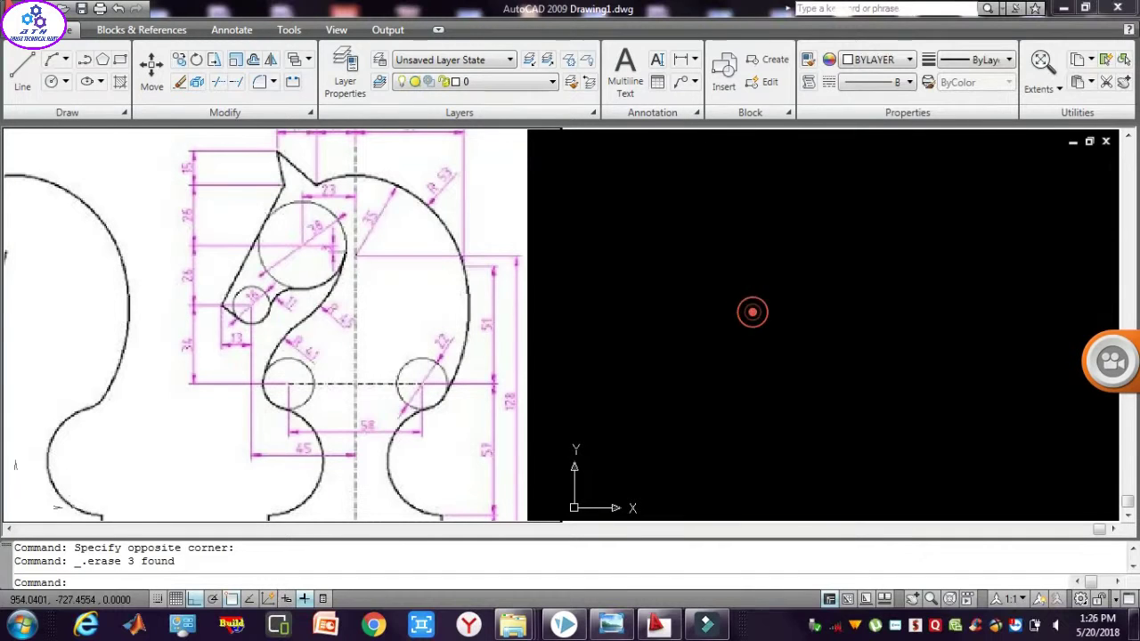
# Place a horizontal construction line and a vertical construction line crossing it.
pyautogui.write('l')
pyautogui.press('Return')
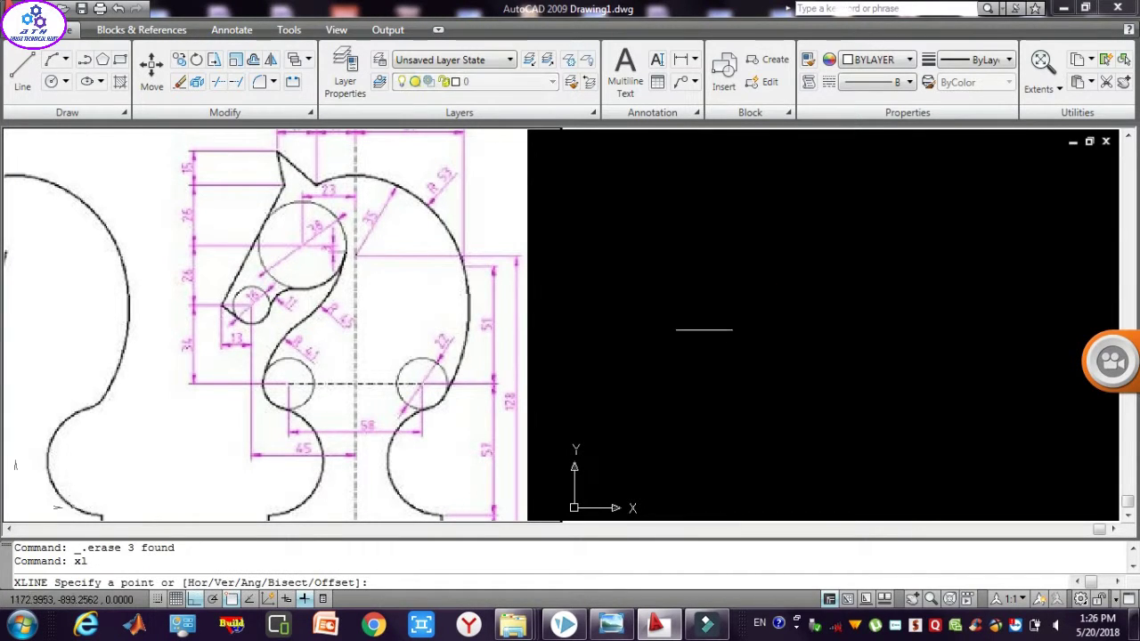
pyautogui.click(633, 332)
pyautogui.click(773, 332)
pyautogui.press('Return')
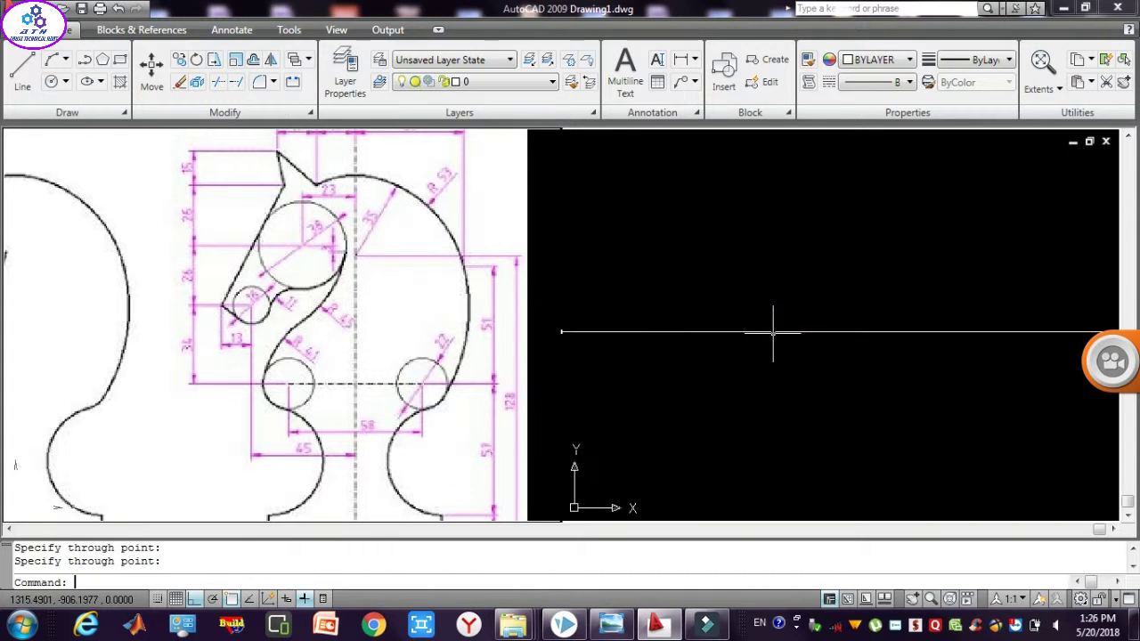
pyautogui.press('Return')
pyautogui.click(793, 246)
pyautogui.click(792, 380)
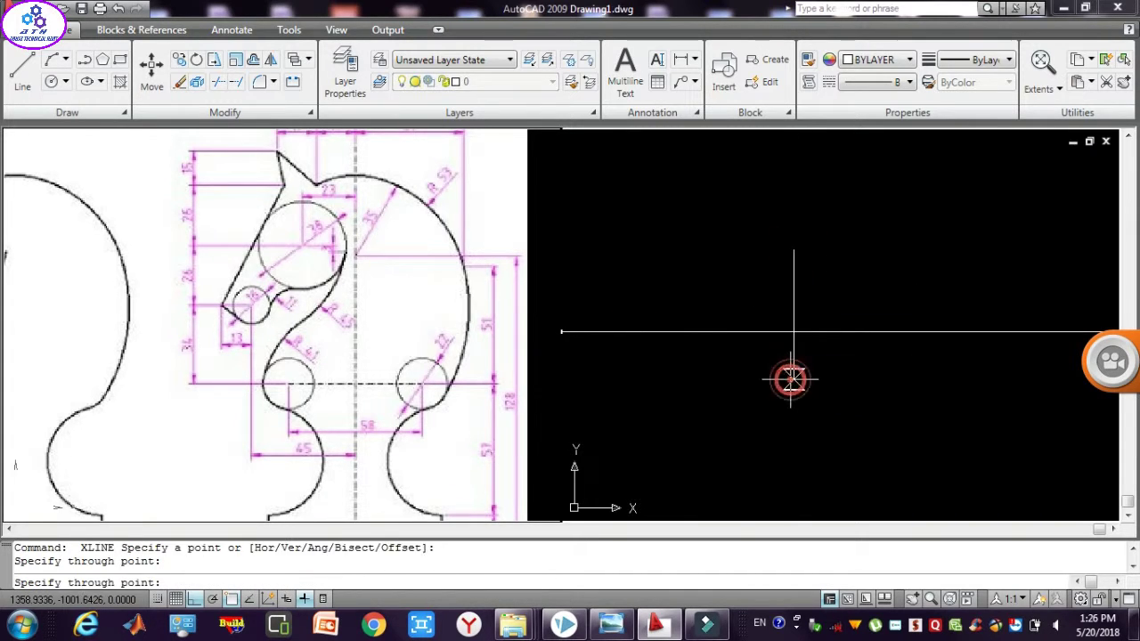
pyautogui.press('Return')
# Select the vertical construction line and start offsetting it.
pyautogui.click(790, 380)
pyautogui.click(746, 389)
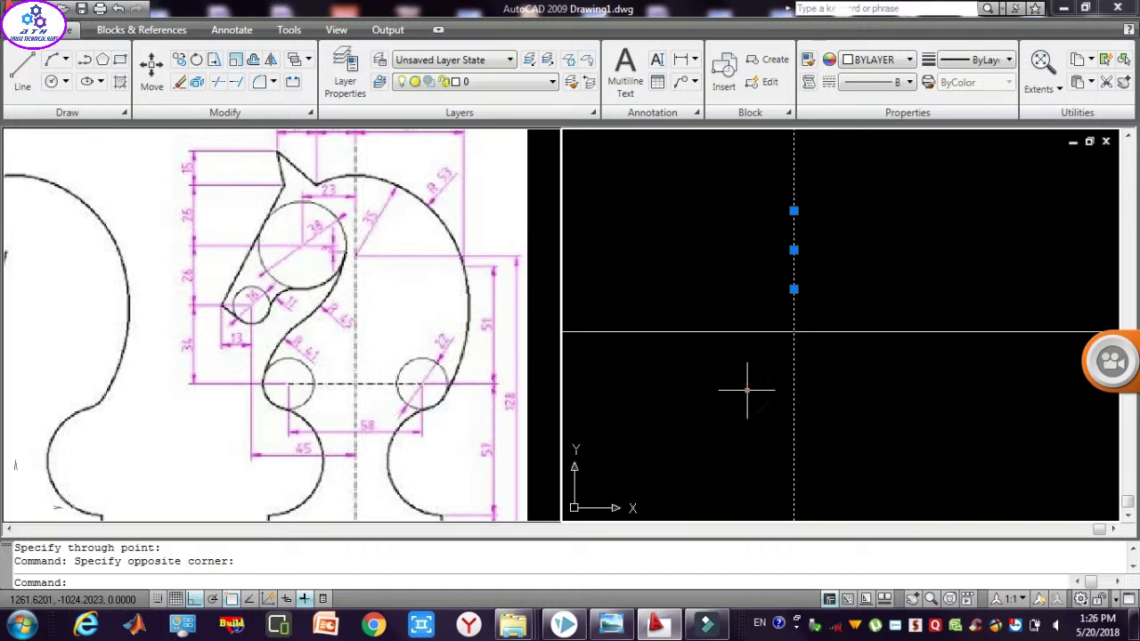
pyautogui.write('o')
pyautogui.press('Return')
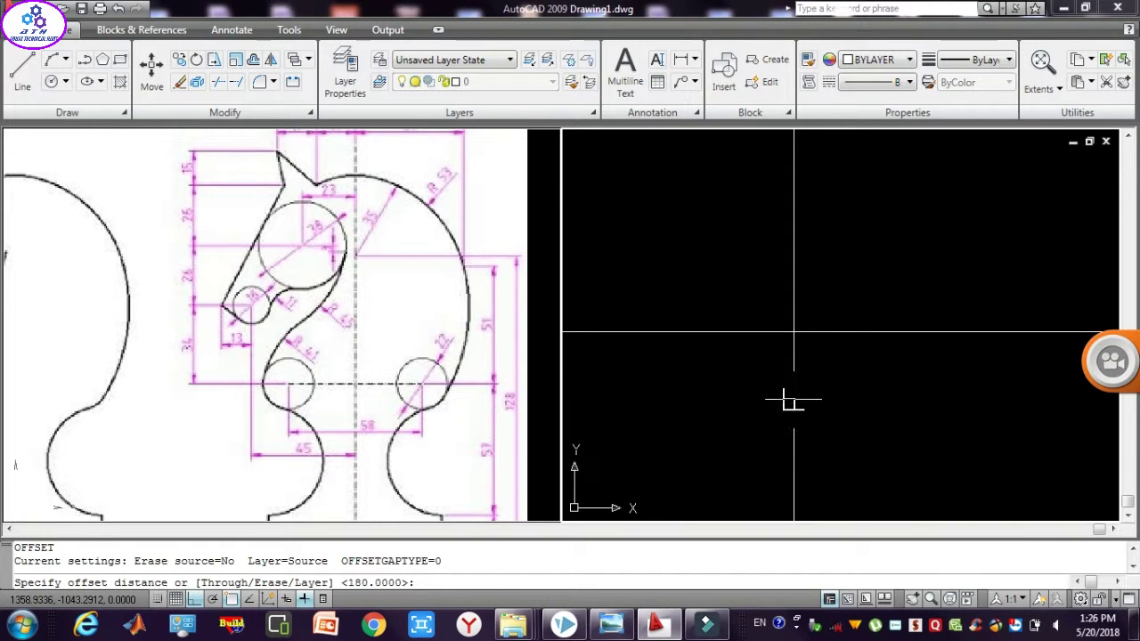
# Offset the vertical line 58 units to the right and 58 units to the left.
pyautogui.click(792, 399)
pyautogui.write('58')
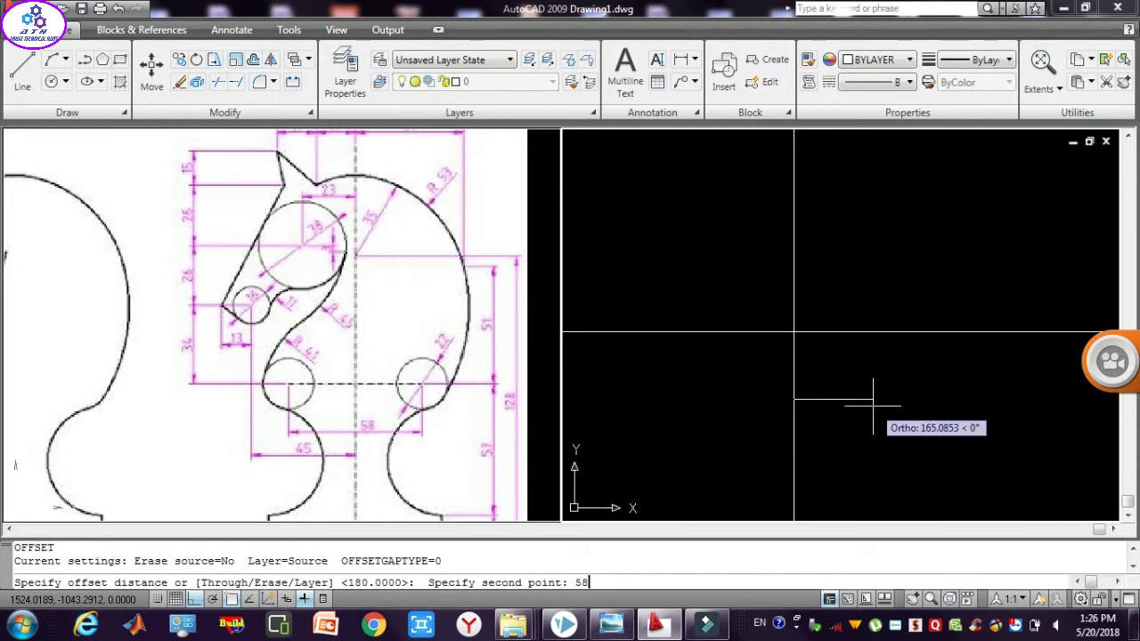
pyautogui.press('Return')
pyautogui.click(873, 406)
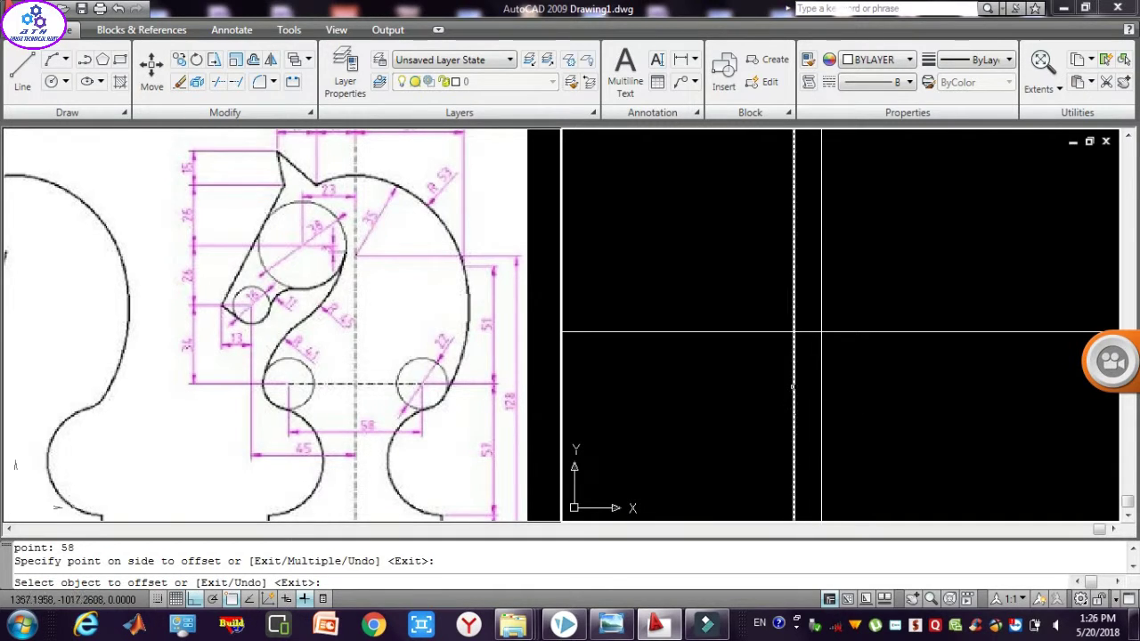
pyautogui.click(793, 387)
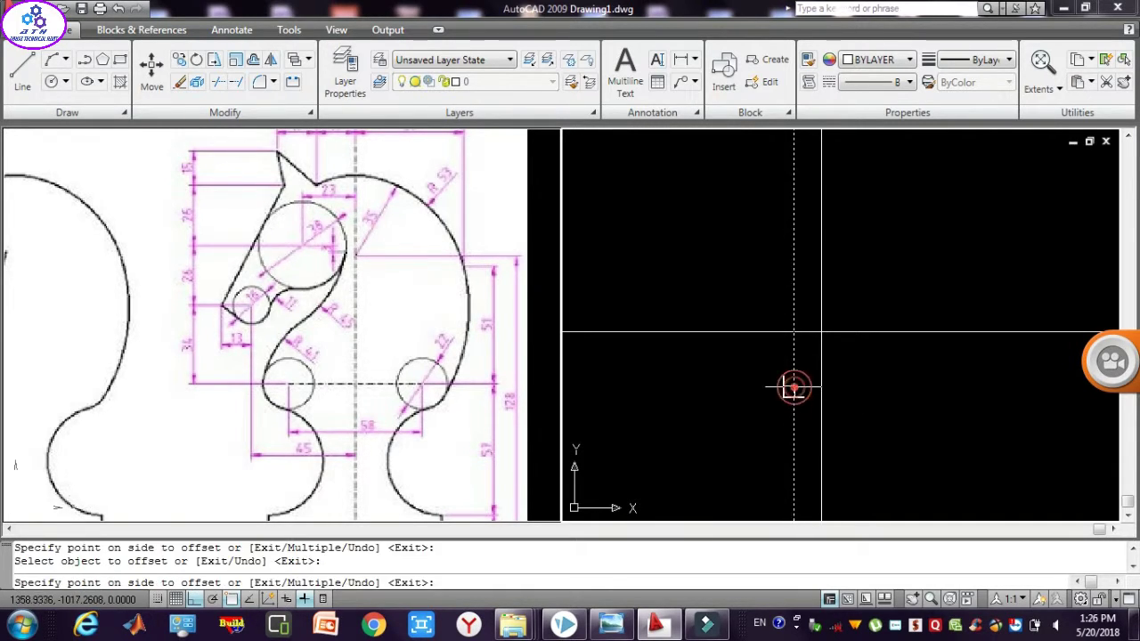
pyautogui.click(689, 393)
pyautogui.press('Escape')
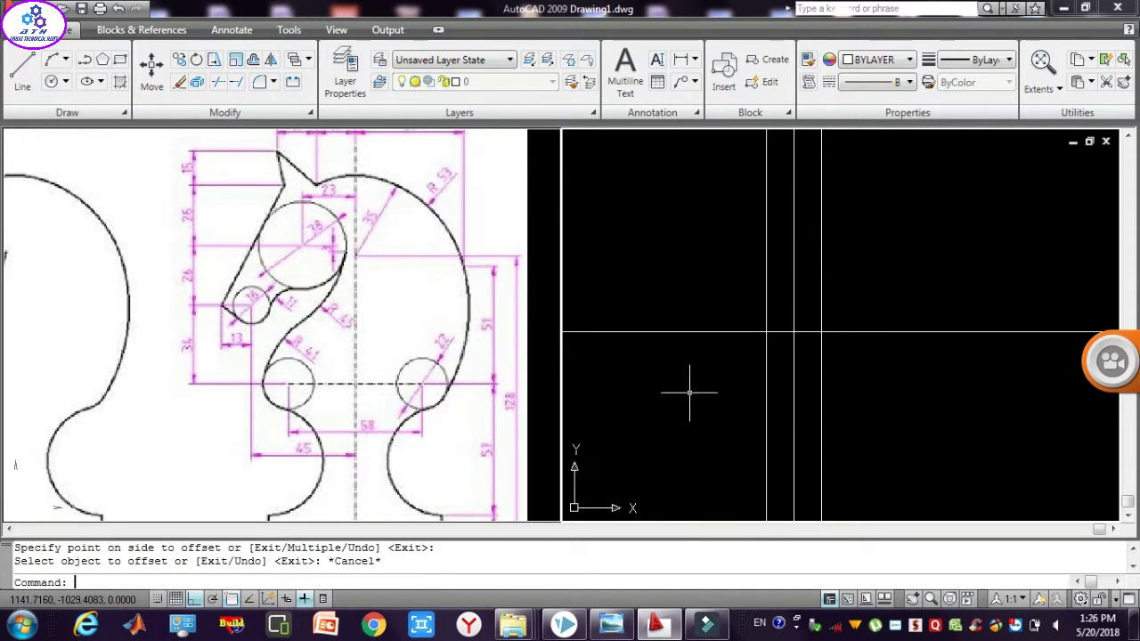
pyautogui.press('Escape')
pyautogui.press('Escape')
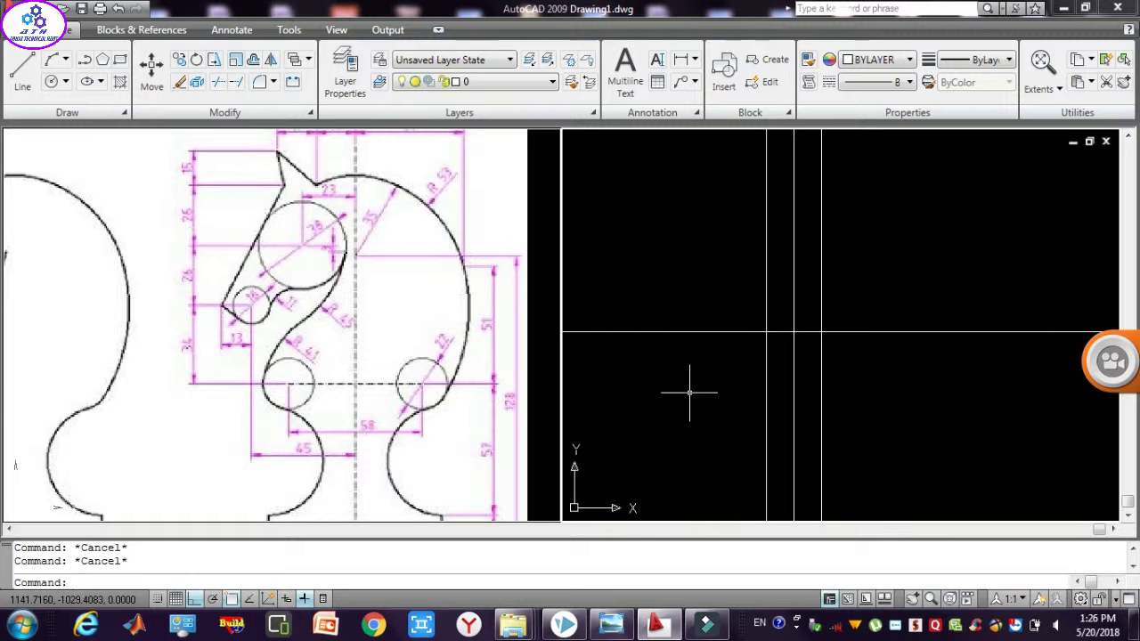
pyautogui.write('c')
# Draw radius-44 circles at the left and right intersections with the horizontal line.
pyautogui.press('Return')
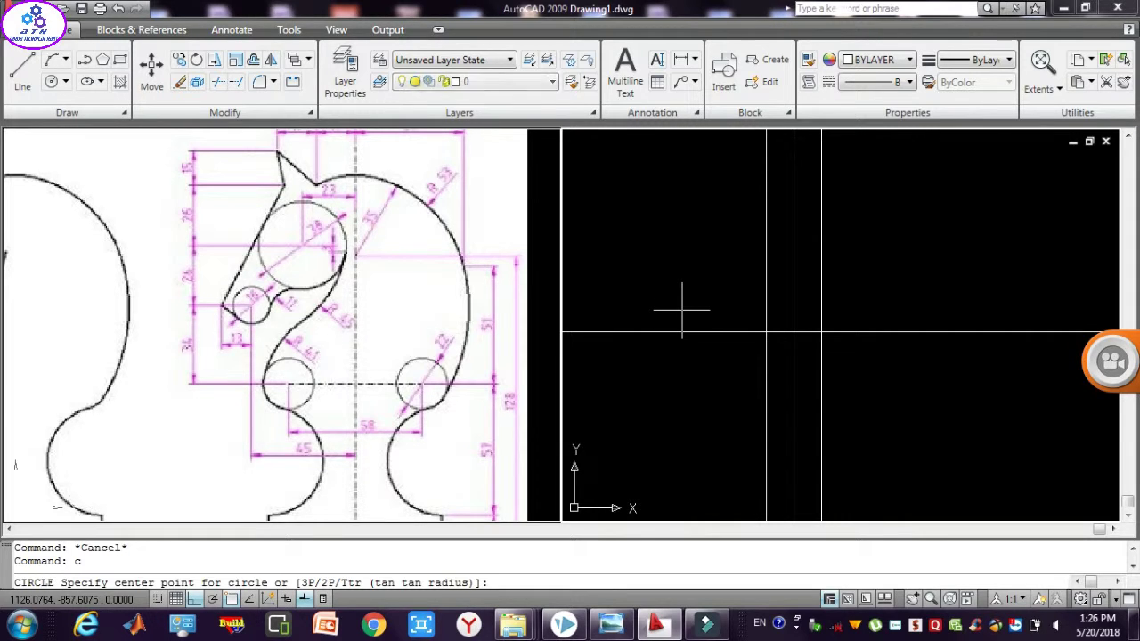
pyautogui.click(766, 333)
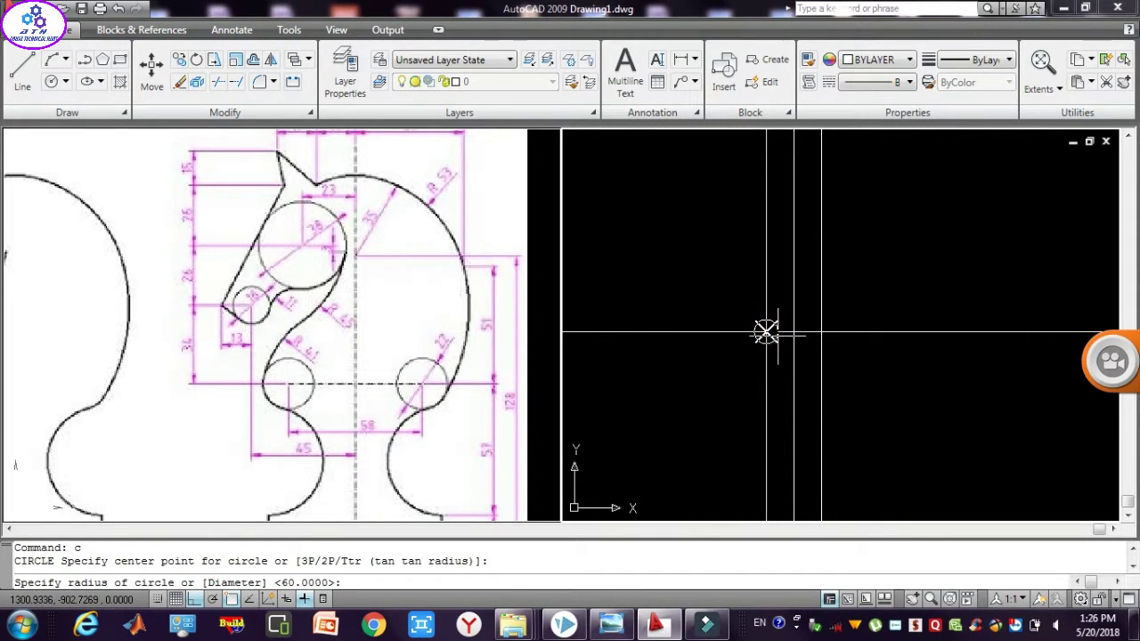
pyautogui.write('44')
pyautogui.press('Return')
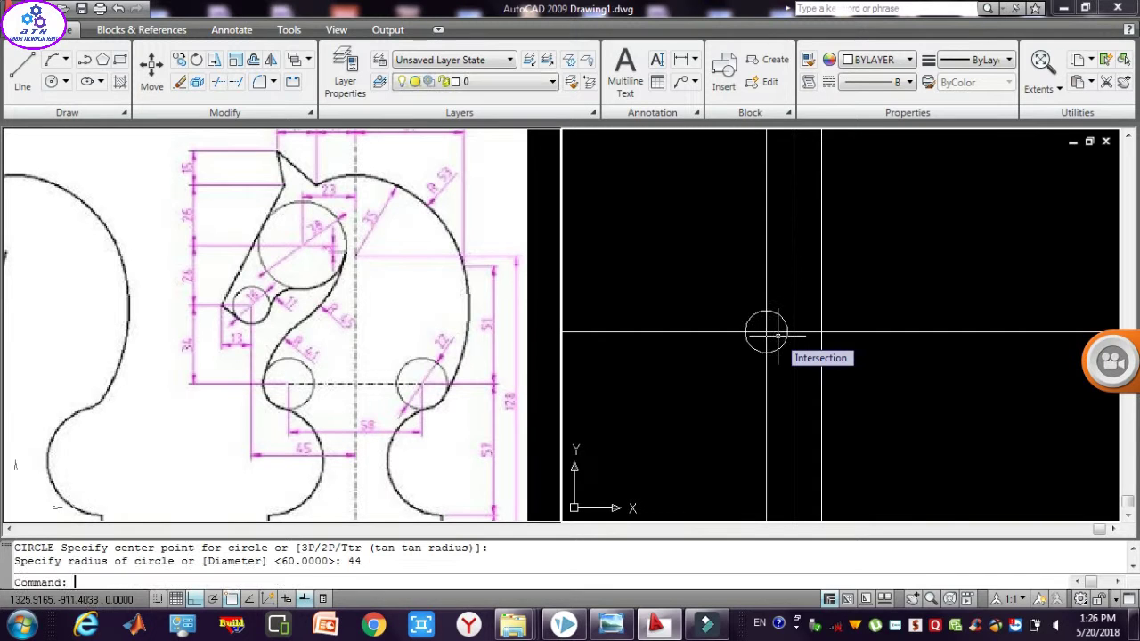
pyautogui.write('c')
pyautogui.press('Return')
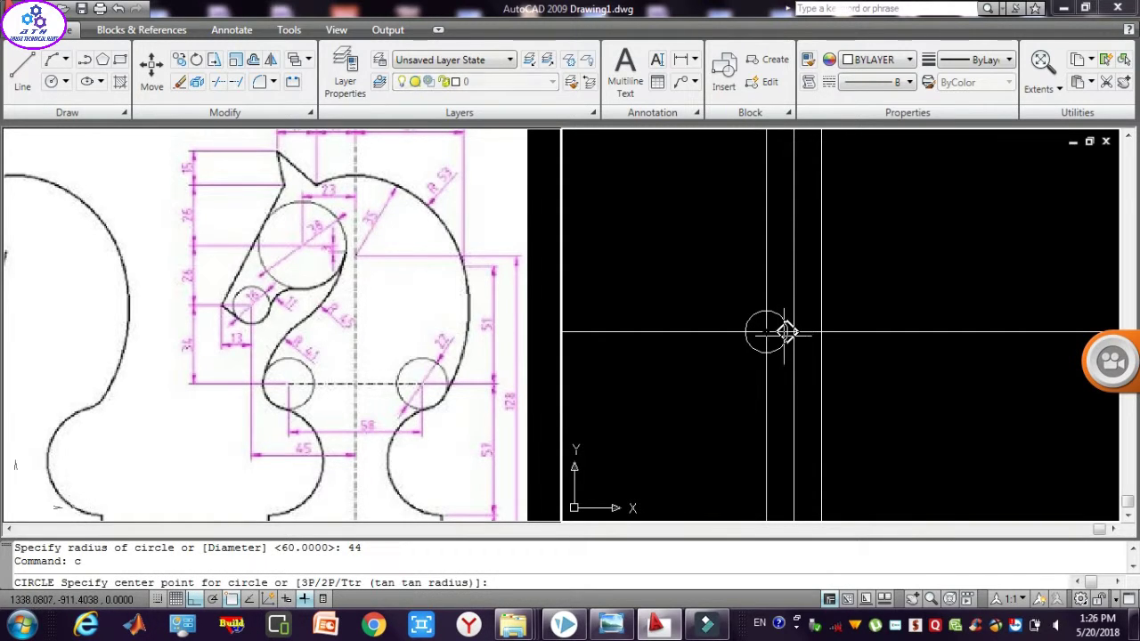
pyautogui.click(820, 333)
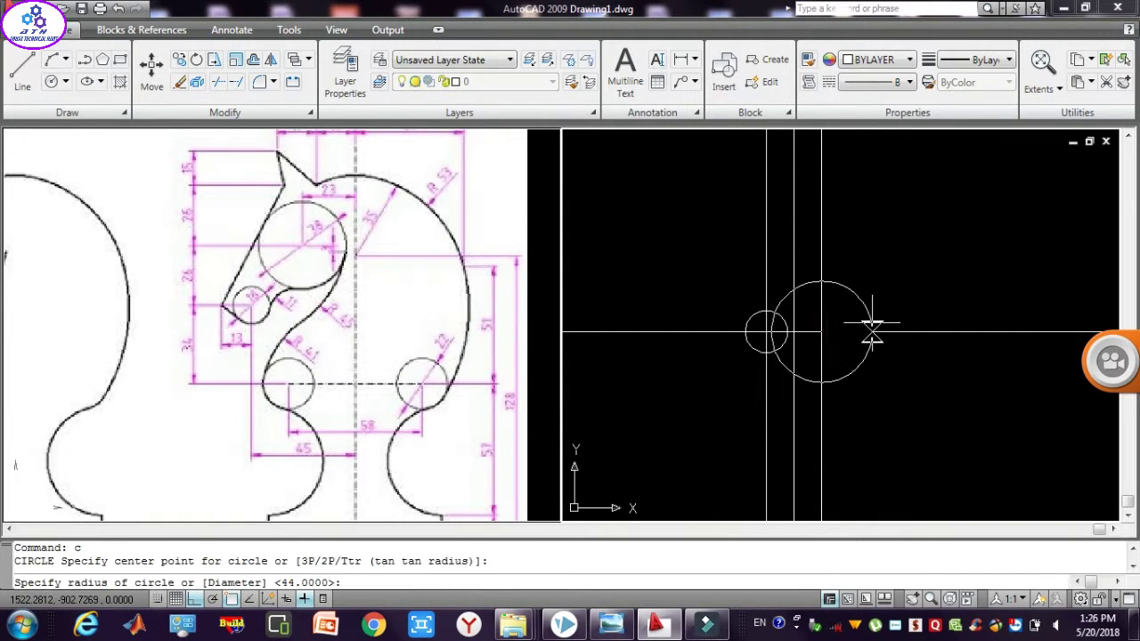
pyautogui.write('4')
pyautogui.press('Return')
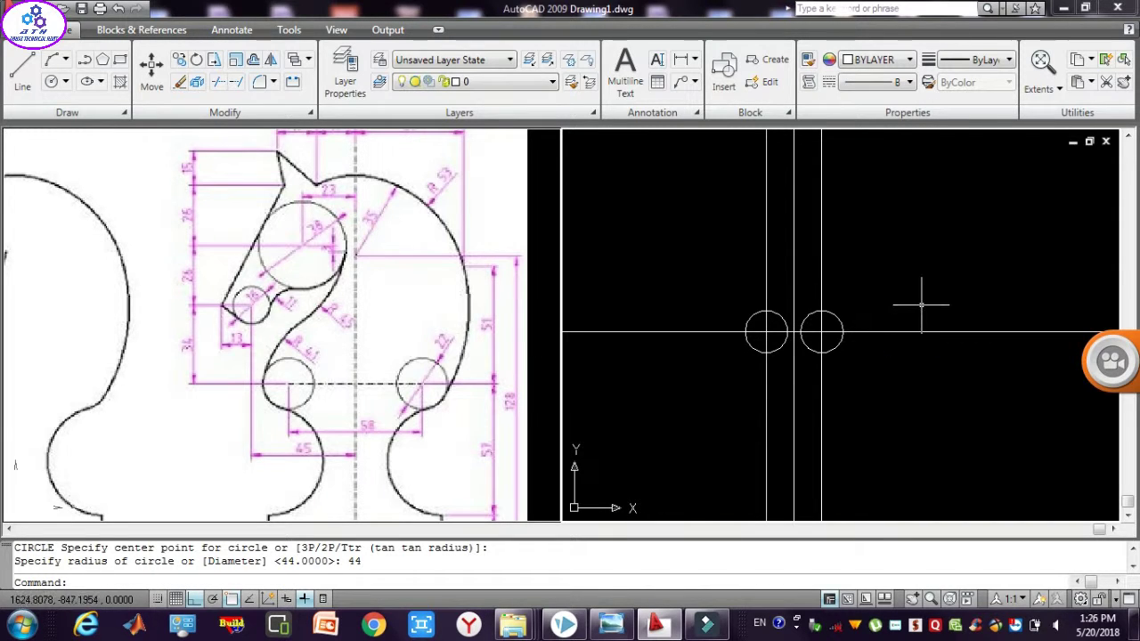
pyautogui.press('Escape')
pyautogui.press('Escape')
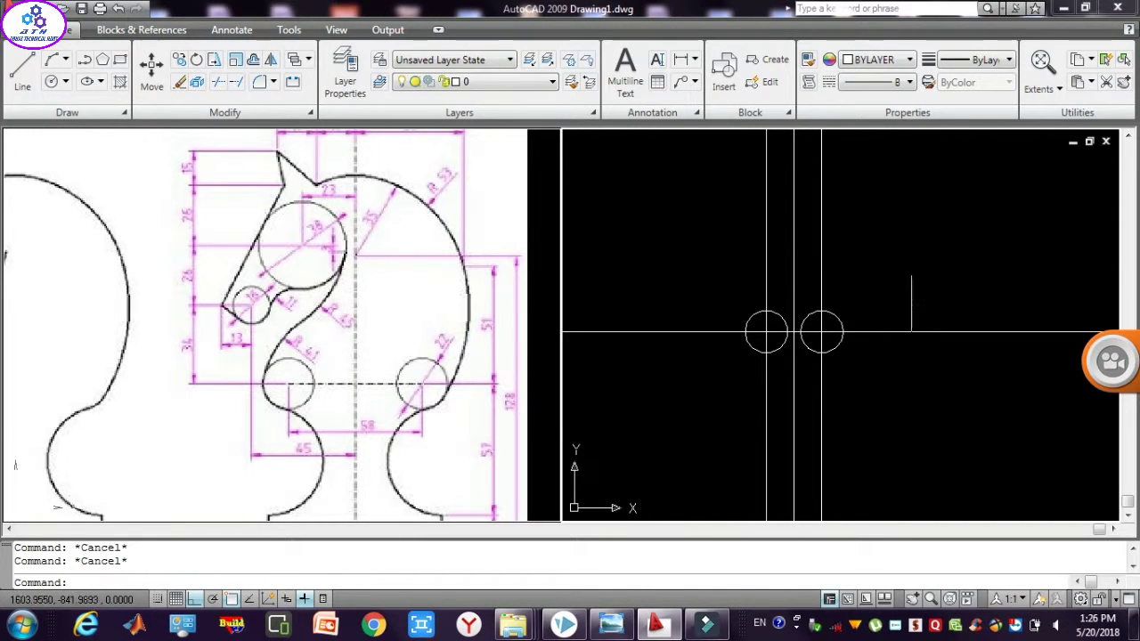
# Offset the central vertical line 90 units to the left.
pyautogui.click(796, 415)
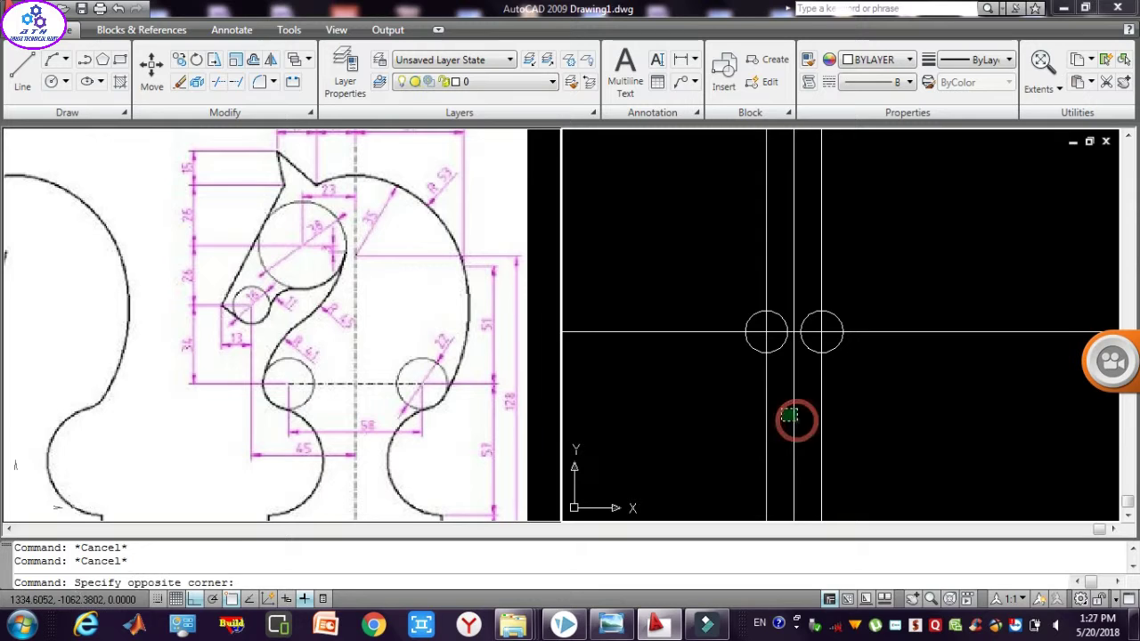
pyautogui.click(782, 409)
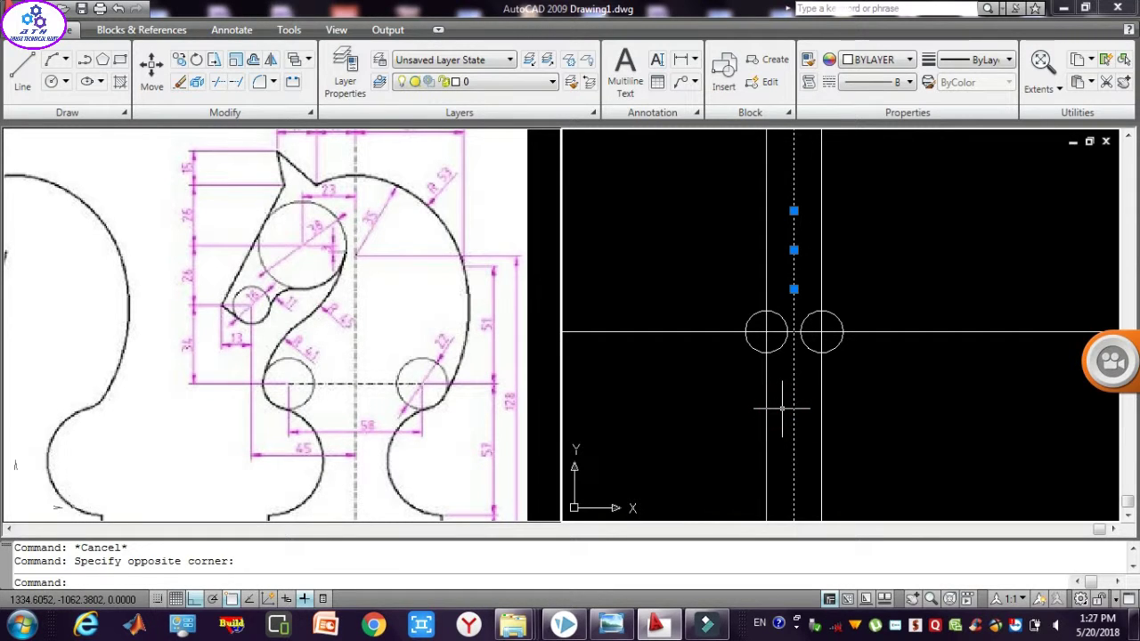
pyautogui.write('o')
pyautogui.press('Return')
pyautogui.write('90')
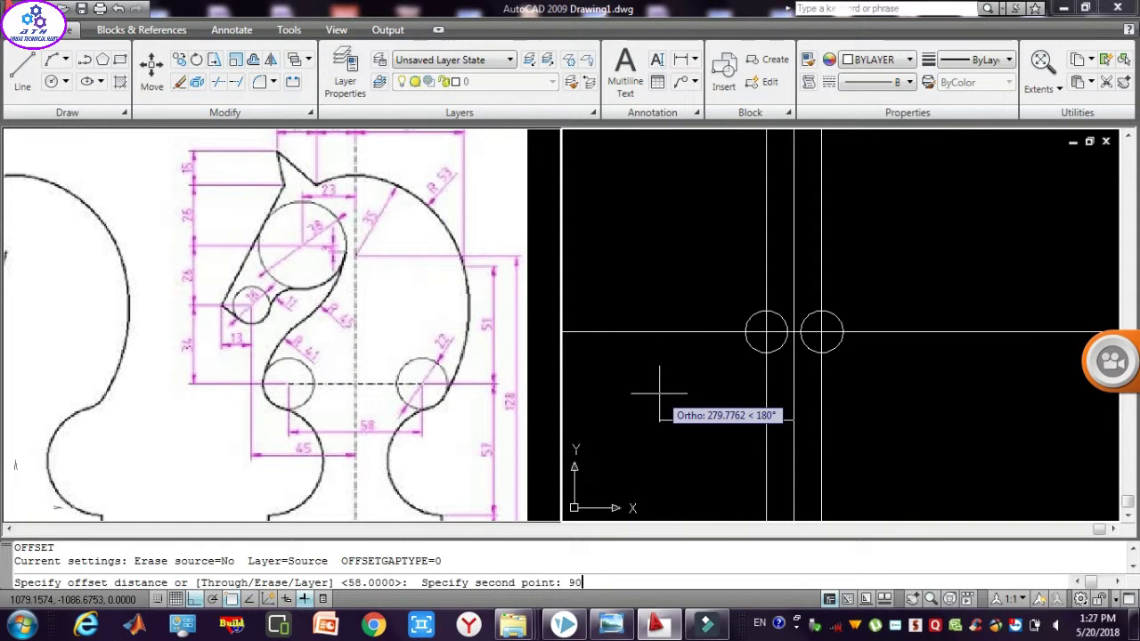
pyautogui.press('Return')
pyautogui.click(660, 393)
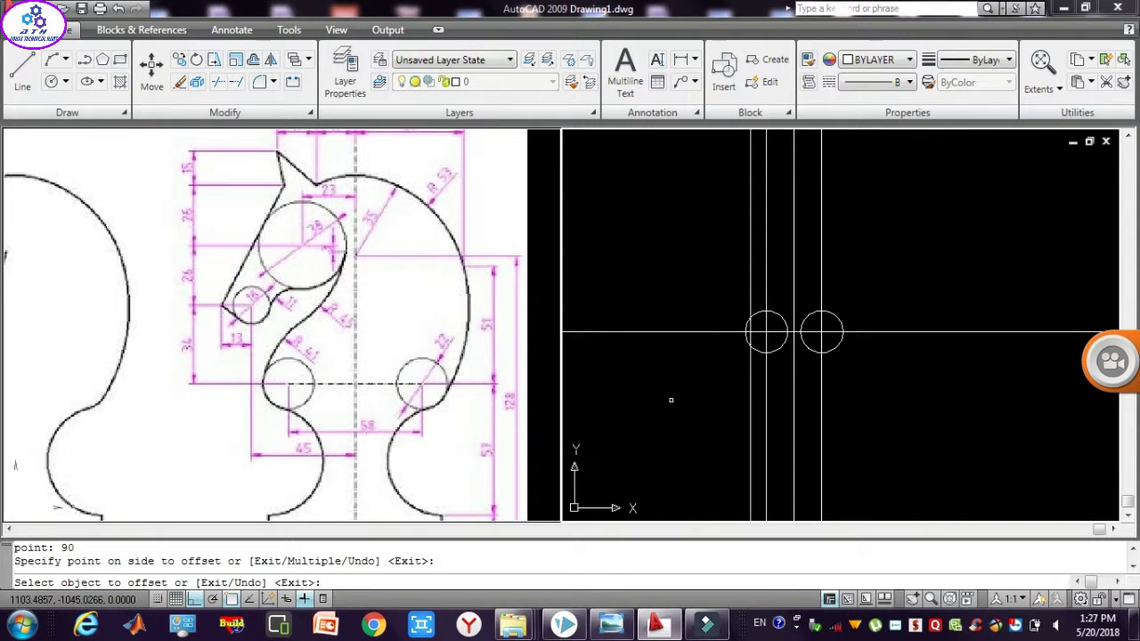
pyautogui.press('Escape')
pyautogui.press('Escape')
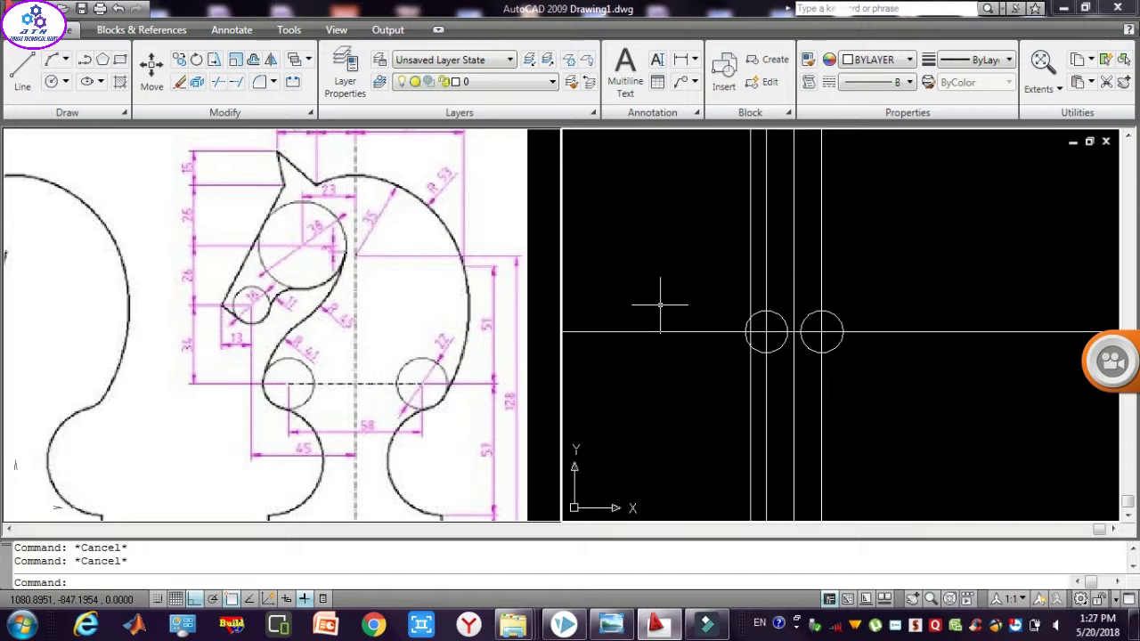
# Offset the horizontal construction line 68 units upward.
pyautogui.click(660, 305)
pyautogui.click(642, 364)
pyautogui.press('Return')
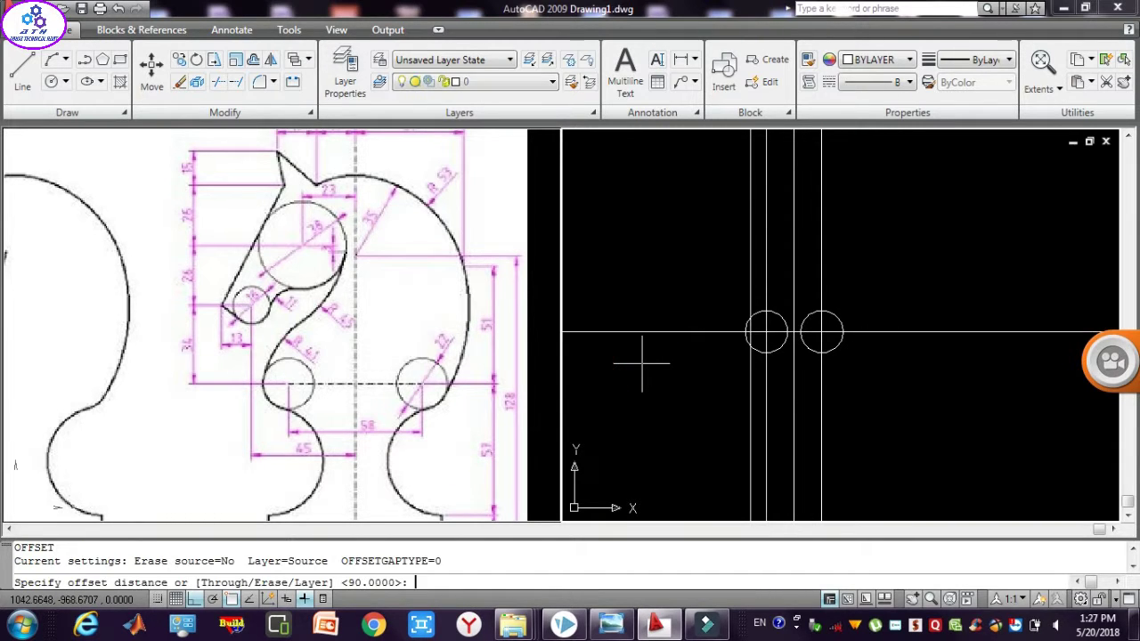
pyautogui.click(660, 332)
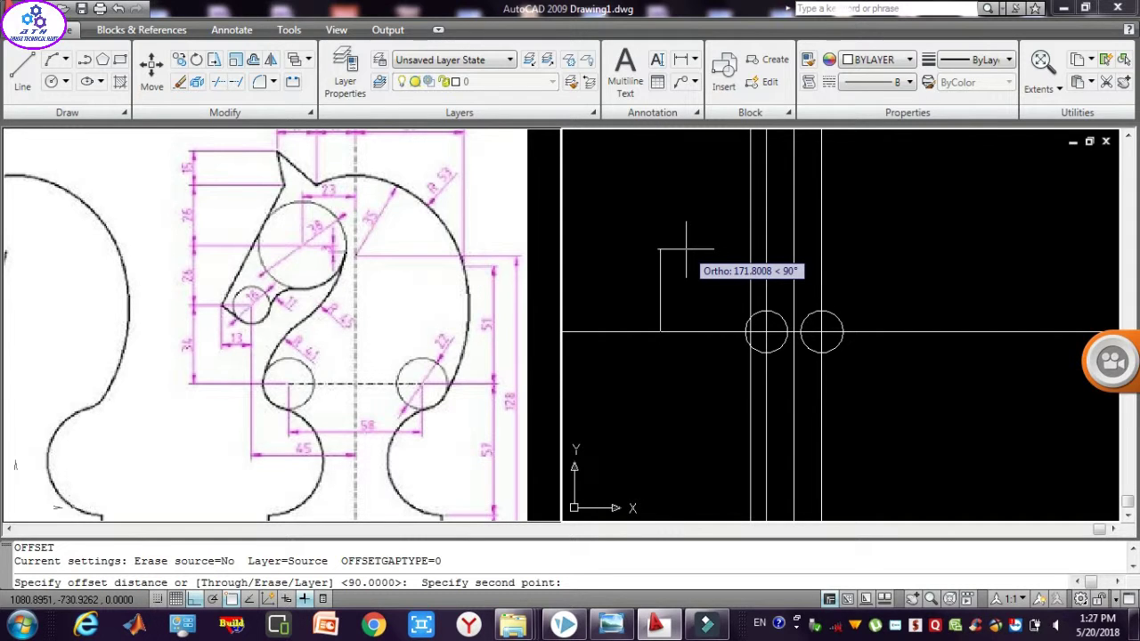
pyautogui.write('68')
pyautogui.press('Return')
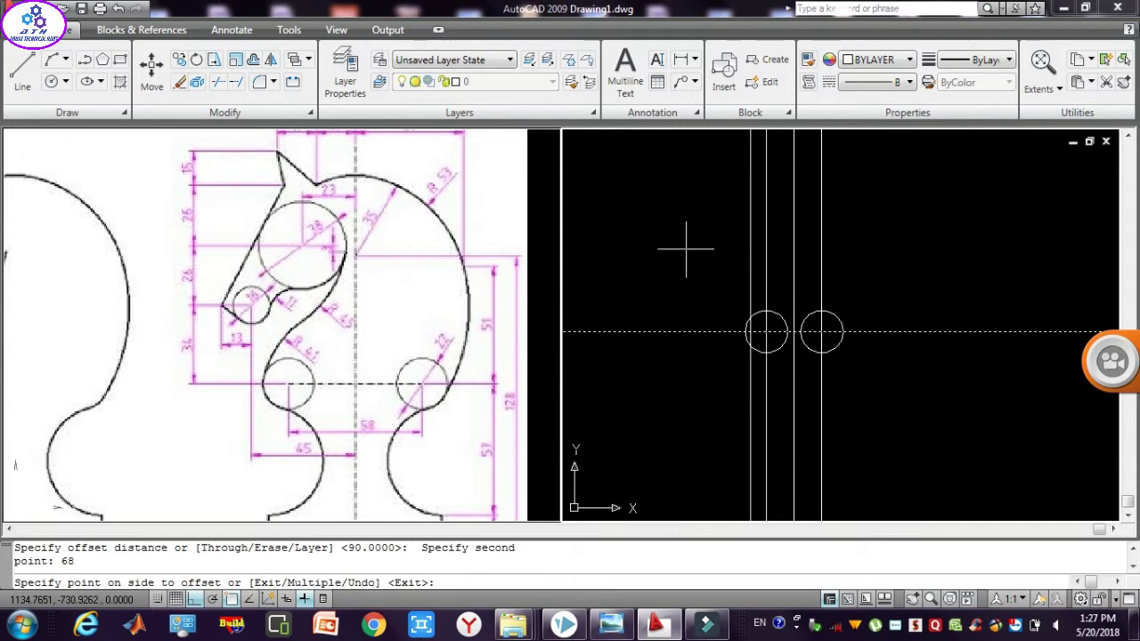
pyautogui.click(686, 250)
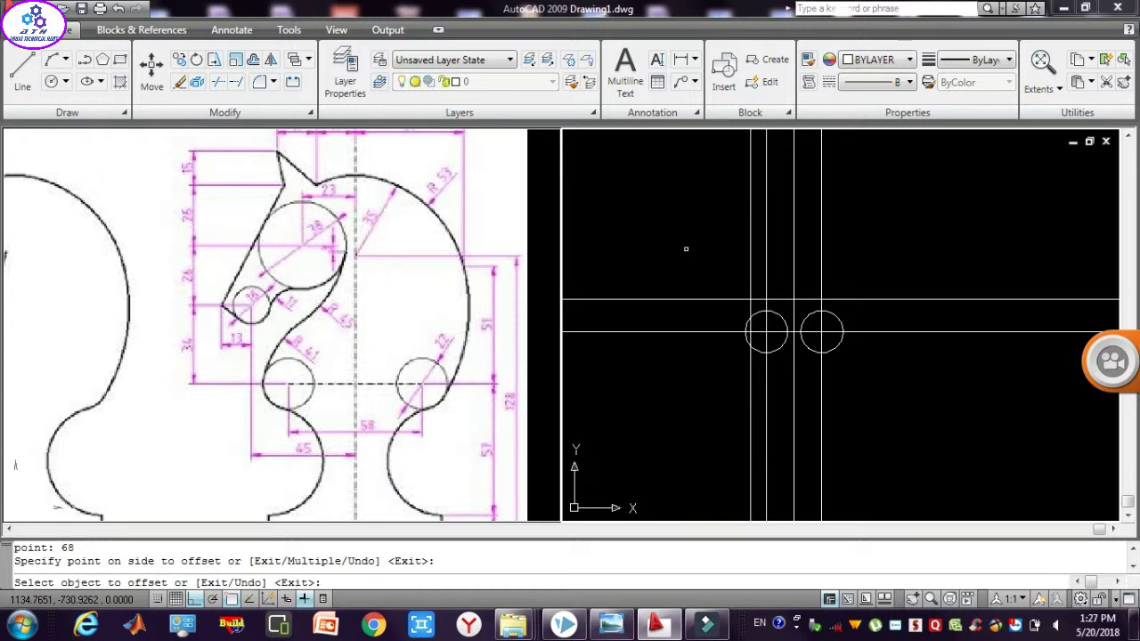
pyautogui.press('Escape')
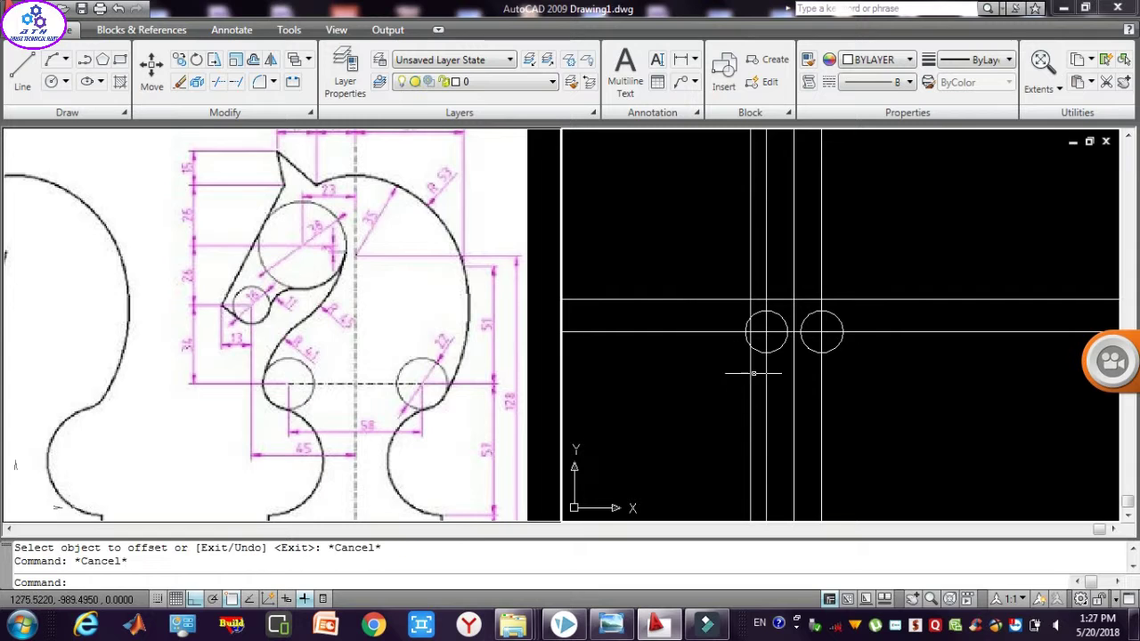
# Offset the leftmost vertical line by 26 units.
pyautogui.click(754, 374)
pyautogui.click(739, 374)
pyautogui.write('o')
pyautogui.press('Return')
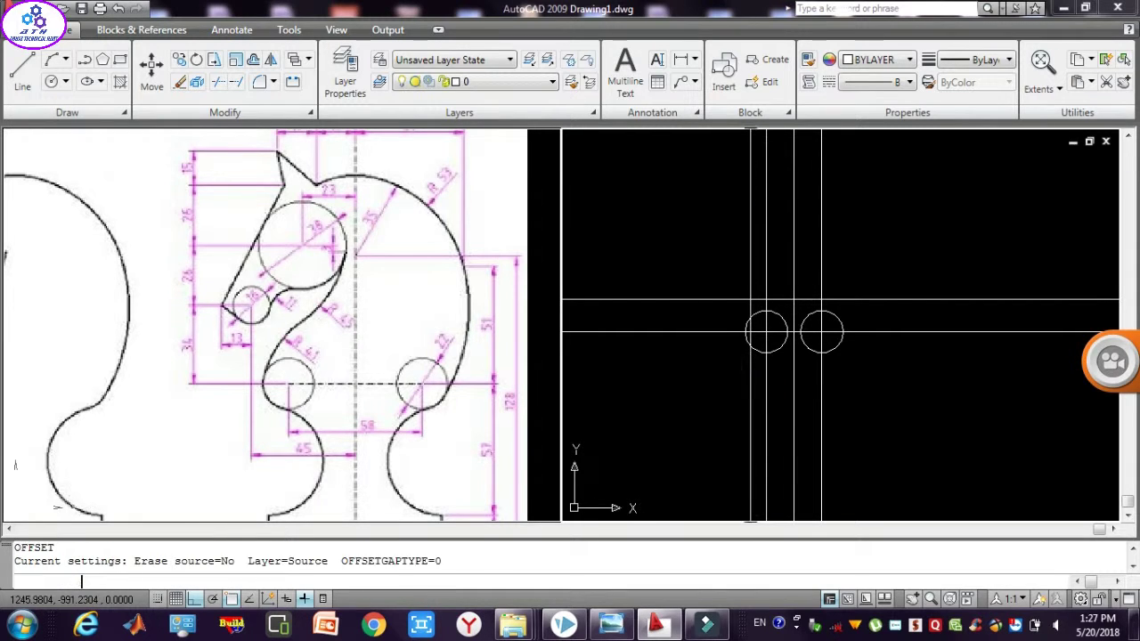
pyautogui.click(750, 375)
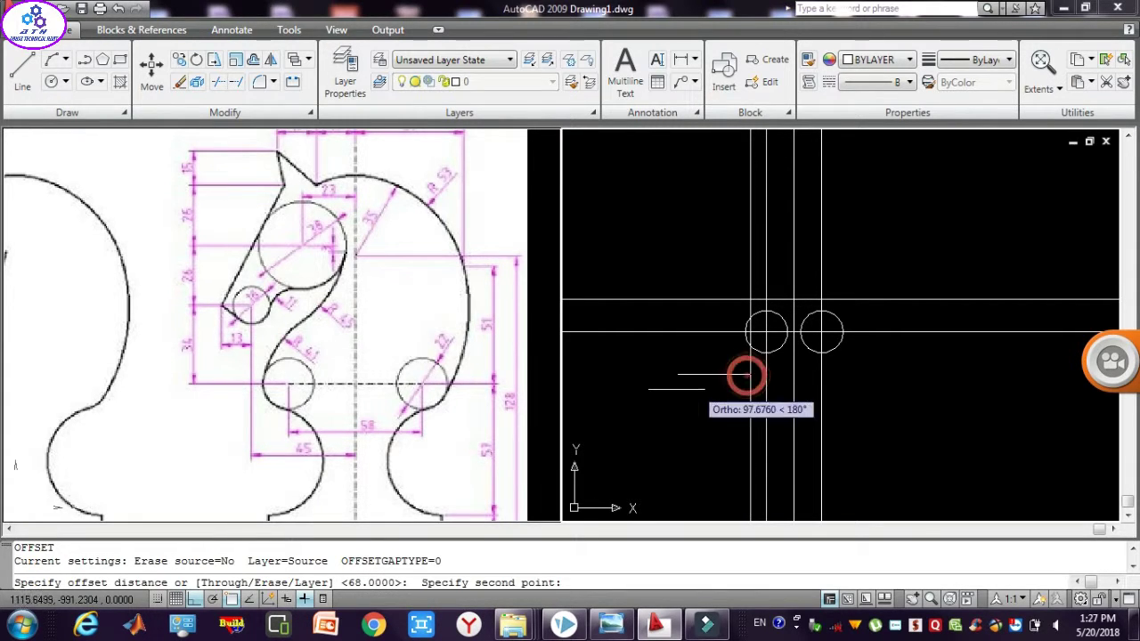
pyautogui.write('26')
pyautogui.press('Return')
pyautogui.click(679, 387)
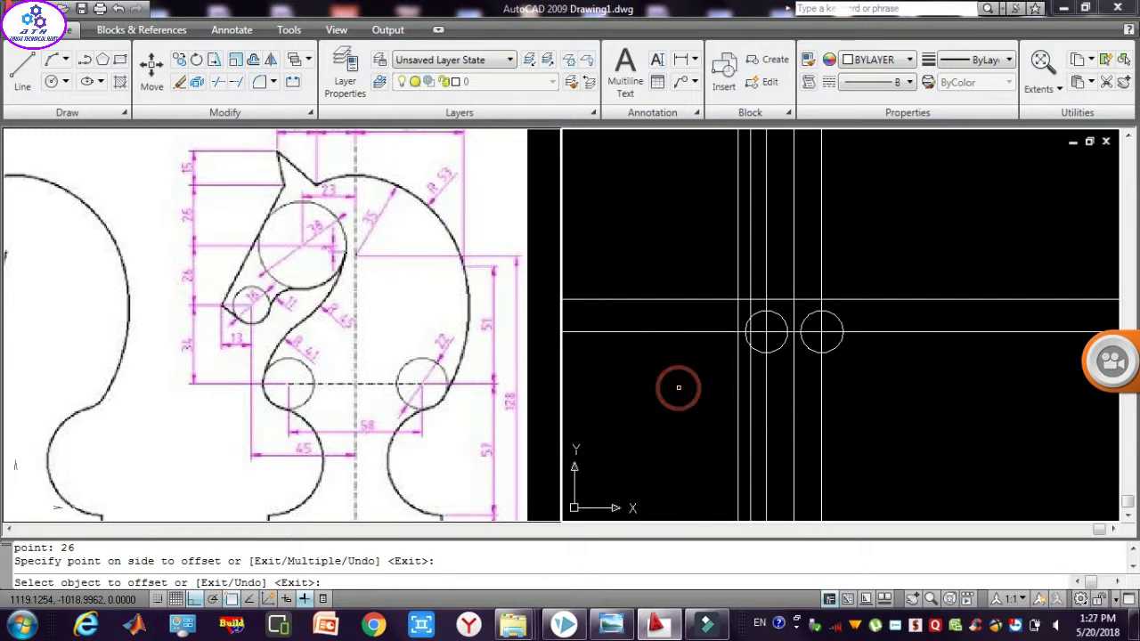
pyautogui.press('Escape')
pyautogui.press('Escape')
pyautogui.press('Escape')
pyautogui.write('c')
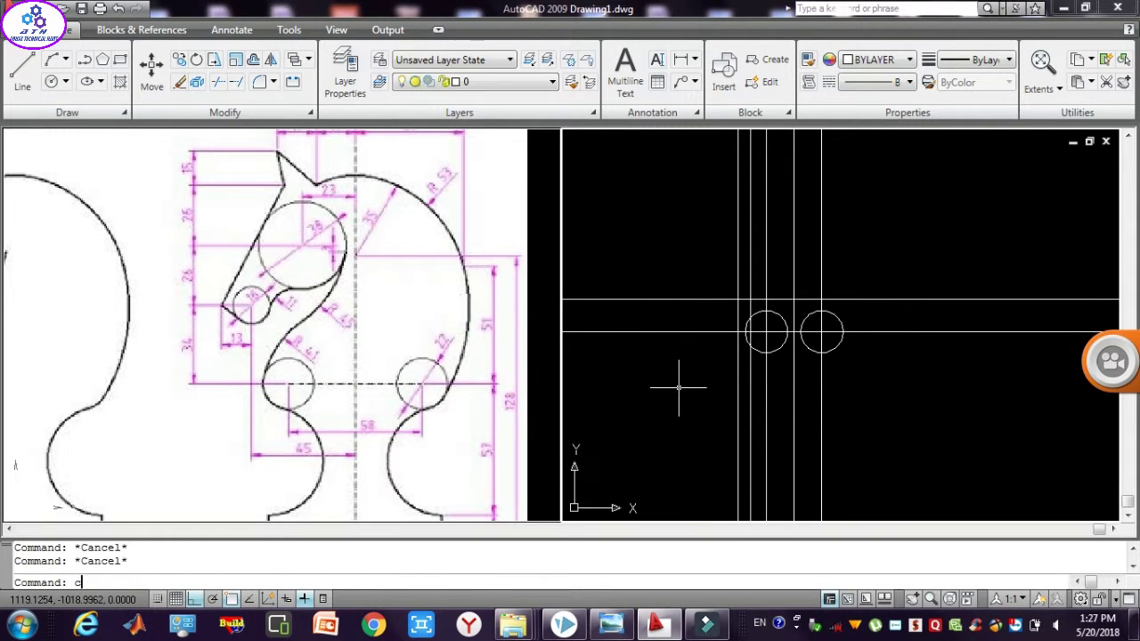
# Draw a circle at the upper intersection, then delete it for its mistaken radius of 3.
pyautogui.press('Return')
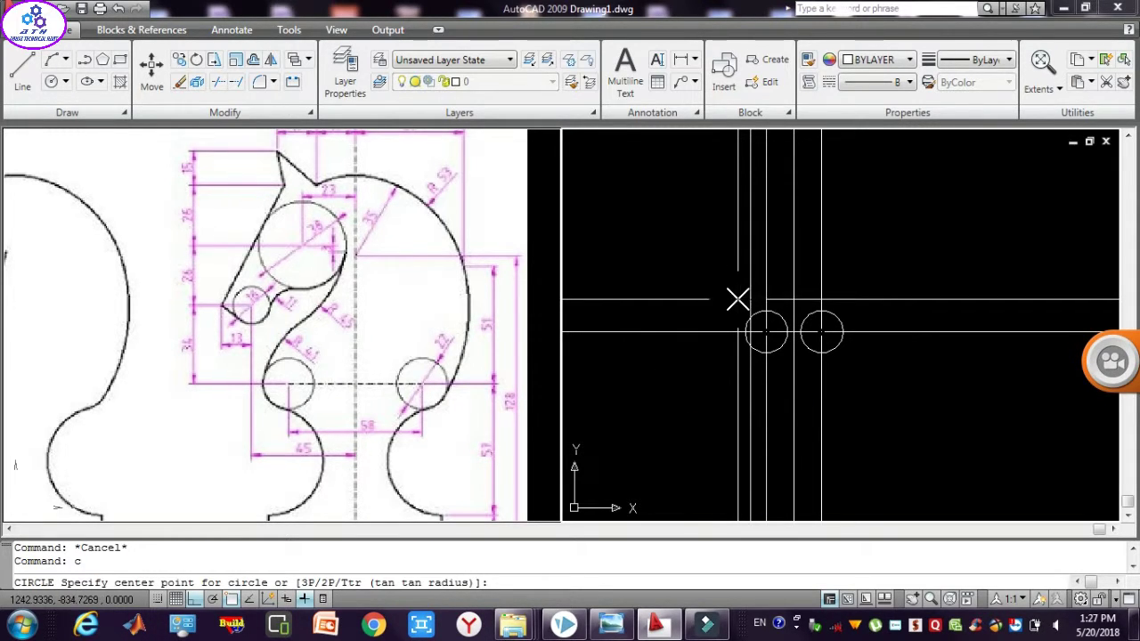
pyautogui.click(738, 299)
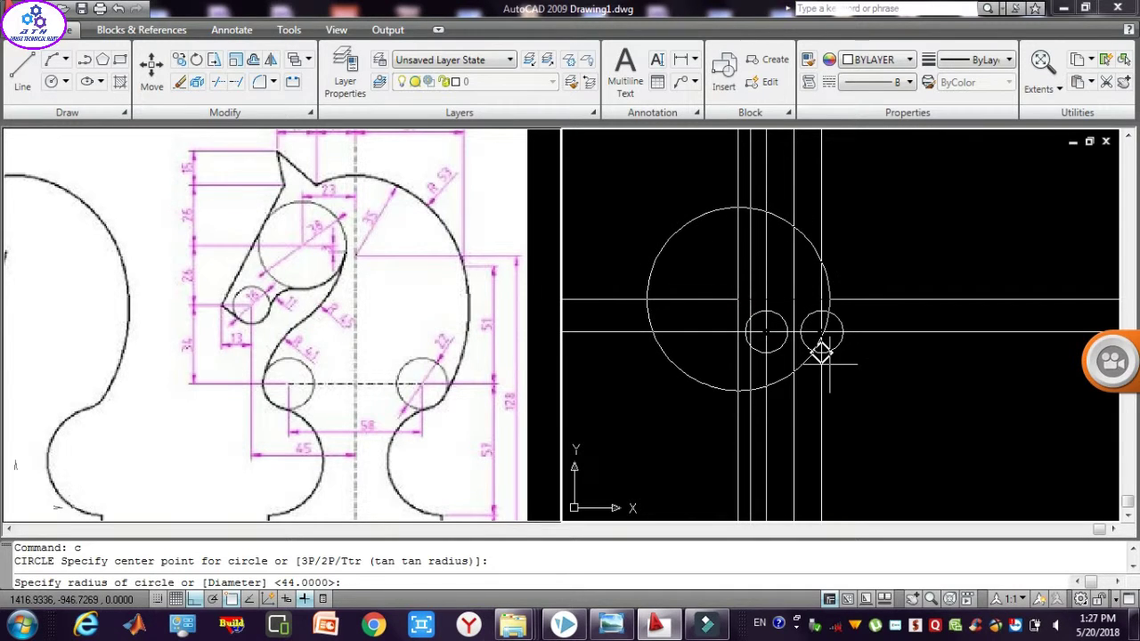
pyautogui.write('3')
pyautogui.press('Return')
pyautogui.write('2')
pyautogui.press('Escape')
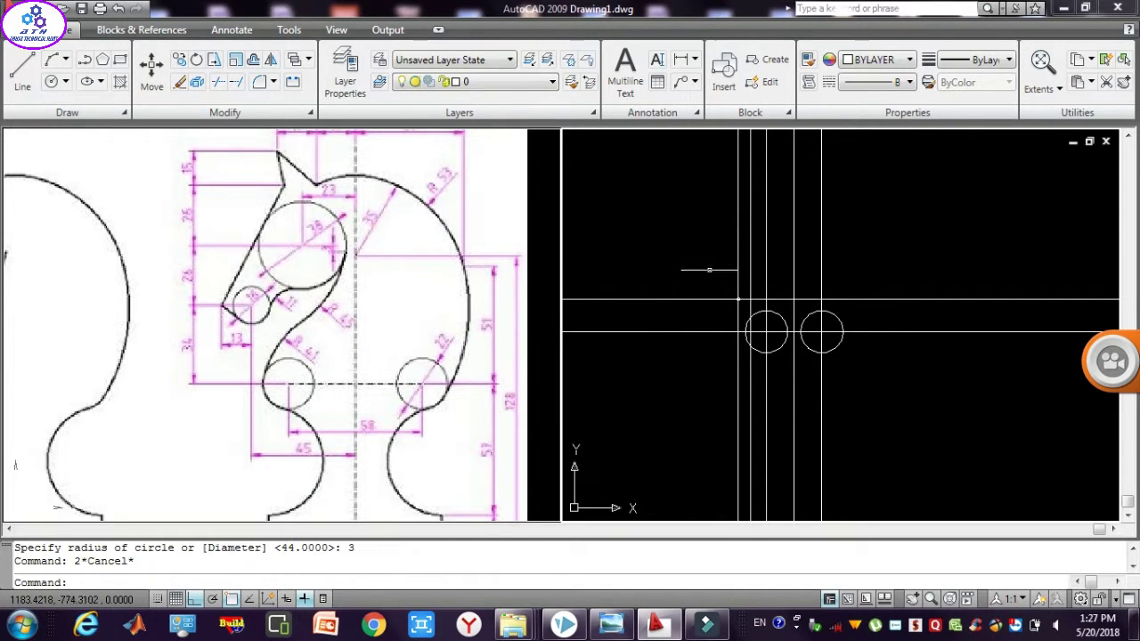
pyautogui.click(713, 267)
pyautogui.click(746, 303)
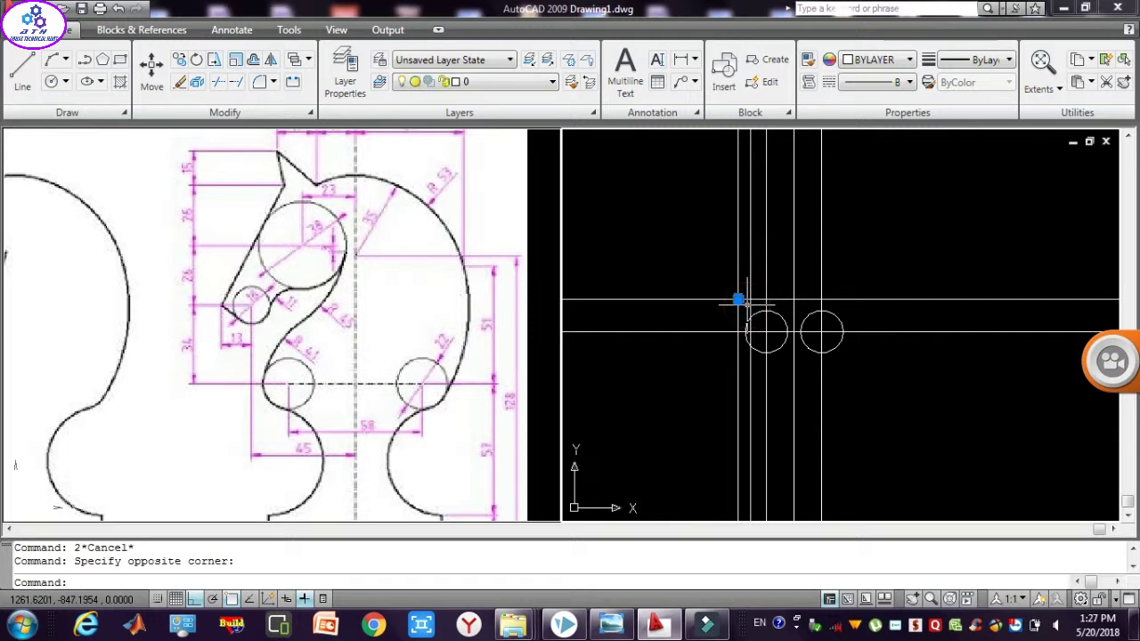
pyautogui.press('Delete')
# Redraw the circle at the same intersection with radius 32.
pyautogui.write('c')
pyautogui.press('Return')
pyautogui.click(738, 299)
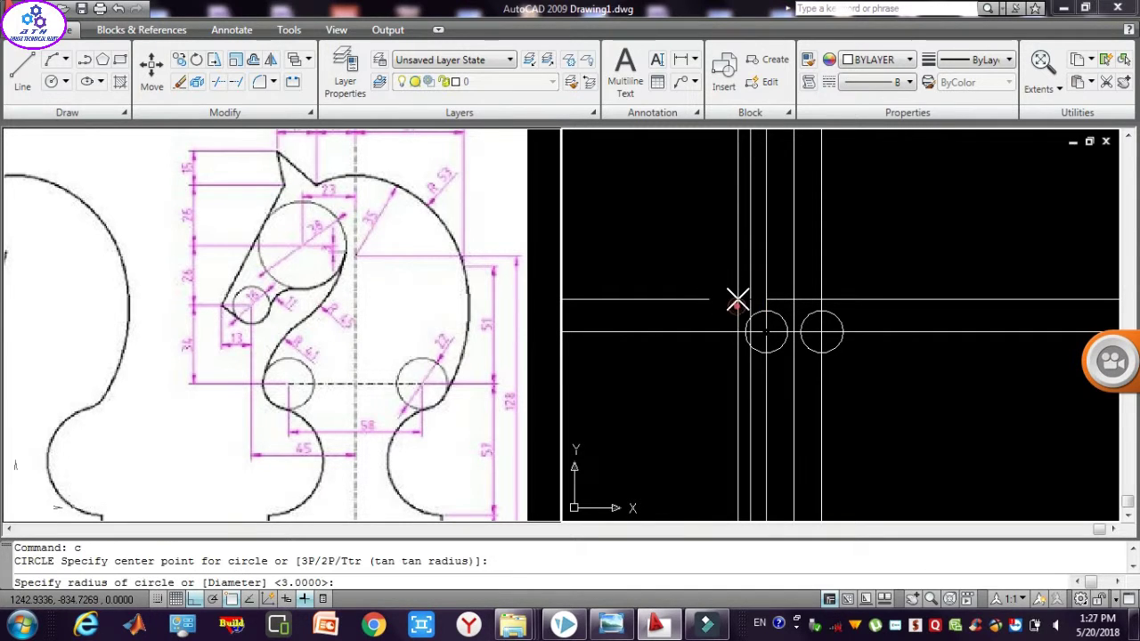
pyautogui.write('2')
pyautogui.press('Return')
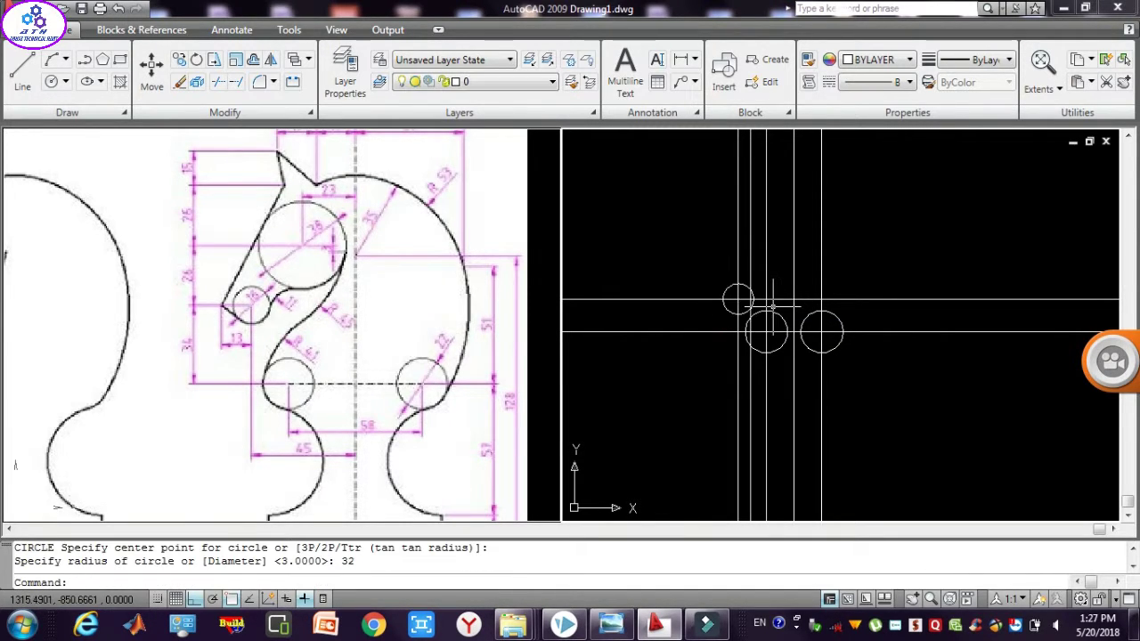
pyautogui.press('Escape')
pyautogui.press('Escape')
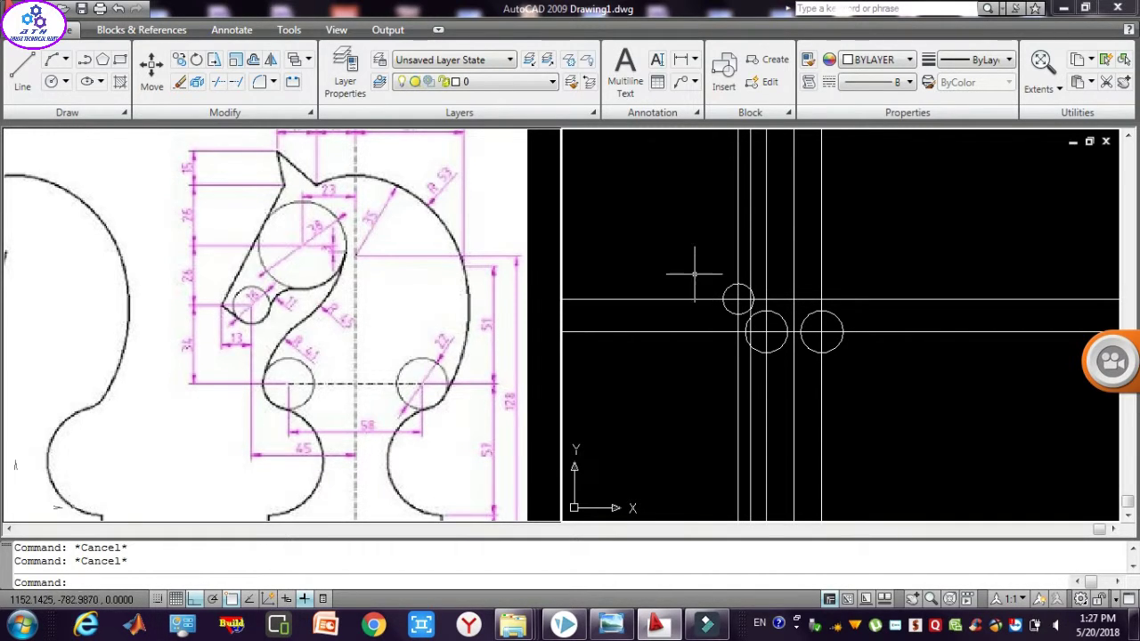
pyautogui.write('p')
# Pan the drawing down and offset the upper horizontal line 50 units upward.
pyautogui.press('Return')
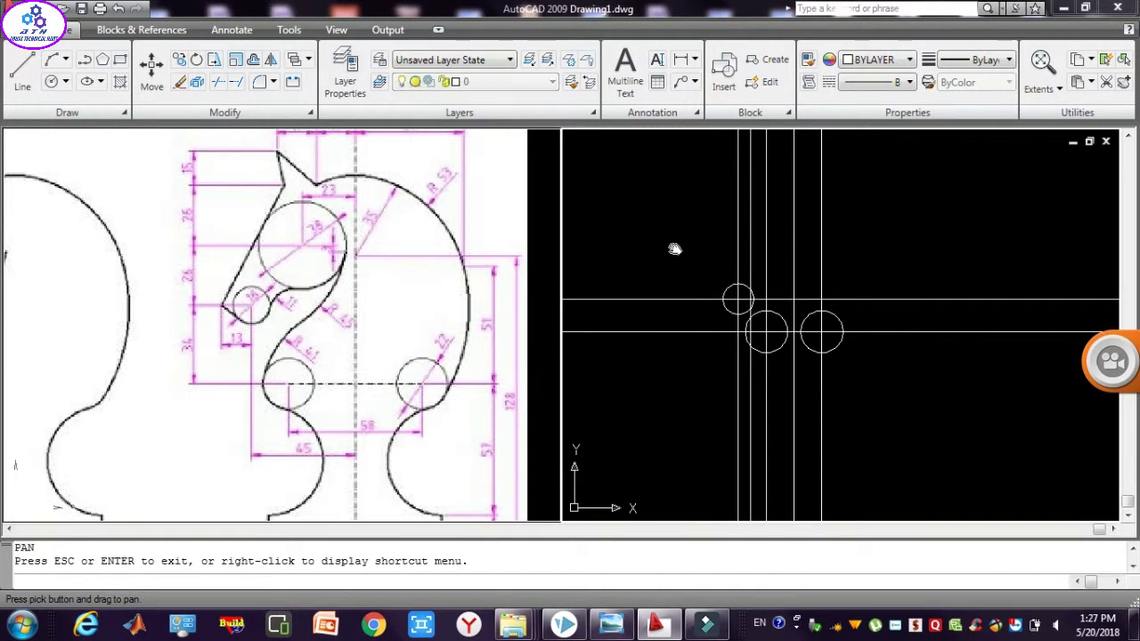
pyautogui.moveTo(674, 247); pyautogui.dragTo(680, 322)
pyautogui.press('Escape')
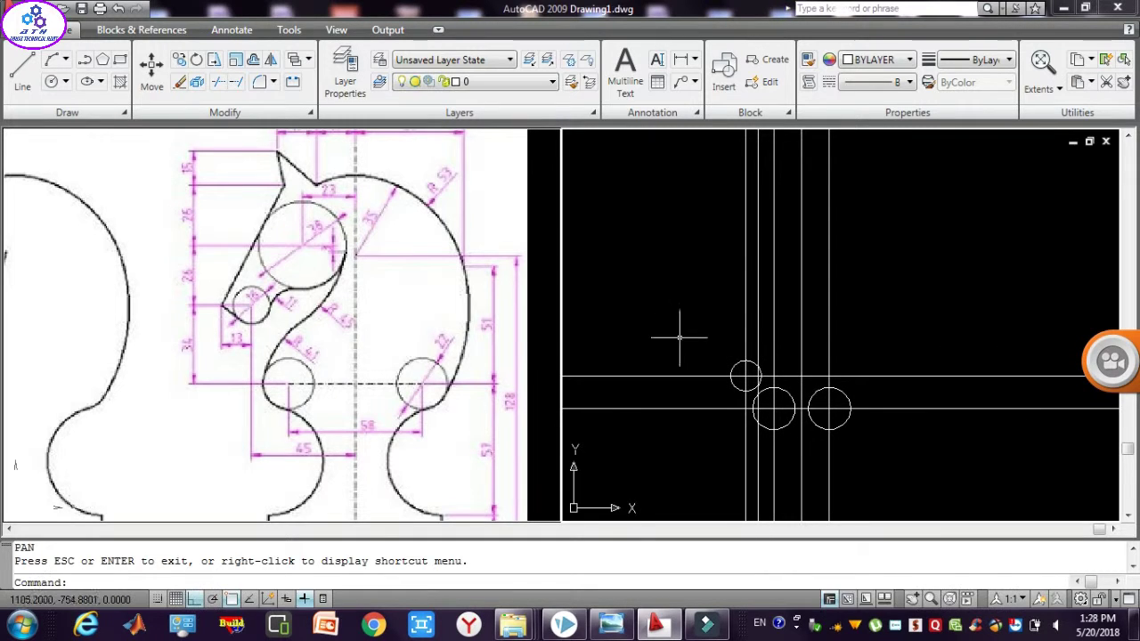
pyautogui.click(682, 357)
pyautogui.click(651, 399)
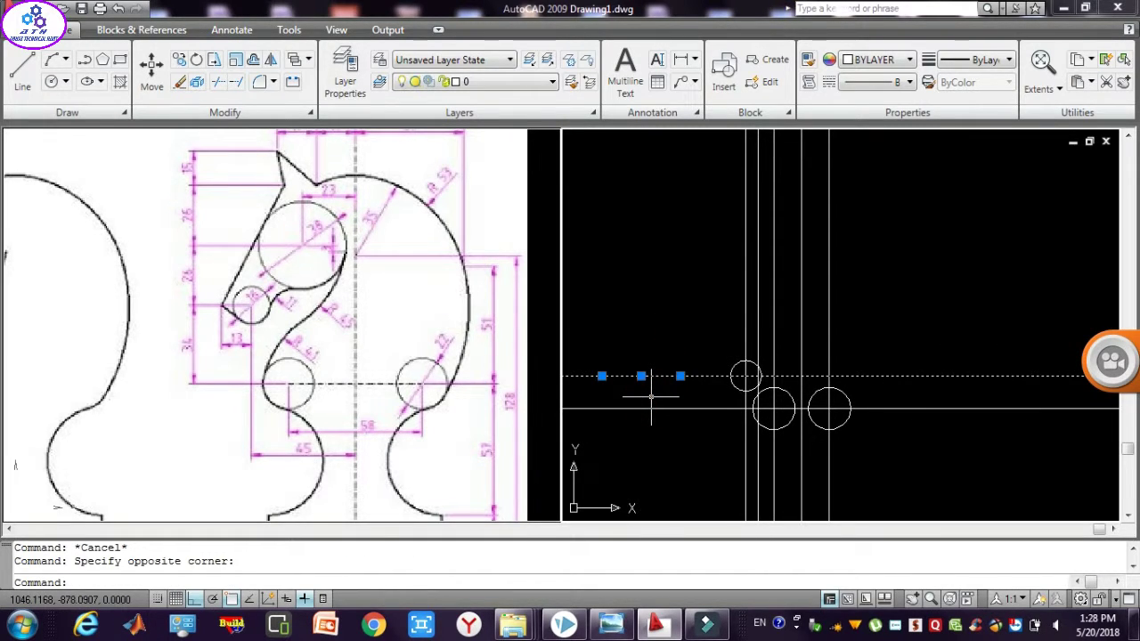
pyautogui.write('o')
pyautogui.press('Return')
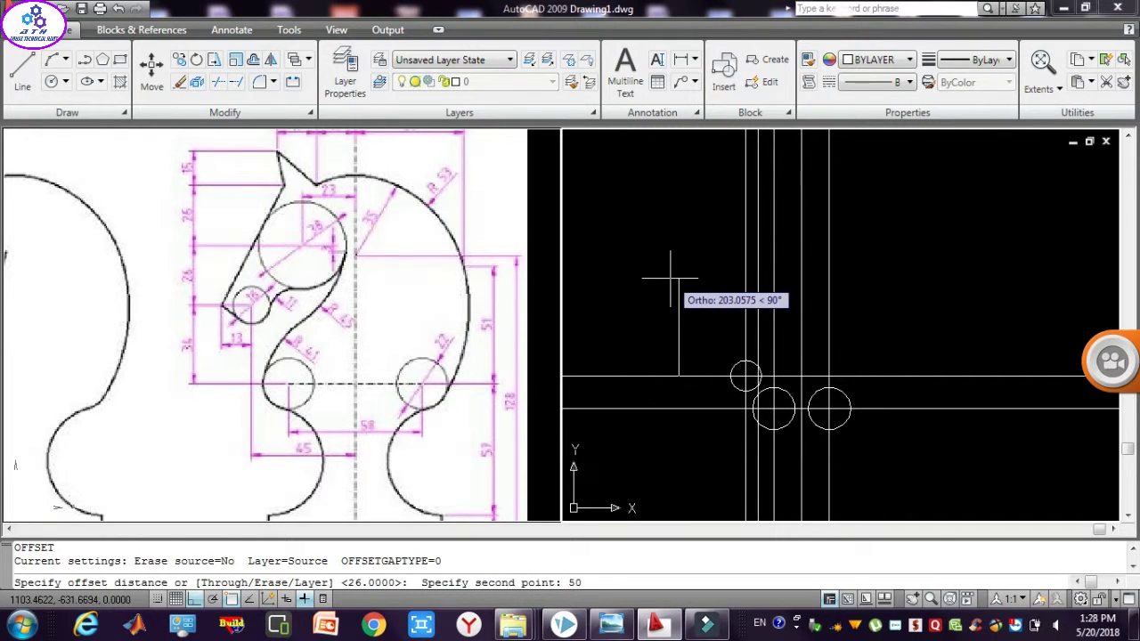
pyautogui.press('Return')
pyautogui.click(670, 278)
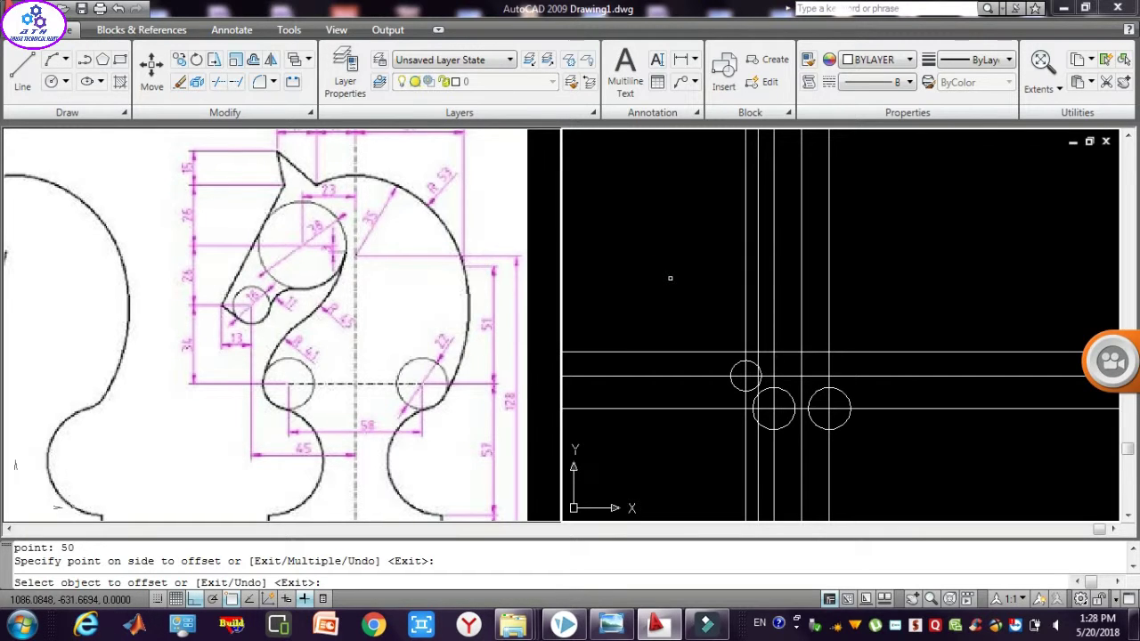
pyautogui.press('Escape')
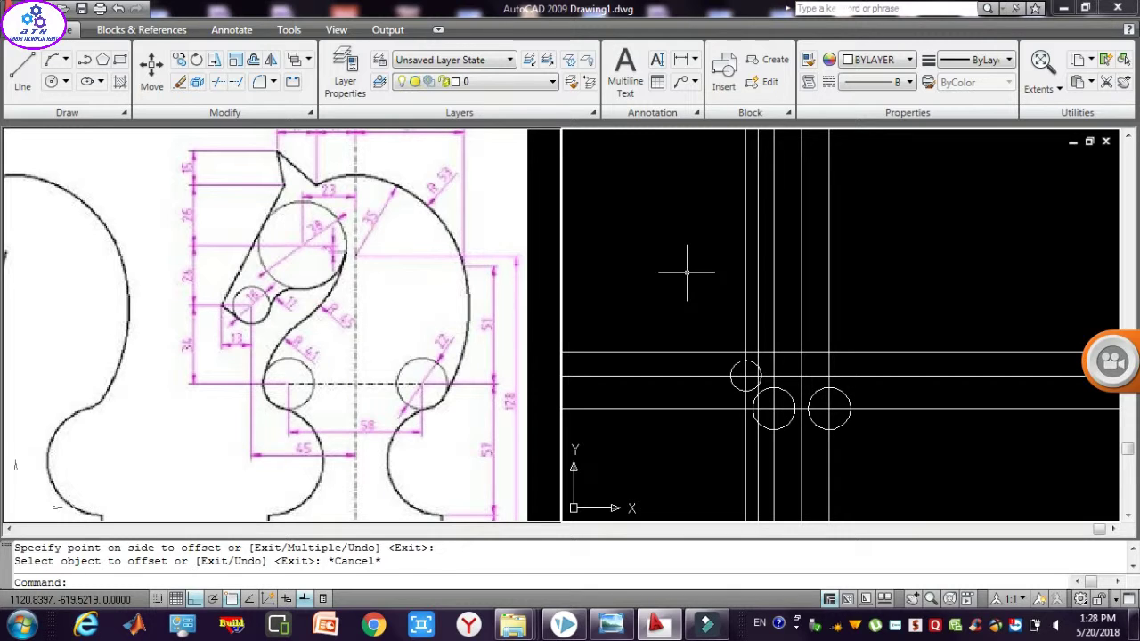
# Pan the reference image to show its top dimensions.
pyautogui.press('Escape')
pyautogui.press('Escape')
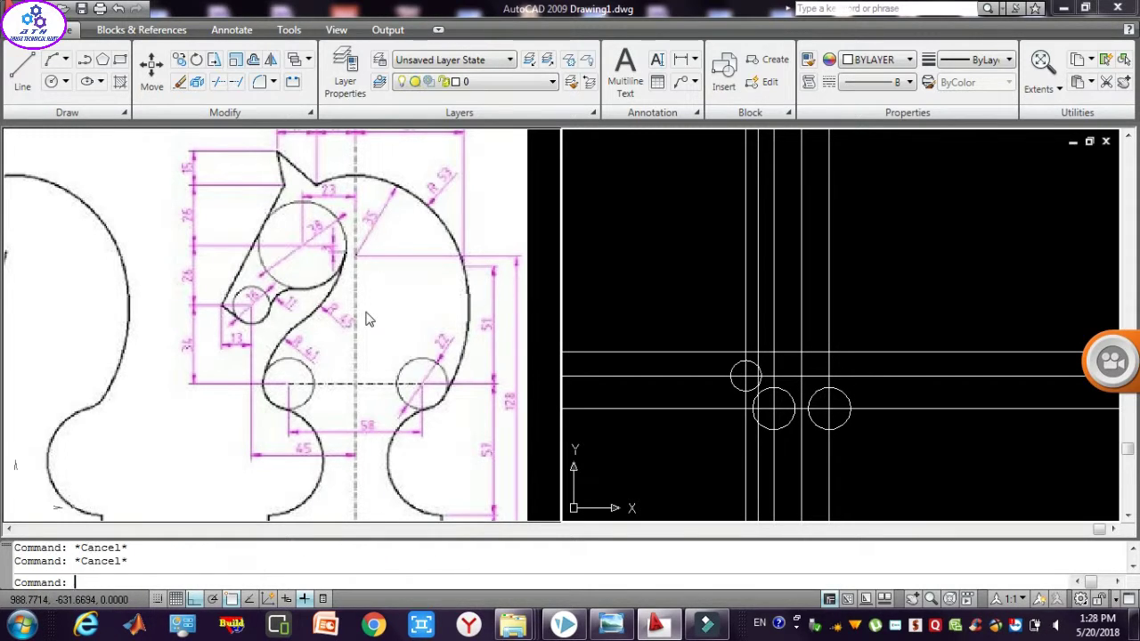
pyautogui.click(347, 308)
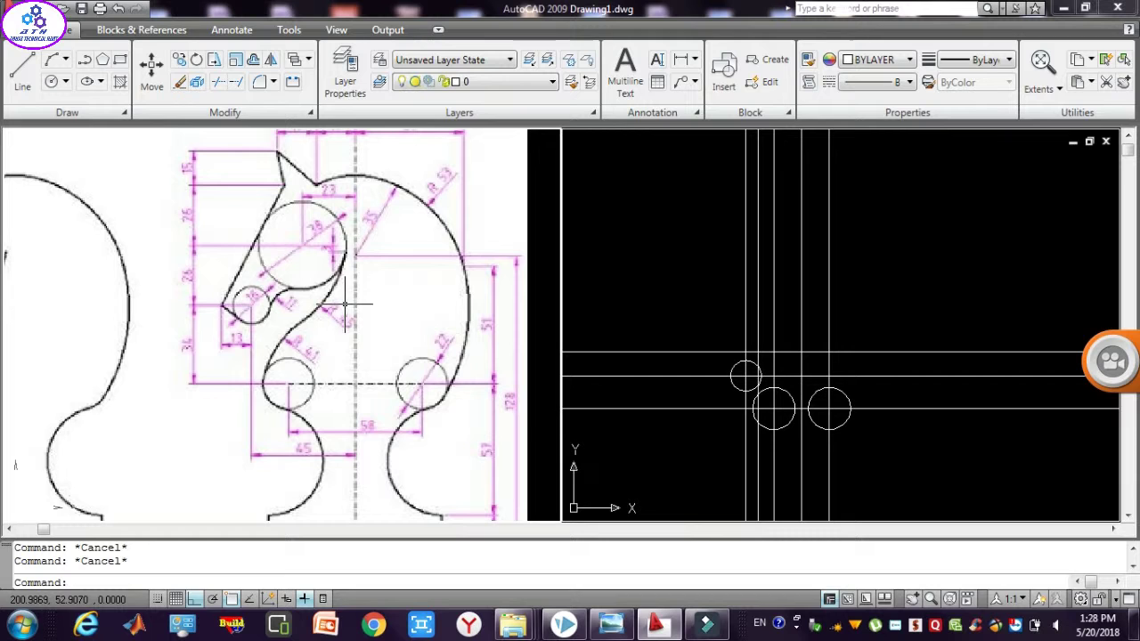
pyautogui.write('p')
pyautogui.press('Return')
pyautogui.moveTo(332, 279); pyautogui.dragTo(331, 286)
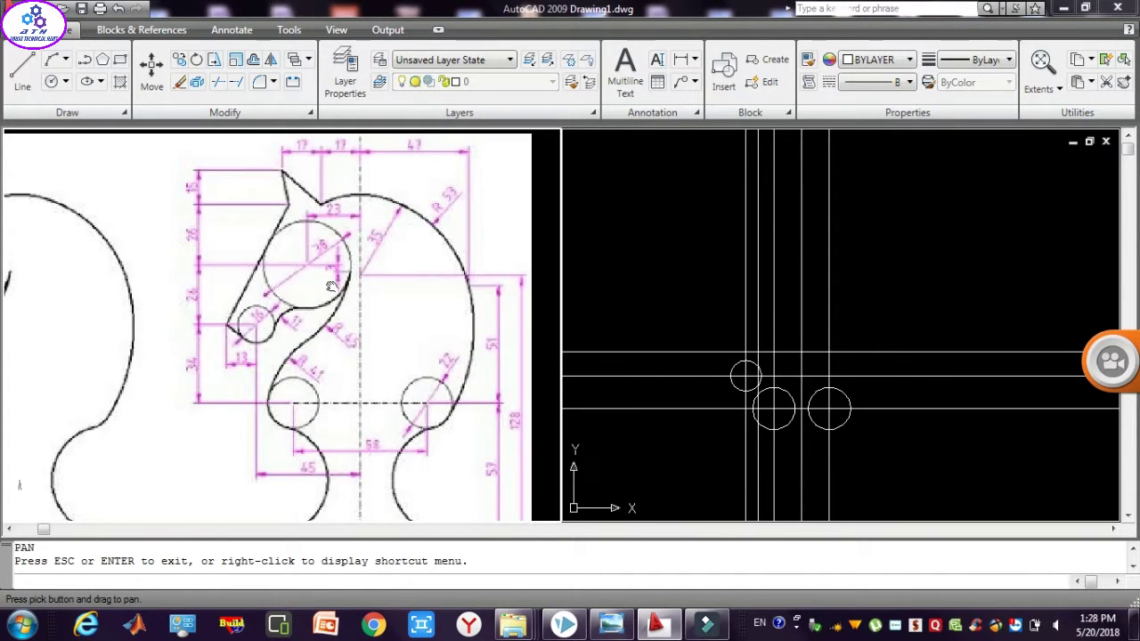
pyautogui.moveTo(329, 307); pyautogui.dragTo(331, 302)
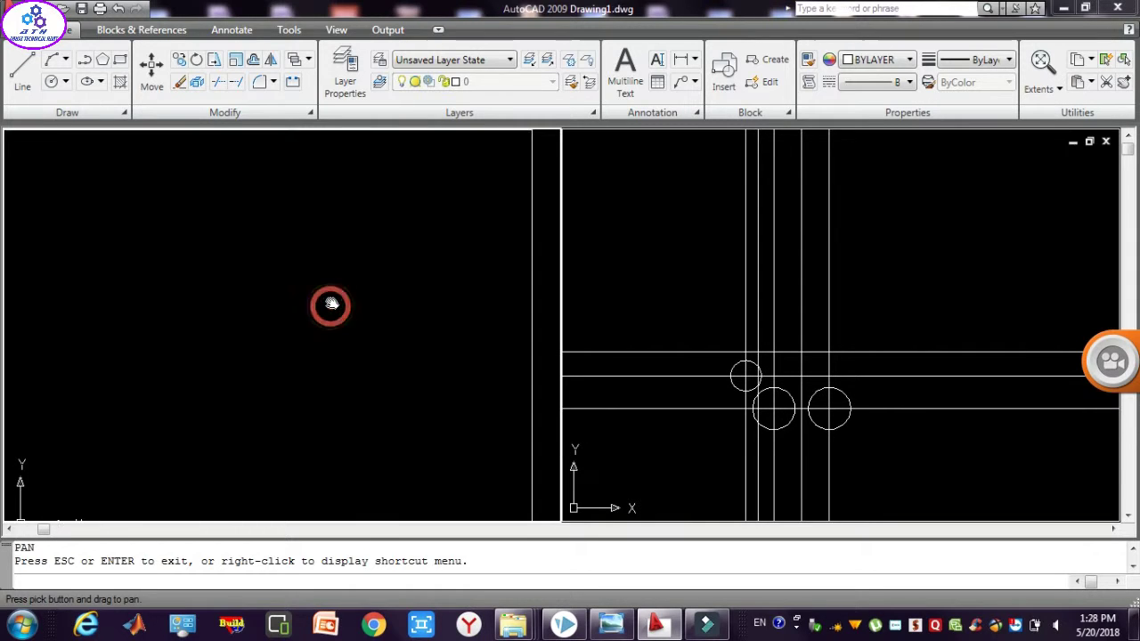
pyautogui.press('Escape')
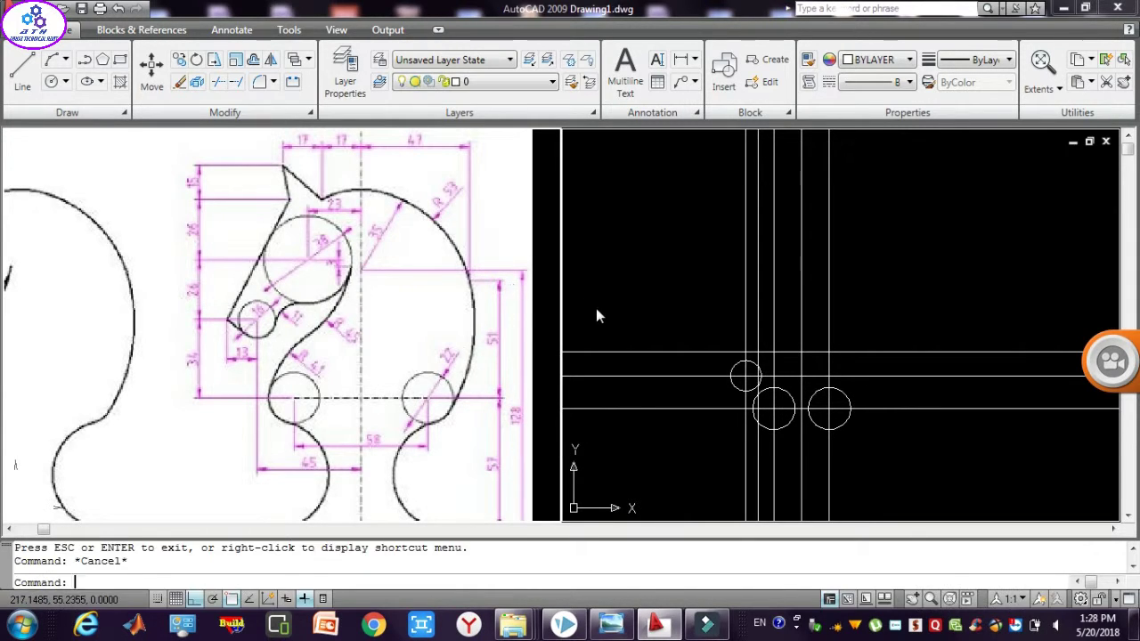
pyautogui.press('Escape')
pyautogui.click(728, 365)
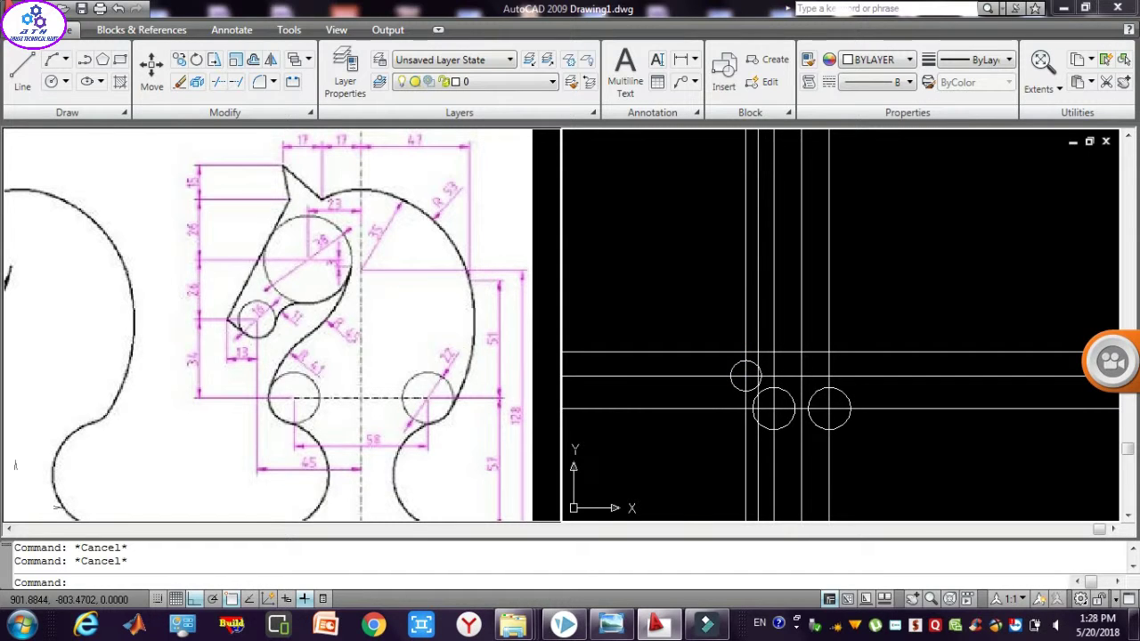
# Offset the lower horizontal line 102 units upward.
pyautogui.click(895, 386)
pyautogui.click(884, 413)
pyautogui.write('o')
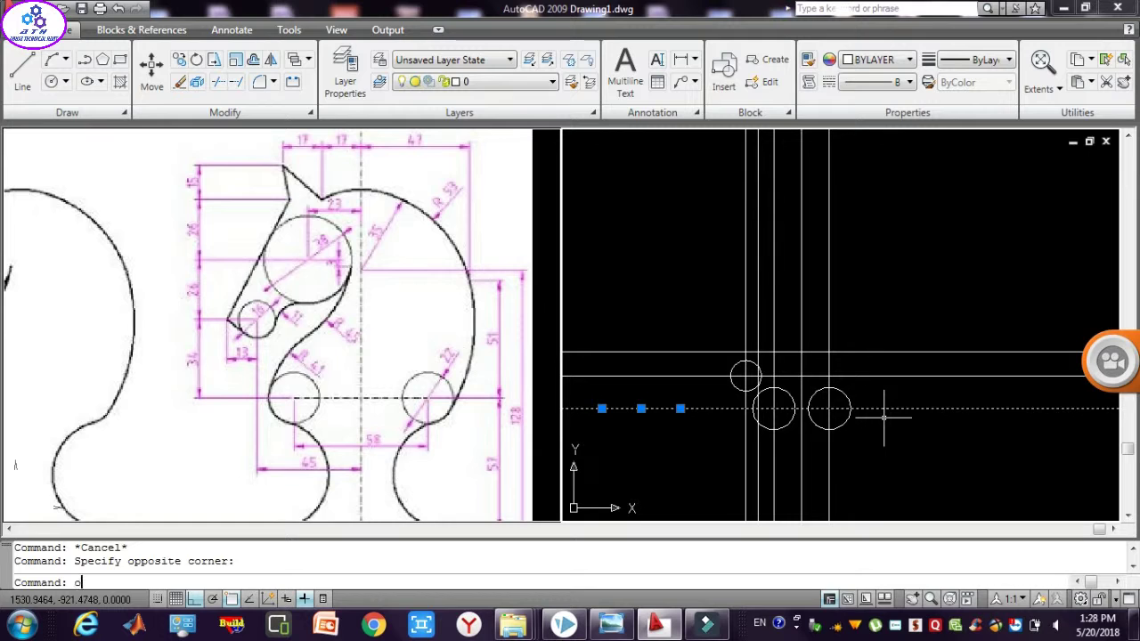
pyautogui.press('Return')
pyautogui.click(924, 406)
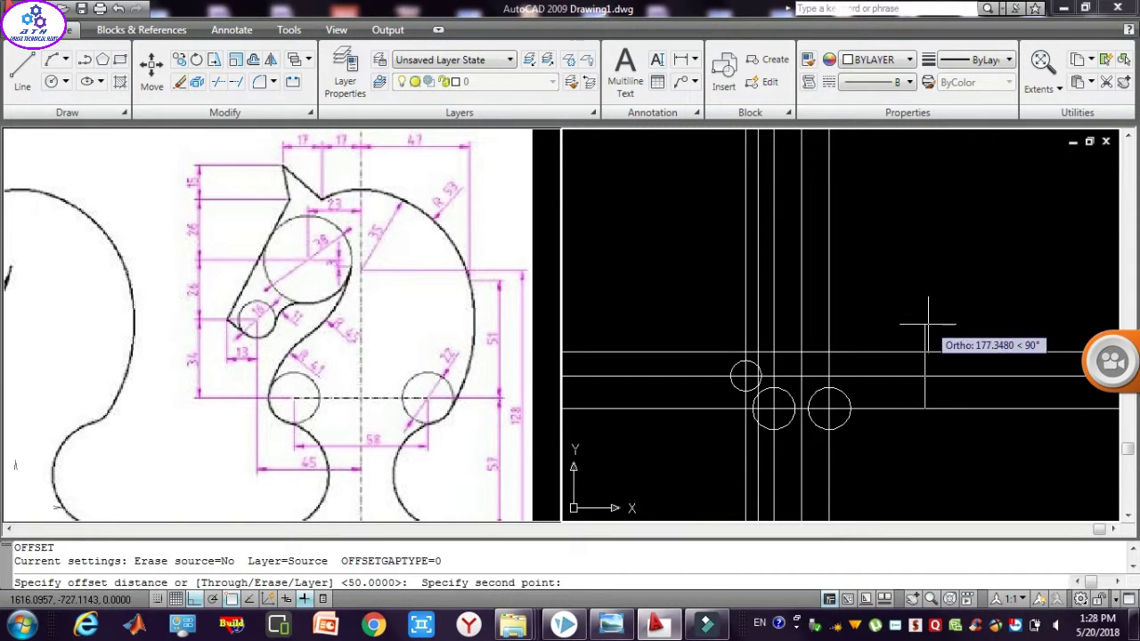
pyautogui.write('102')
pyautogui.press('Return')
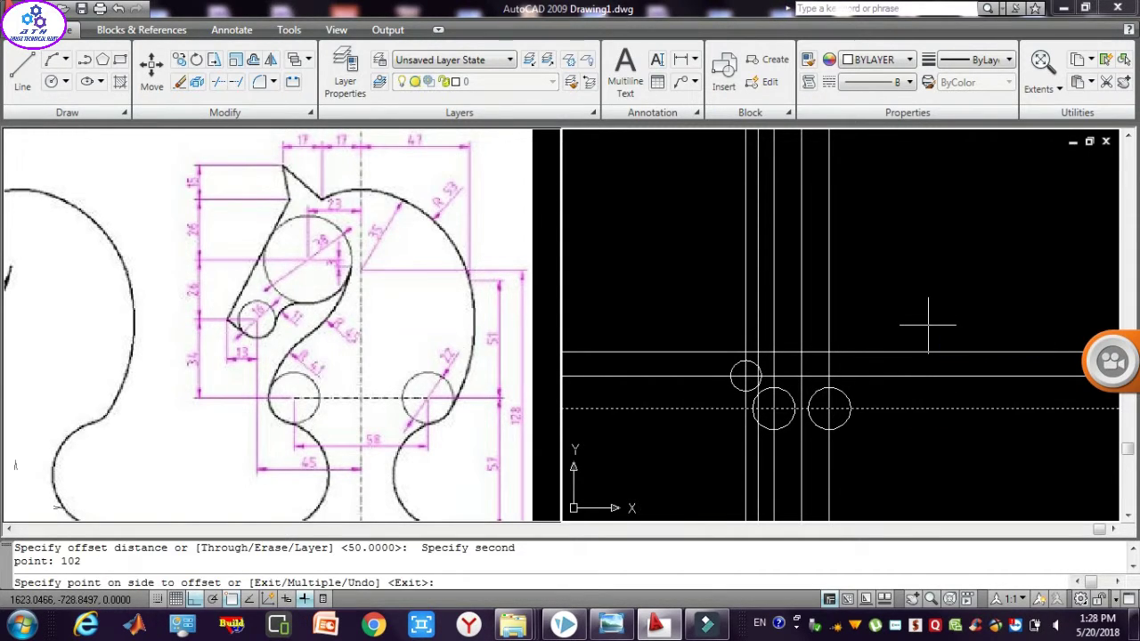
pyautogui.click(928, 325)
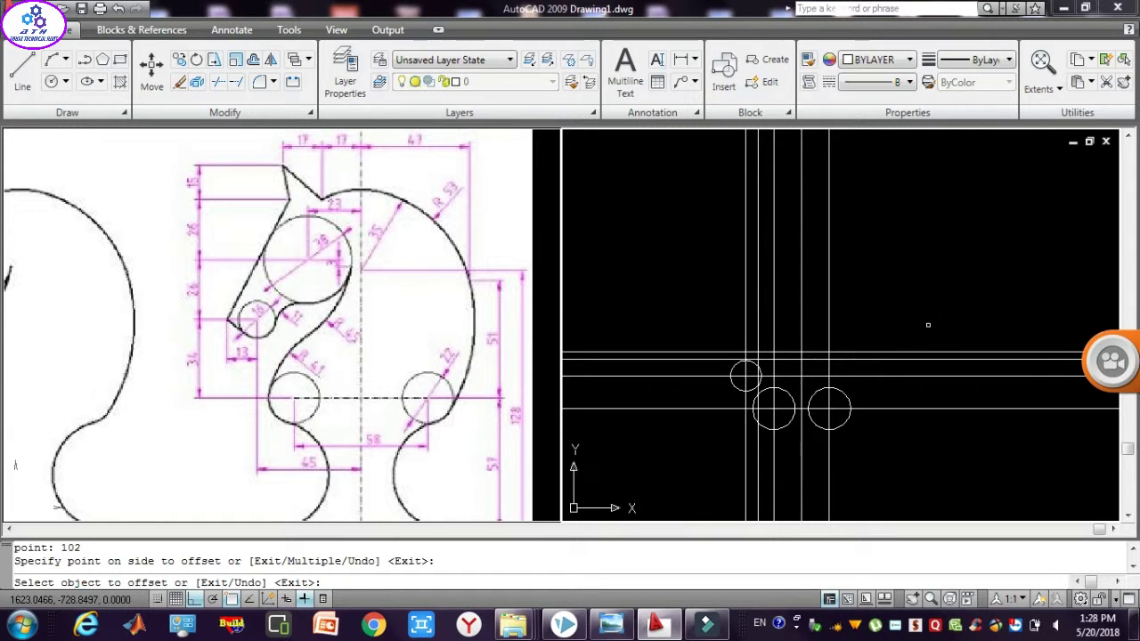
pyautogui.press('Escape')
pyautogui.press('Escape')
pyautogui.press('Escape')
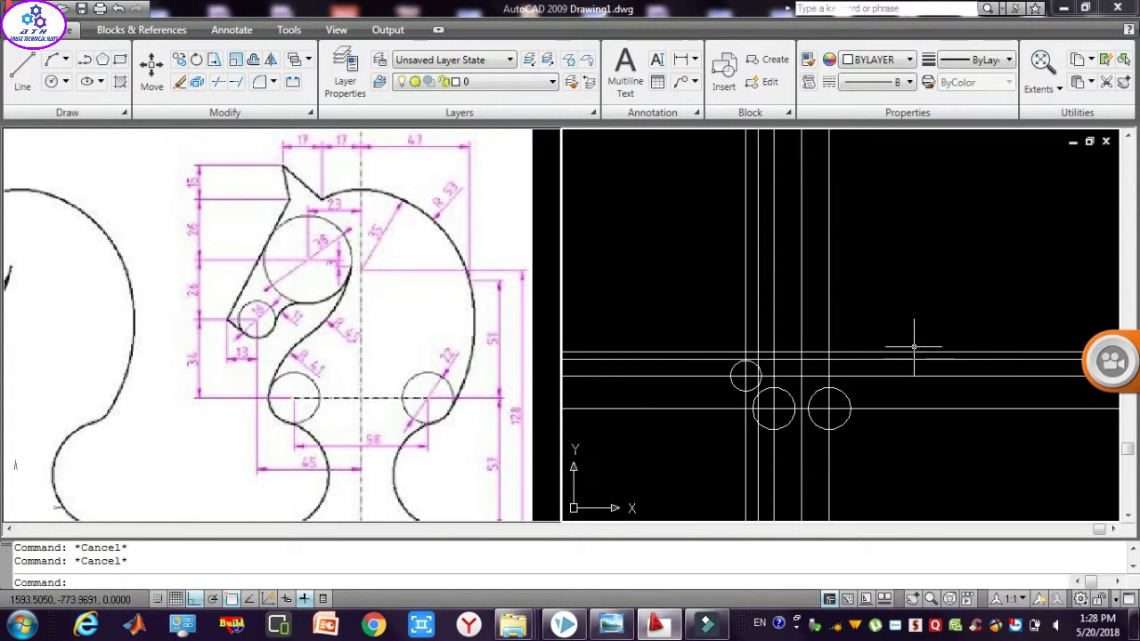
pyautogui.click(914, 353)
pyautogui.write('o')
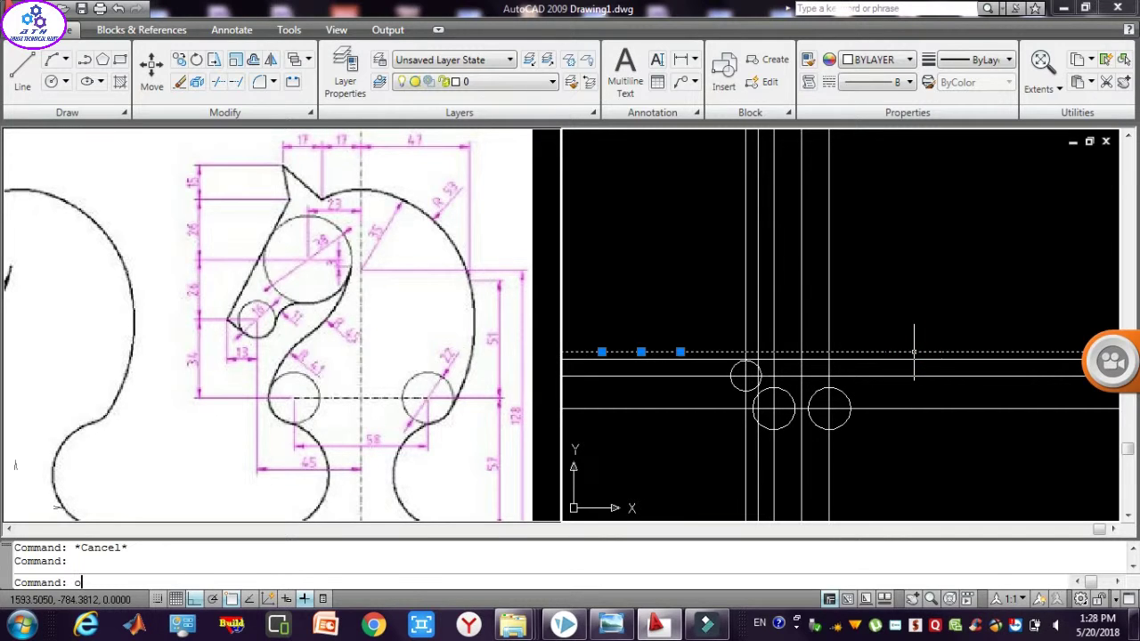
# Cancel an offset and pan the drawing view upward.
pyautogui.press('Return')
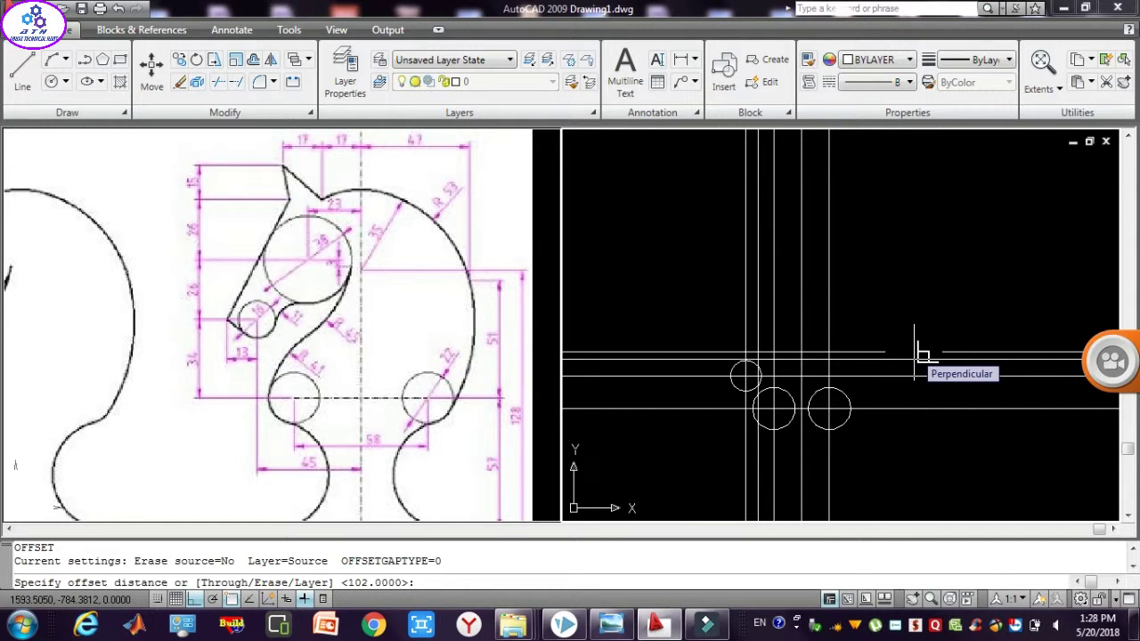
pyautogui.press('Escape')
pyautogui.press('Escape')
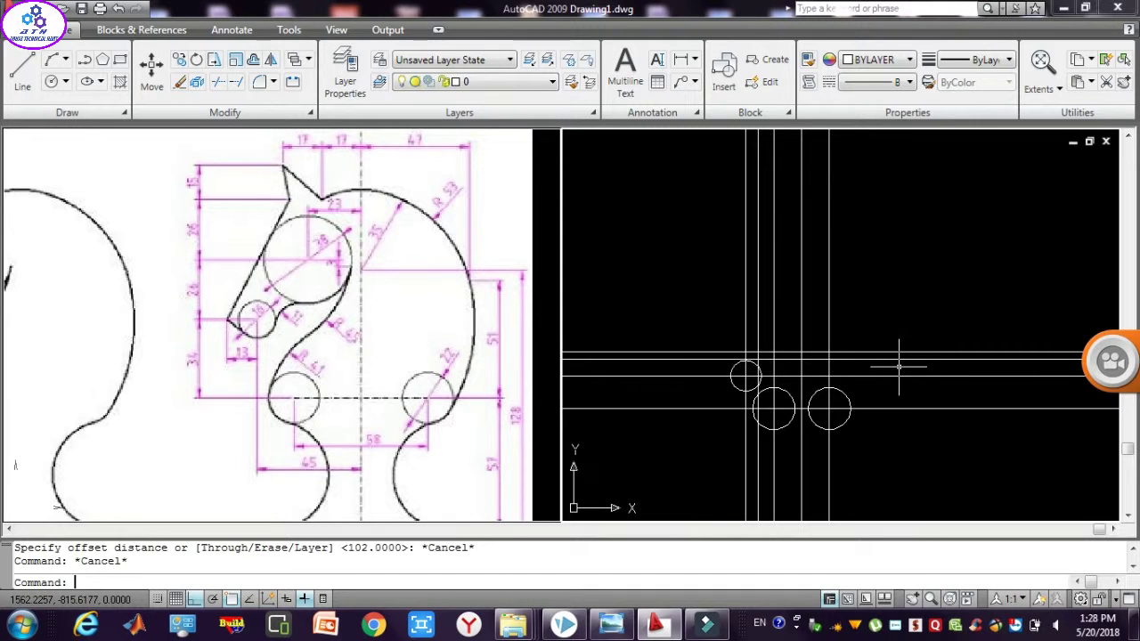
pyautogui.write('p')
pyautogui.press('Return')
pyautogui.moveTo(896, 367); pyautogui.dragTo(897, 330)
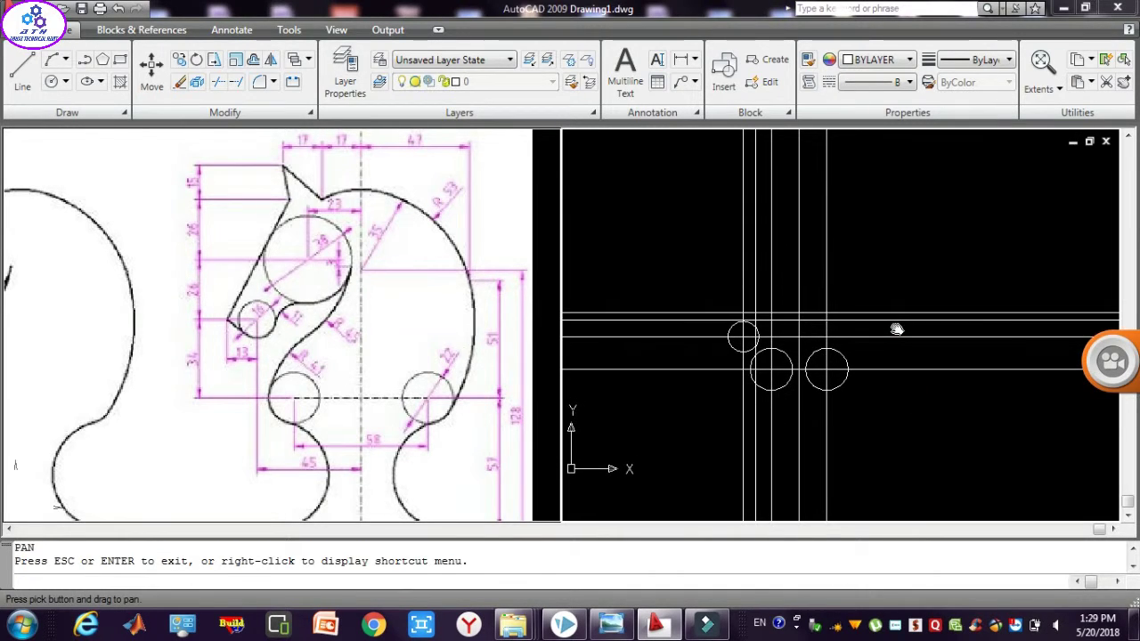
pyautogui.press('Escape')
pyautogui.press('Escape')
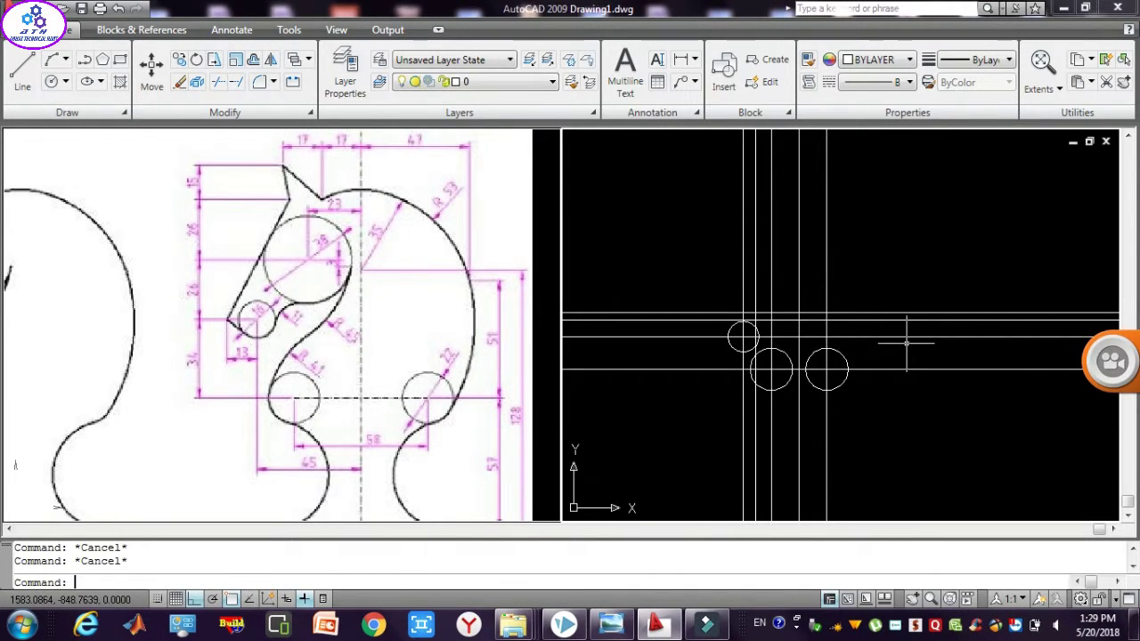
# Offset the horizontal line through the two lower circles 104 units downward.
pyautogui.click(911, 346)
pyautogui.click(885, 418)
pyautogui.write('o')
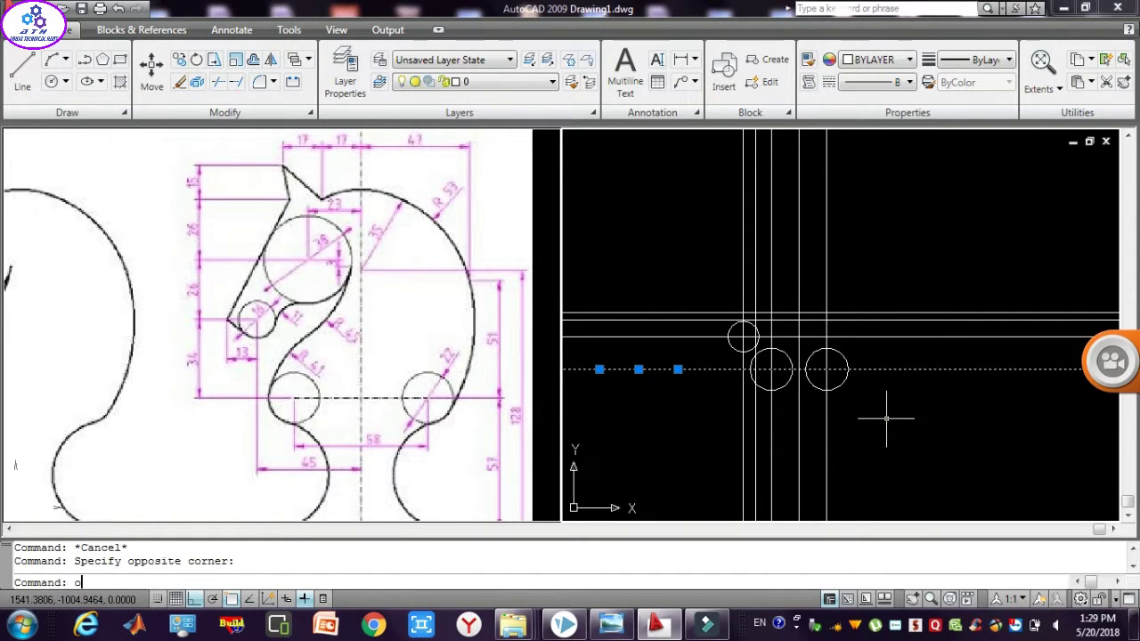
pyautogui.press('Return')
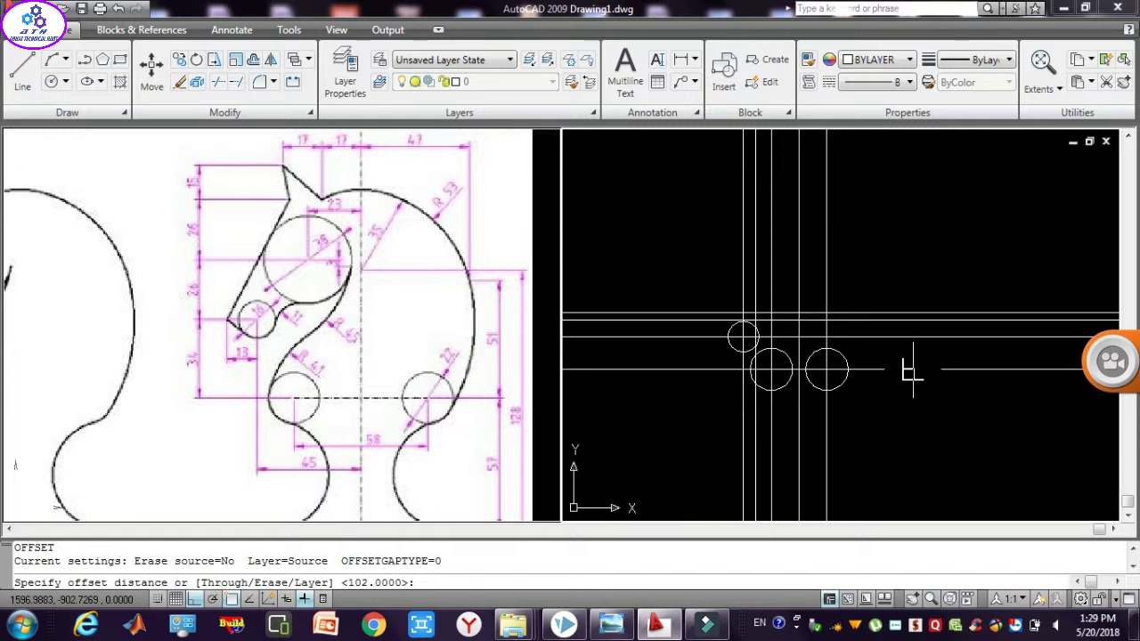
pyautogui.click(911, 371)
pyautogui.write('104')
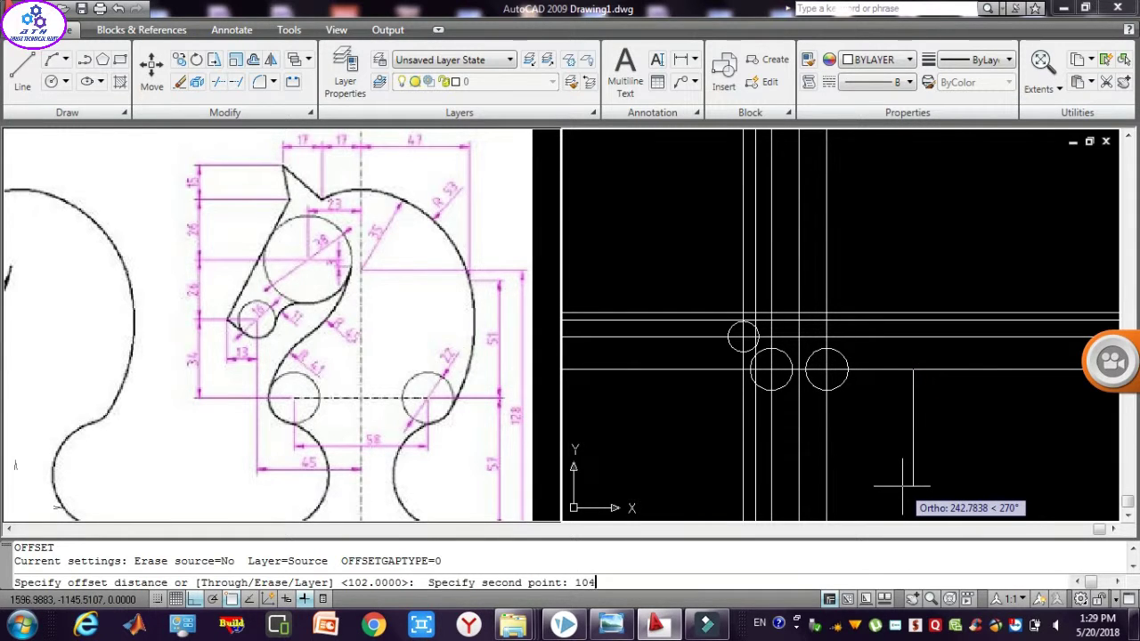
pyautogui.press('Return')
pyautogui.click(902, 485)
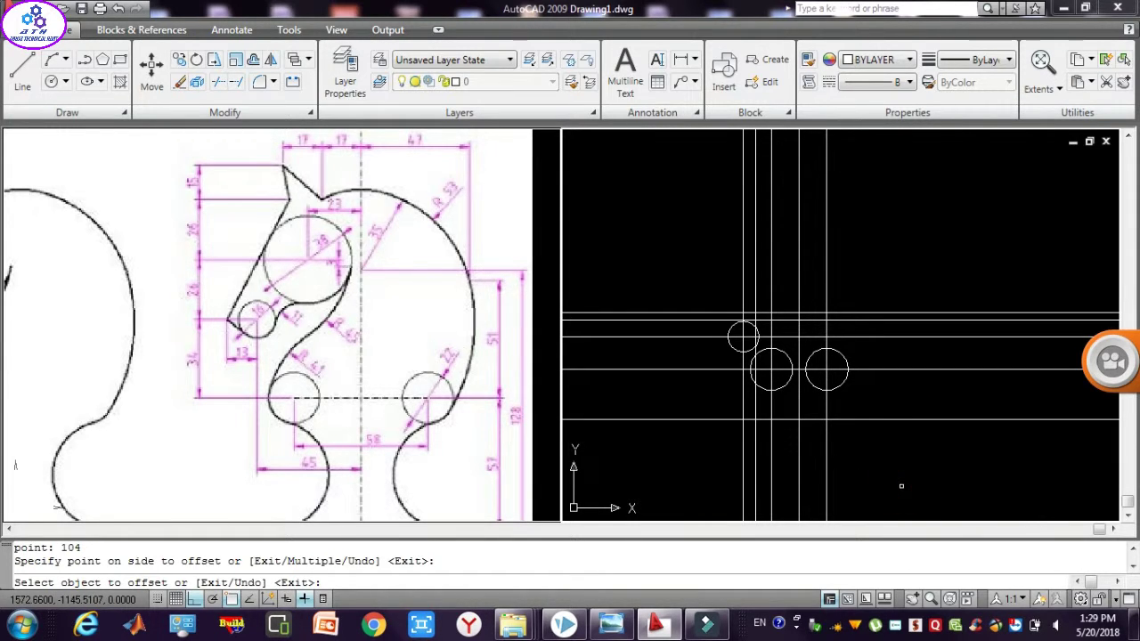
pyautogui.press('Escape')
pyautogui.press('Escape')
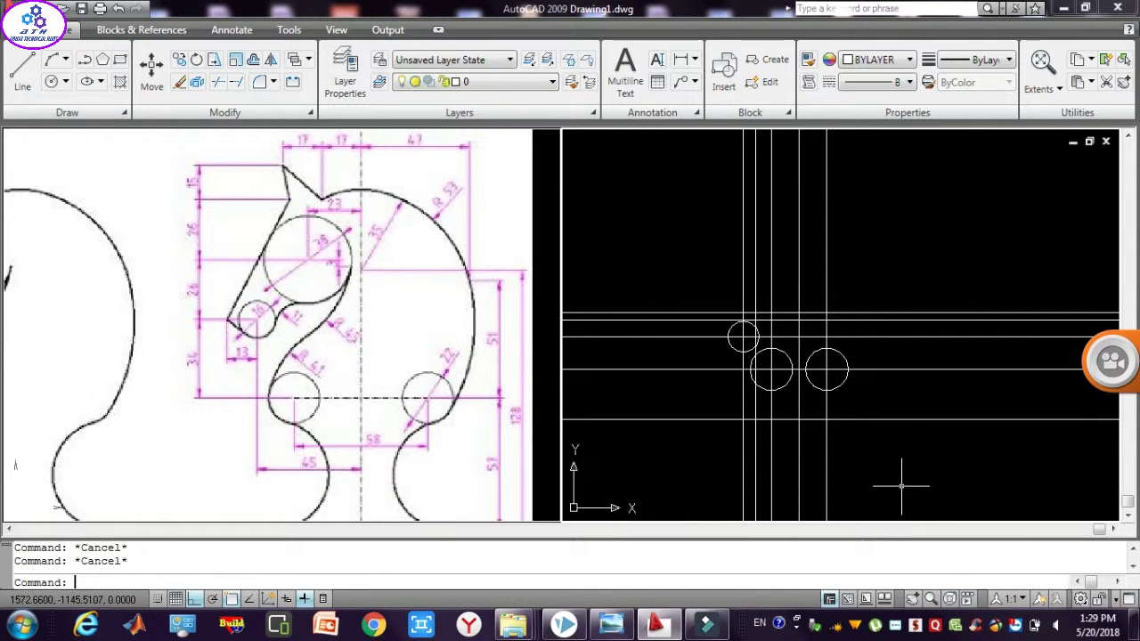
pyautogui.click(468, 267)
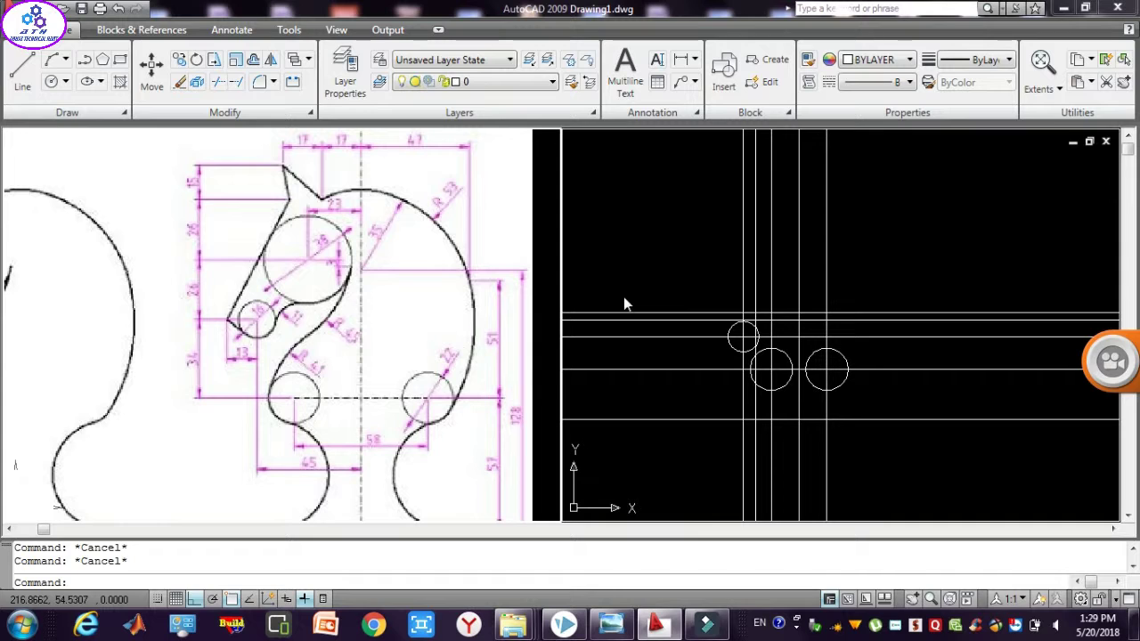
# Offset the horizontal line through the small circle 52 units upward.
pyautogui.click(664, 329)
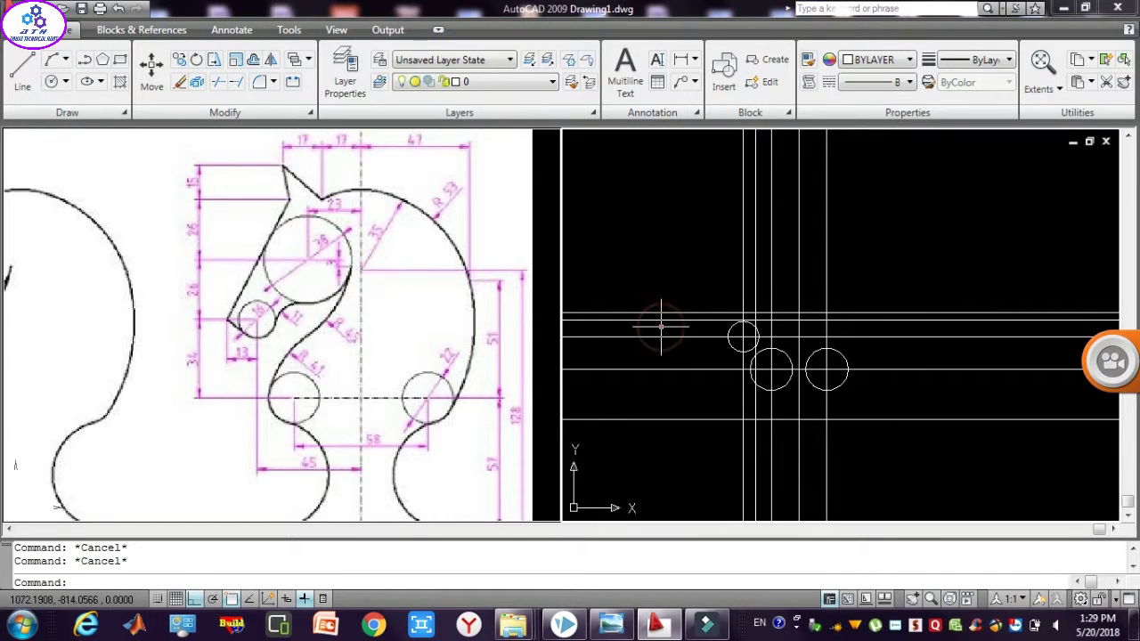
pyautogui.click(655, 343)
pyautogui.write('o')
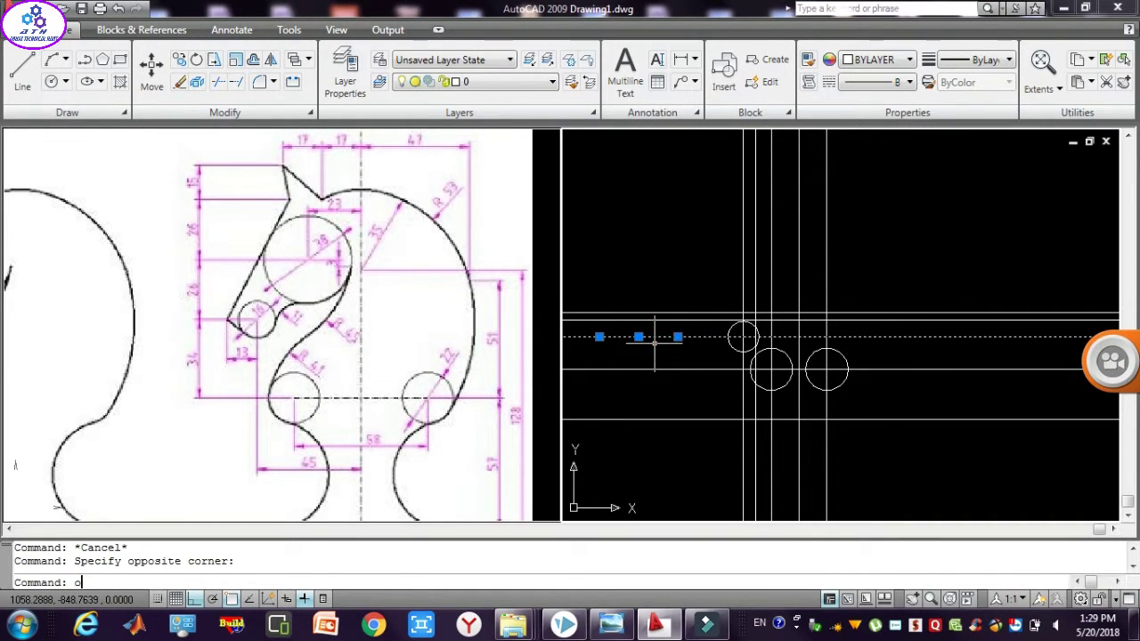
pyautogui.press('Return')
pyautogui.click(655, 340)
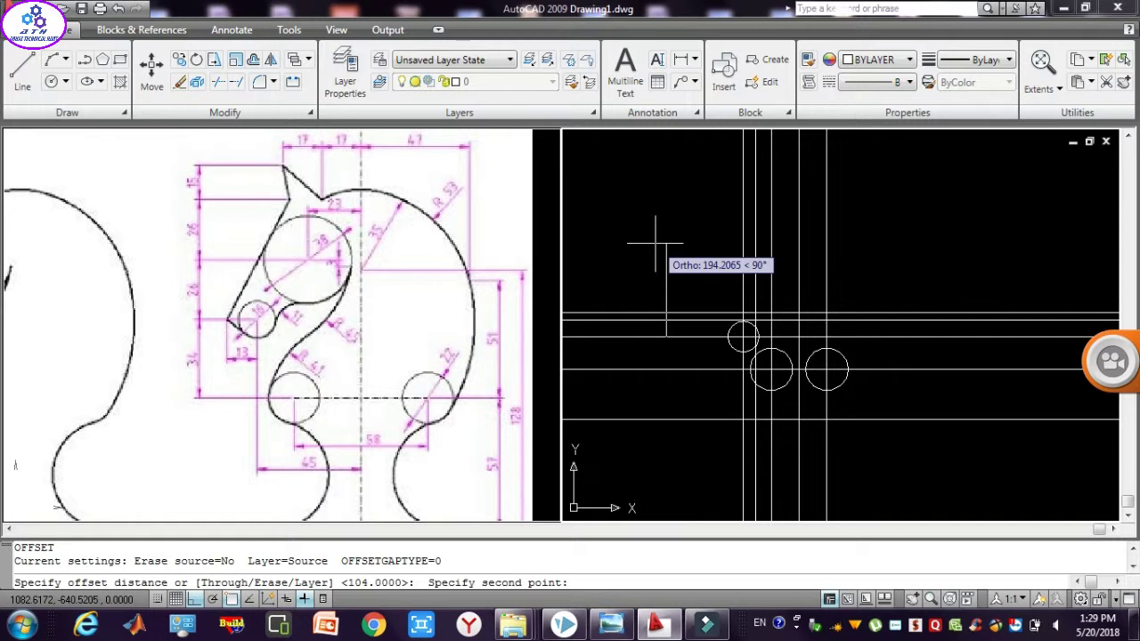
pyautogui.write('52')
pyautogui.press('Return')
pyautogui.click(657, 241)
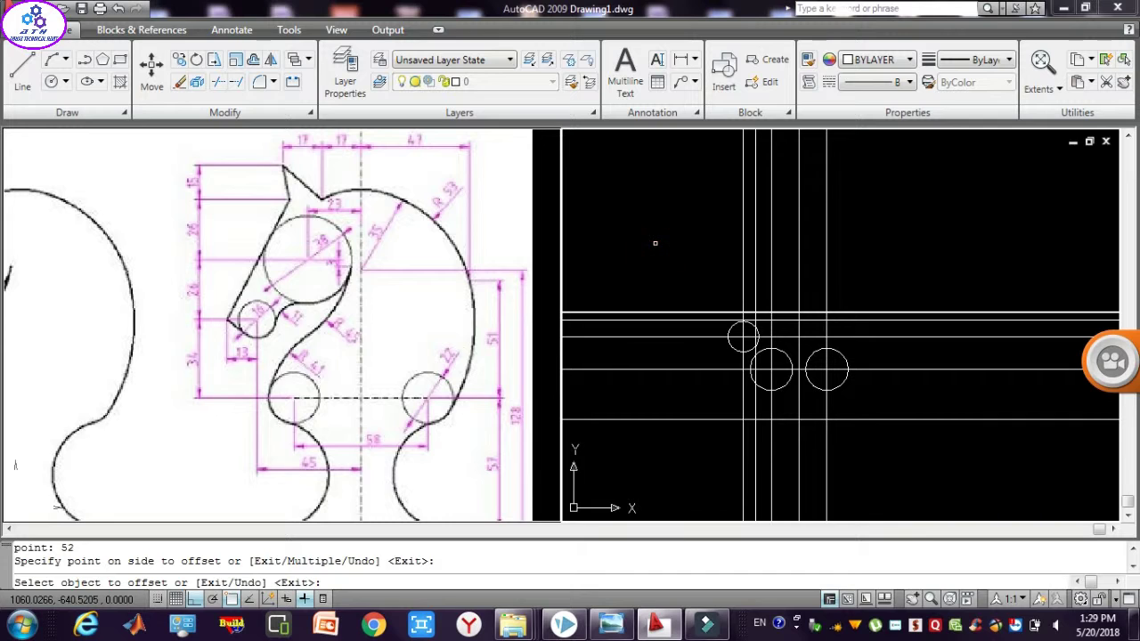
pyautogui.press('Escape')
pyautogui.press('Escape')
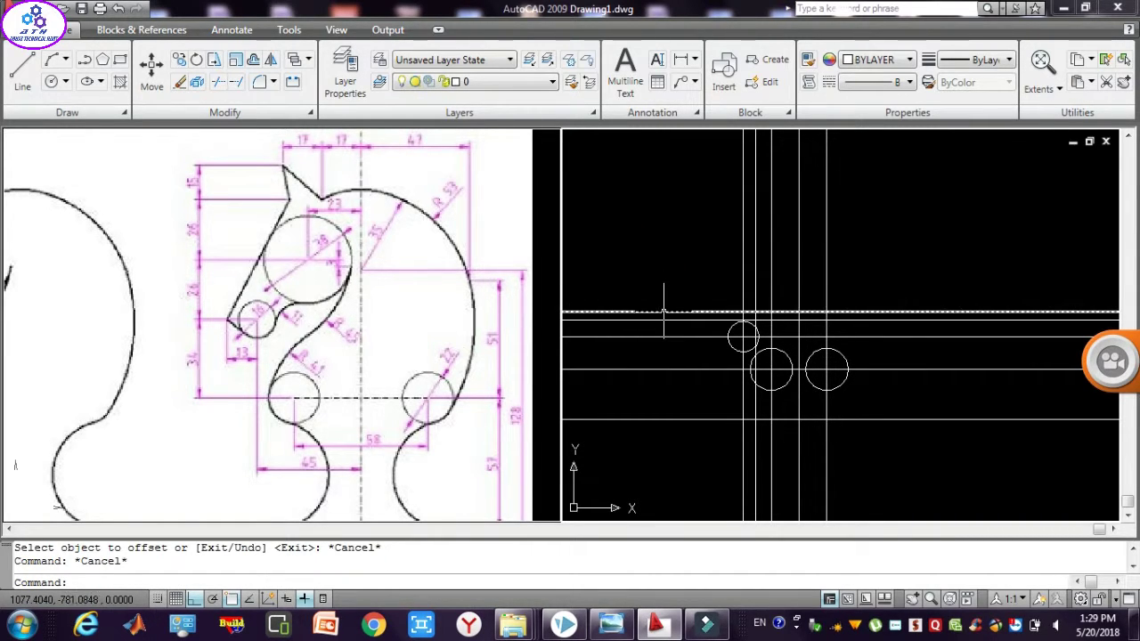
# Offset that new line a further 52 units upward.
pyautogui.click(664, 312)
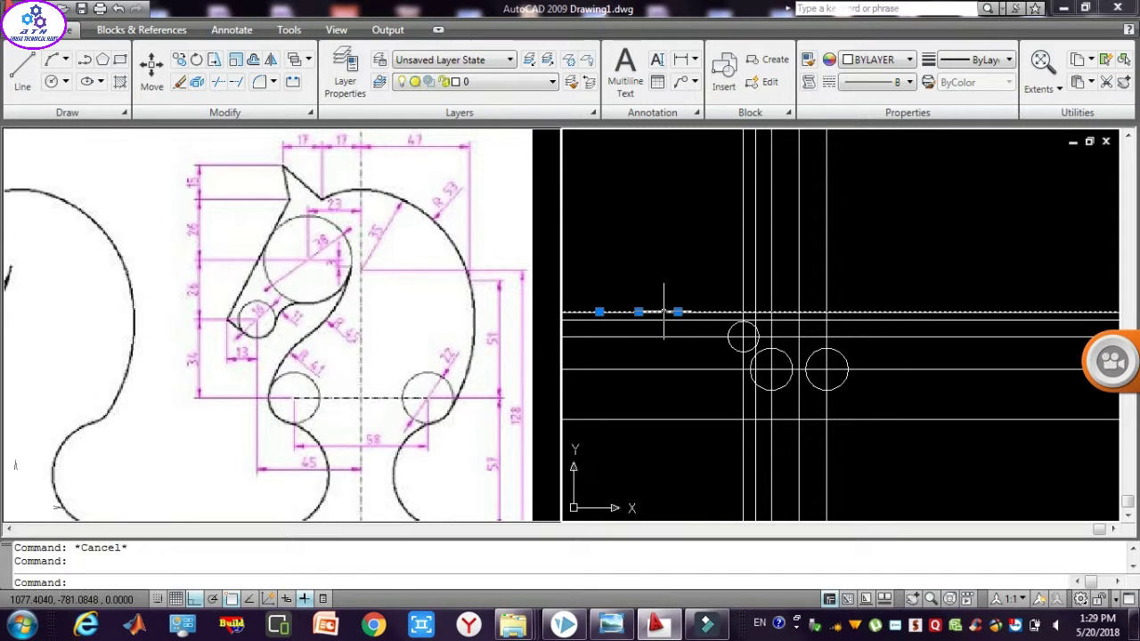
pyautogui.write('o')
pyautogui.press('Return')
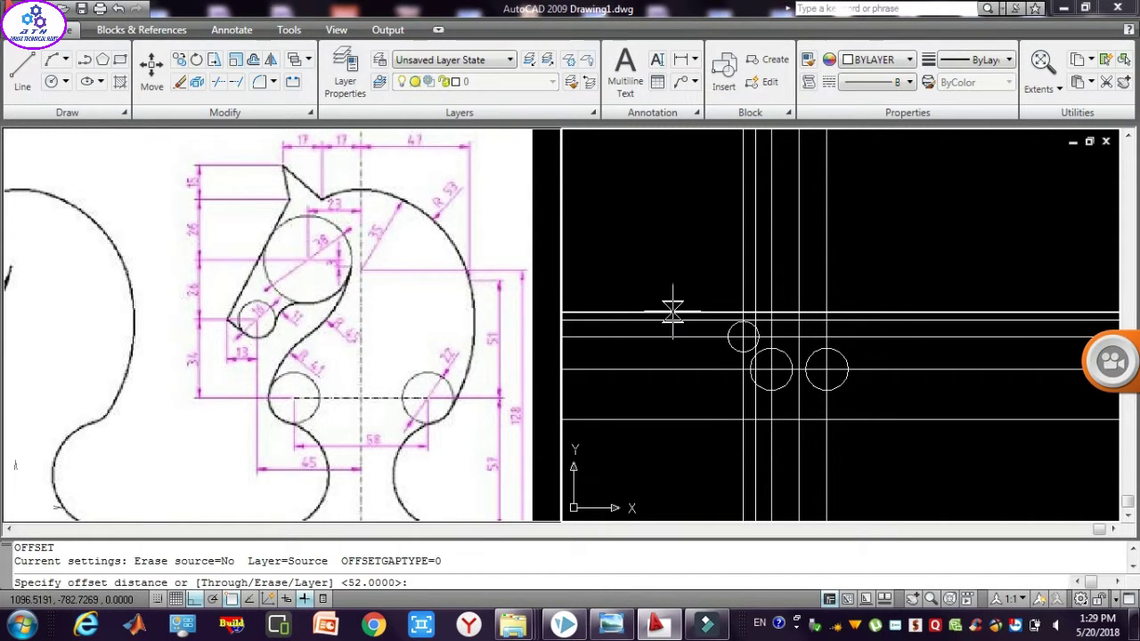
pyautogui.click(674, 311)
pyautogui.write('52')
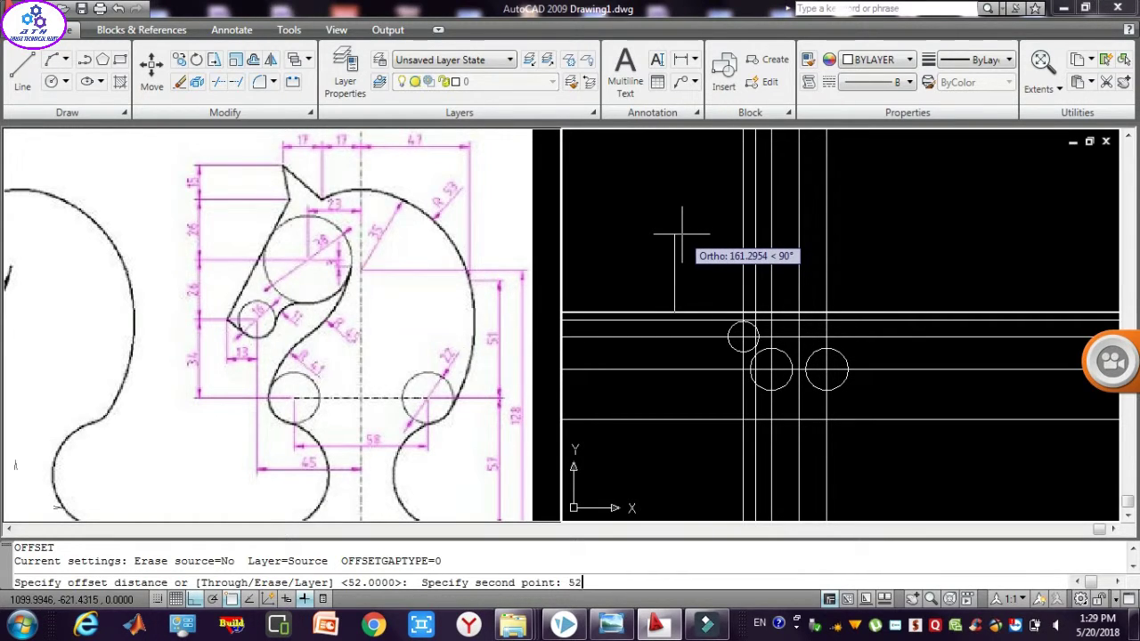
pyautogui.press('Return')
pyautogui.click(682, 234)
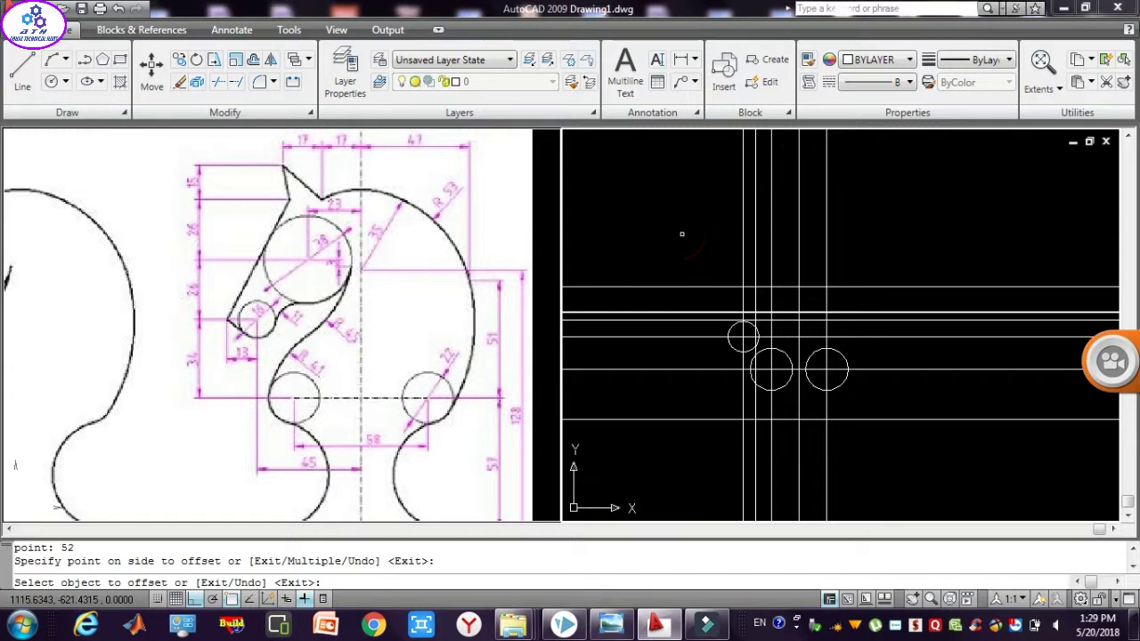
pyautogui.press('Escape')
pyautogui.press('Escape')
pyautogui.press('Escape')
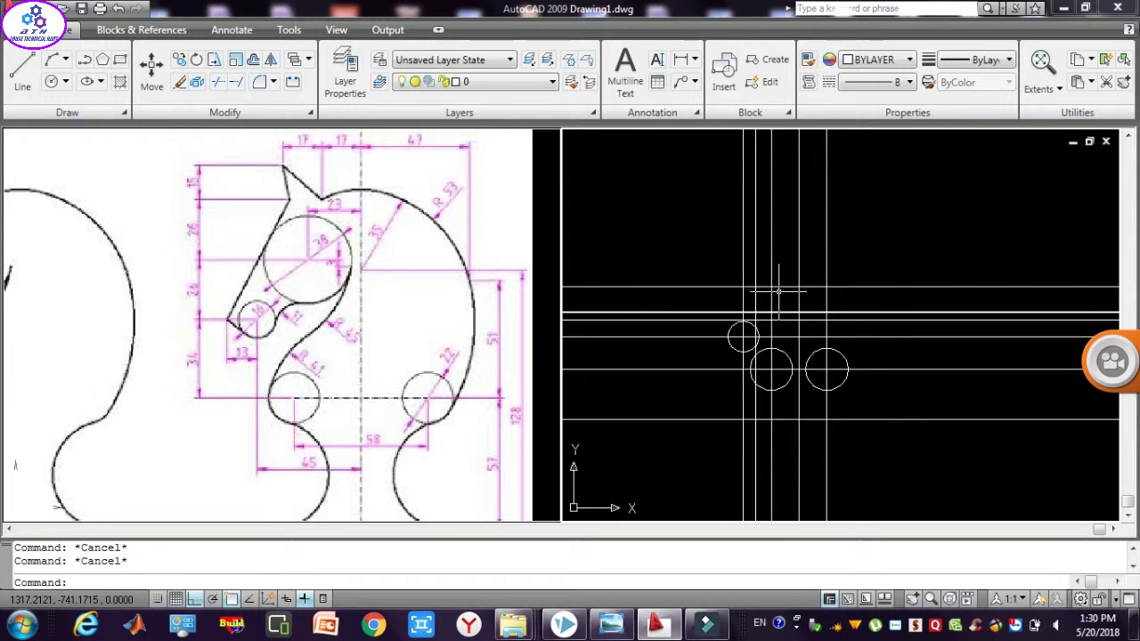
pyautogui.write('c')
pyautogui.press('Return')
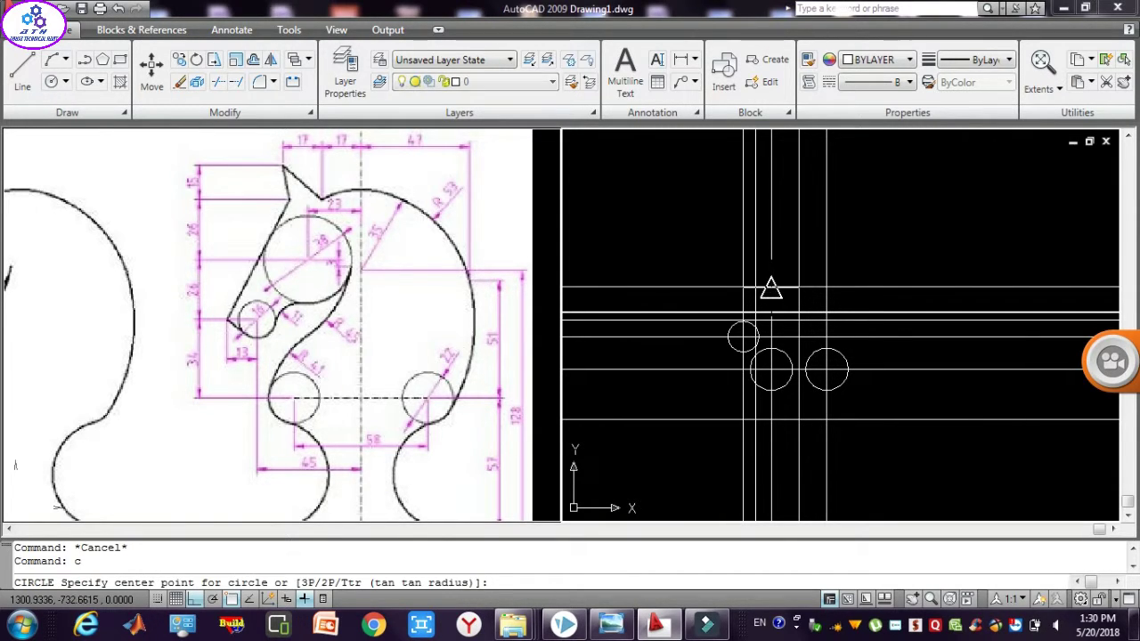
pyautogui.click(771, 311)
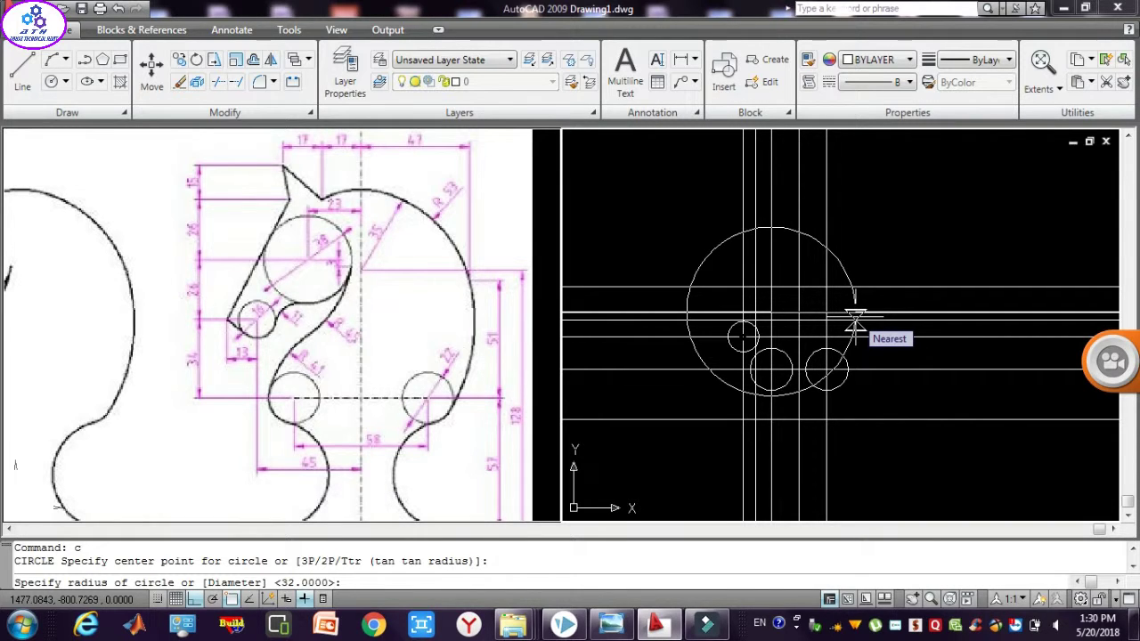
pyautogui.write('68')
pyautogui.press('Return')
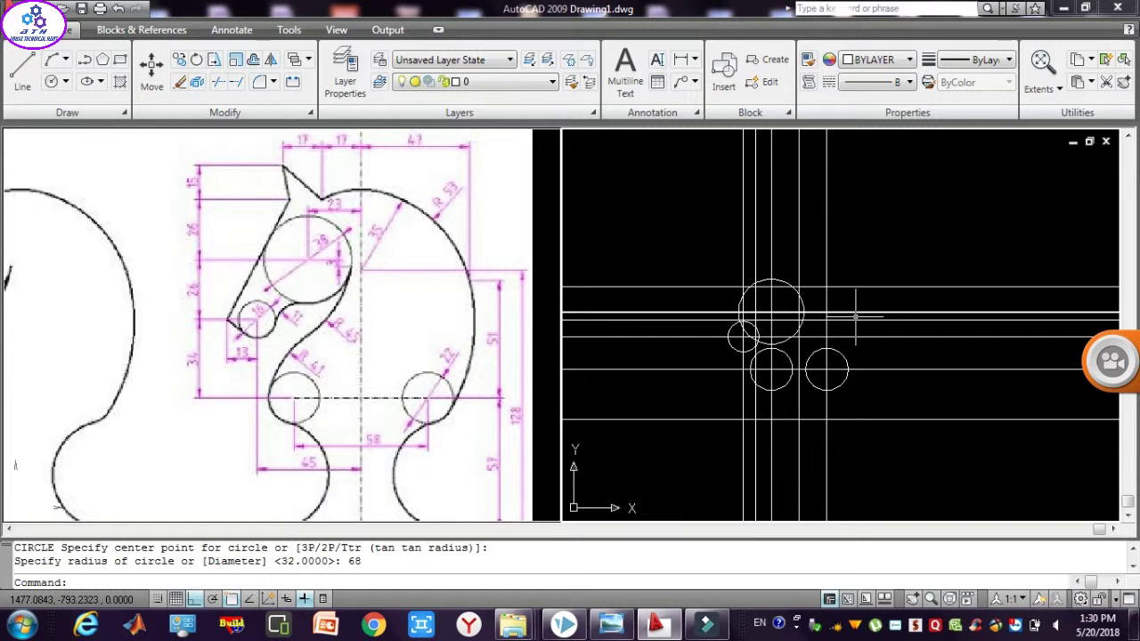
pyautogui.hotkey('ctrl', 'z')
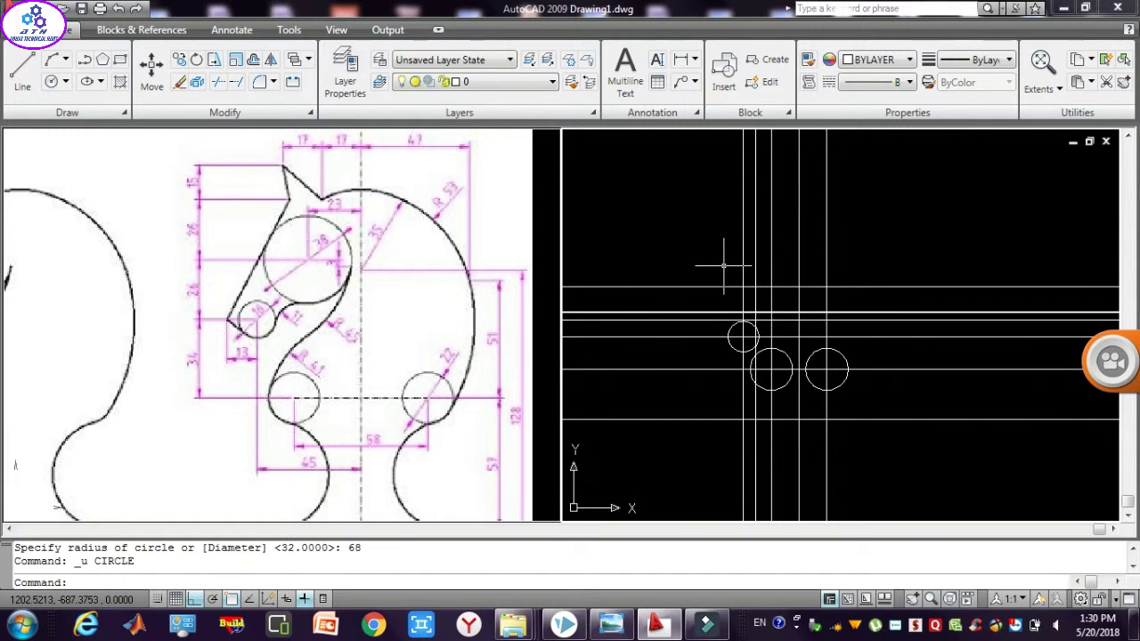
pyautogui.click(723, 265)
# Offset the topmost horizontal line 32 units upward.
pyautogui.click(684, 294)
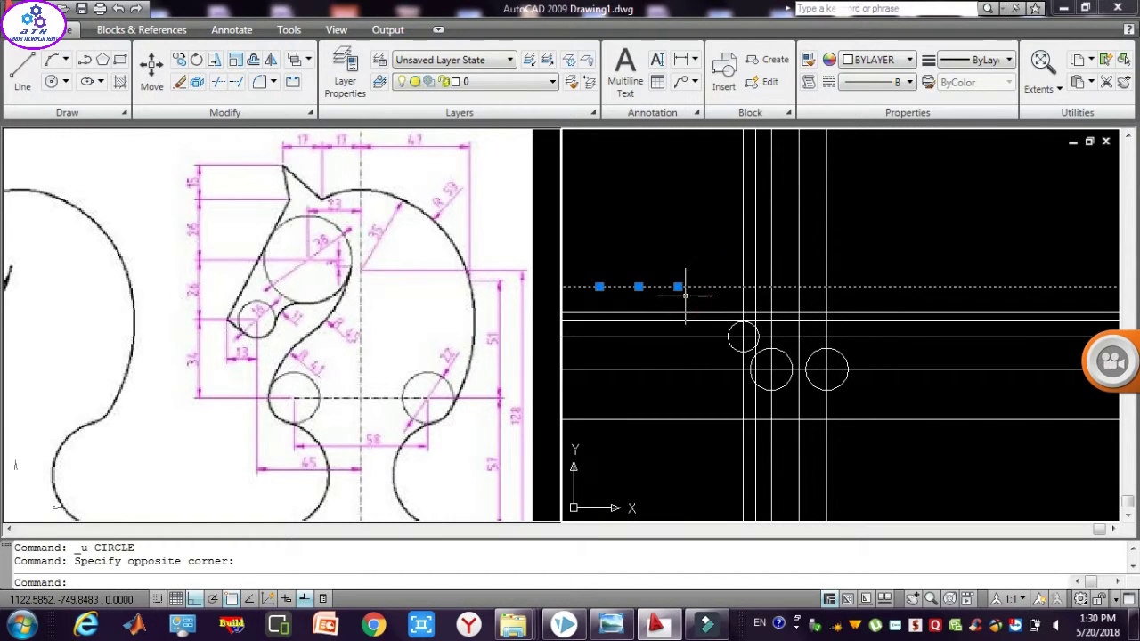
pyautogui.write('o')
pyautogui.press('Return')
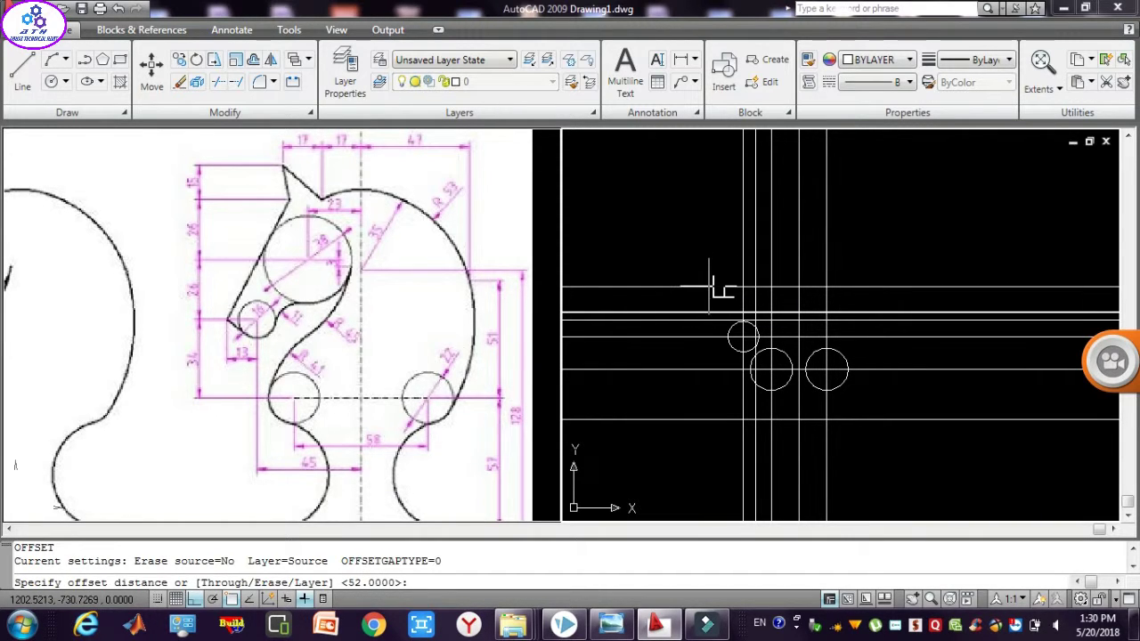
pyautogui.click(710, 287)
pyautogui.write('32')
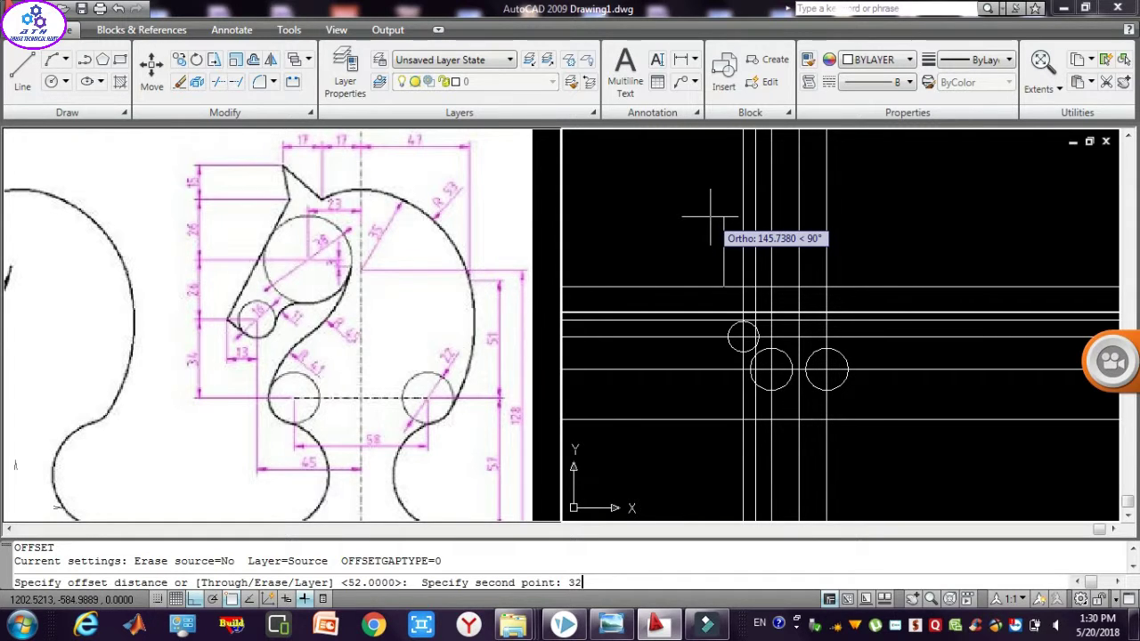
pyautogui.press('Return')
pyautogui.click(710, 216)
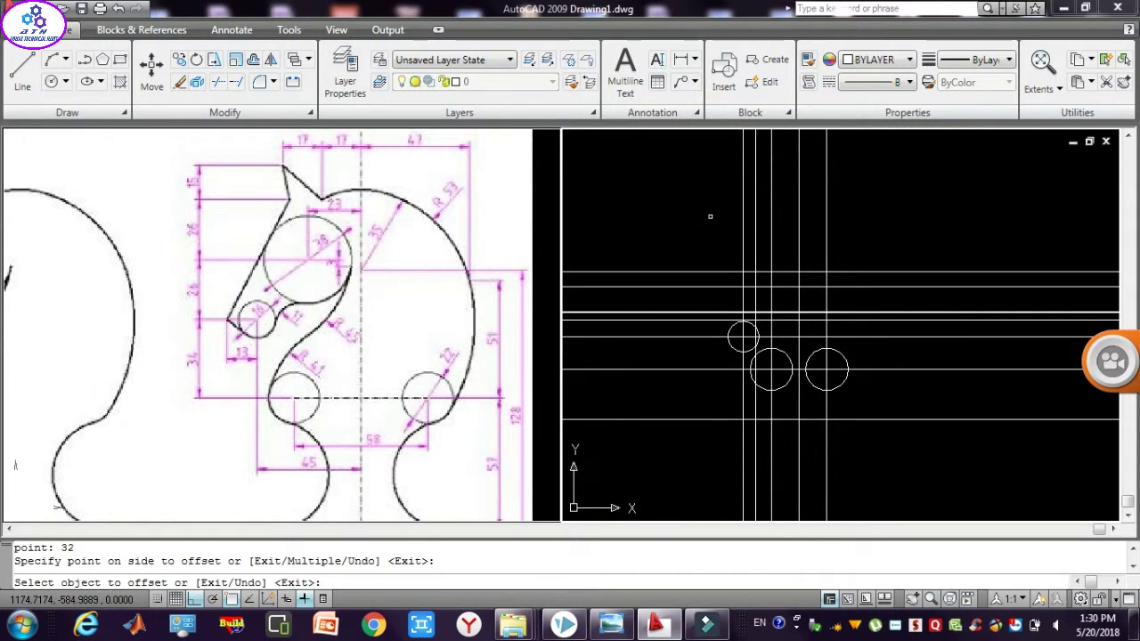
pyautogui.press('Escape')
pyautogui.press('Escape')
# Offset the newest top line another 30 units upward.
pyautogui.click(714, 250)
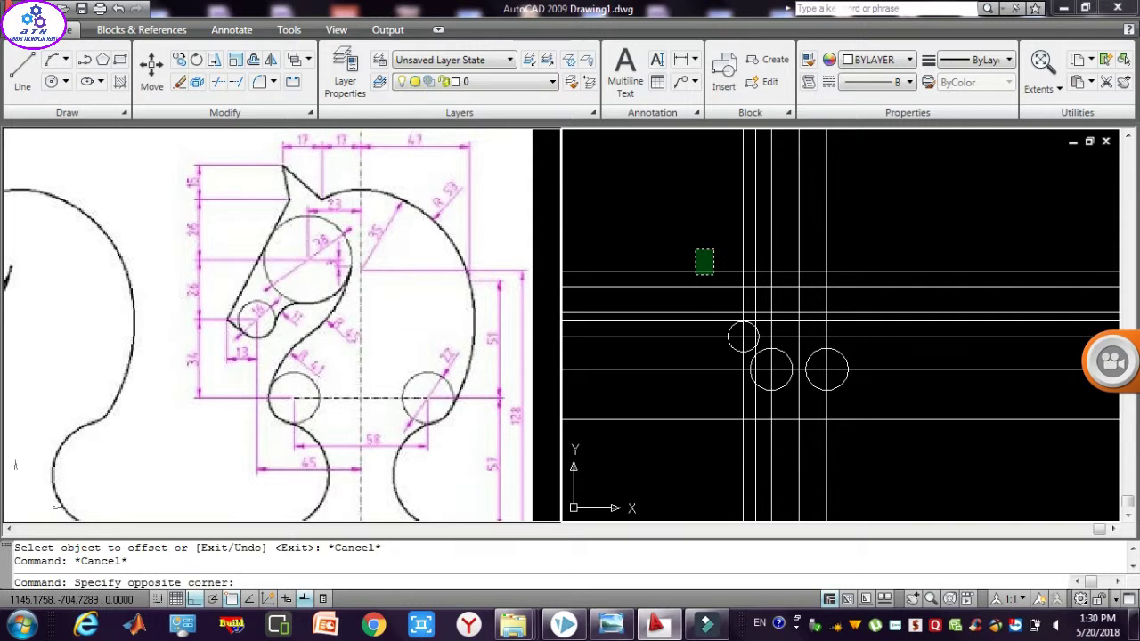
pyautogui.click(695, 274)
pyautogui.write('o')
pyautogui.press('Return')
pyautogui.click(695, 272)
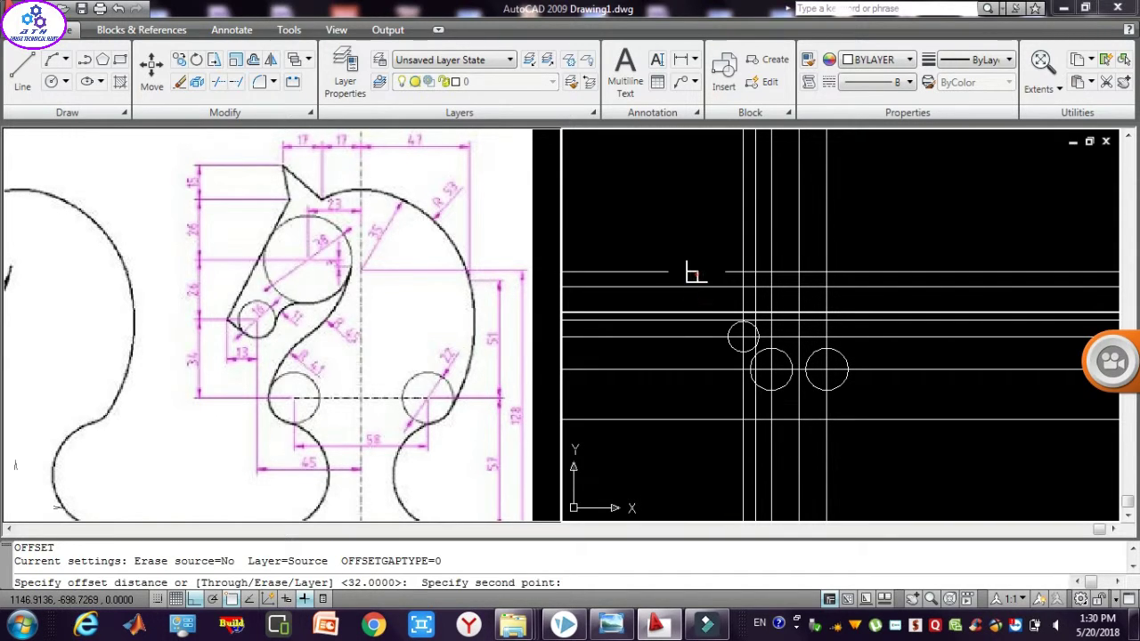
pyautogui.press('Return')
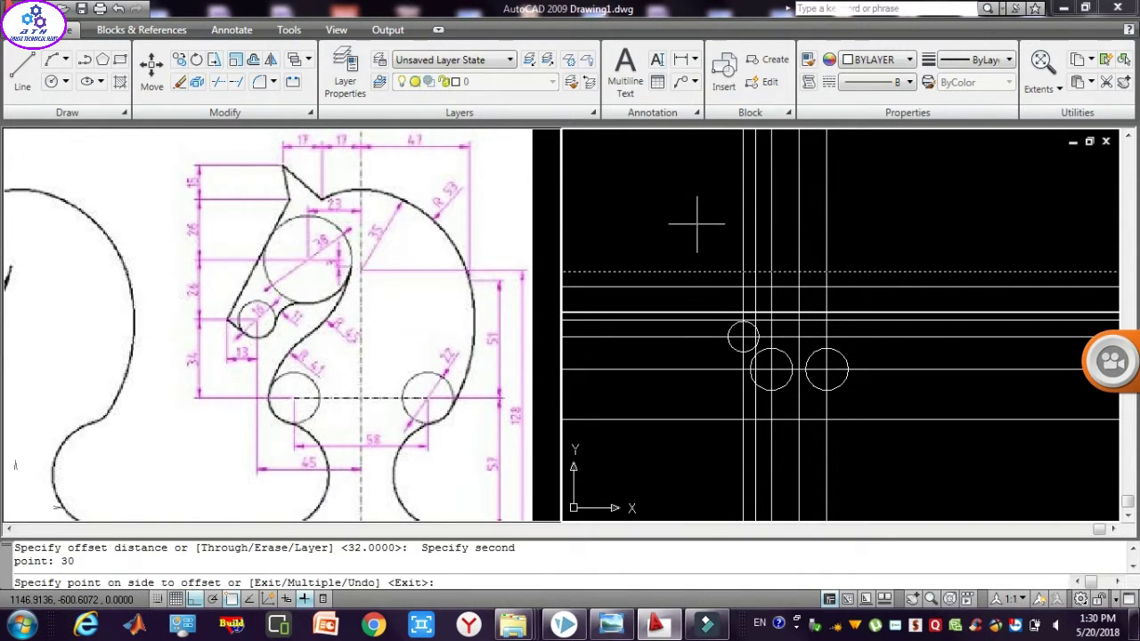
pyautogui.click(697, 222)
pyautogui.press('Escape')
pyautogui.press('Escape')
pyautogui.press('Escape')
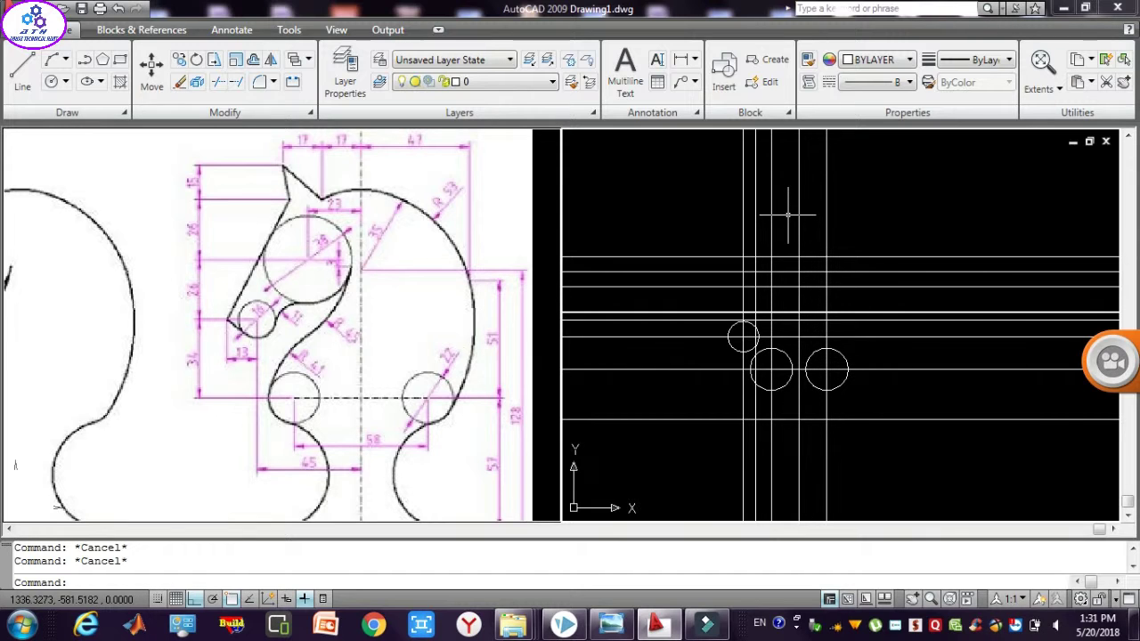
# Offset the vertical line between the lower circles 98 units to the right.
pyautogui.click(804, 198)
pyautogui.click(786, 201)
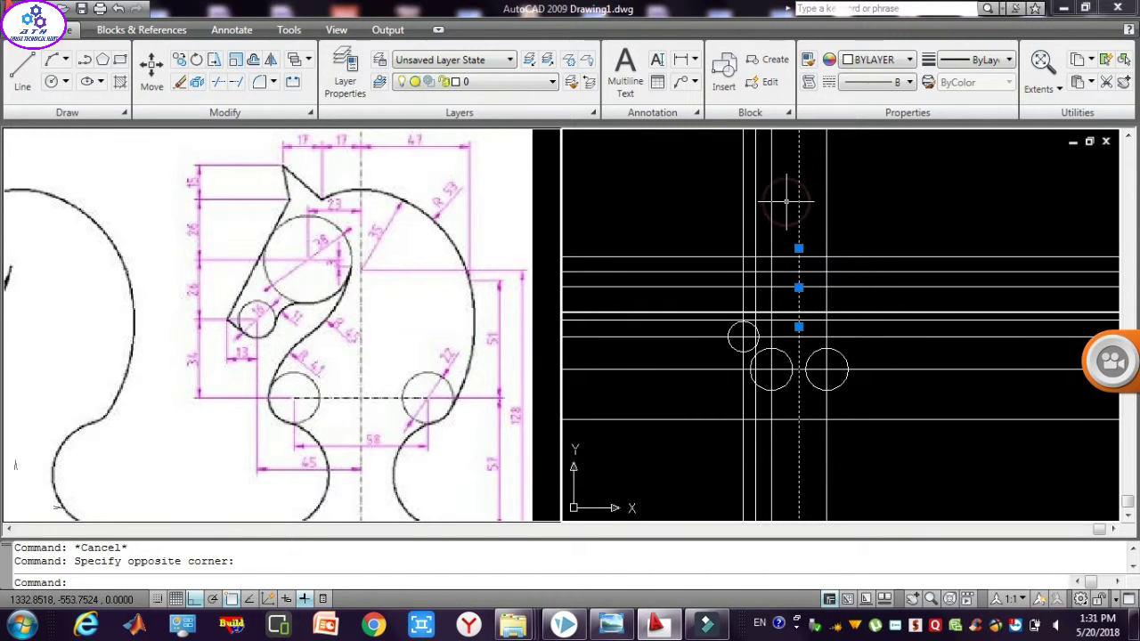
pyautogui.write('o')
pyautogui.press('Return')
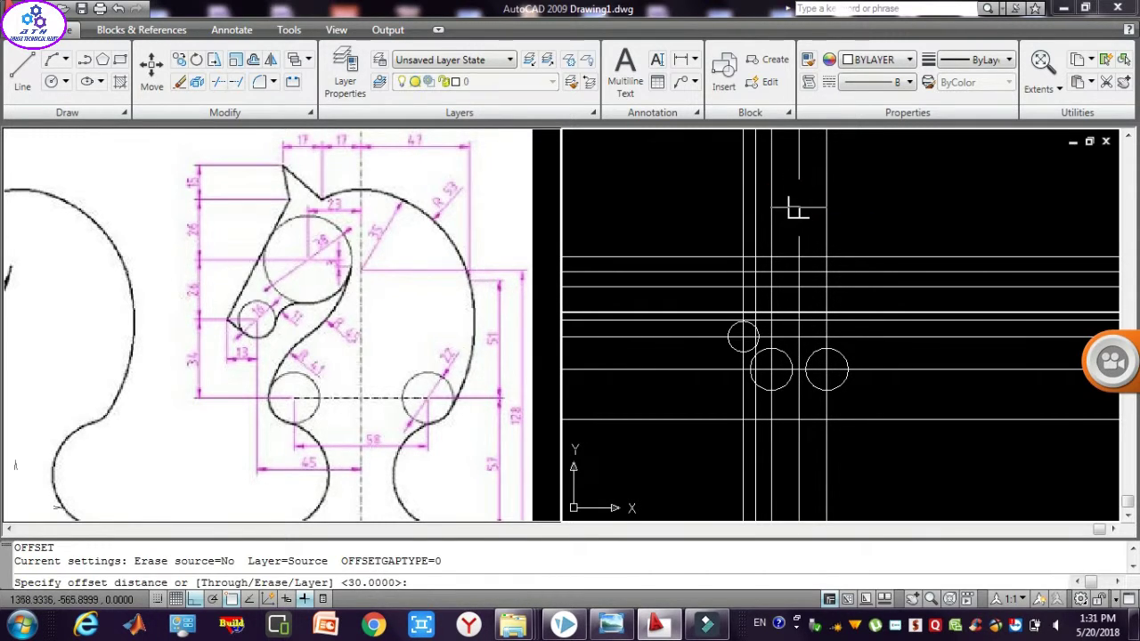
pyautogui.click(797, 205)
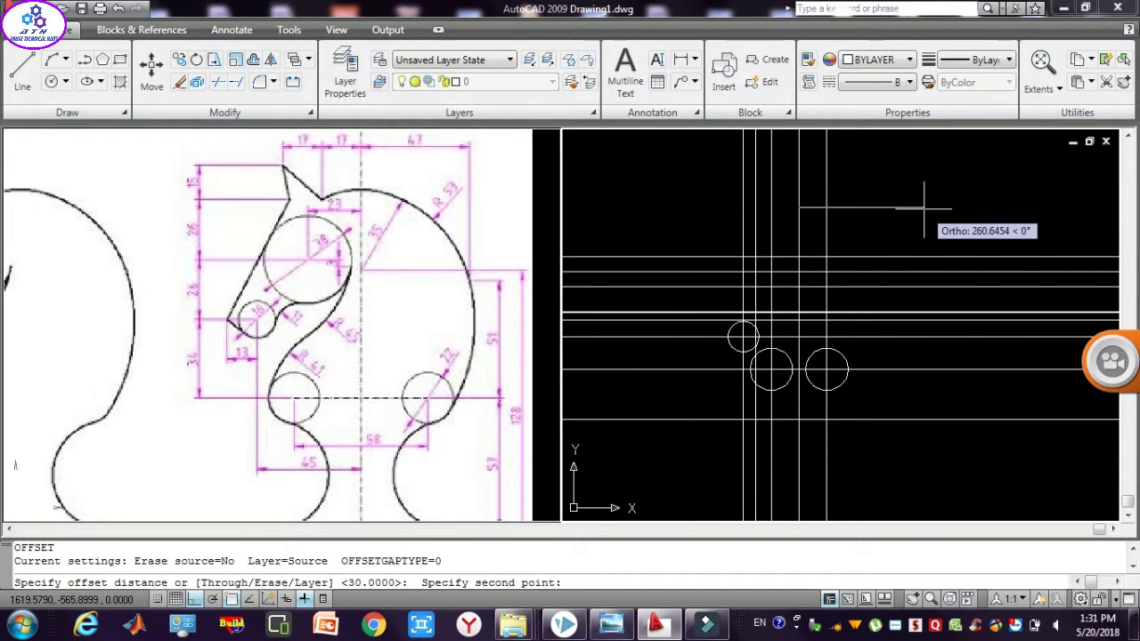
pyautogui.write('98')
pyautogui.press('Return')
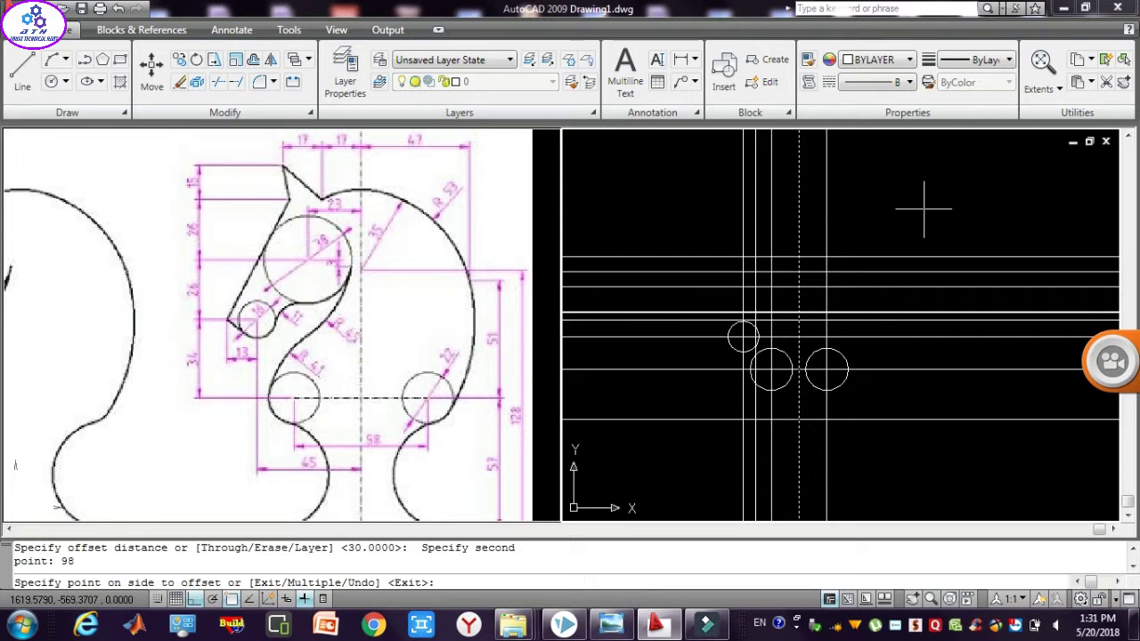
pyautogui.click(924, 210)
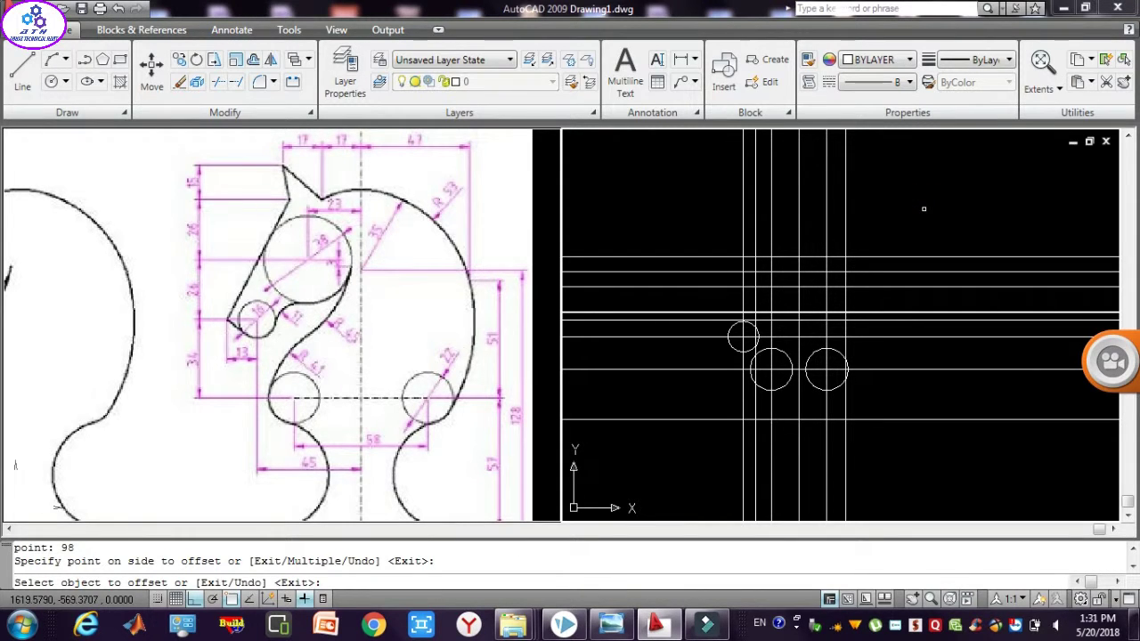
pyautogui.press('Escape')
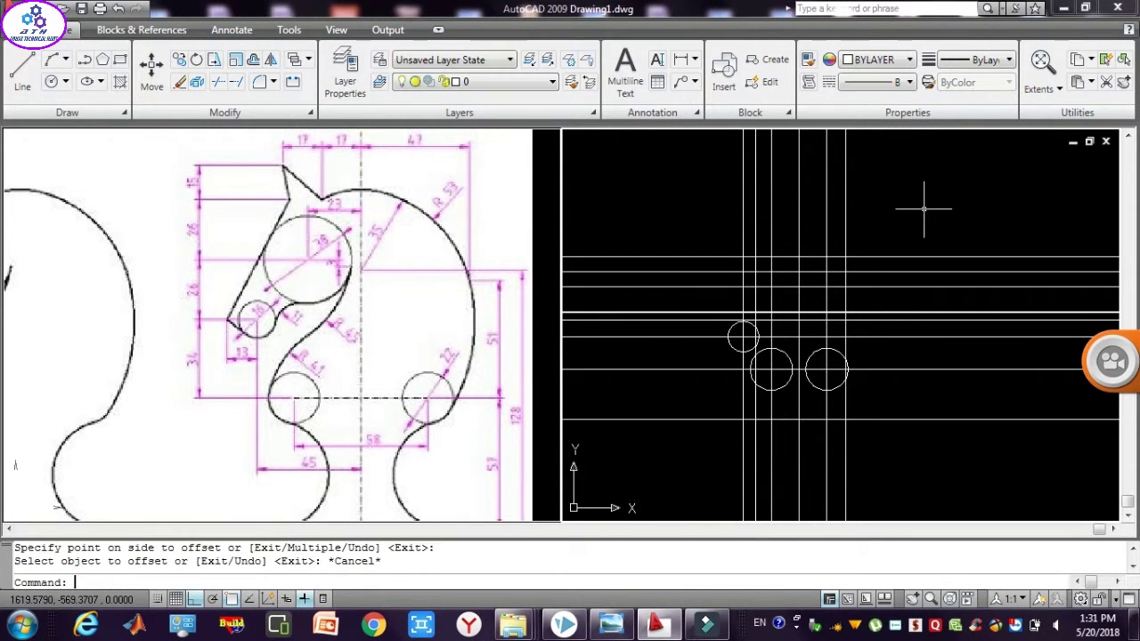
pyautogui.press('Escape')
pyautogui.press('Escape')
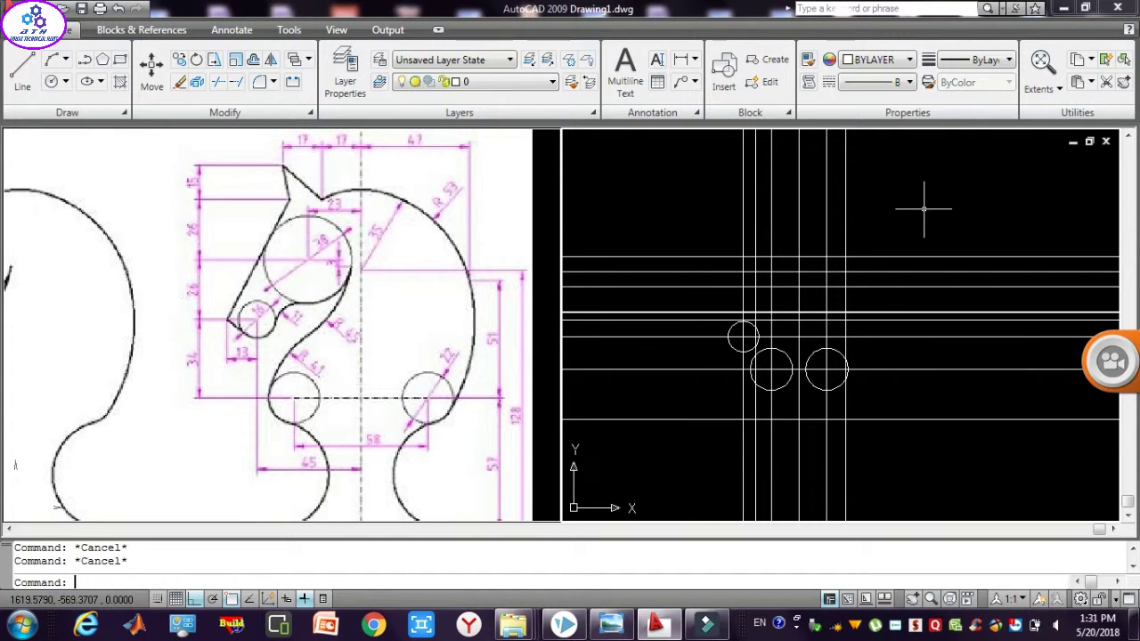
# Offset the vertical guide 76 units to the left and select the new line.
pyautogui.click(799, 217)
pyautogui.write('o')
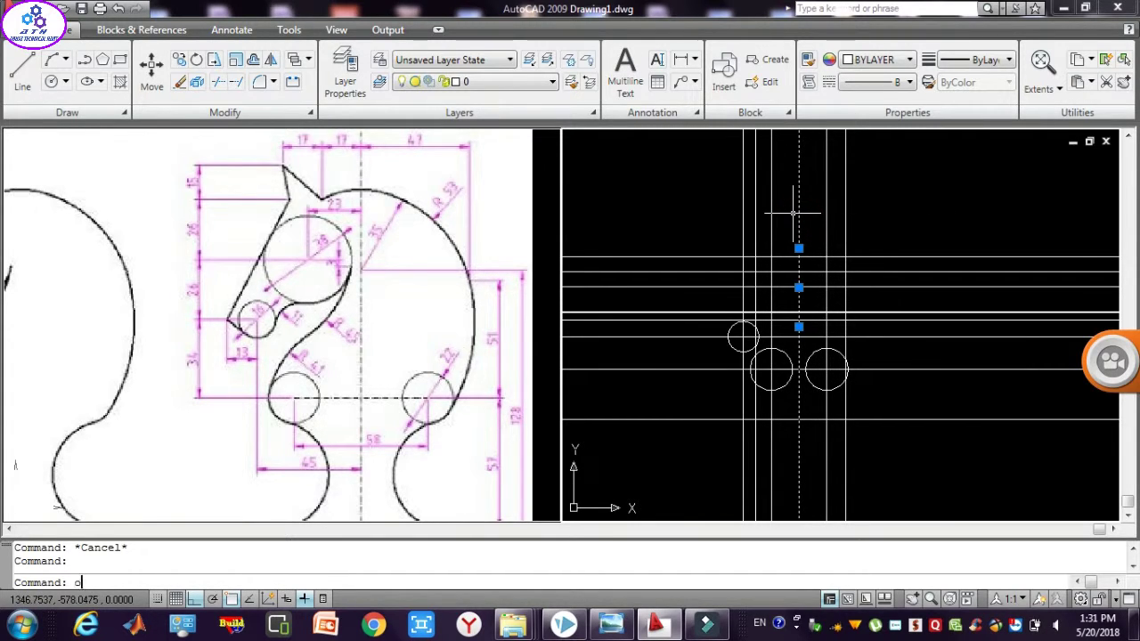
pyautogui.press('Return')
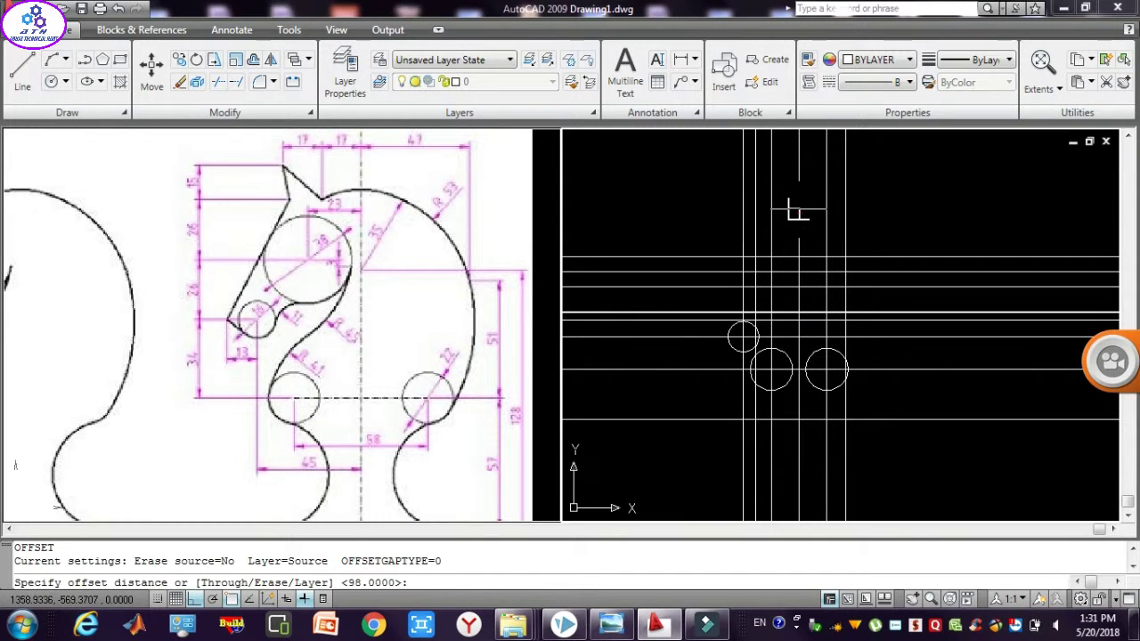
pyautogui.click(799, 212)
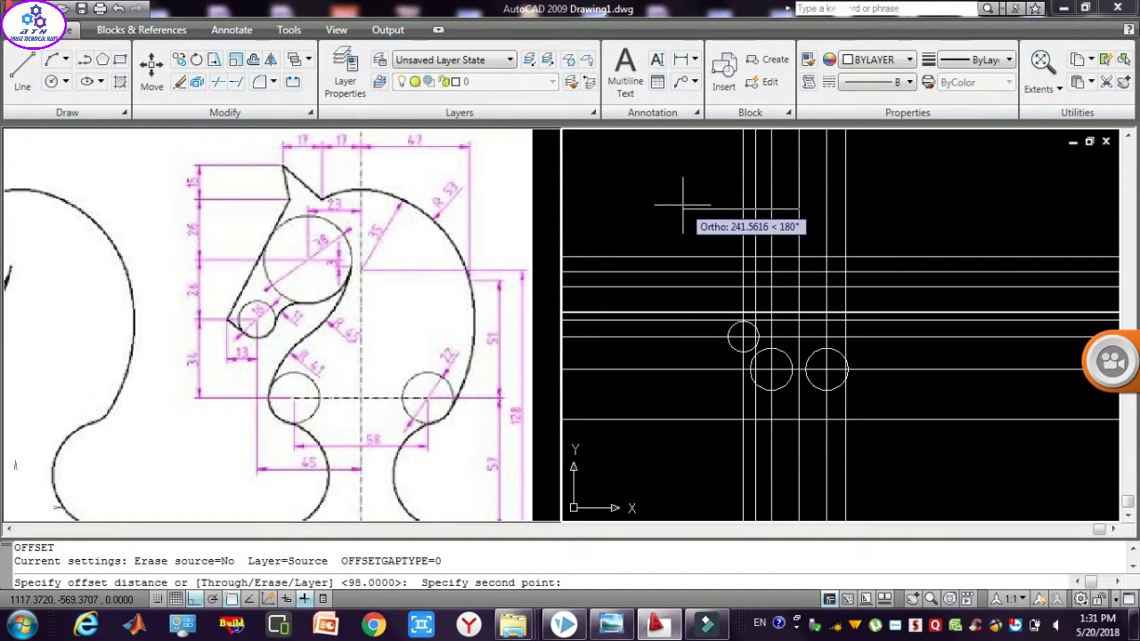
pyautogui.write('46')
pyautogui.write('6')
pyautogui.press('Return')
pyautogui.click(683, 199)
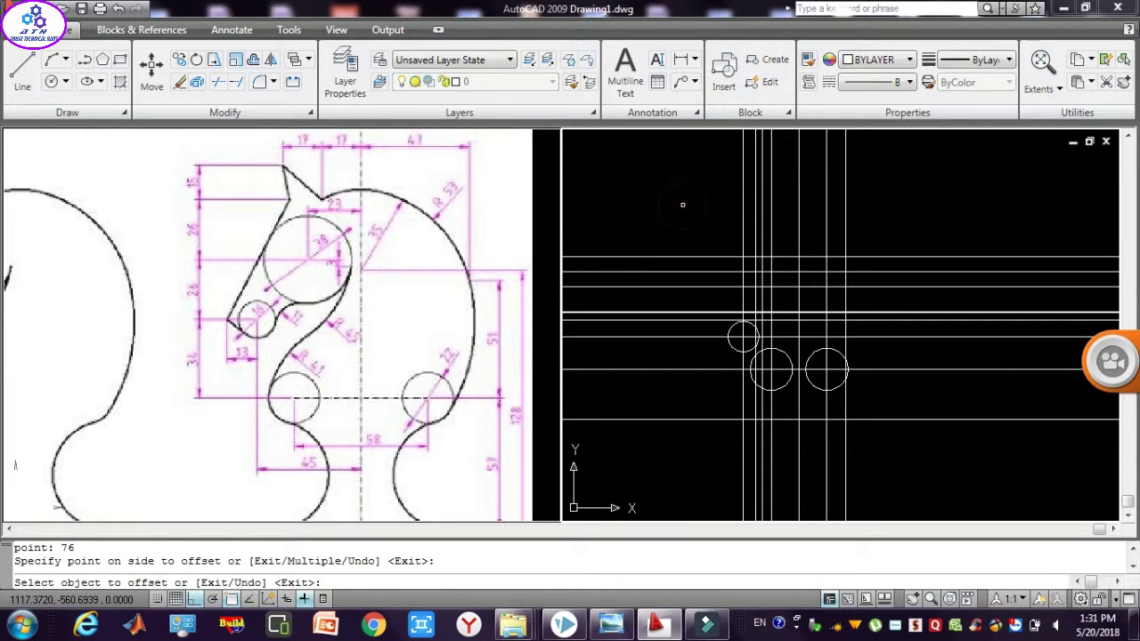
pyautogui.press('Escape')
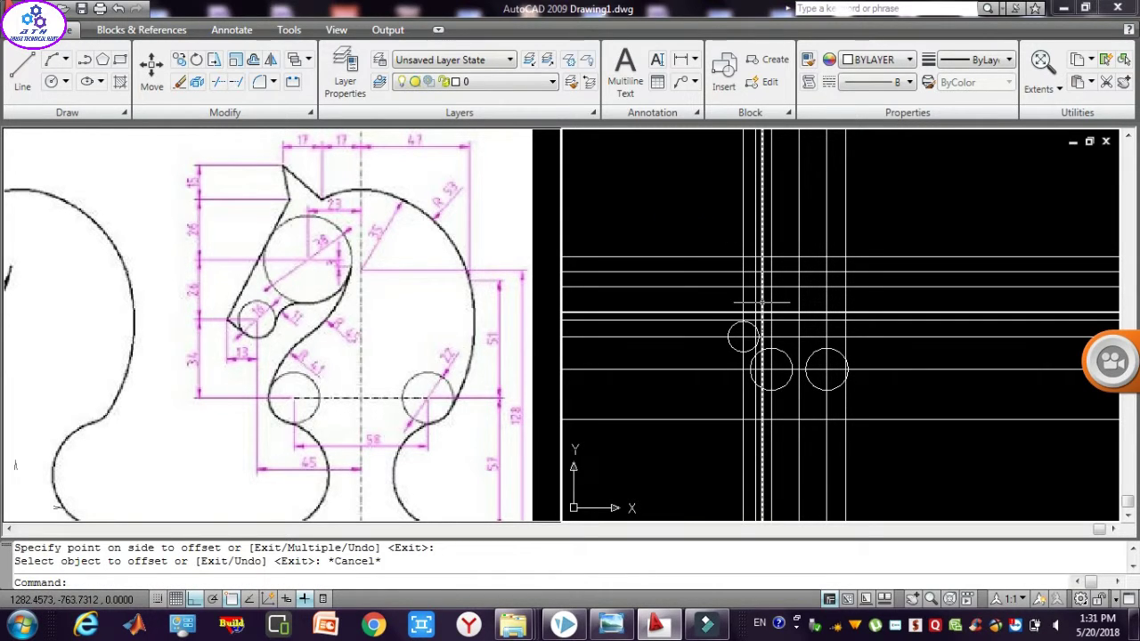
pyautogui.moveTo(761, 303)
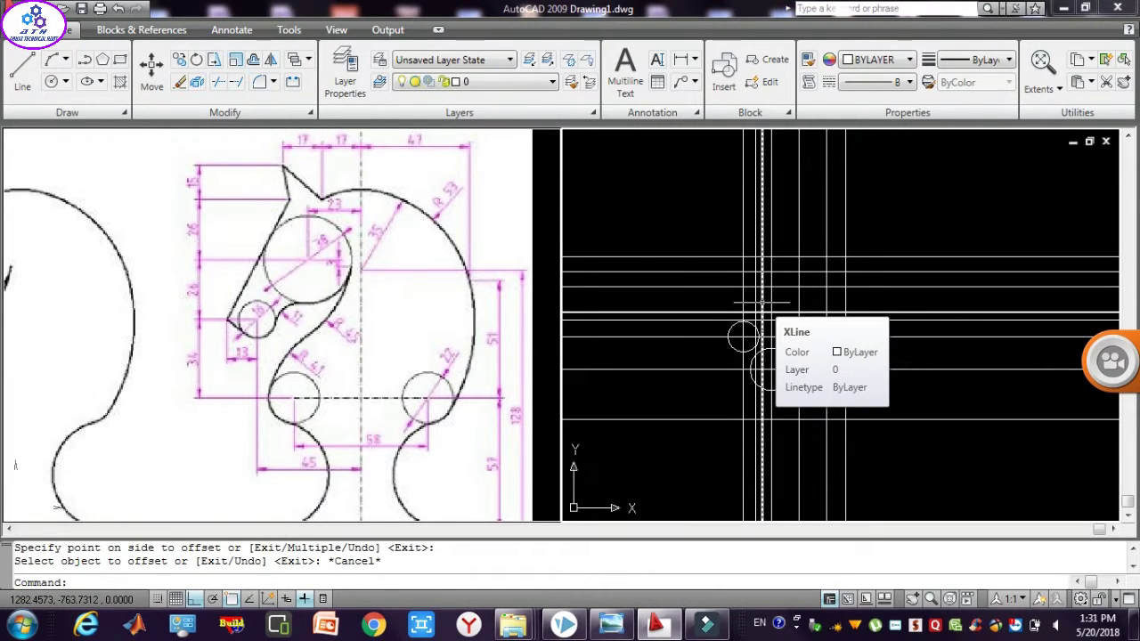
pyautogui.click(761, 302)
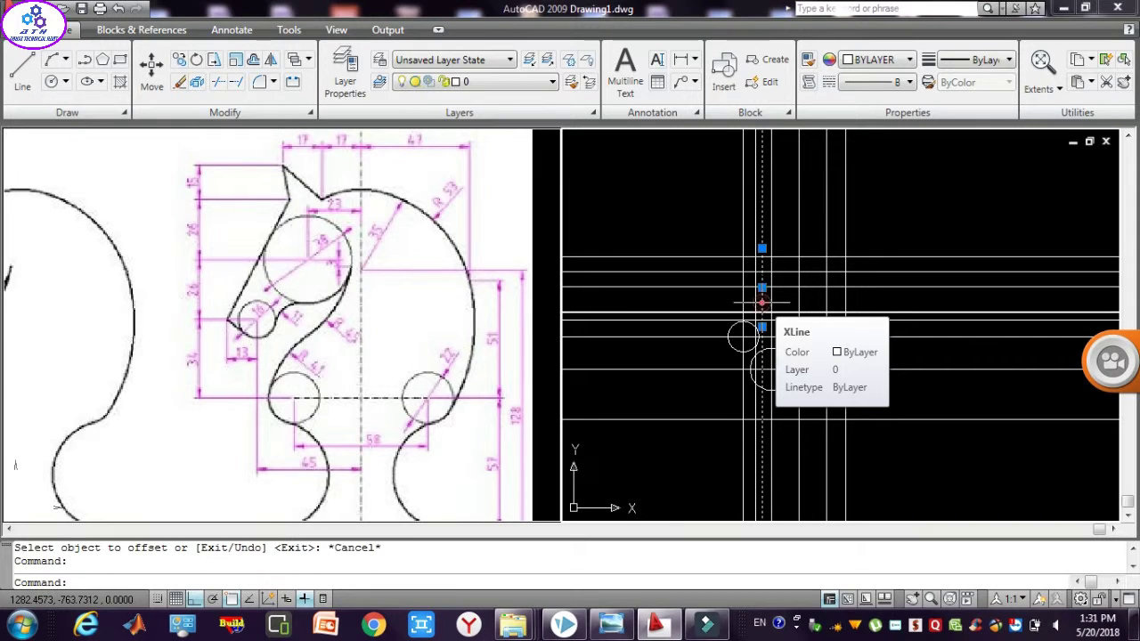
# Set the new 76-unit vertical xline's colour to red in Properties.
pyautogui.click(861, 59)
pyautogui.click(868, 103)
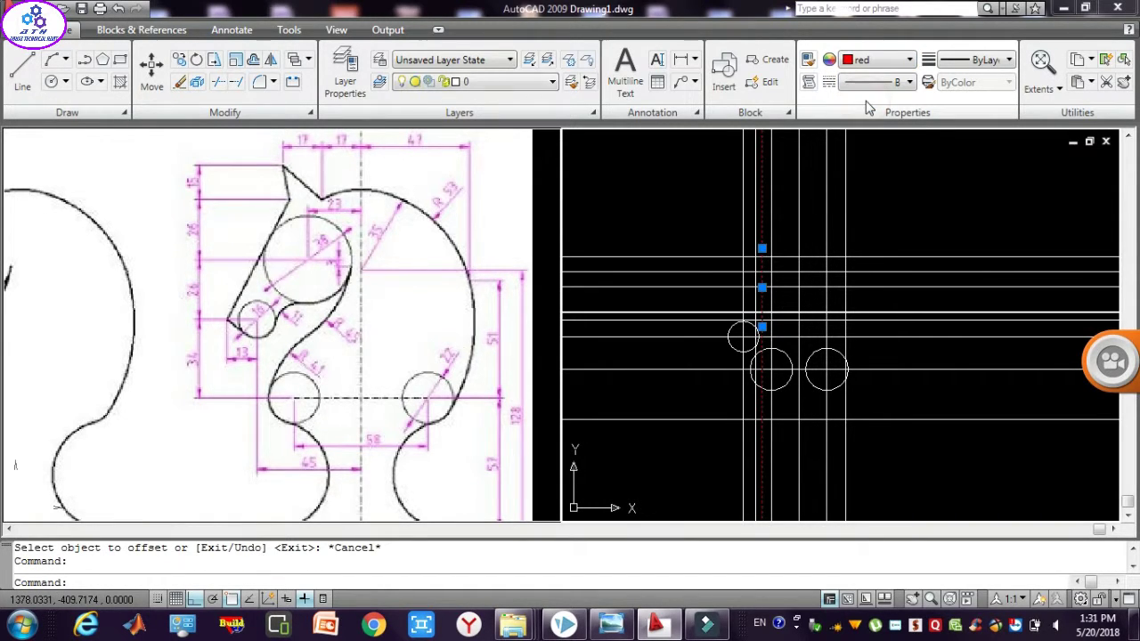
pyautogui.press('Escape')
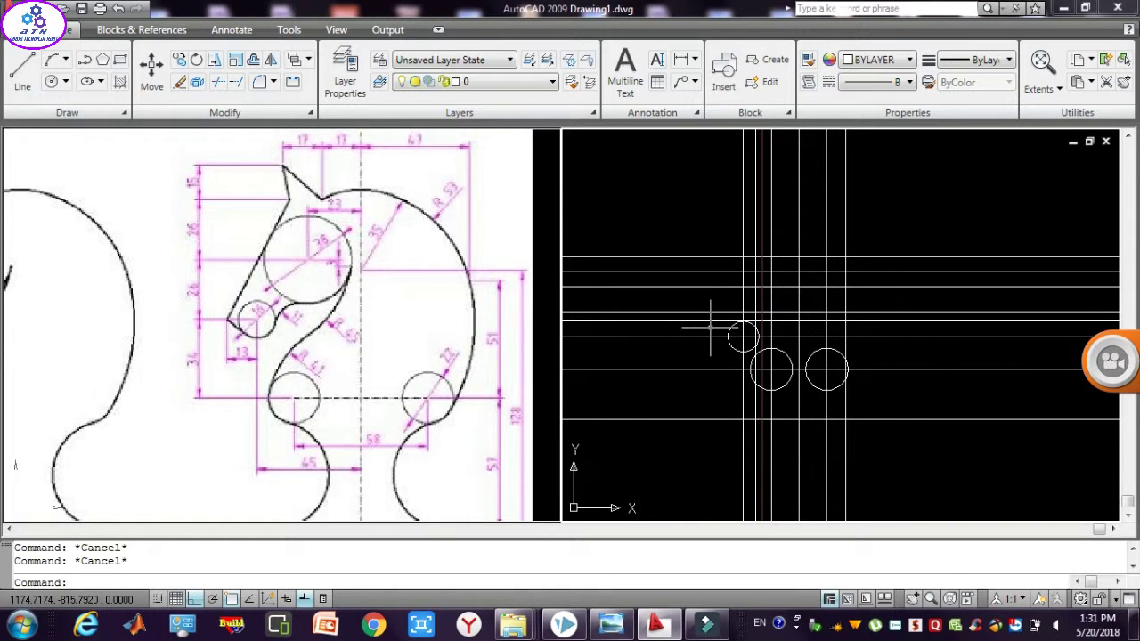
pyautogui.write('c')
pyautogui.press('Return')
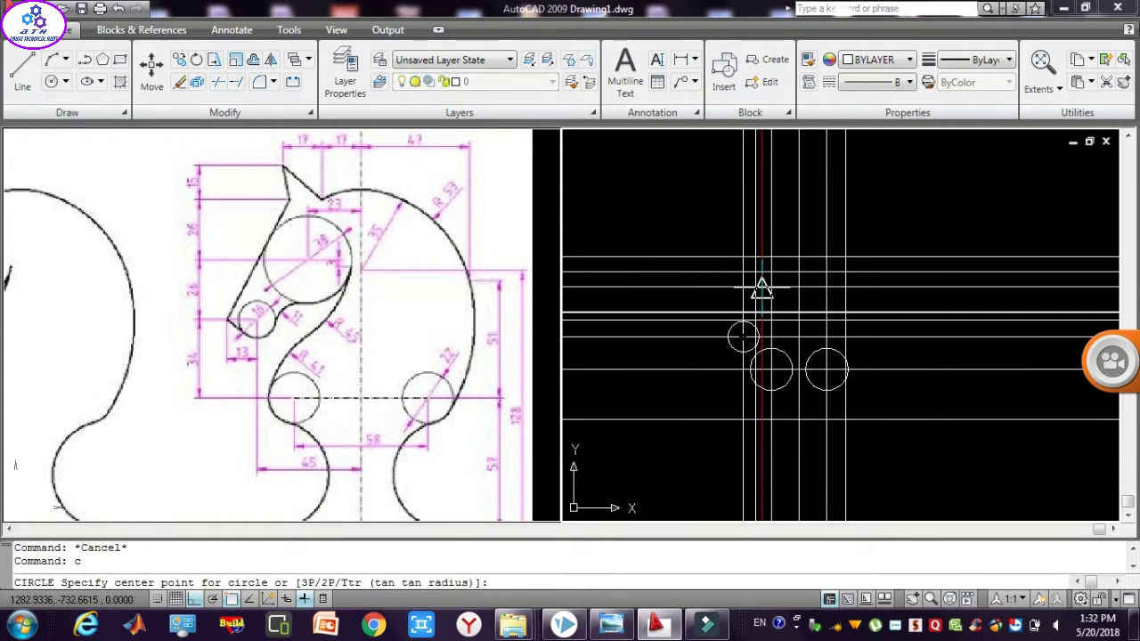
# Draw a radius-76 circle centred on the red line, then pick the top horizontal guide.
pyautogui.click(761, 288)
pyautogui.write('76')
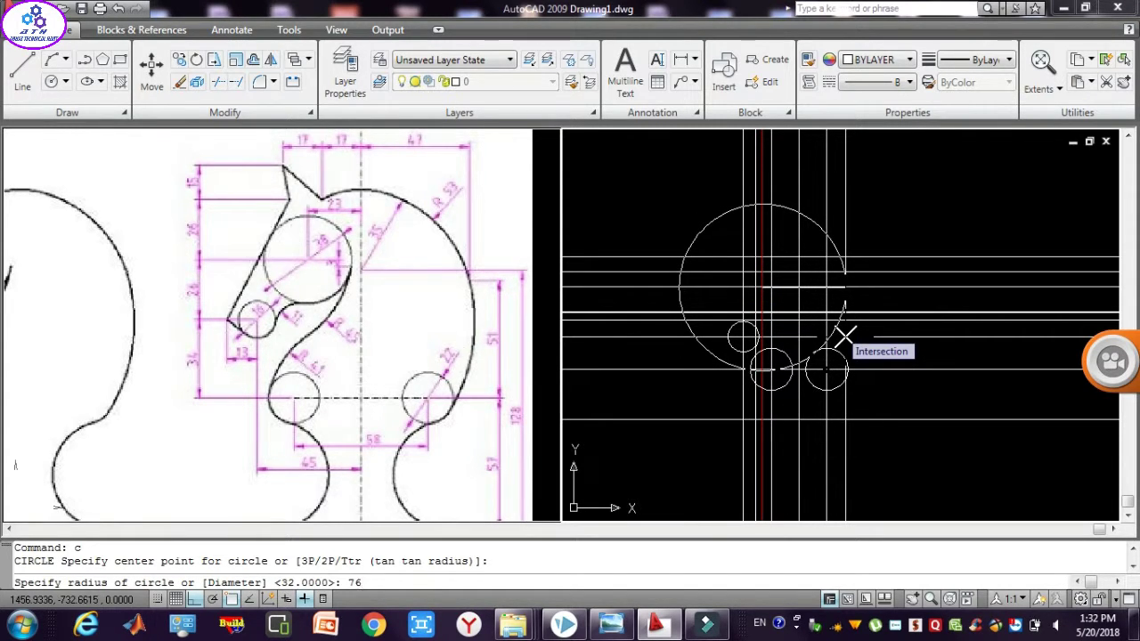
pyautogui.press('Return')
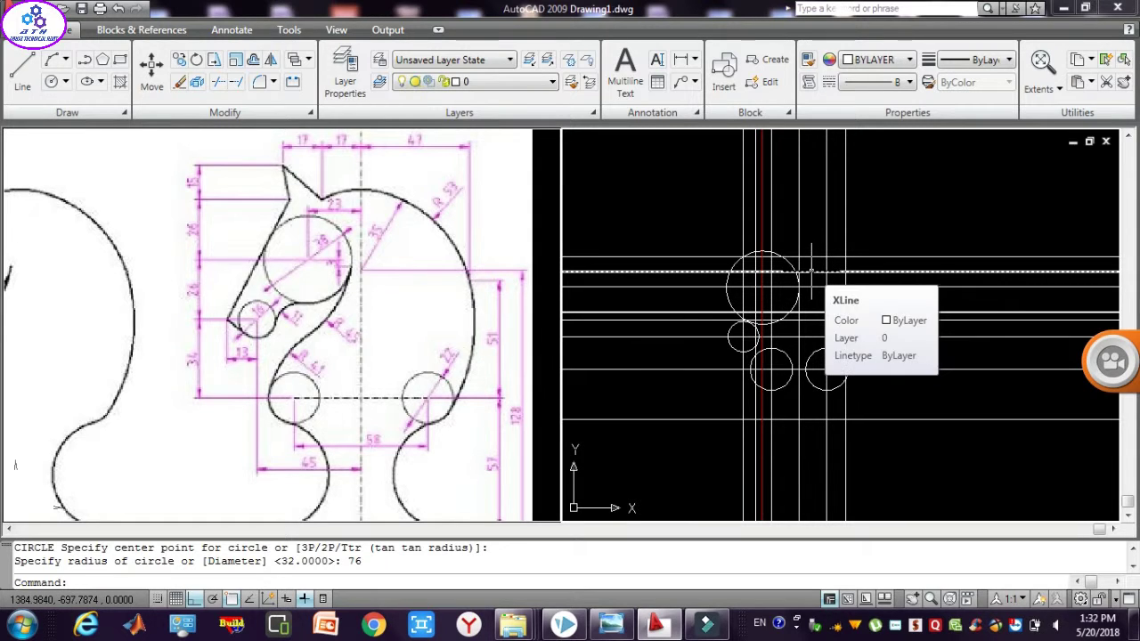
pyautogui.click(691, 251)
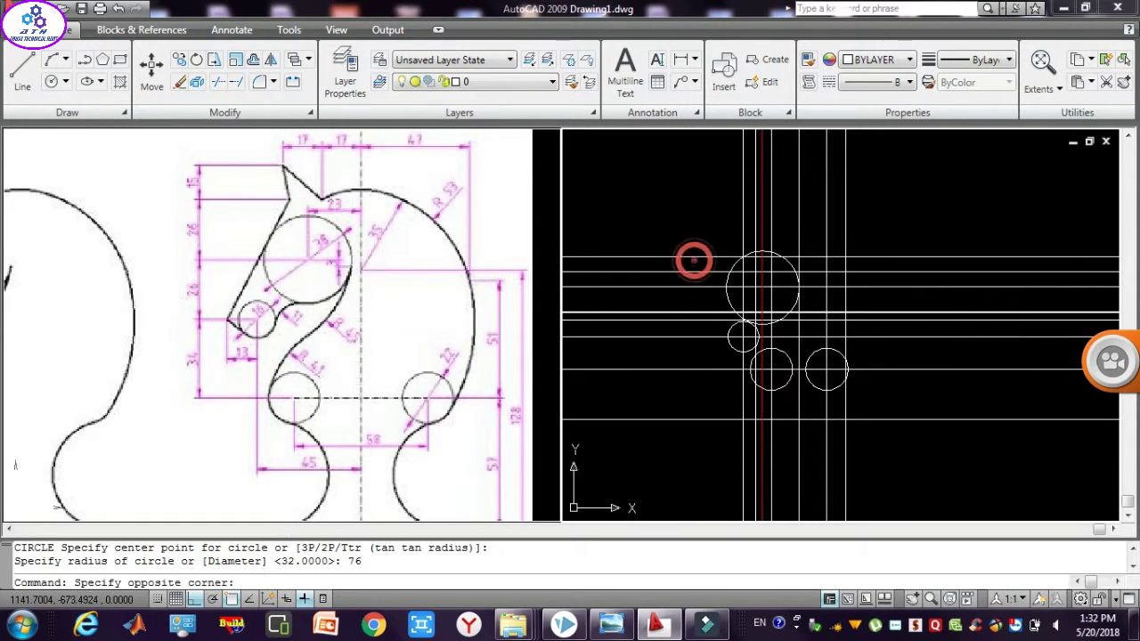
pyautogui.click(691, 249)
# Offset the top horizontal guide 30 units upward.
pyautogui.press('Return')
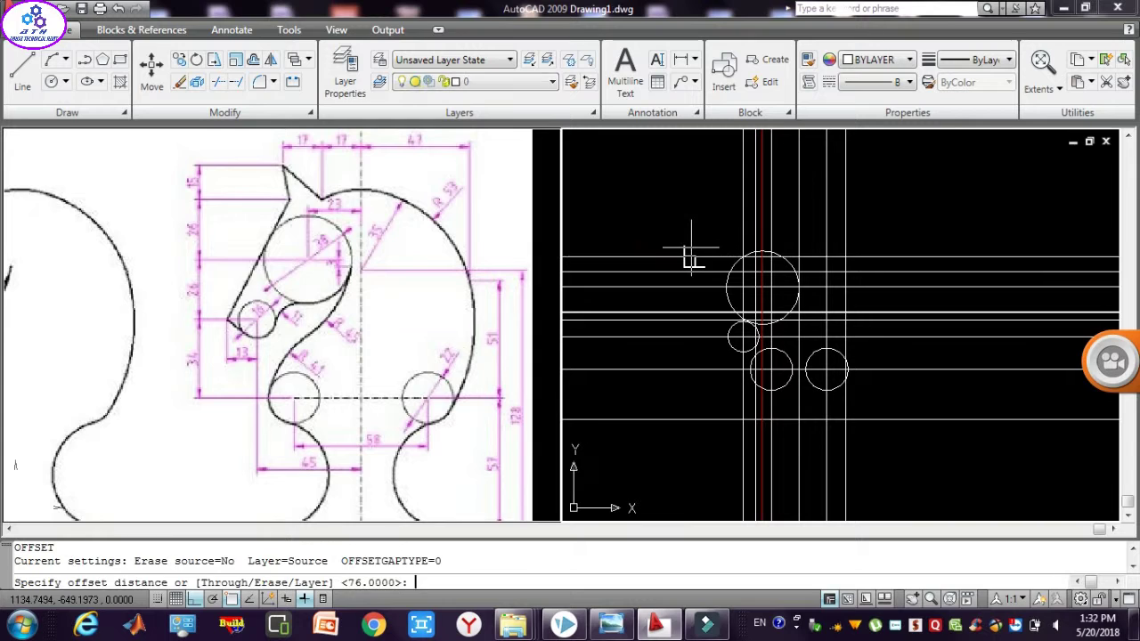
pyautogui.click(692, 253)
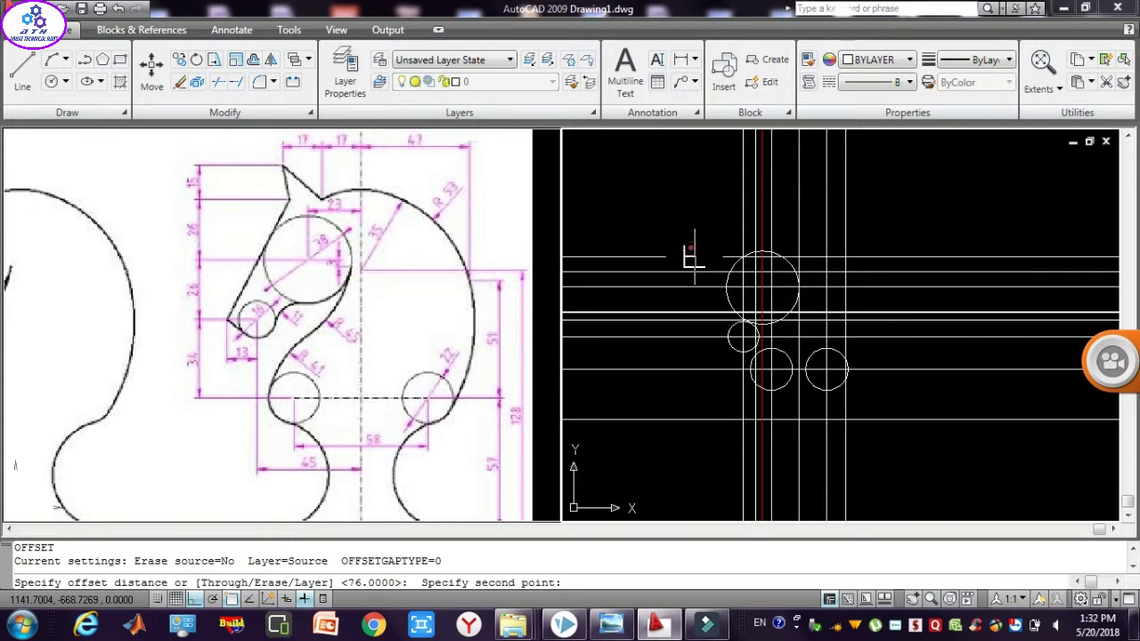
pyautogui.write('30')
pyautogui.press('Return')
pyautogui.click(692, 194)
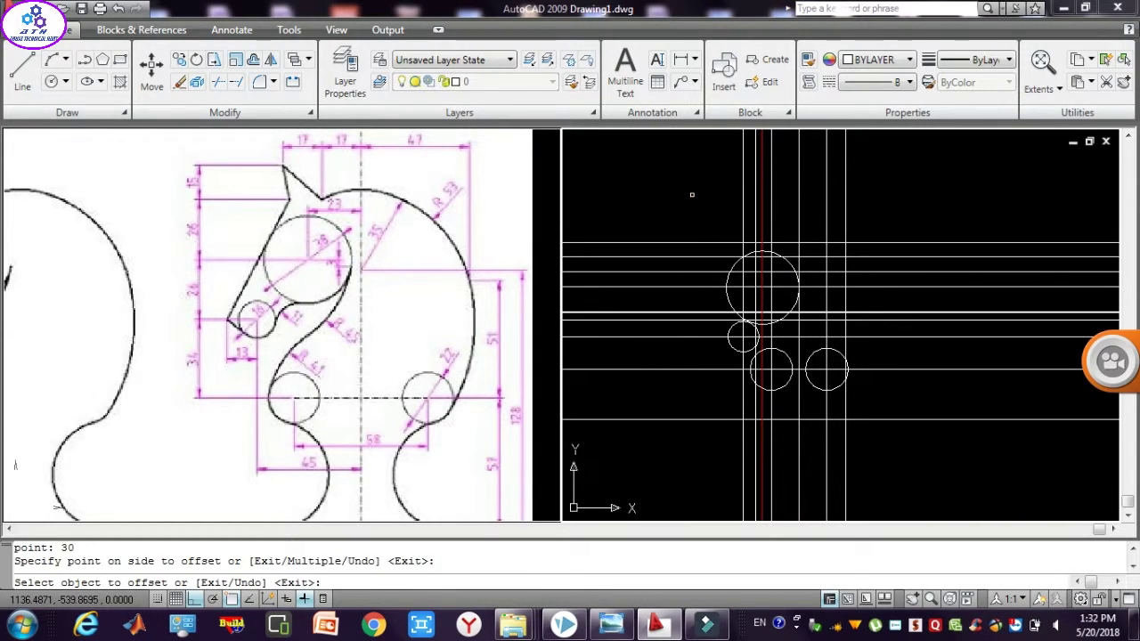
pyautogui.press('Escape')
pyautogui.press('Escape')
pyautogui.press('Escape')
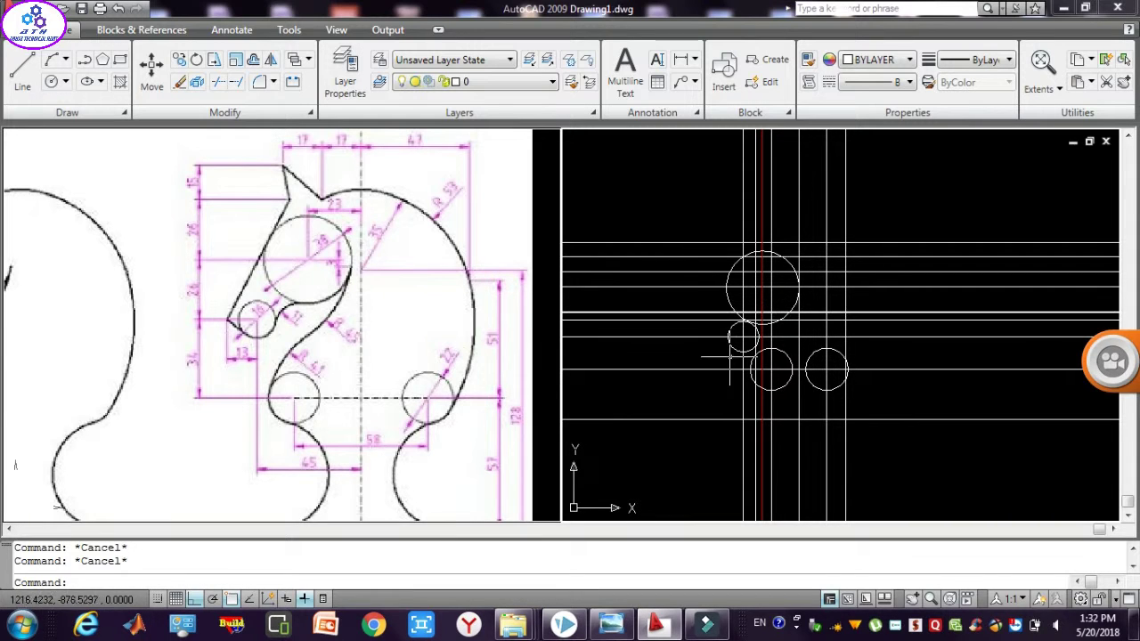
# Offset a vertical construction line near the small circles 26 units to the left.
pyautogui.click(747, 363)
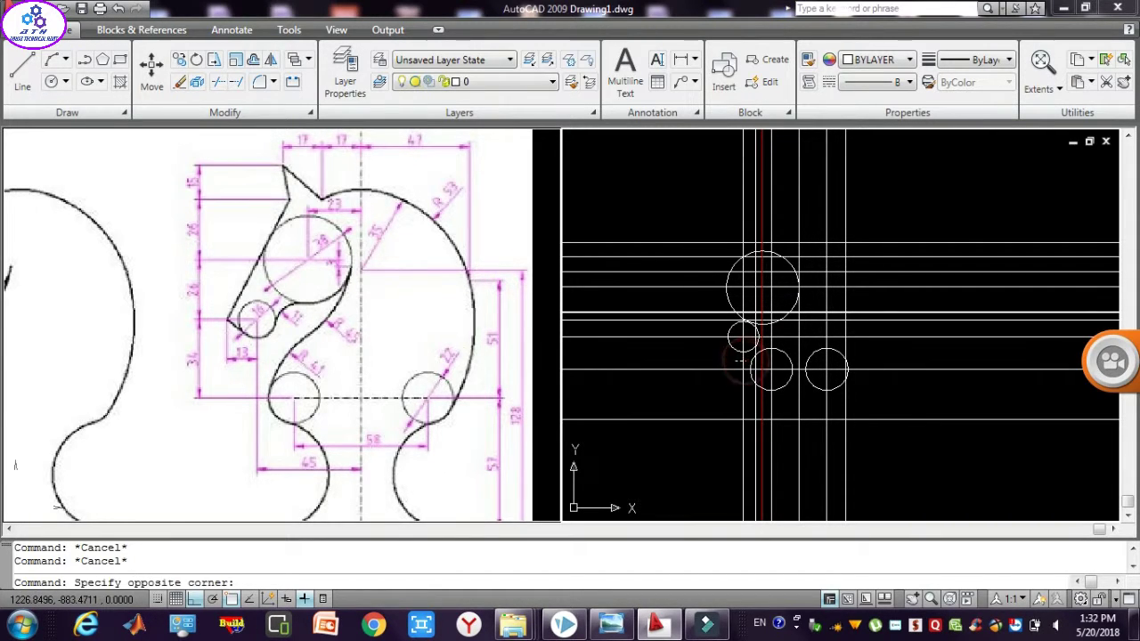
pyautogui.click(729, 347)
pyautogui.write('o')
pyautogui.press('Return')
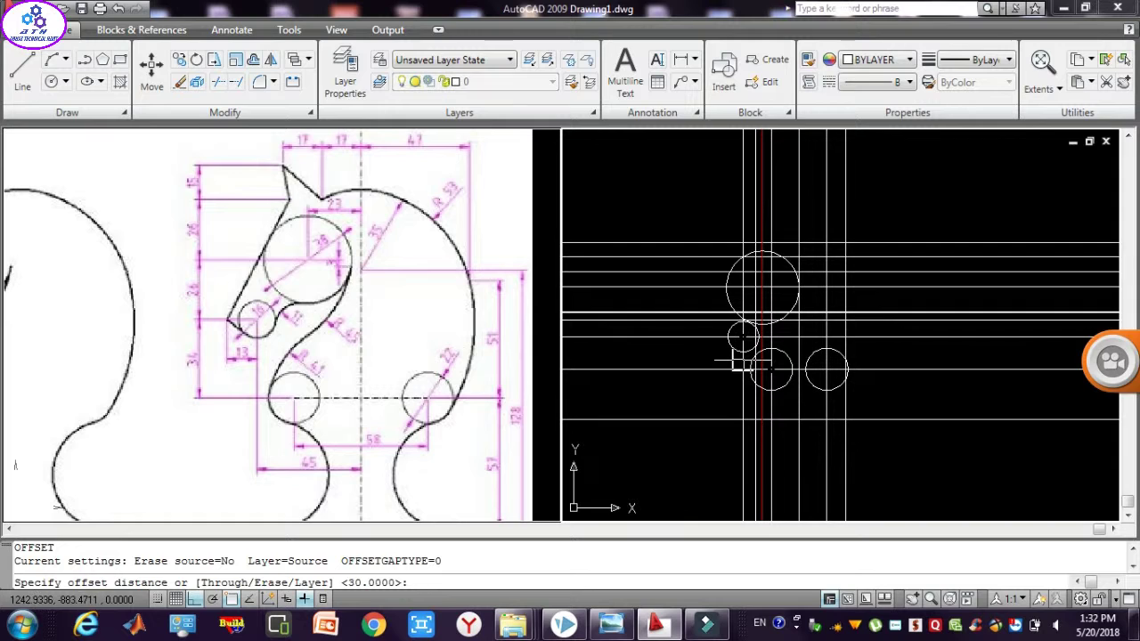
pyautogui.click(739, 363)
pyautogui.write('26')
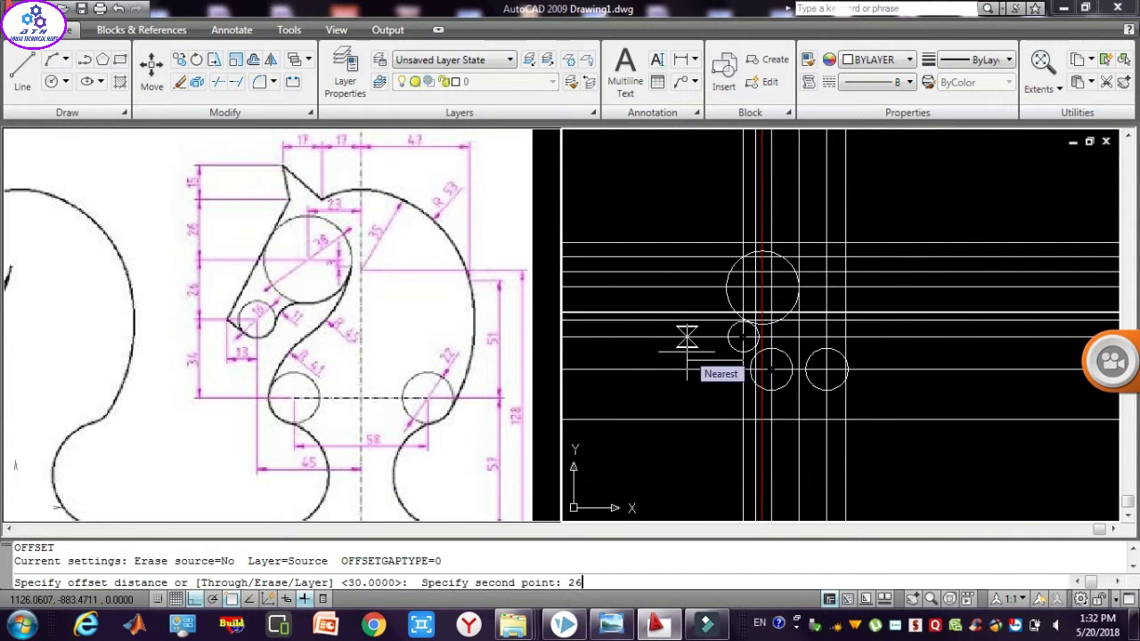
pyautogui.press('Return')
pyautogui.click(685, 352)
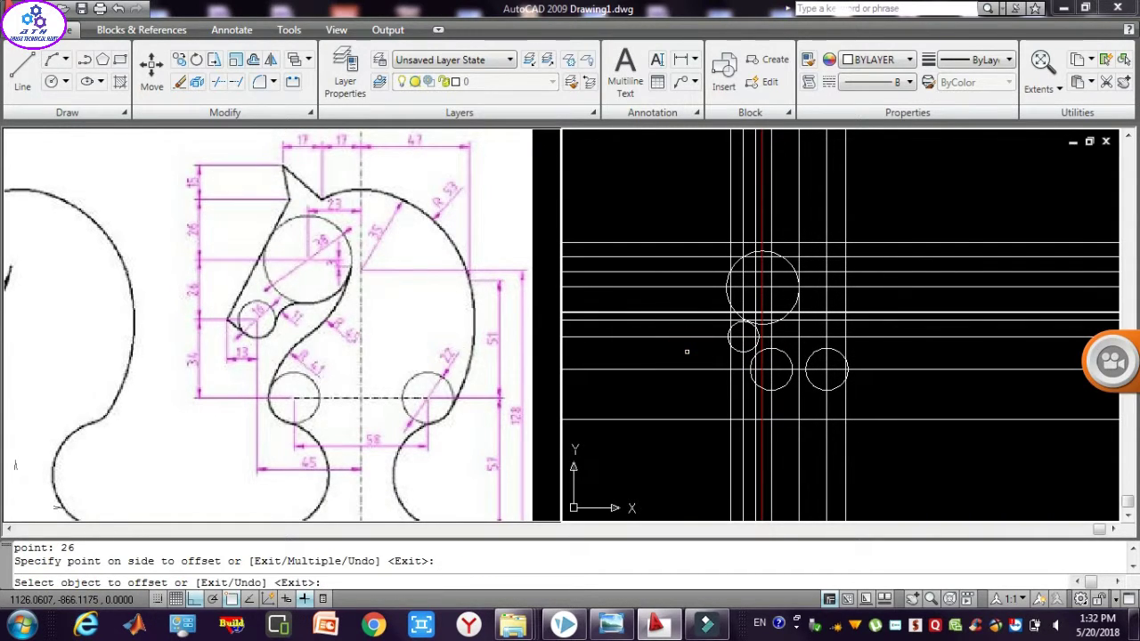
pyautogui.press('Escape')
pyautogui.press('Escape')
pyautogui.press('Escape')
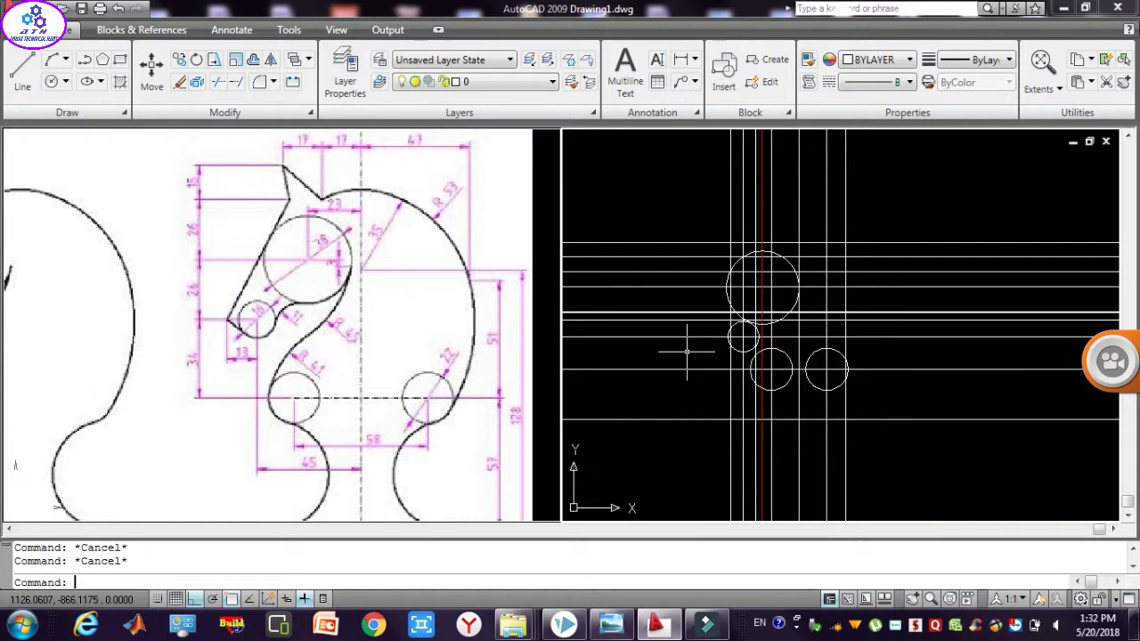
# Delete the misplaced 26-unit vertical line.
pyautogui.click(731, 360)
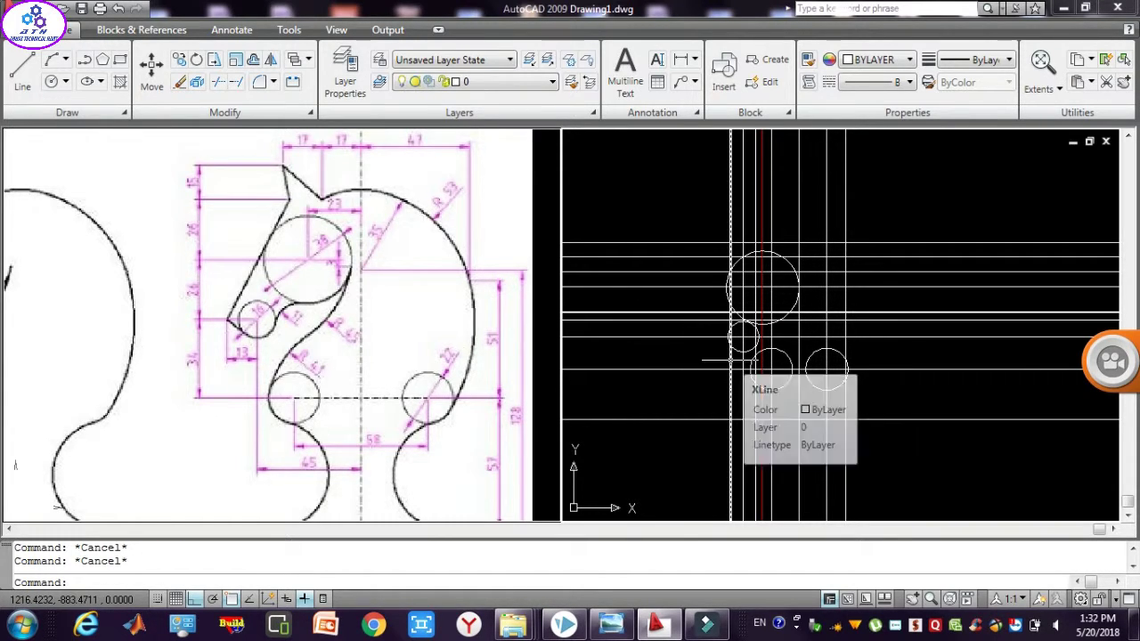
pyautogui.moveTo(730, 360)
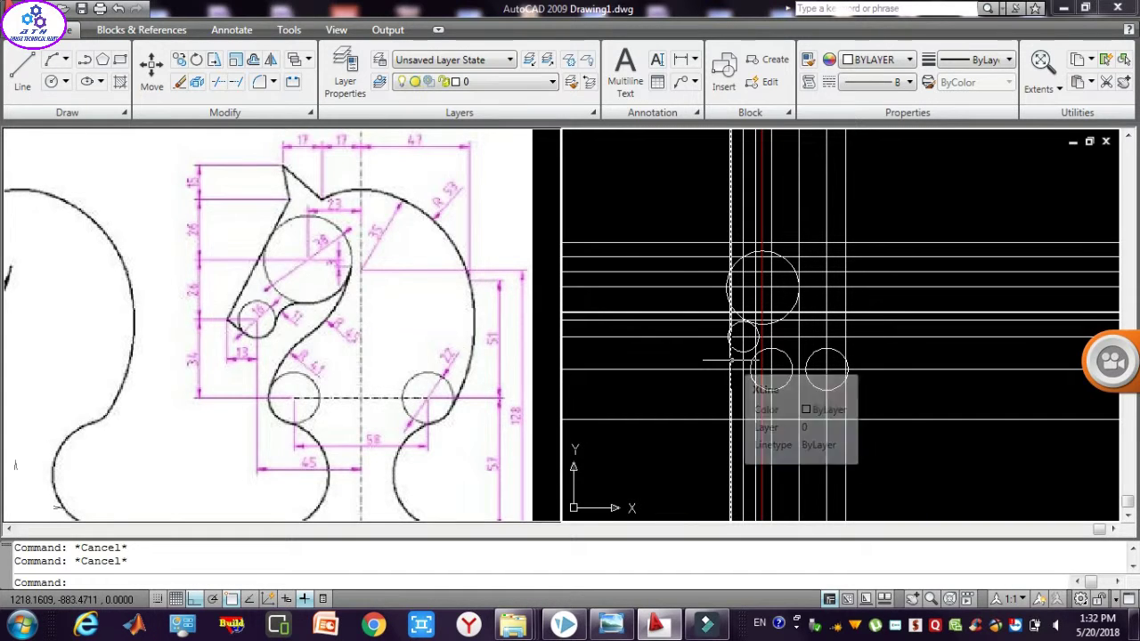
pyautogui.click(726, 360)
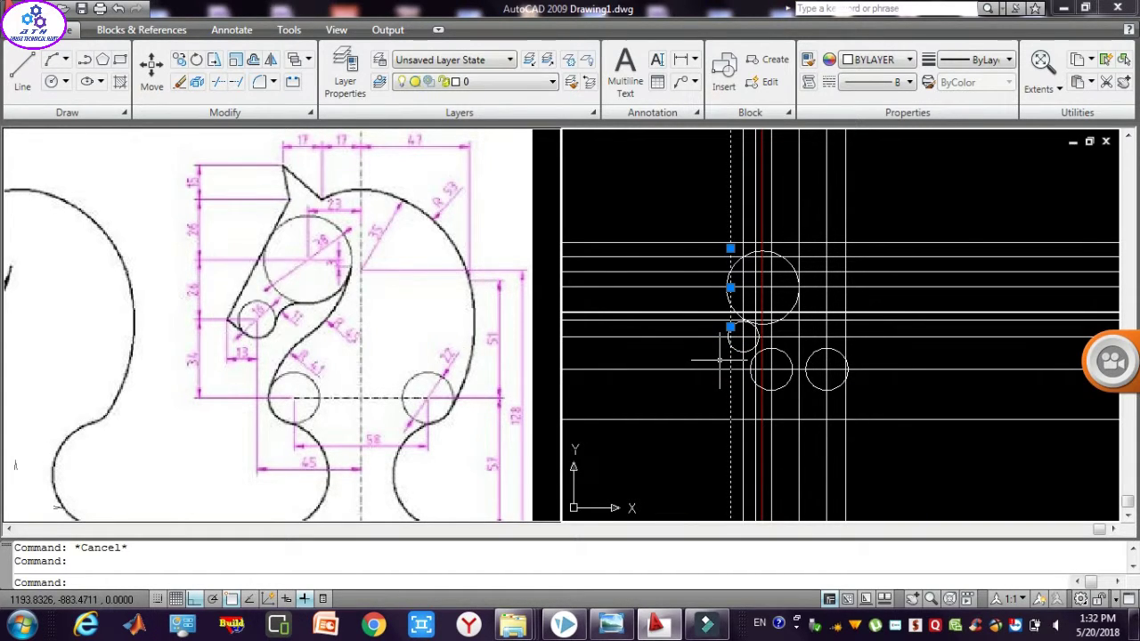
pyautogui.press('Delete')
pyautogui.write('o')
pyautogui.press('Return')
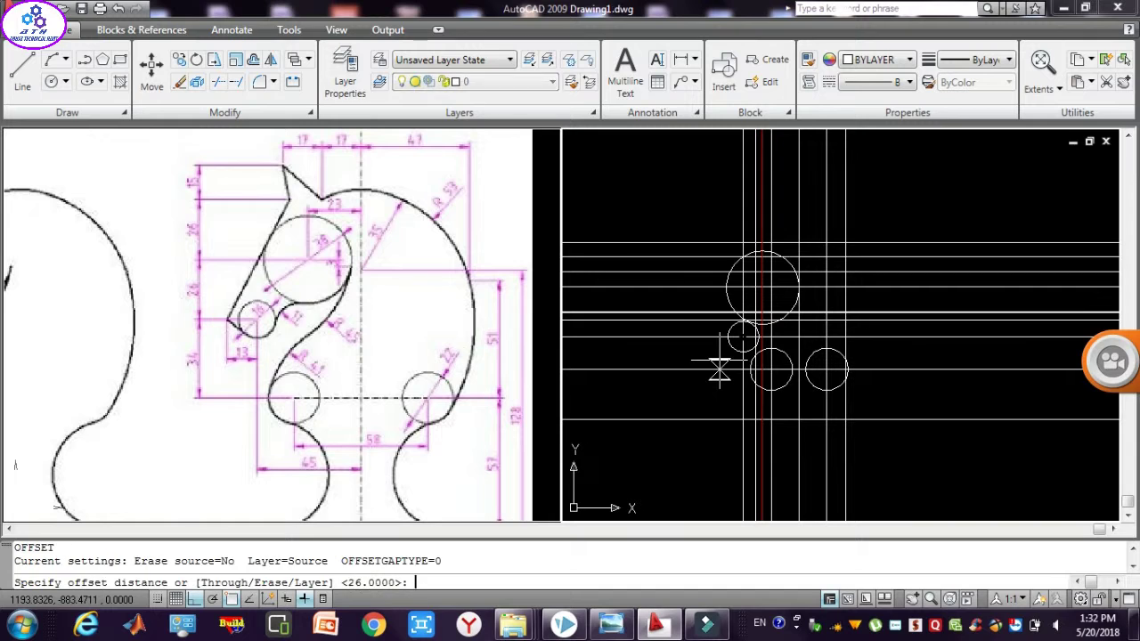
pyautogui.press('Escape')
pyautogui.press('Escape')
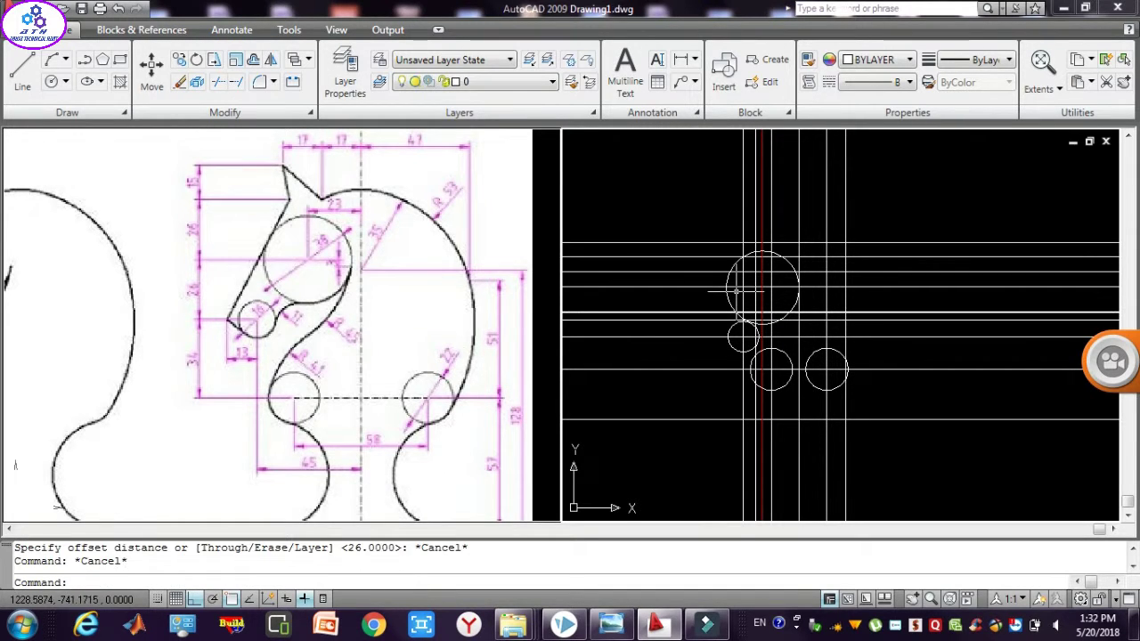
# Replace the large circle with a radius-76 circle at the red line's upper intersection.
pyautogui.click(721, 292)
pyautogui.click(711, 292)
pyautogui.press('Delete')
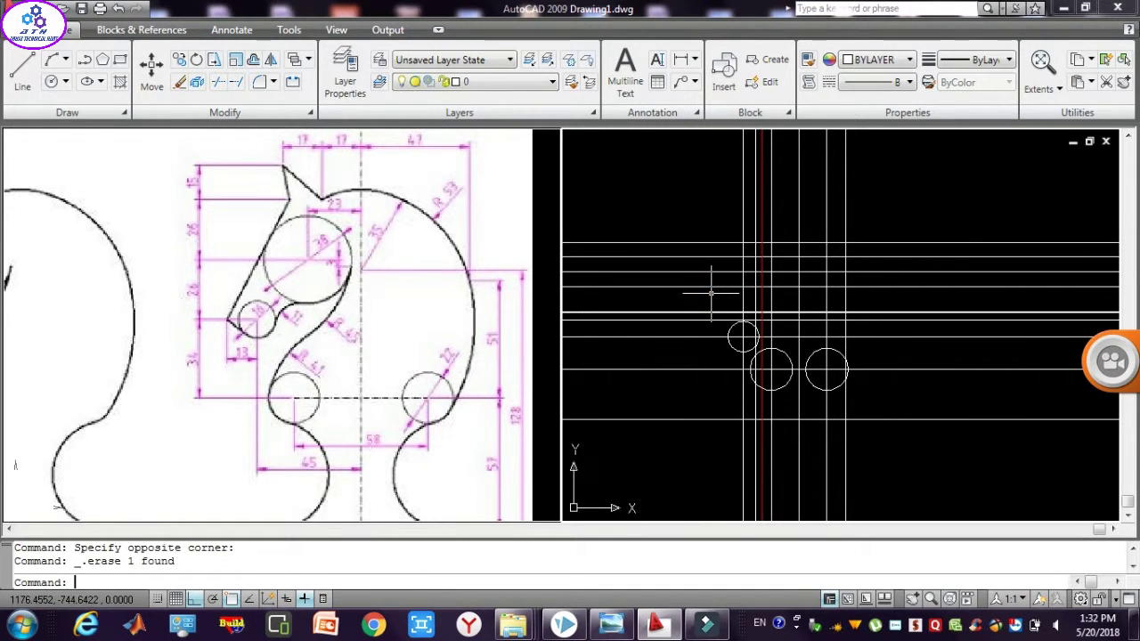
pyautogui.write('c')
pyautogui.press('Return')
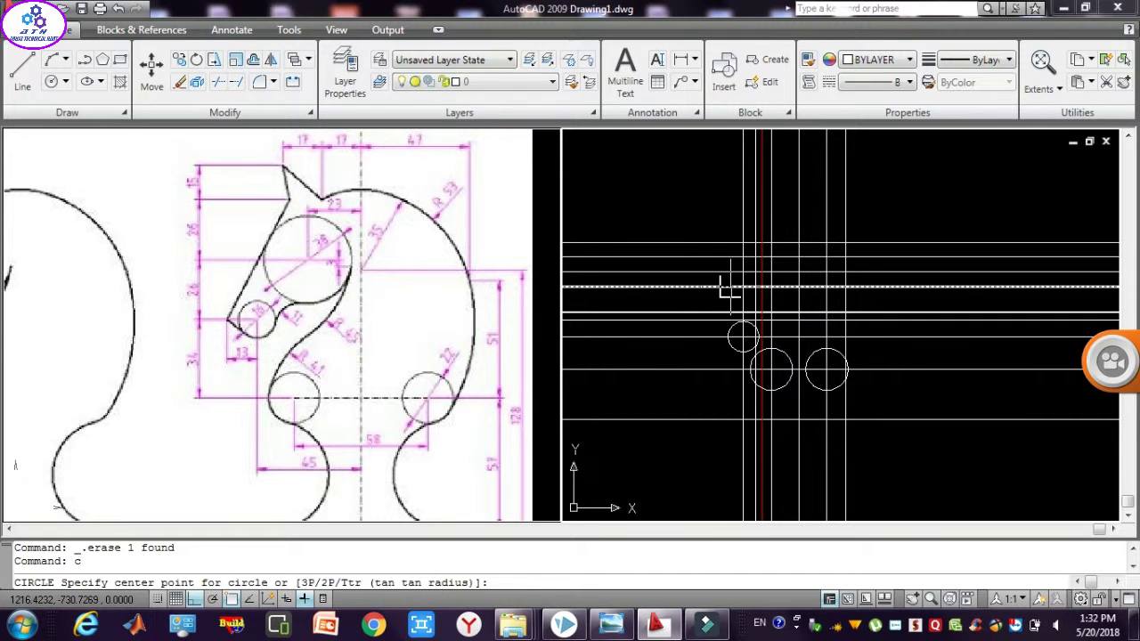
pyautogui.click(762, 271)
pyautogui.write('76')
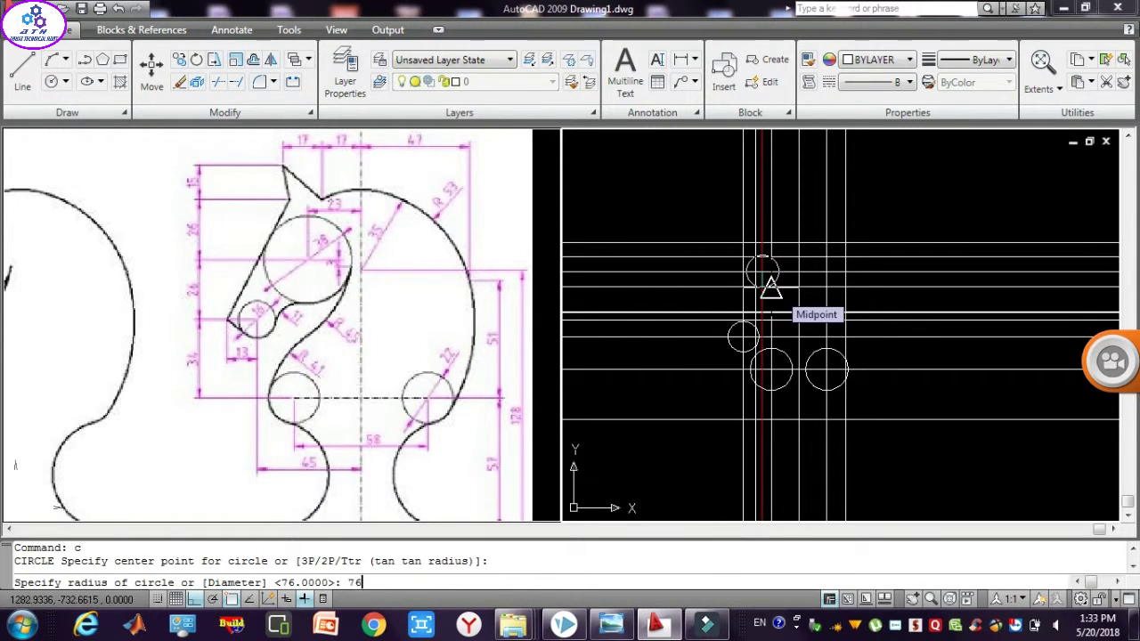
pyautogui.press('Return')
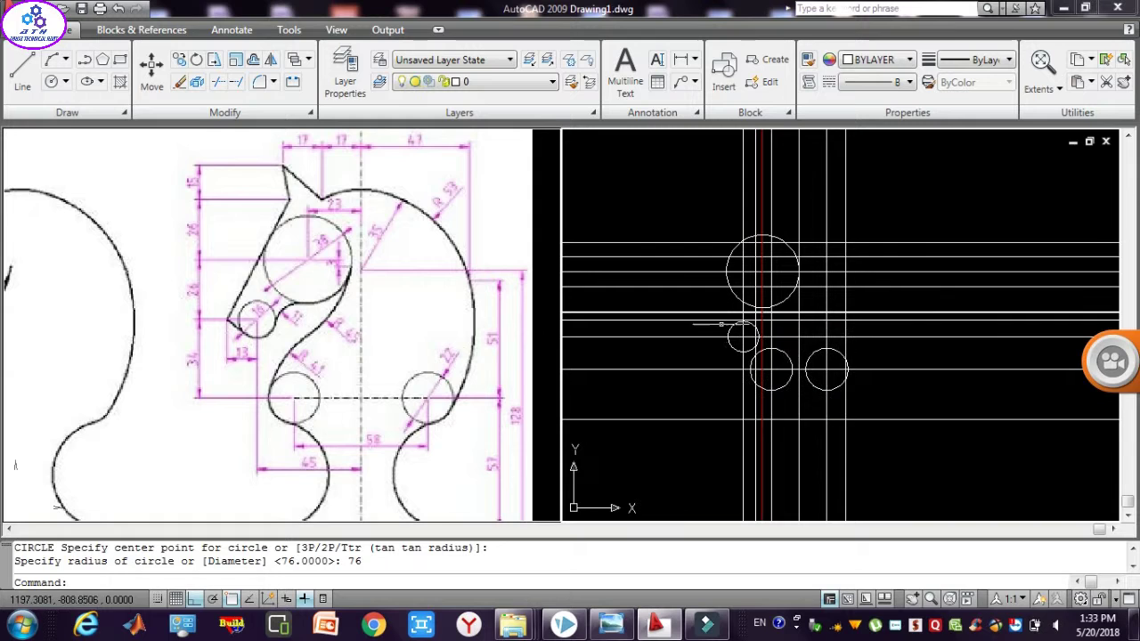
# Select the small circle and begin an offset with O.
pyautogui.click(744, 361)
pyautogui.click(727, 356)
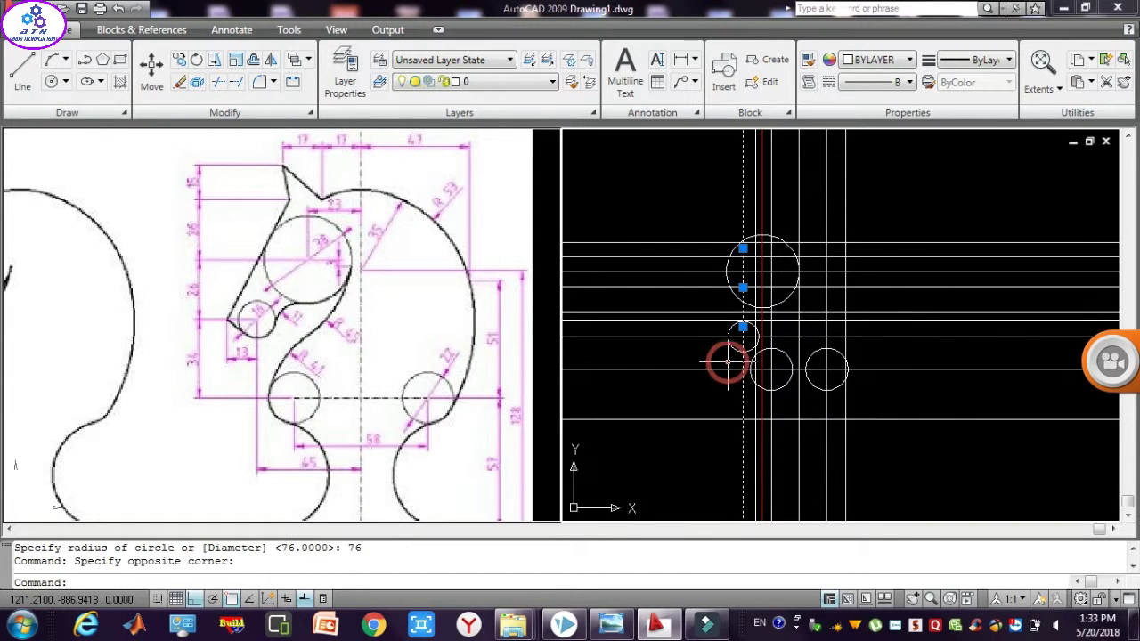
pyautogui.write('o')
pyautogui.press('Return')
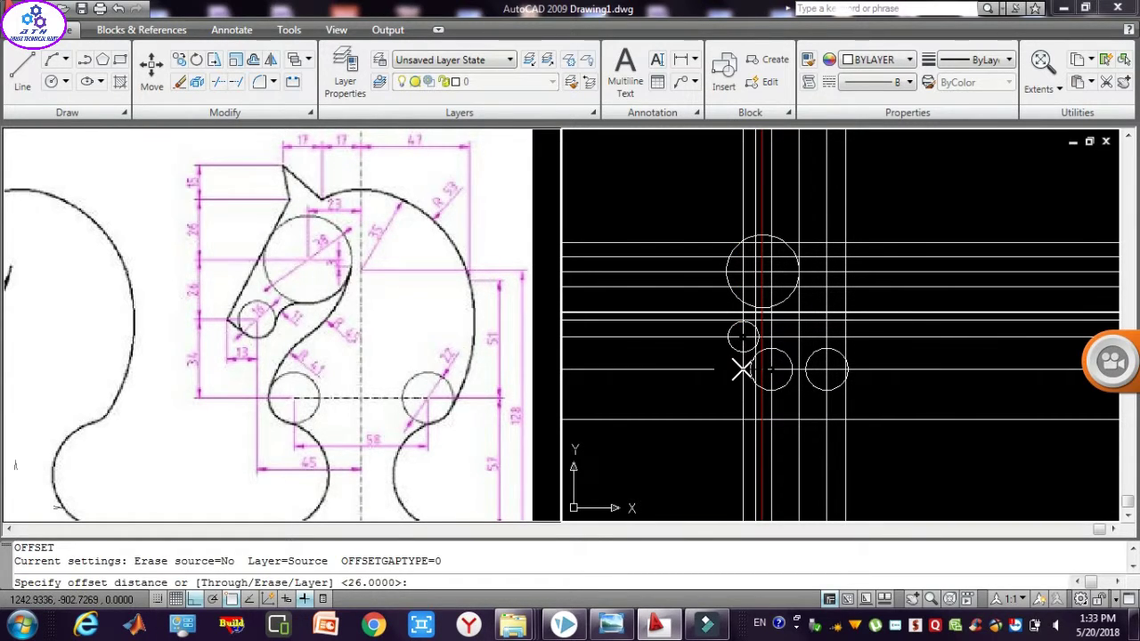
# Offset the vertical line 26 units to the left of the small circle's centre line.
pyautogui.click(743, 358)
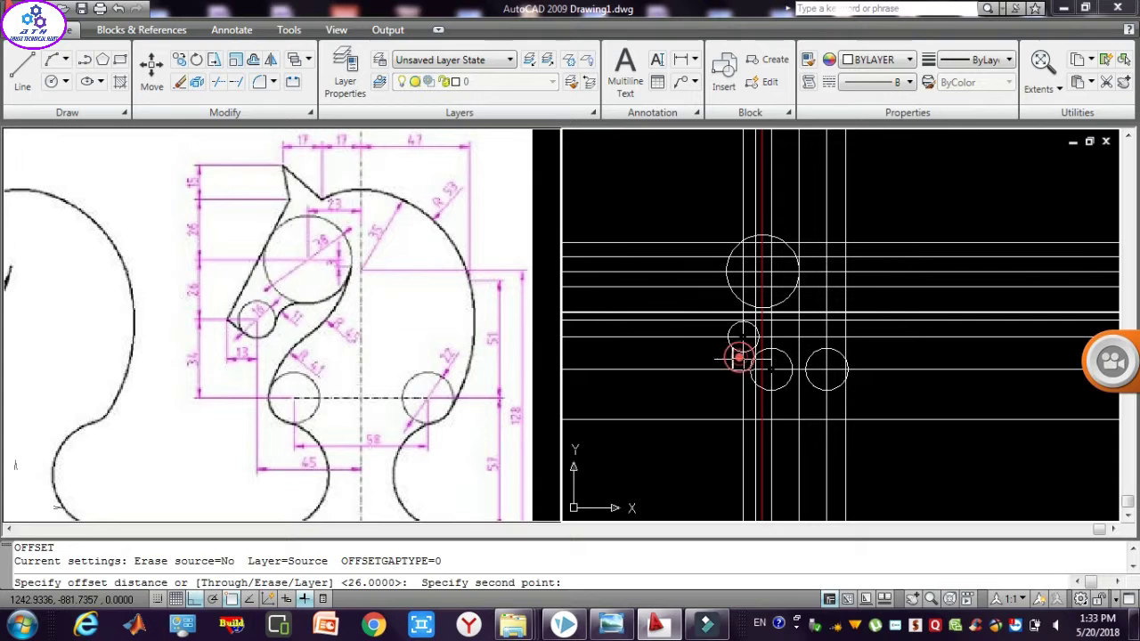
pyautogui.write('26')
pyautogui.press('Return')
pyautogui.click(659, 351)
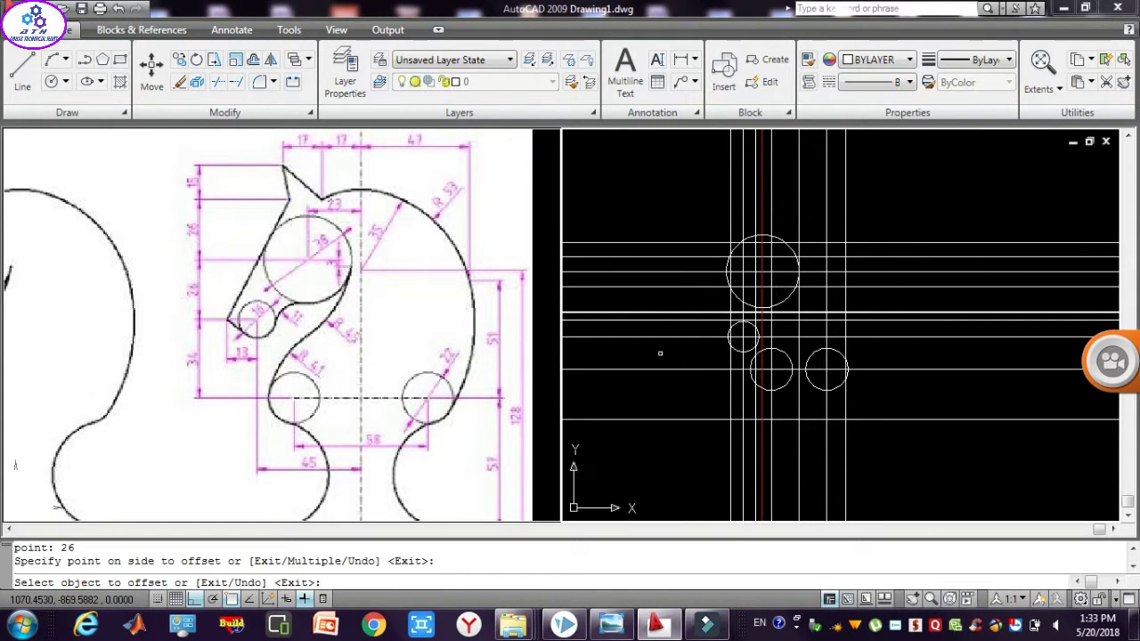
pyautogui.press('Escape')
pyautogui.press('Escape')
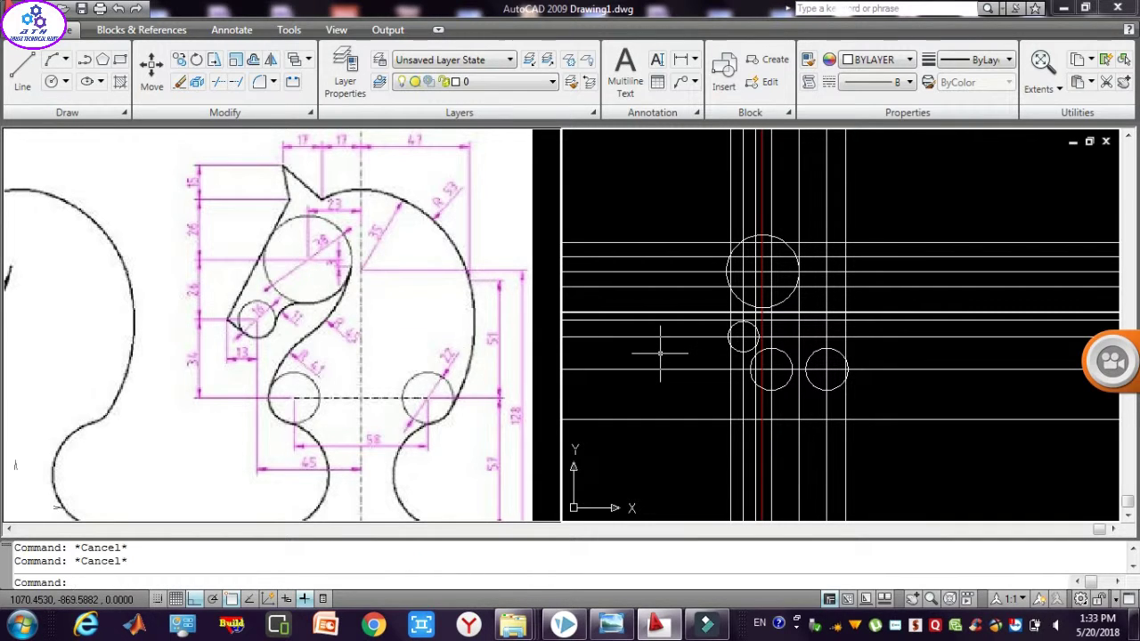
# Start the LINE command after cancelling two false starts.
pyautogui.write('l')
pyautogui.press('Return')
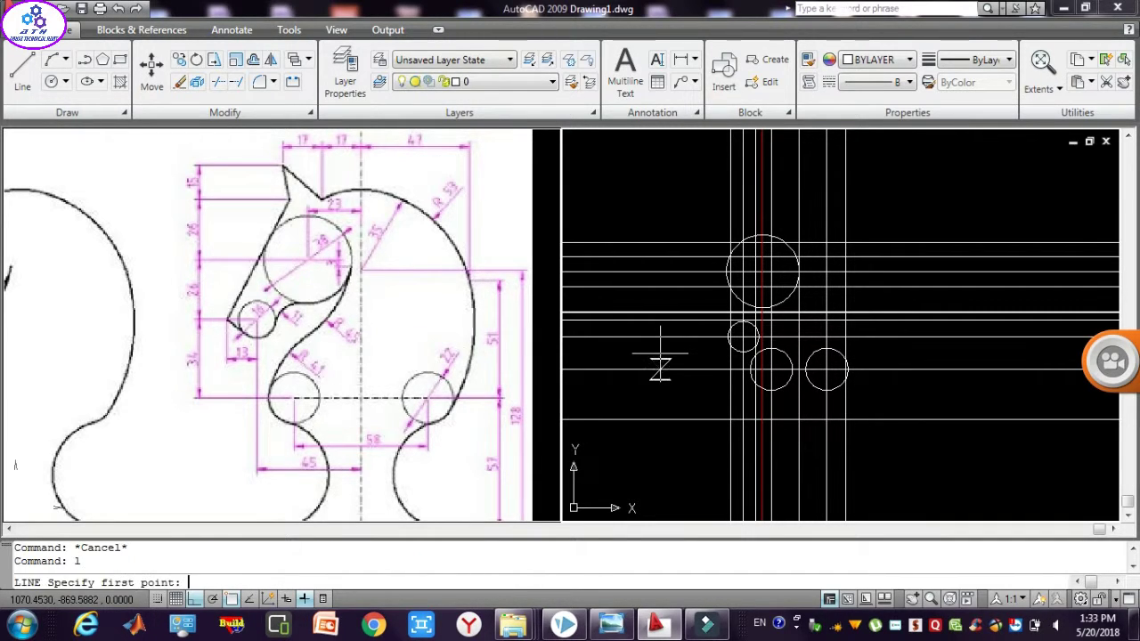
pyautogui.click(659, 169)
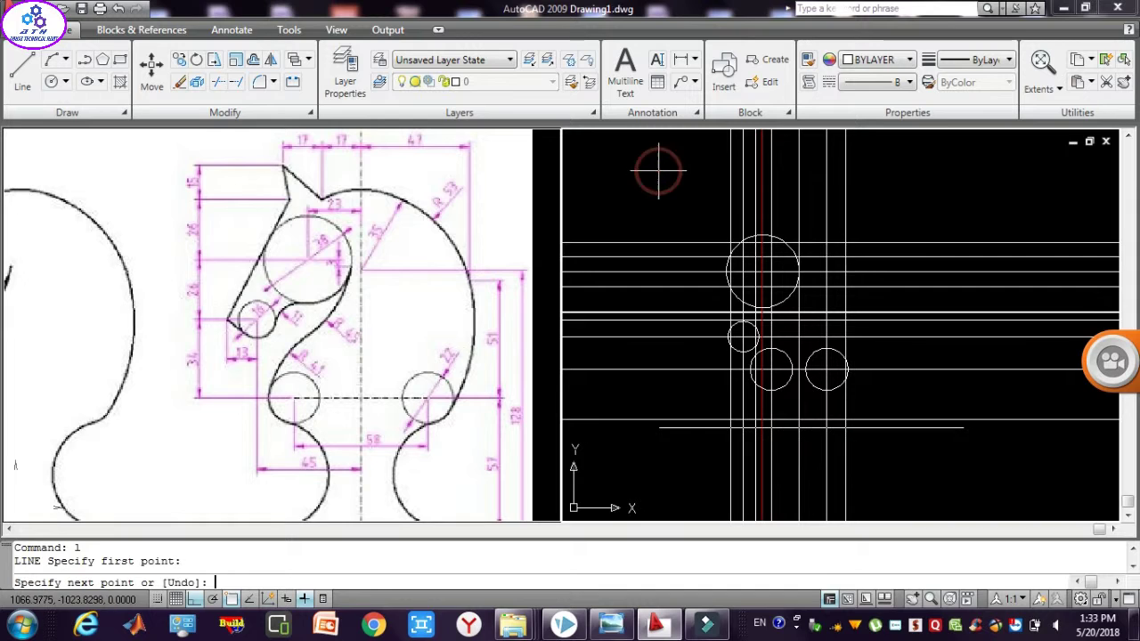
pyautogui.press('Escape')
pyautogui.press('Escape')
pyautogui.write('l')
pyautogui.press('Return')
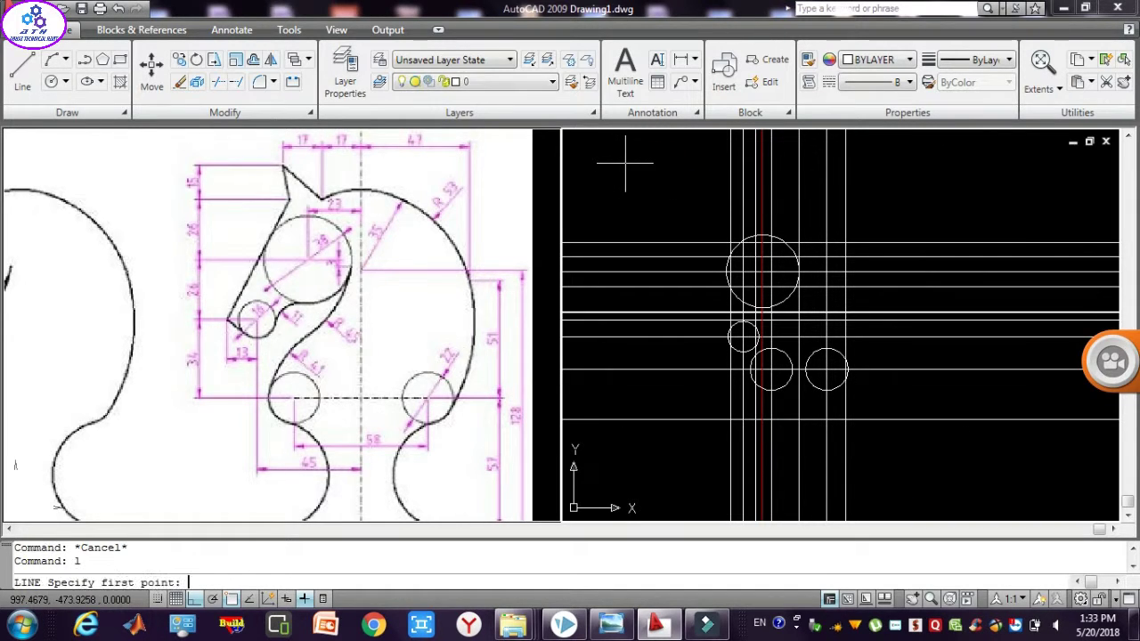
pyautogui.press('Return')
pyautogui.press('Escape')
pyautogui.press('Escape')
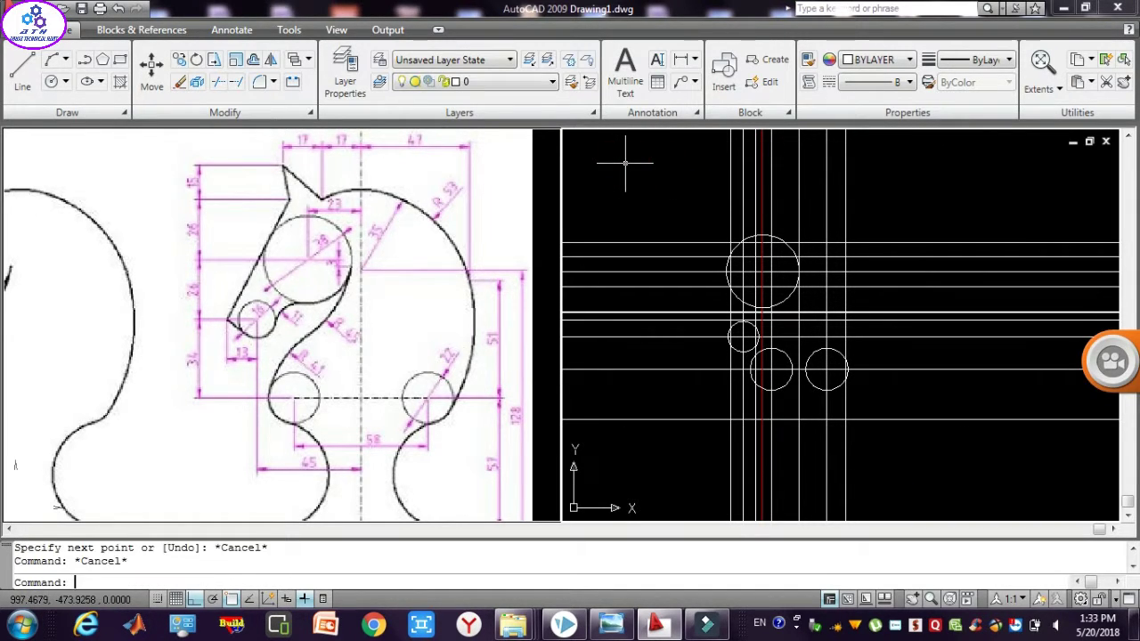
pyautogui.write('l')
pyautogui.press('Return')
# Draw a line from a tangent on the small circle to a tangent on the large circle.
pyautogui.keyDown('shift'); pyautogui.rightClick(625, 163); pyautogui.keyUp('shift')
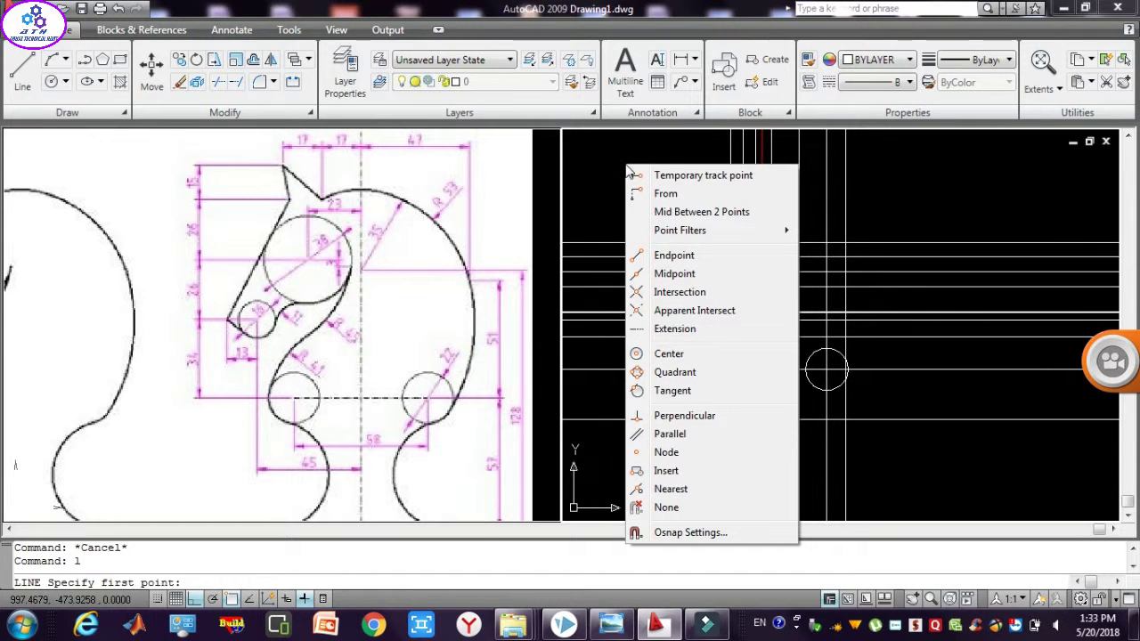
pyautogui.click(675, 392)
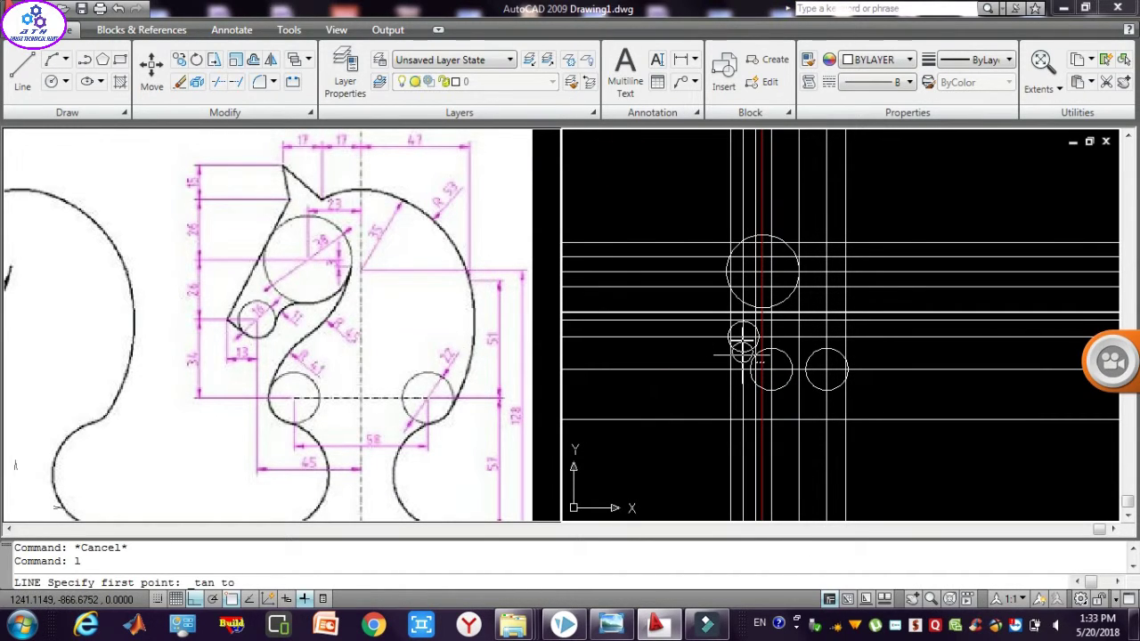
pyautogui.click(743, 353)
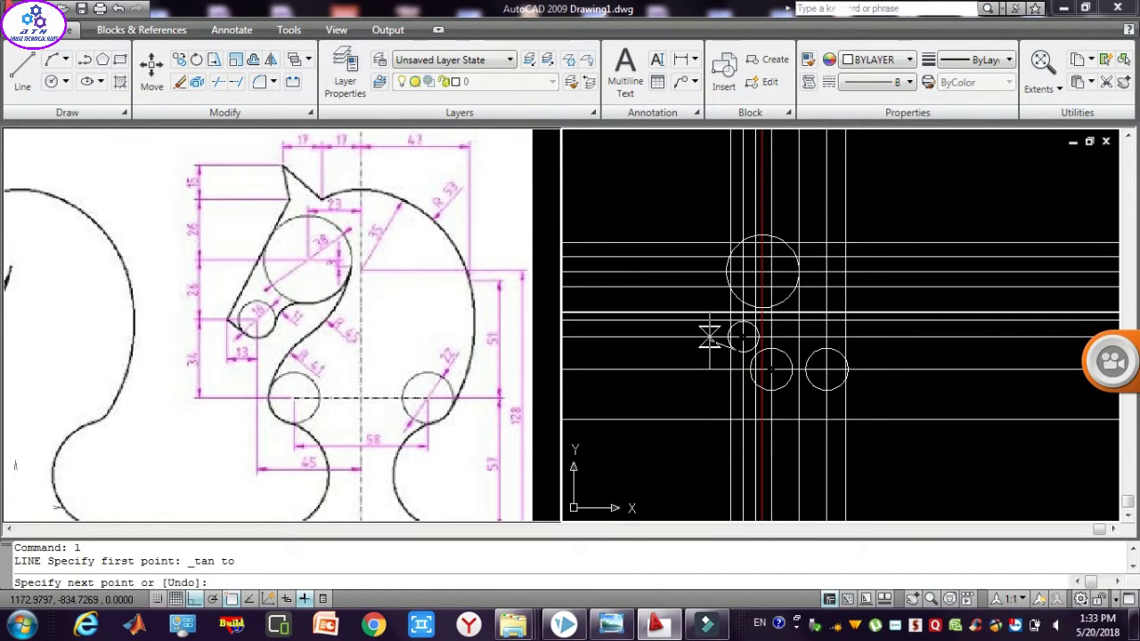
pyautogui.click(709, 331)
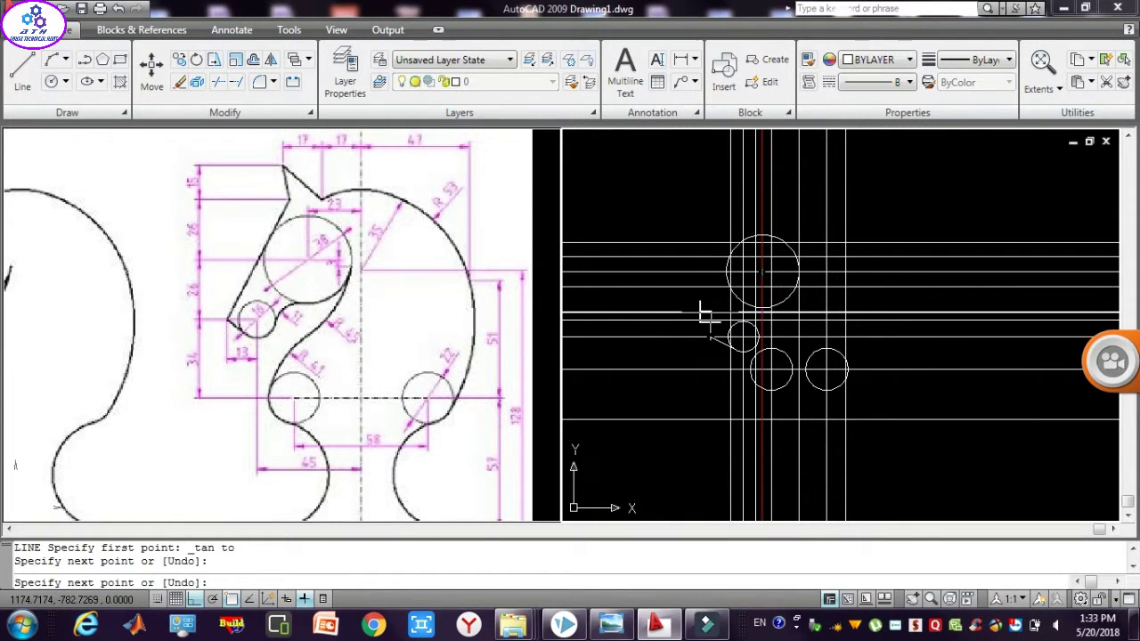
pyautogui.keyDown('shift'); pyautogui.rightClick(701, 210); pyautogui.keyUp('shift')
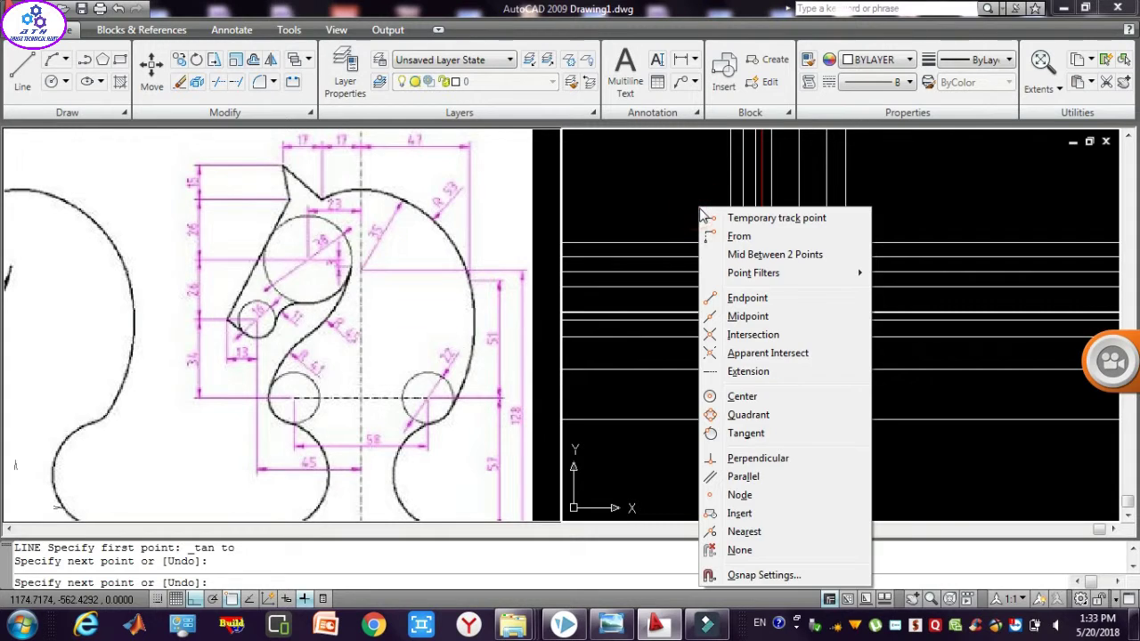
pyautogui.click(741, 433)
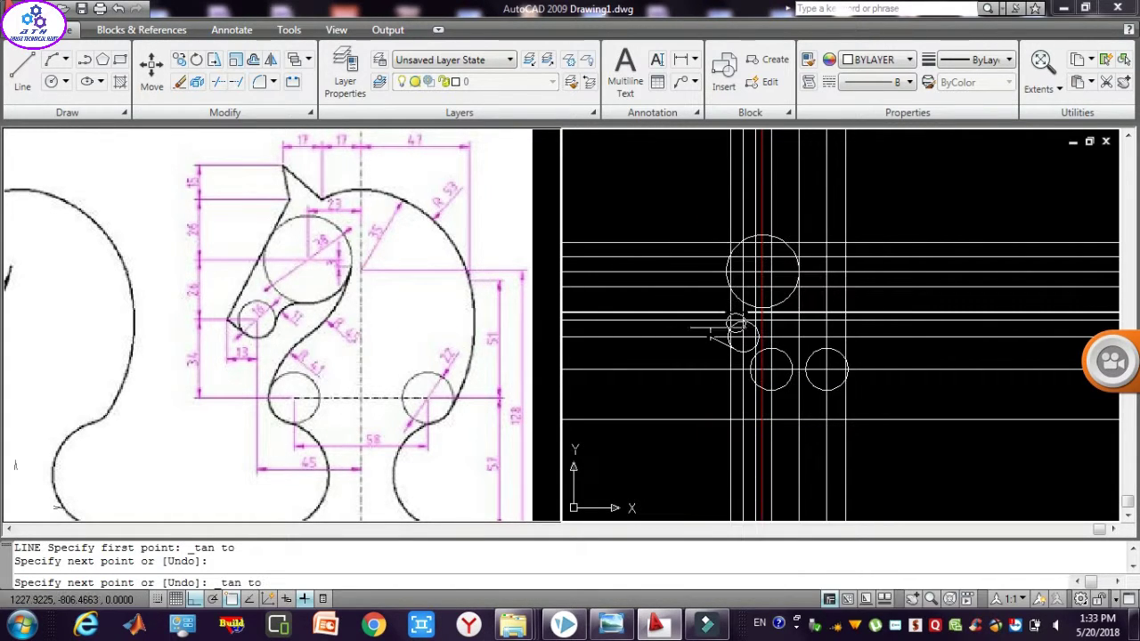
pyautogui.click(727, 259)
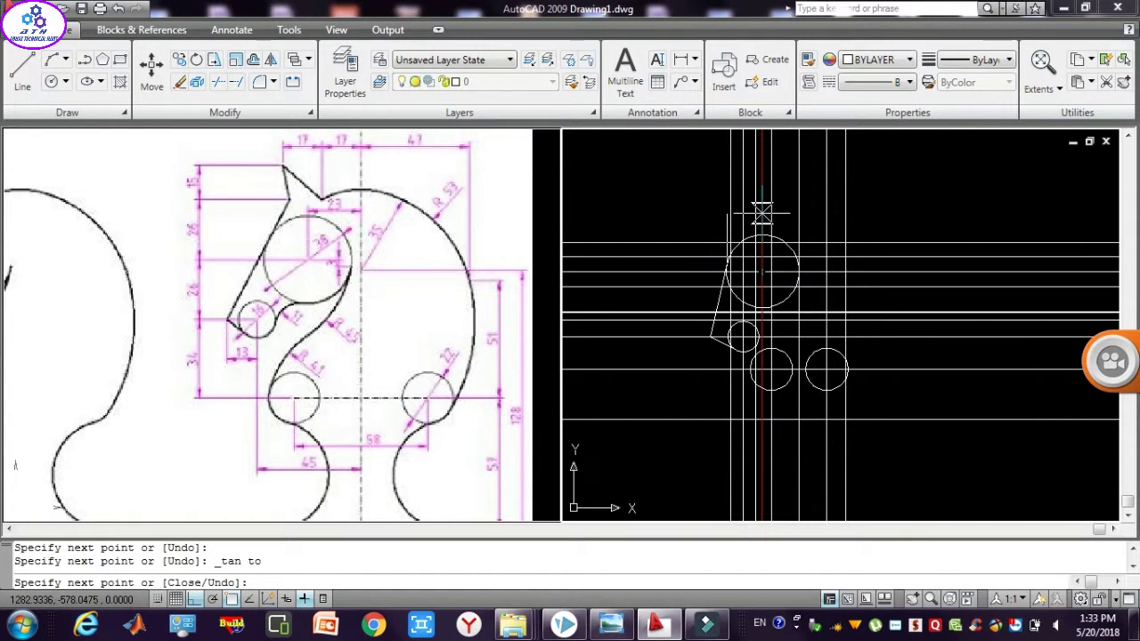
pyautogui.press('Escape')
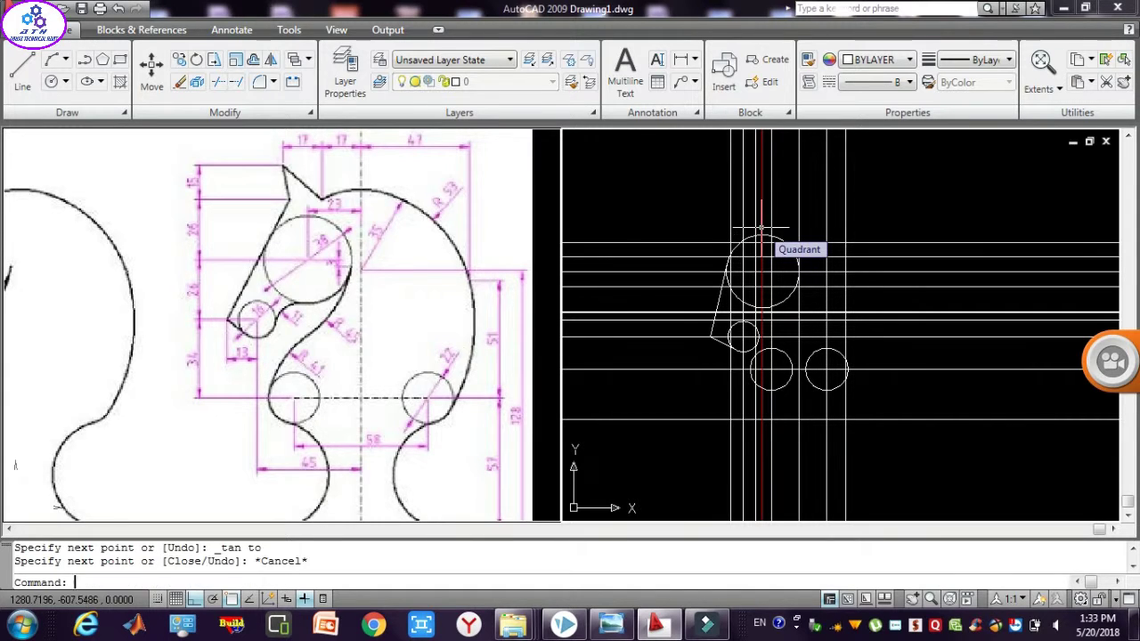
pyautogui.press('Escape')
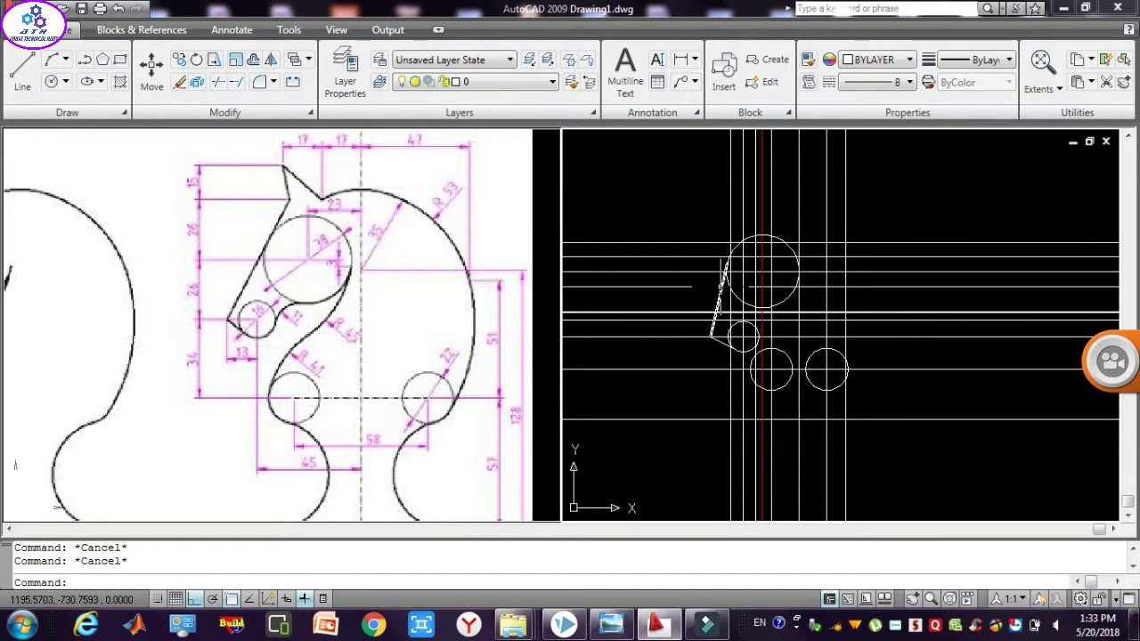
# Draw the slanted edge from the large circle's left tangent point up above the circle.
pyautogui.click(722, 286)
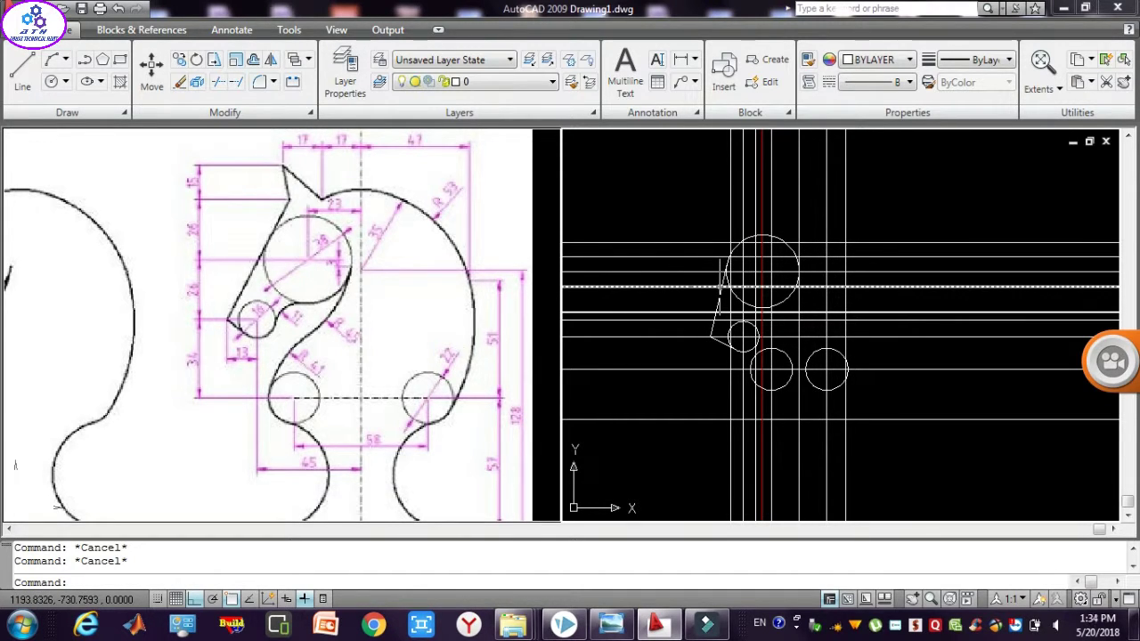
pyautogui.write('l')
pyautogui.press('Return')
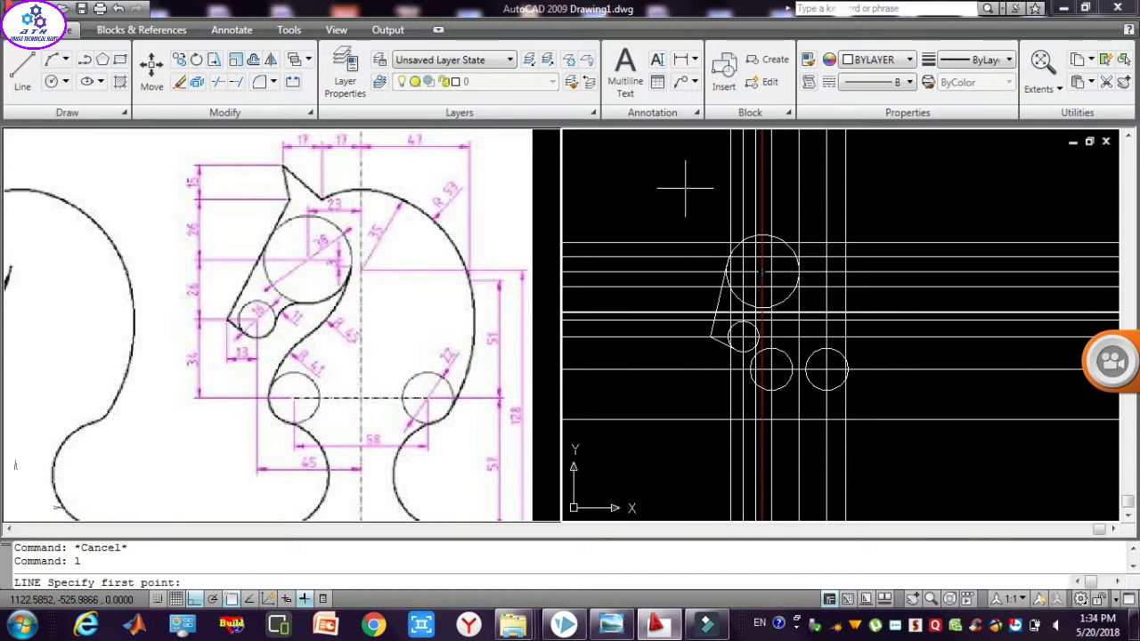
pyautogui.keyDown('shift'); pyautogui.rightClick(685, 188); pyautogui.keyUp('shift')
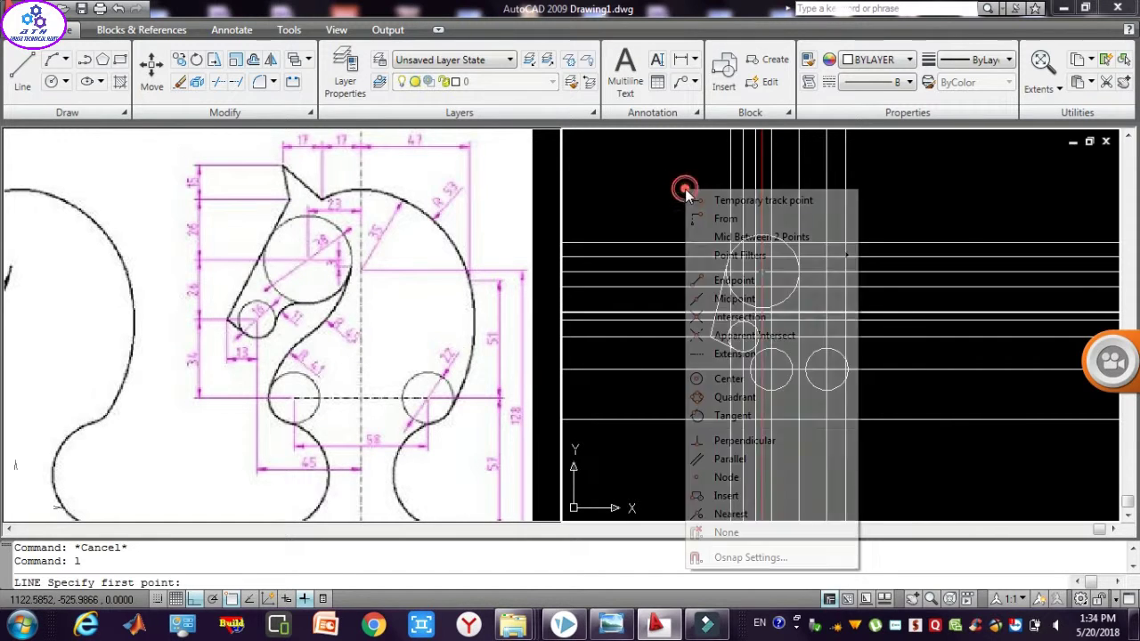
pyautogui.click(733, 416)
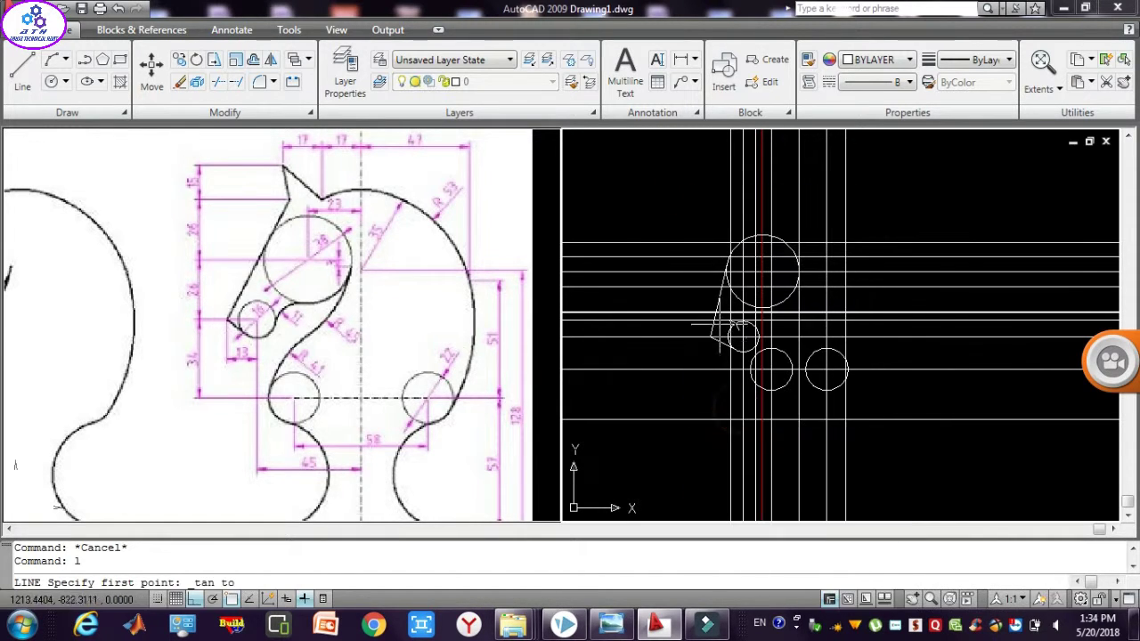
pyautogui.click(726, 260)
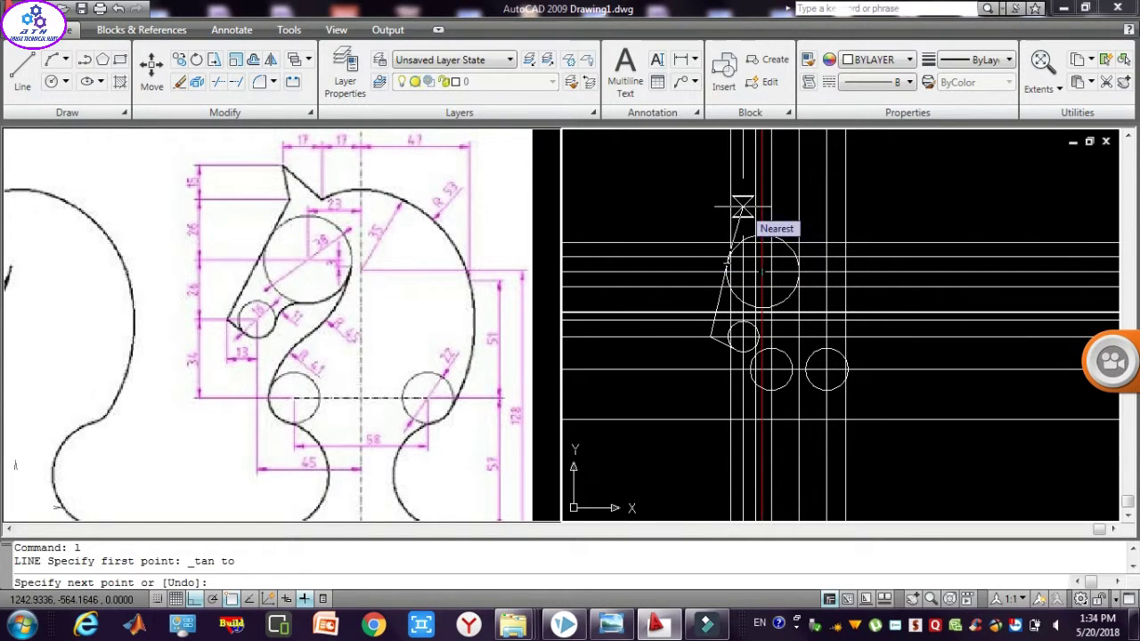
pyautogui.click(743, 208)
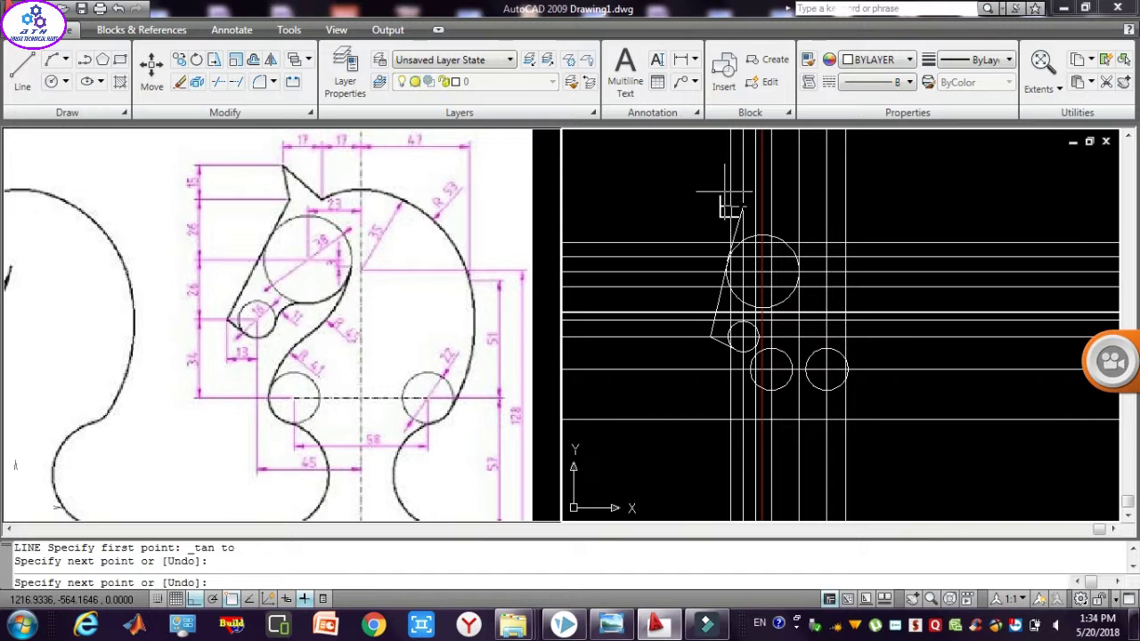
pyautogui.press('Escape')
pyautogui.press('Escape')
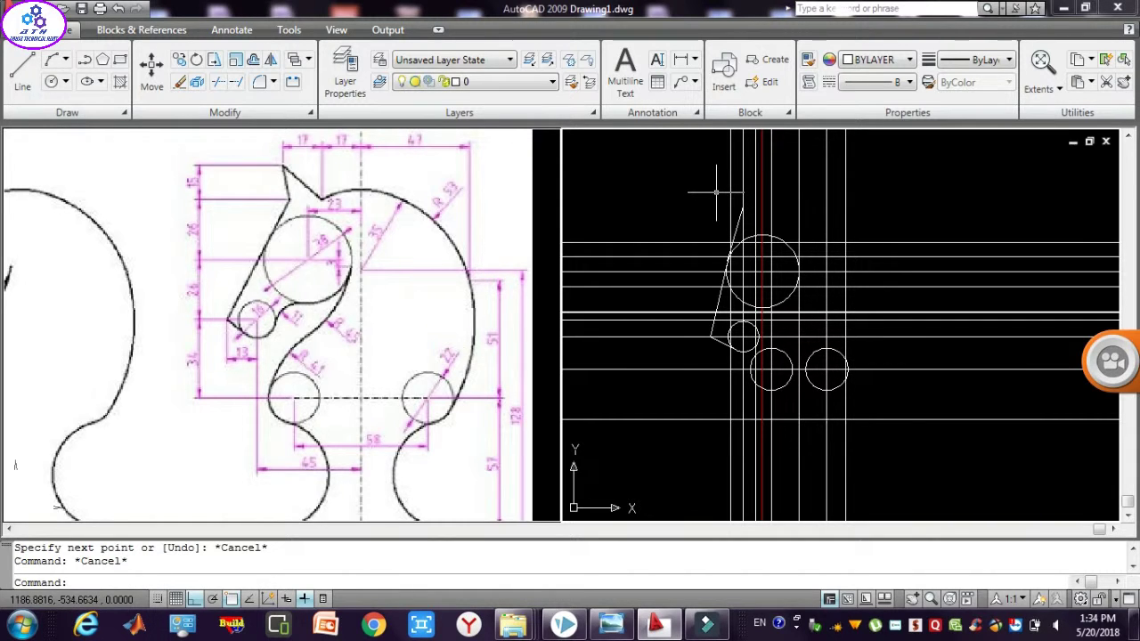
pyautogui.press('Escape')
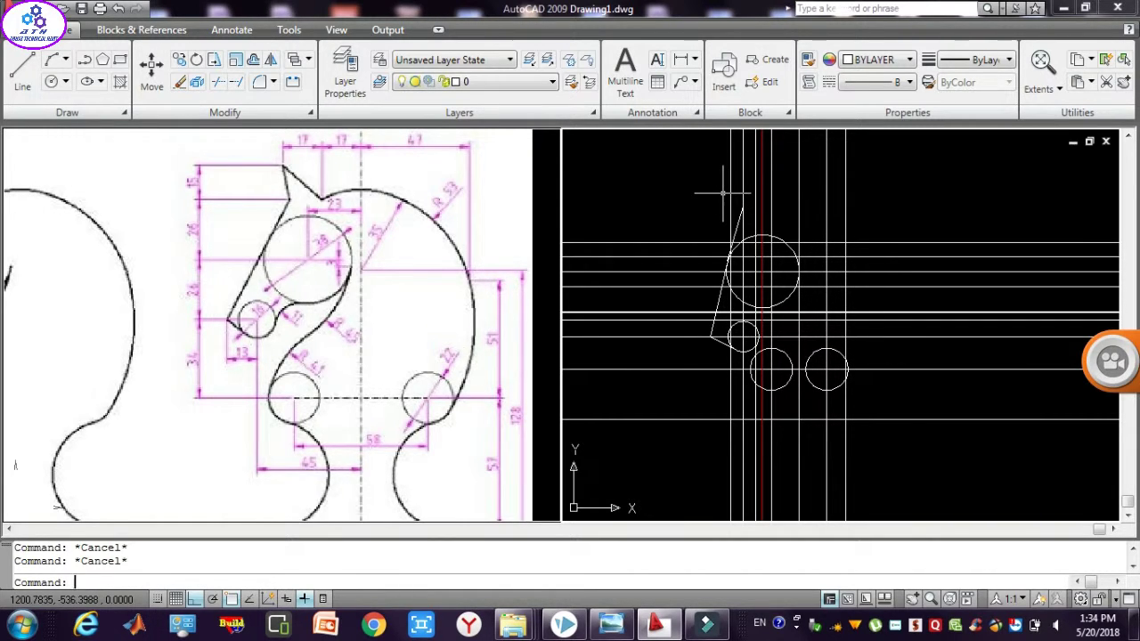
pyautogui.write('l')
# With Ortho and Osnap off, draw the pointed ear tip from the slanted edge's top.
pyautogui.press('Return')
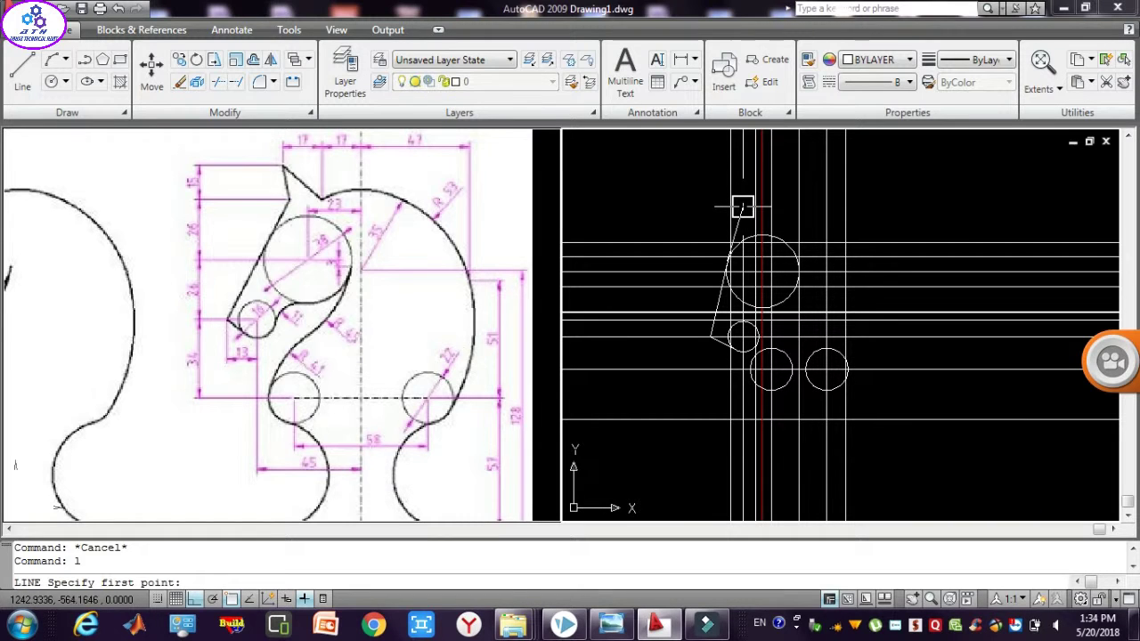
pyautogui.click(736, 197)
pyautogui.click(731, 186)
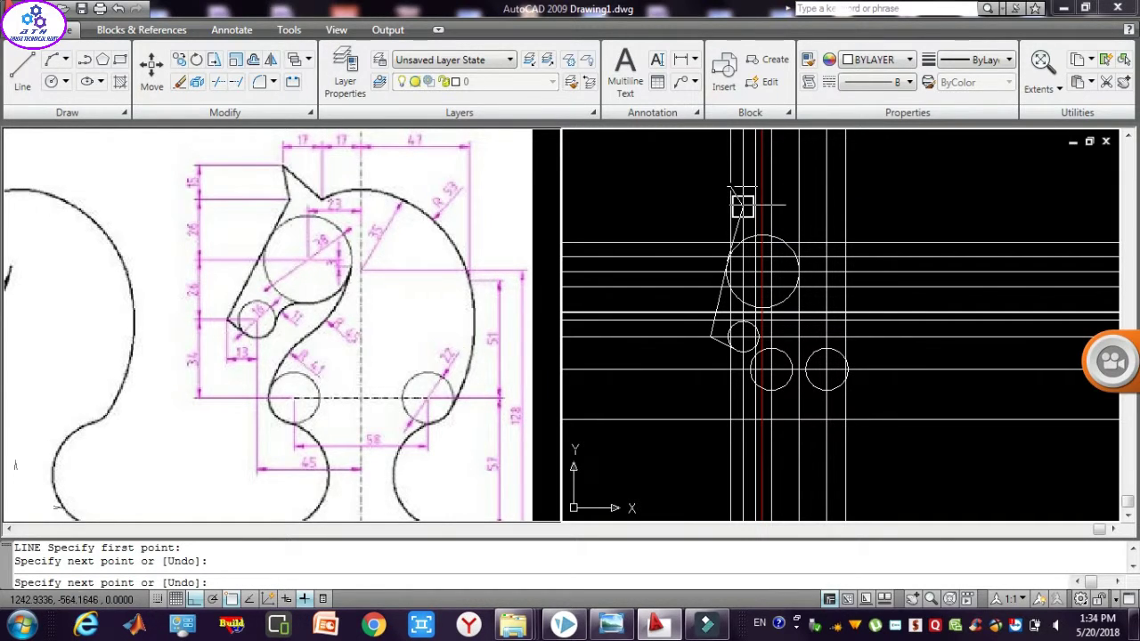
pyautogui.click(733, 189)
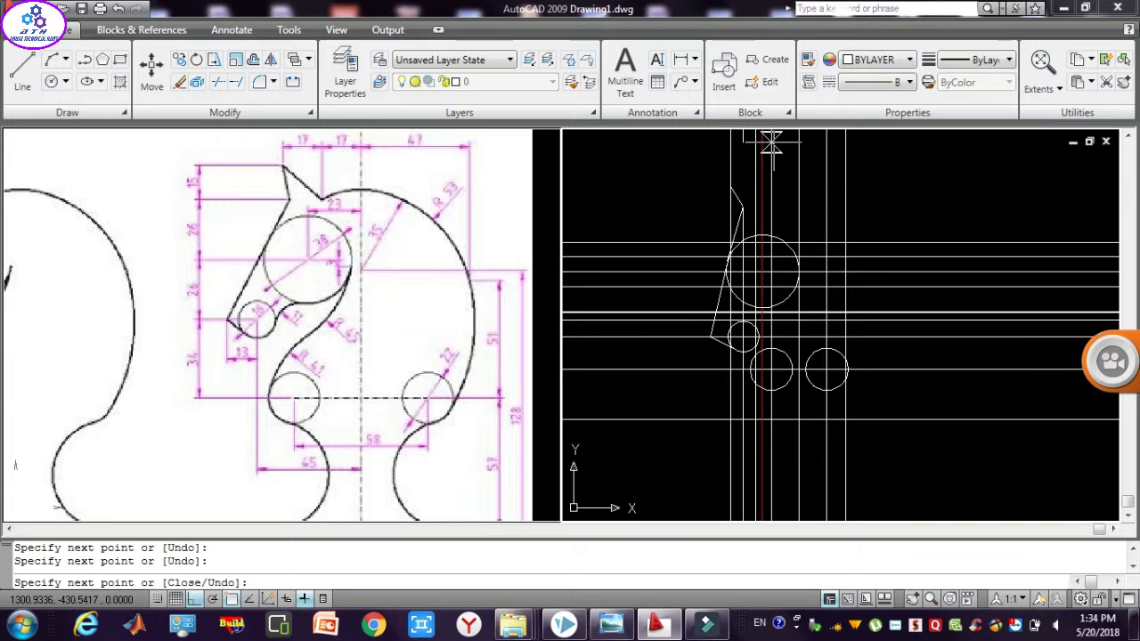
pyautogui.hotkey('ctrl', 'z')
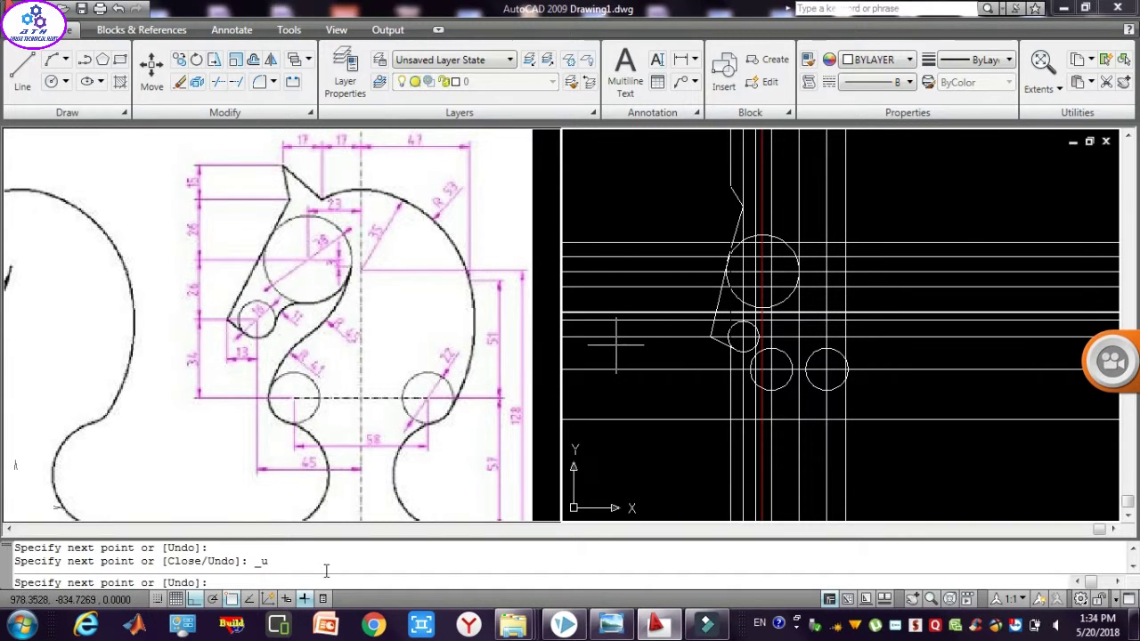
pyautogui.click(194, 599)
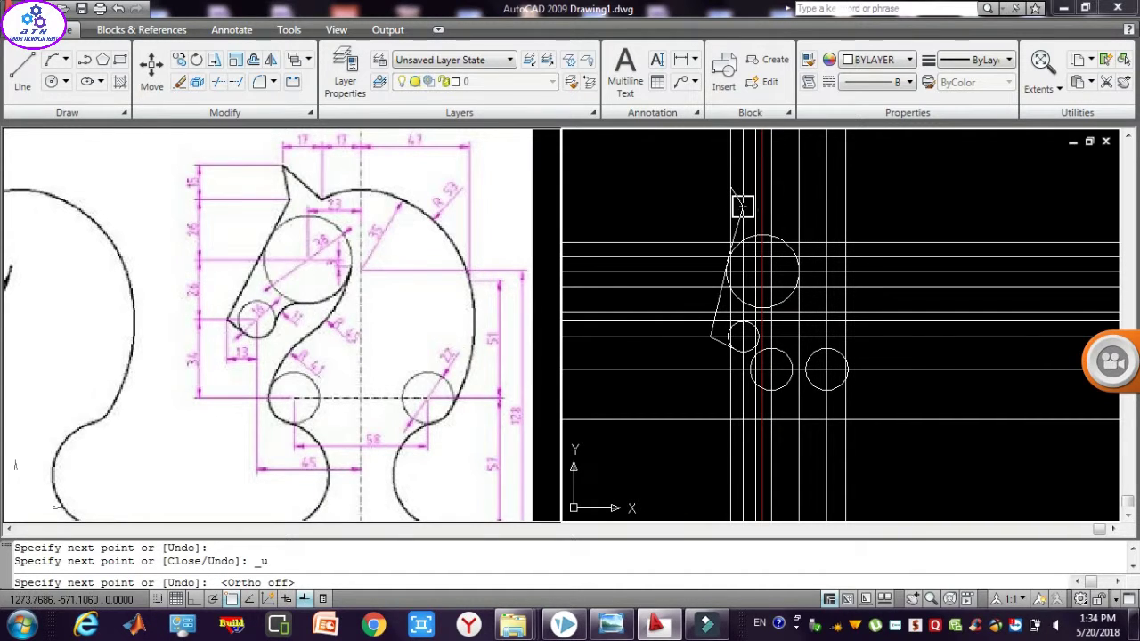
pyautogui.click(736, 192)
pyautogui.write('z')
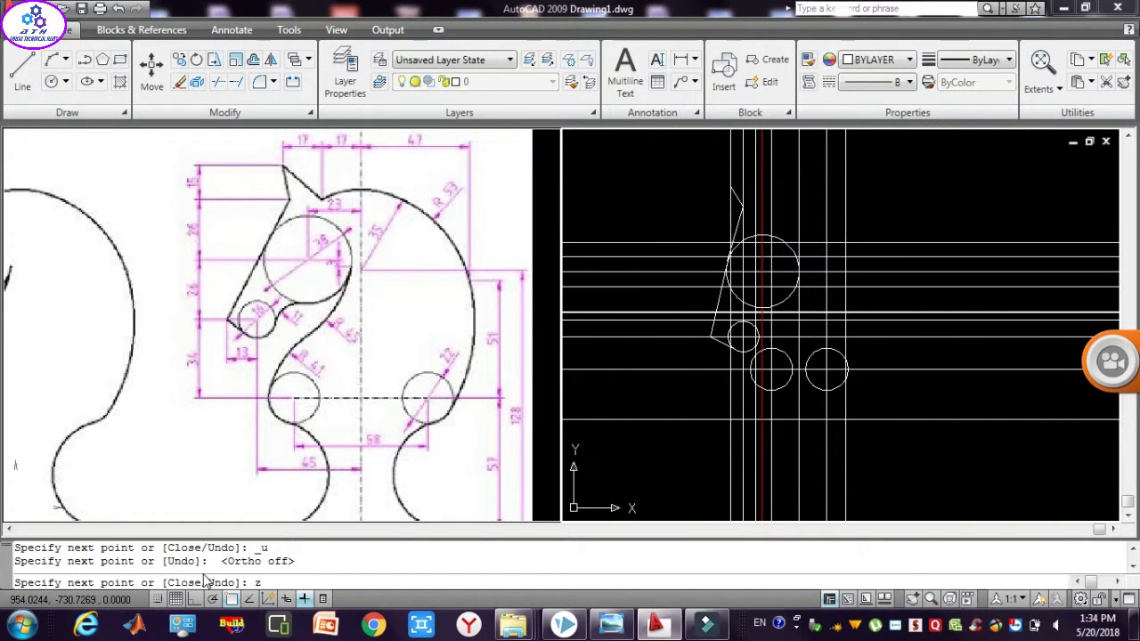
pyautogui.click(231, 598)
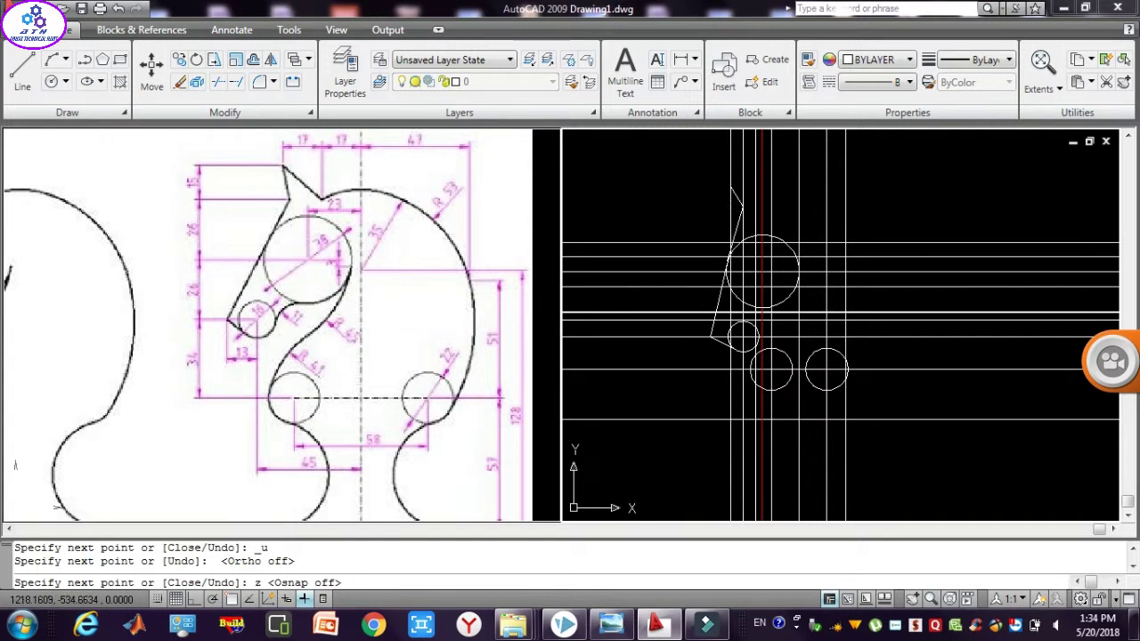
pyautogui.press('Return')
pyautogui.hotkey('ctrl', 'z')
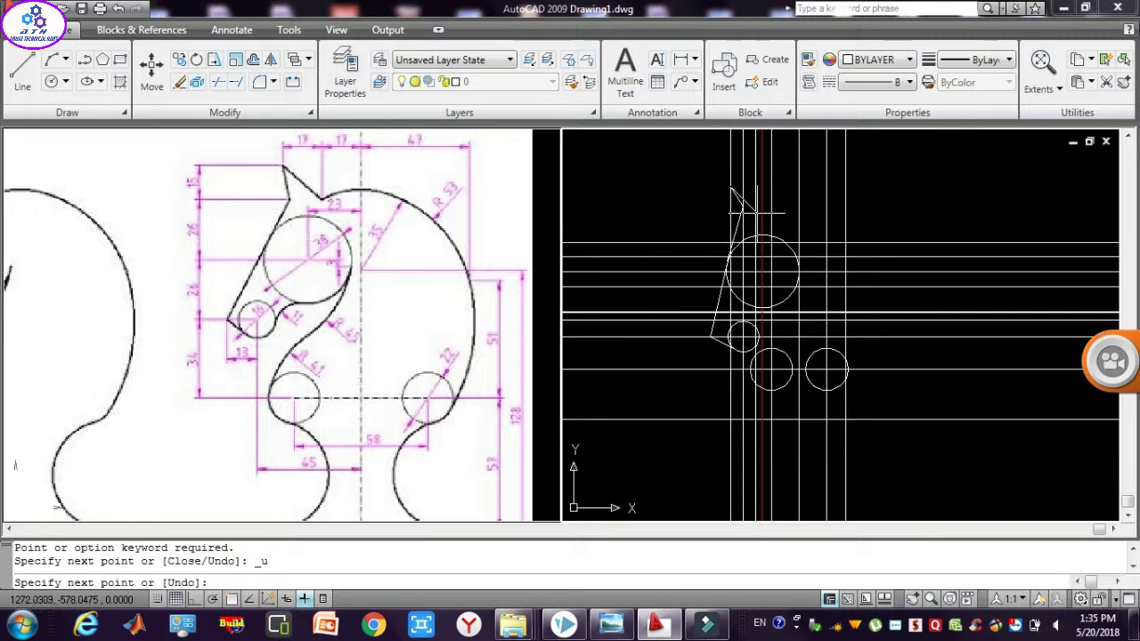
pyautogui.click(758, 212)
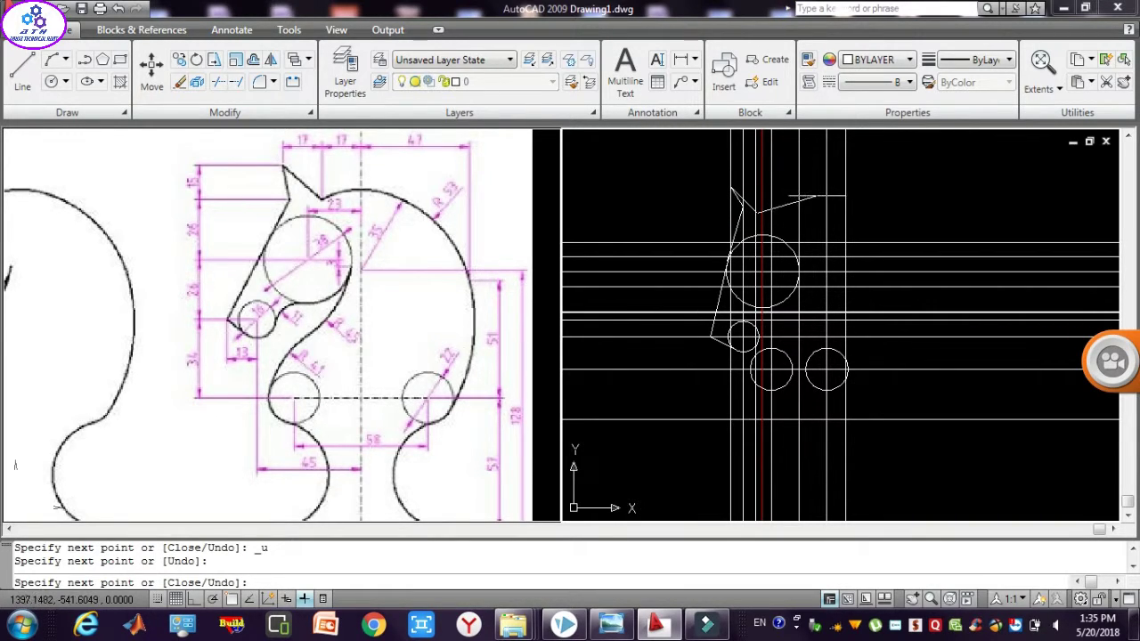
pyautogui.press('Escape')
pyautogui.press('Escape')
pyautogui.press('Escape')
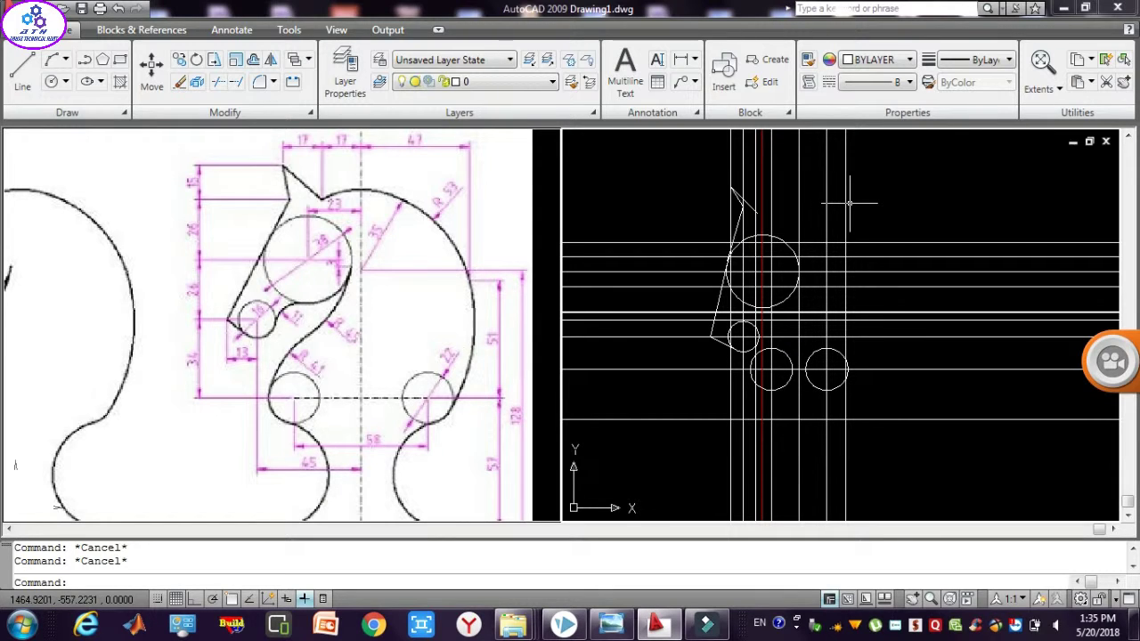
pyautogui.click(64, 63)
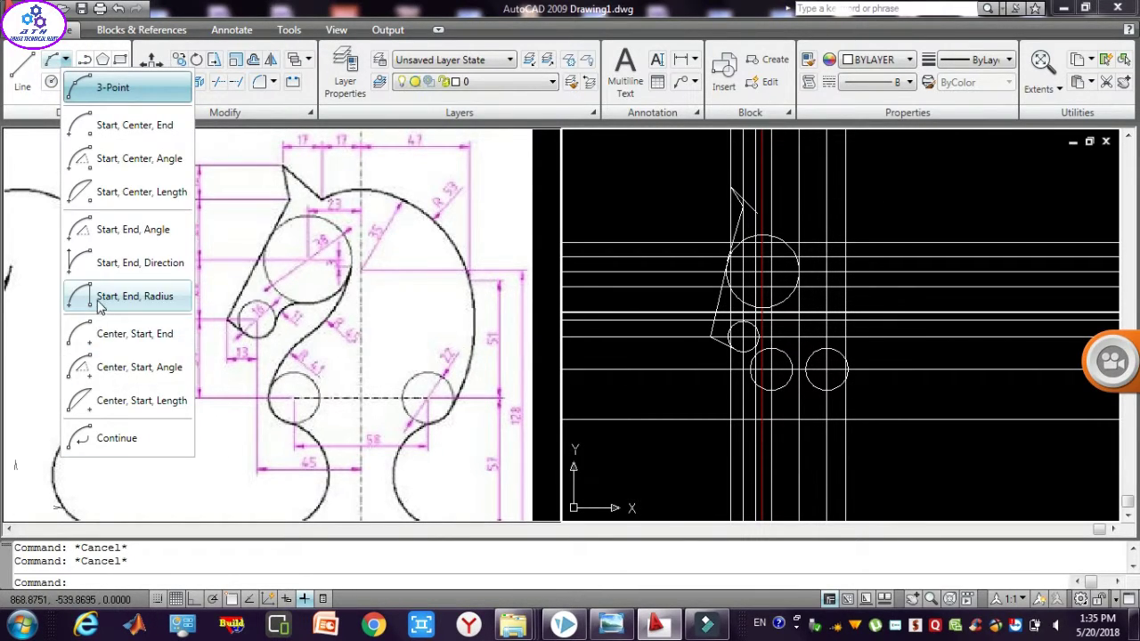
pyautogui.click(101, 302)
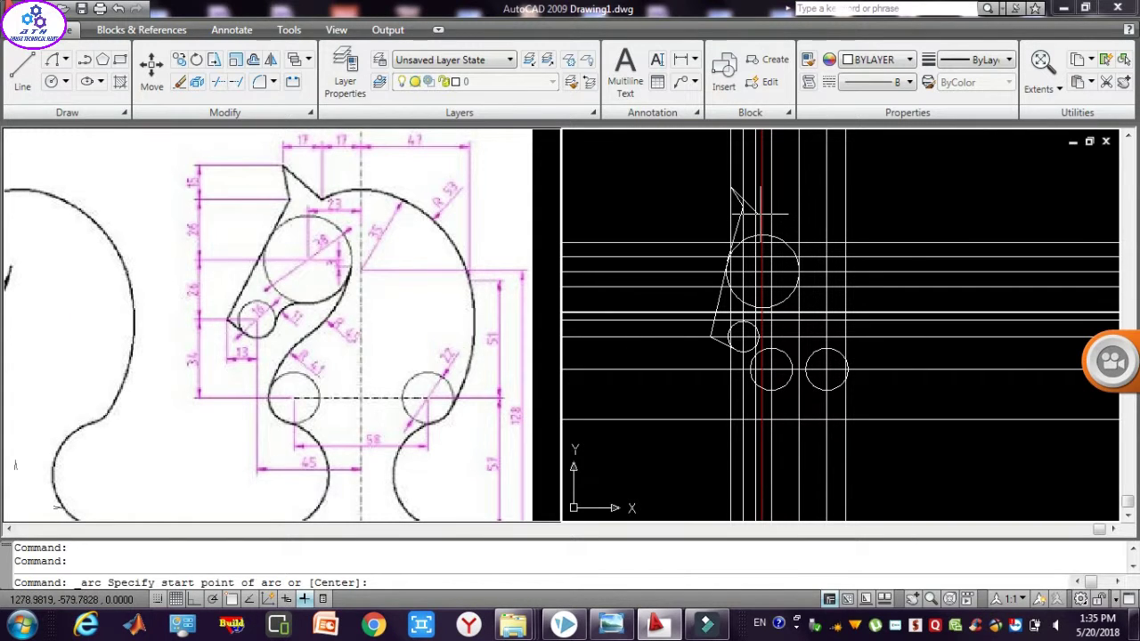
pyautogui.click(758, 209)
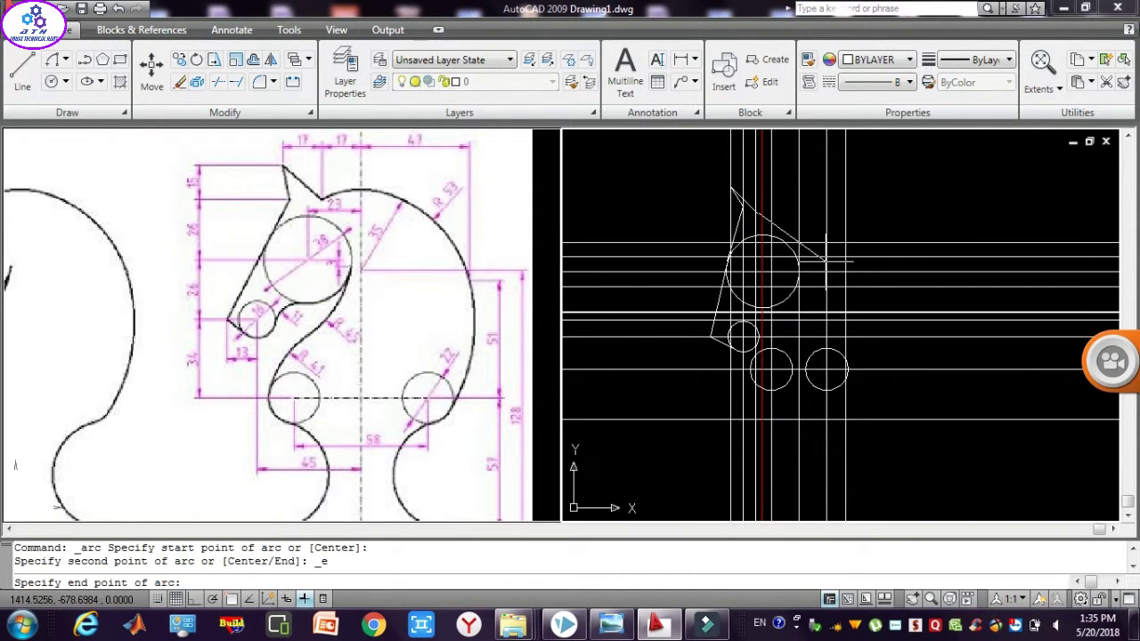
pyautogui.press('Escape')
pyautogui.press('Escape')
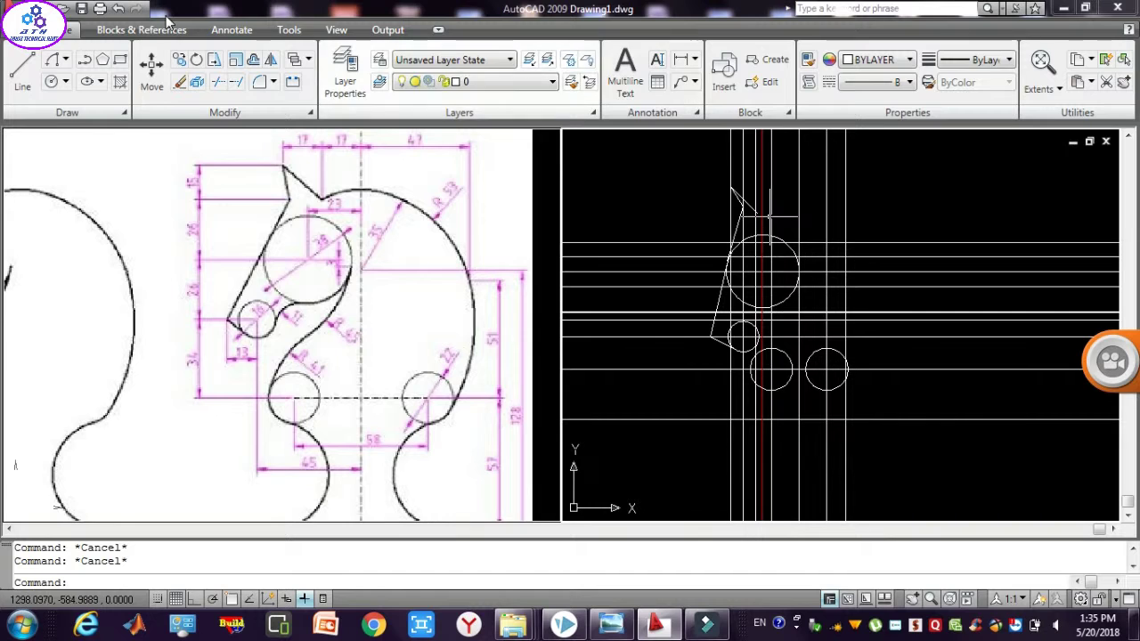
pyautogui.click(53, 59)
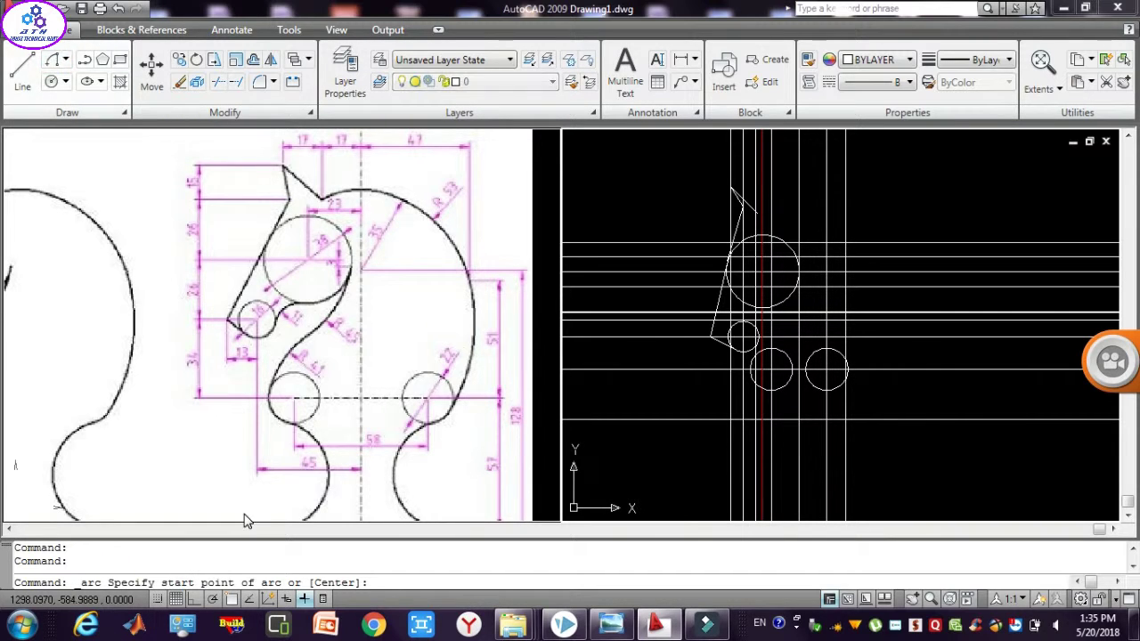
pyautogui.click(194, 599)
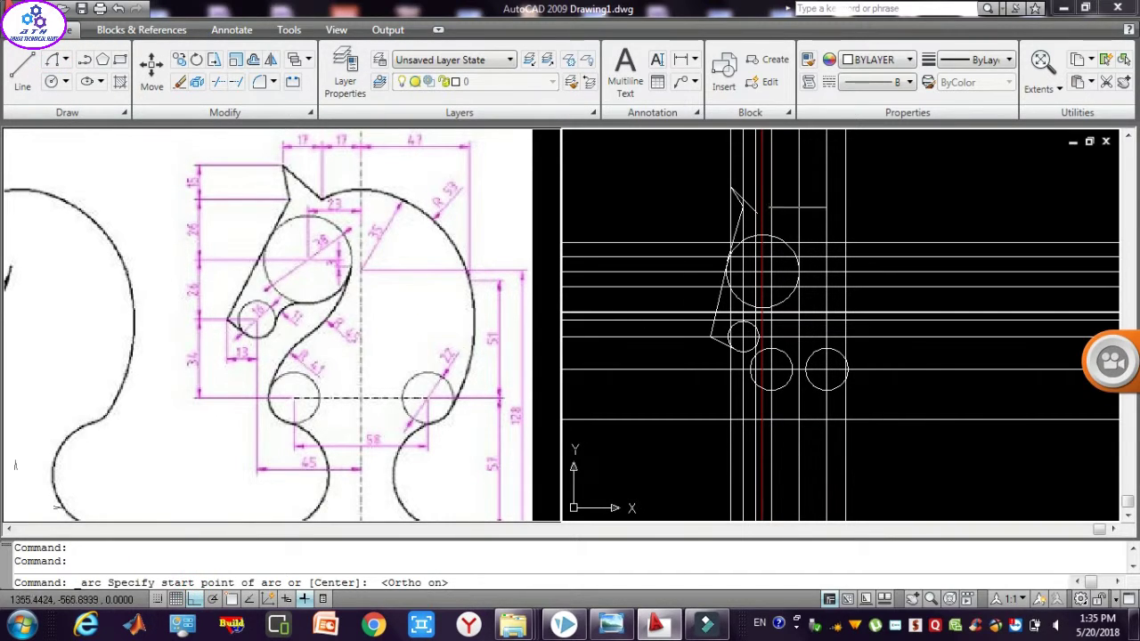
pyautogui.click(231, 601)
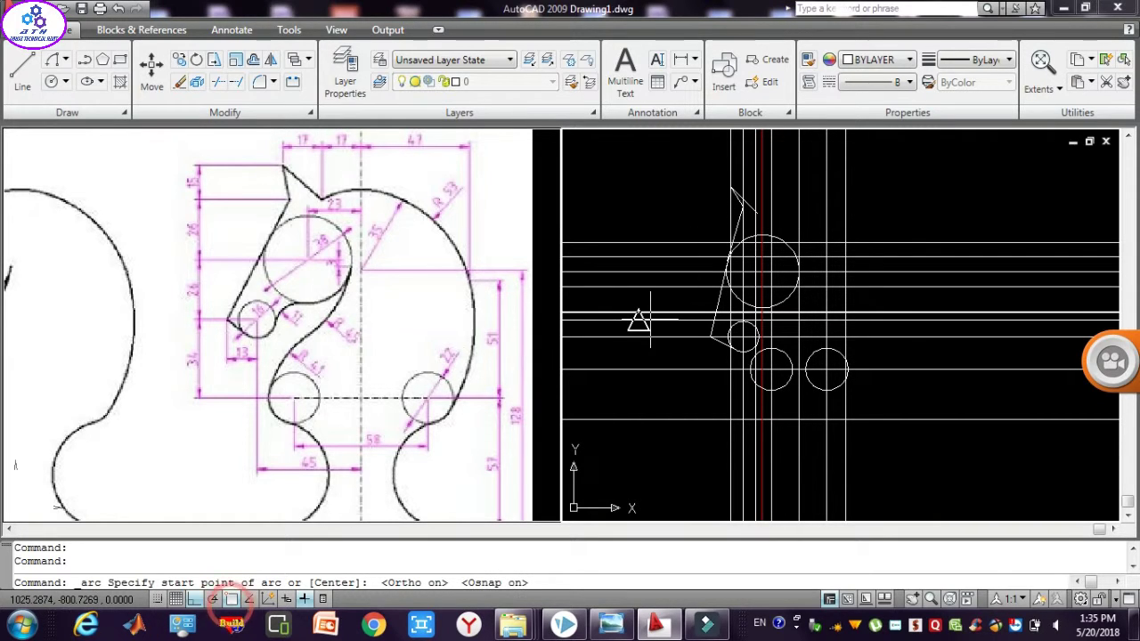
pyautogui.click(752, 214)
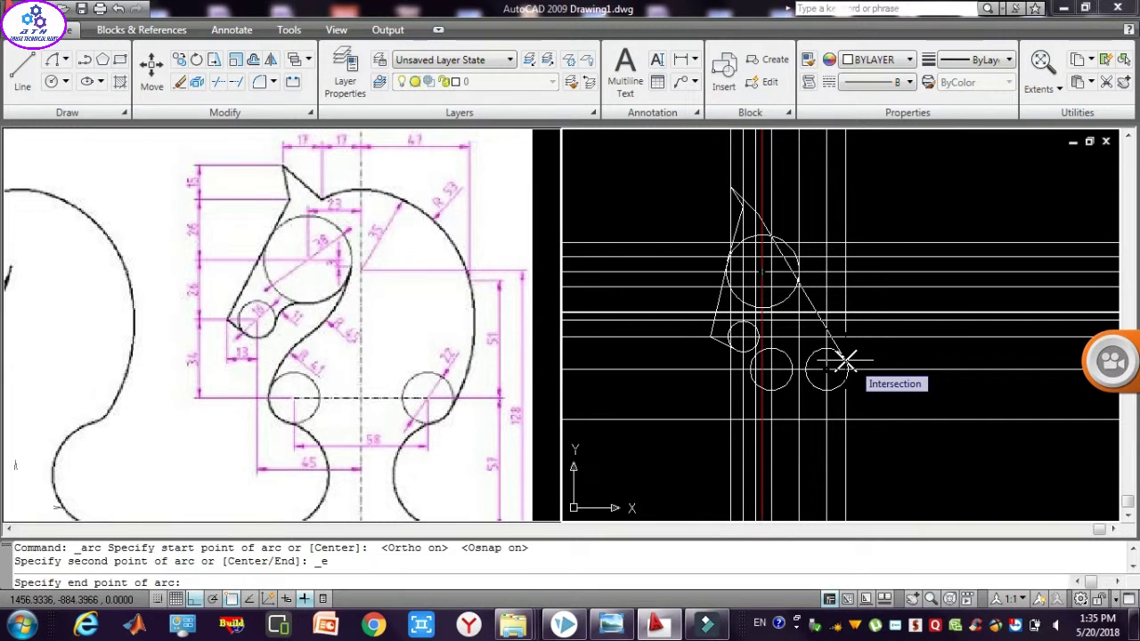
pyautogui.click(845, 361)
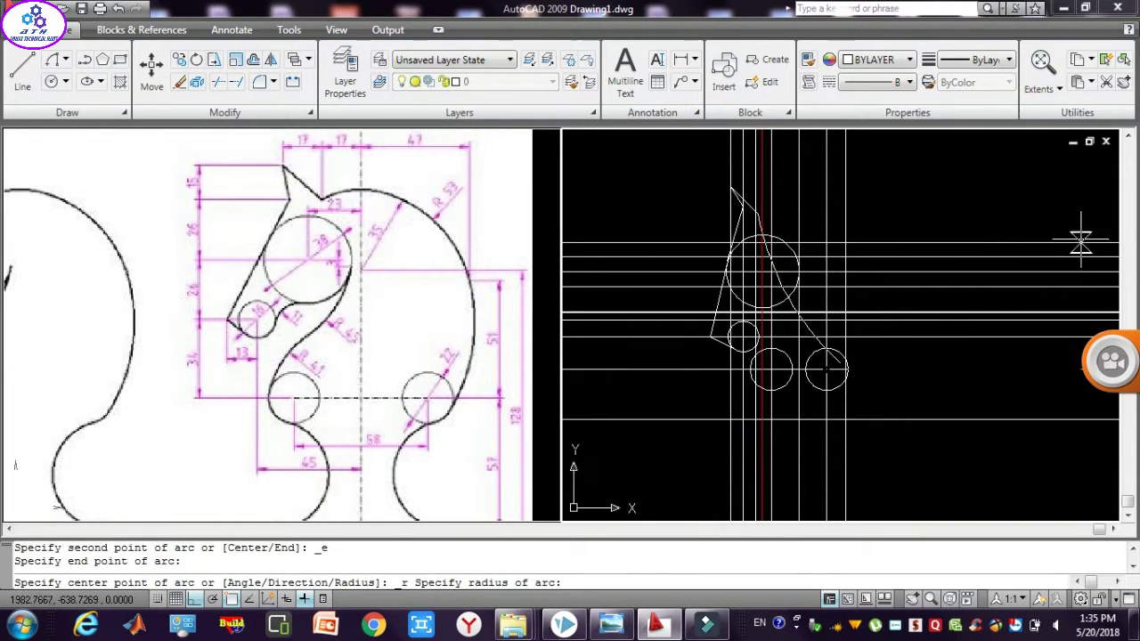
pyautogui.press('Escape')
pyautogui.press('Escape')
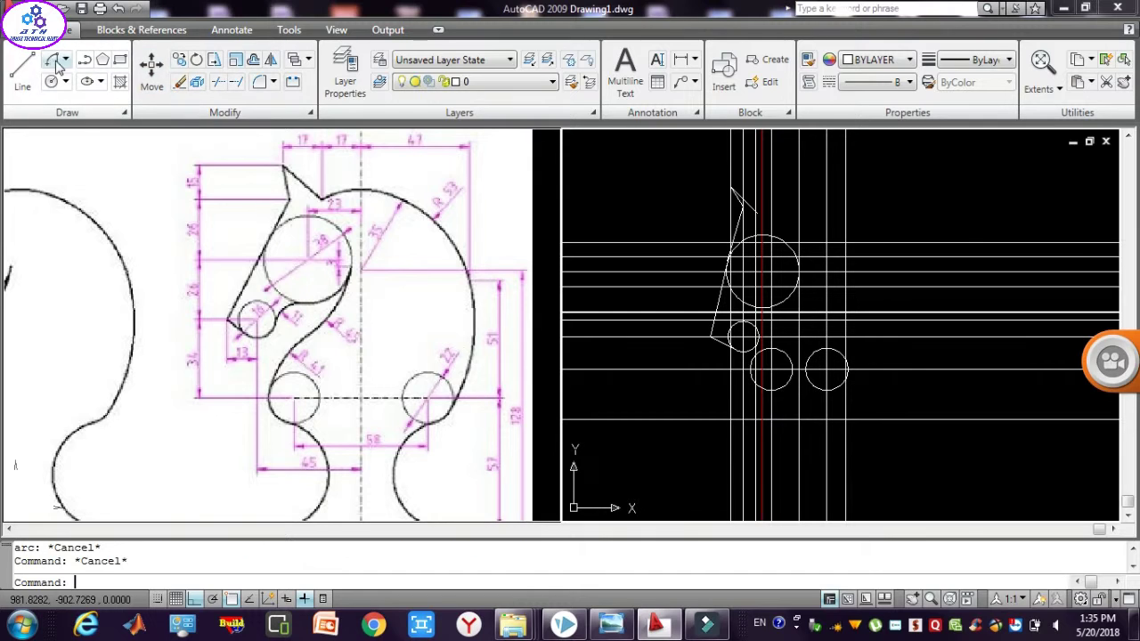
pyautogui.click(54, 62)
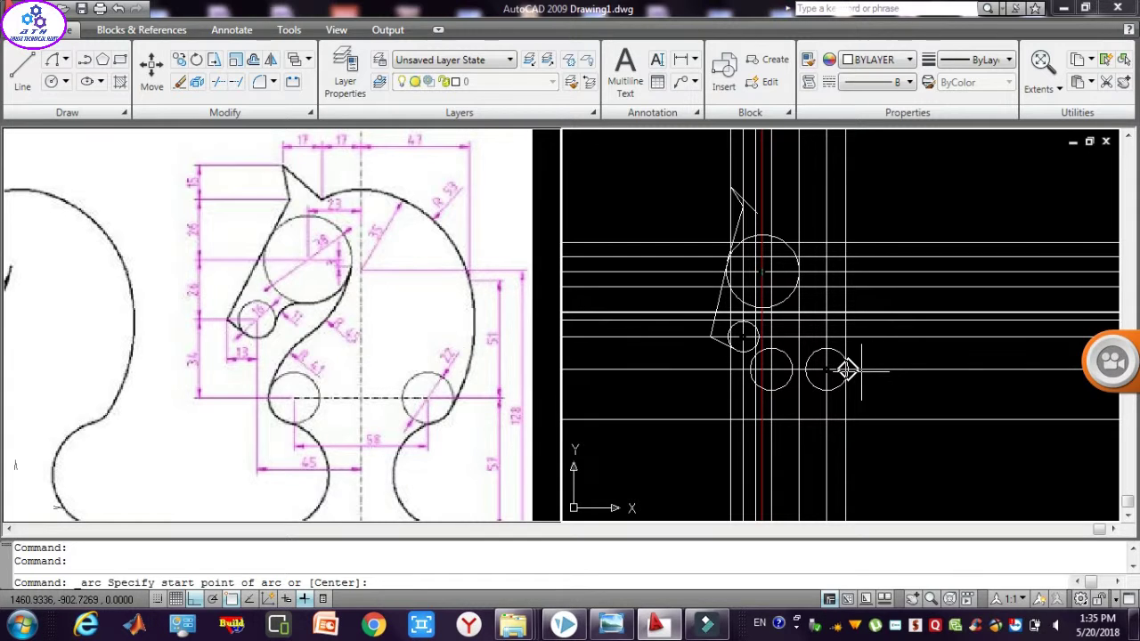
pyautogui.click(847, 369)
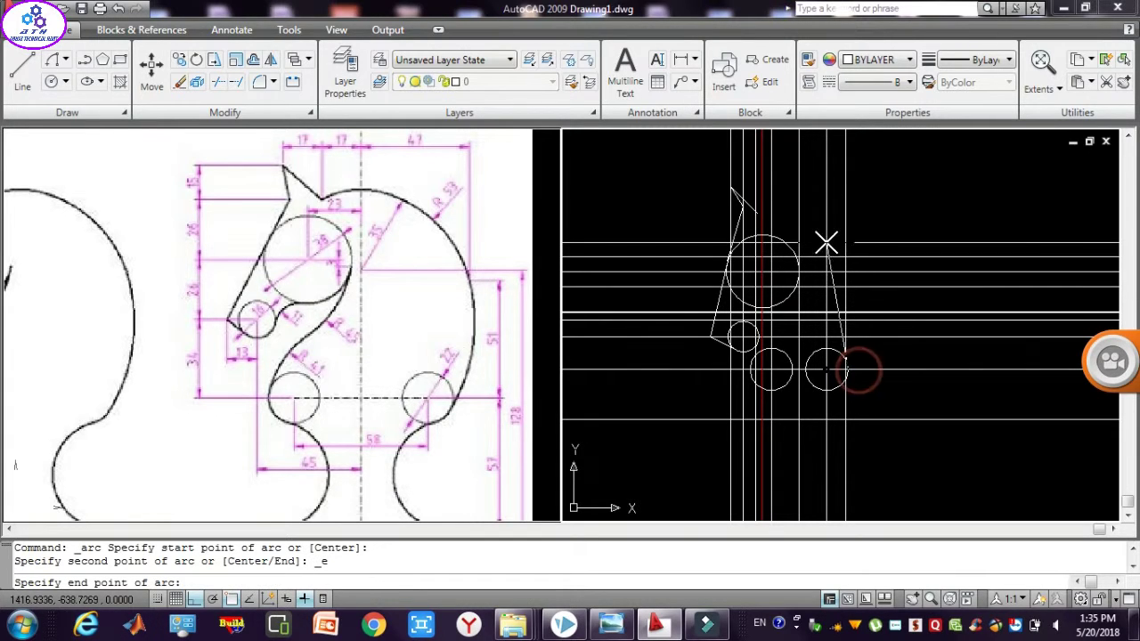
pyautogui.click(763, 214)
pyautogui.write('106')
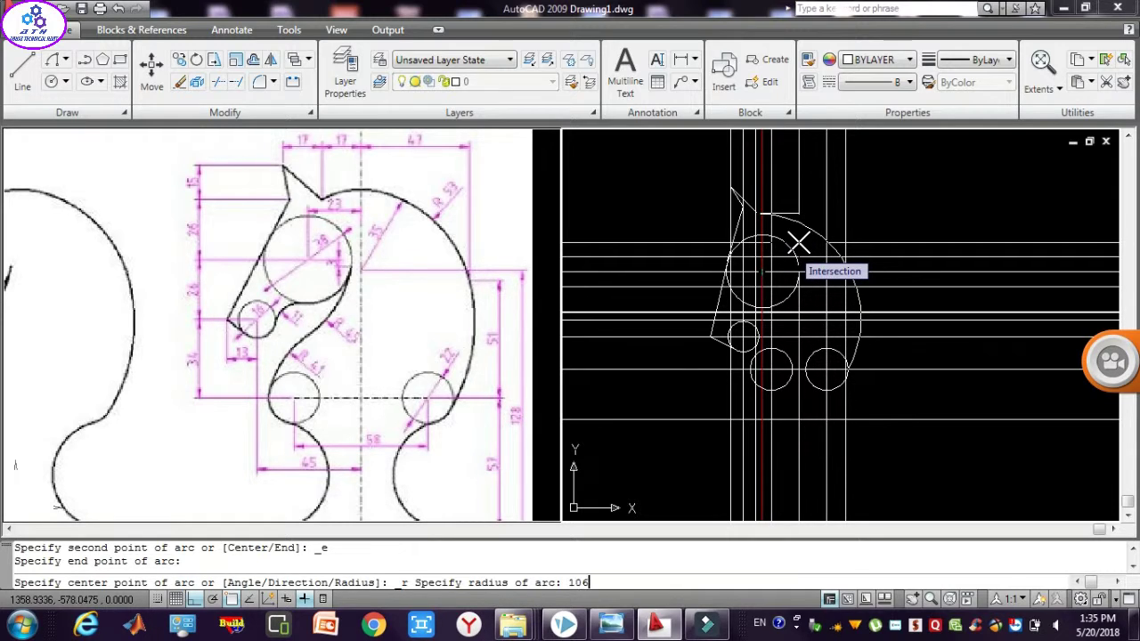
pyautogui.press('Return')
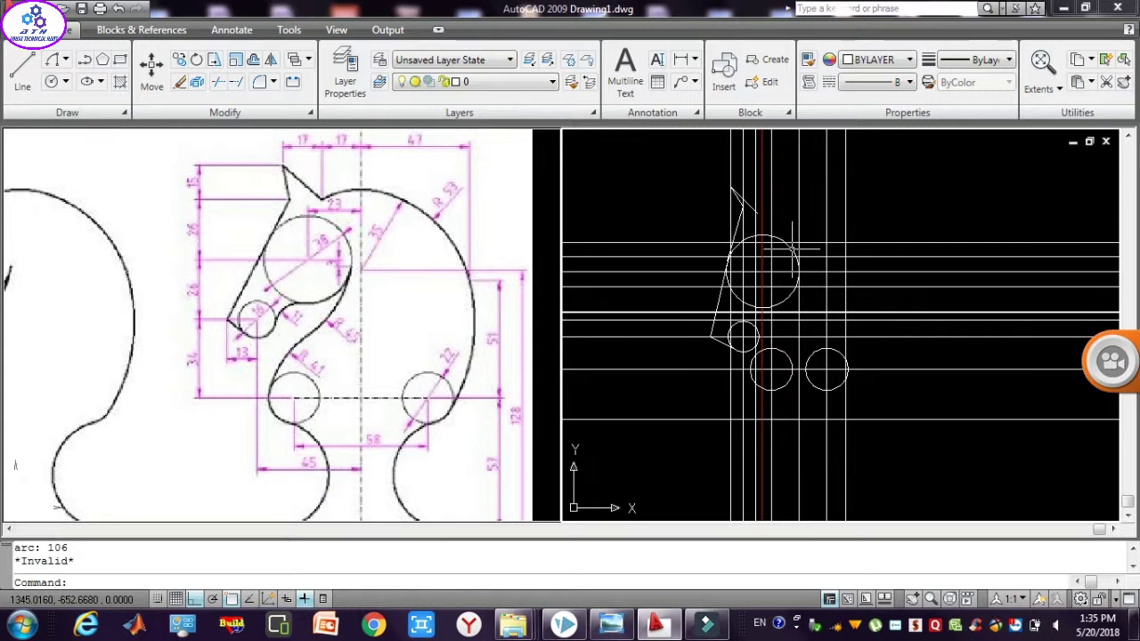
pyautogui.click(54, 61)
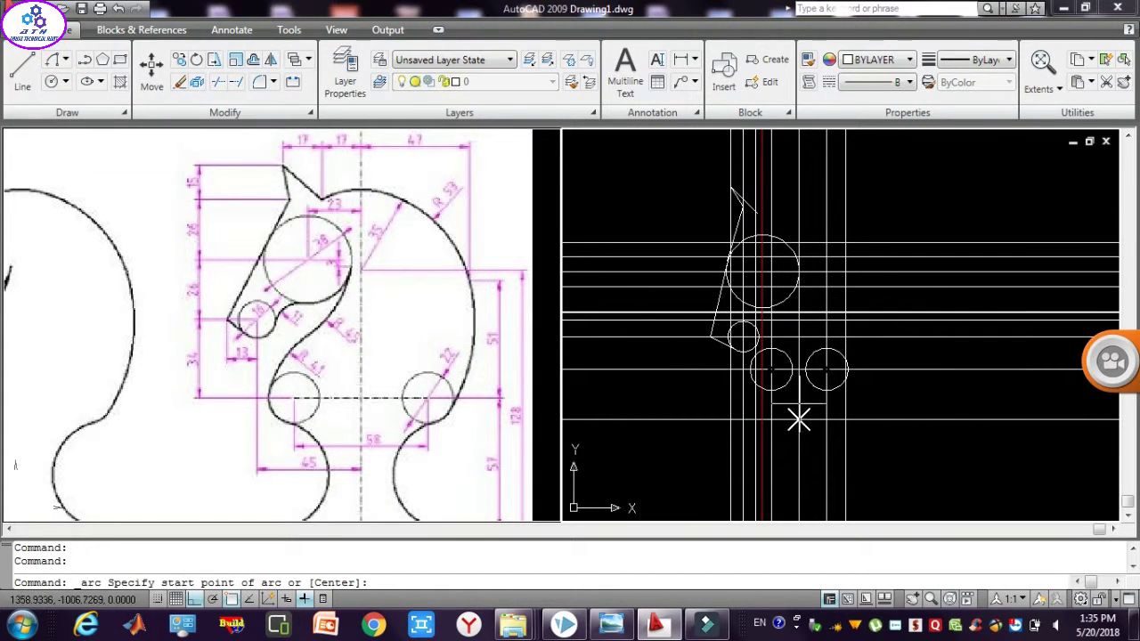
pyautogui.click(846, 369)
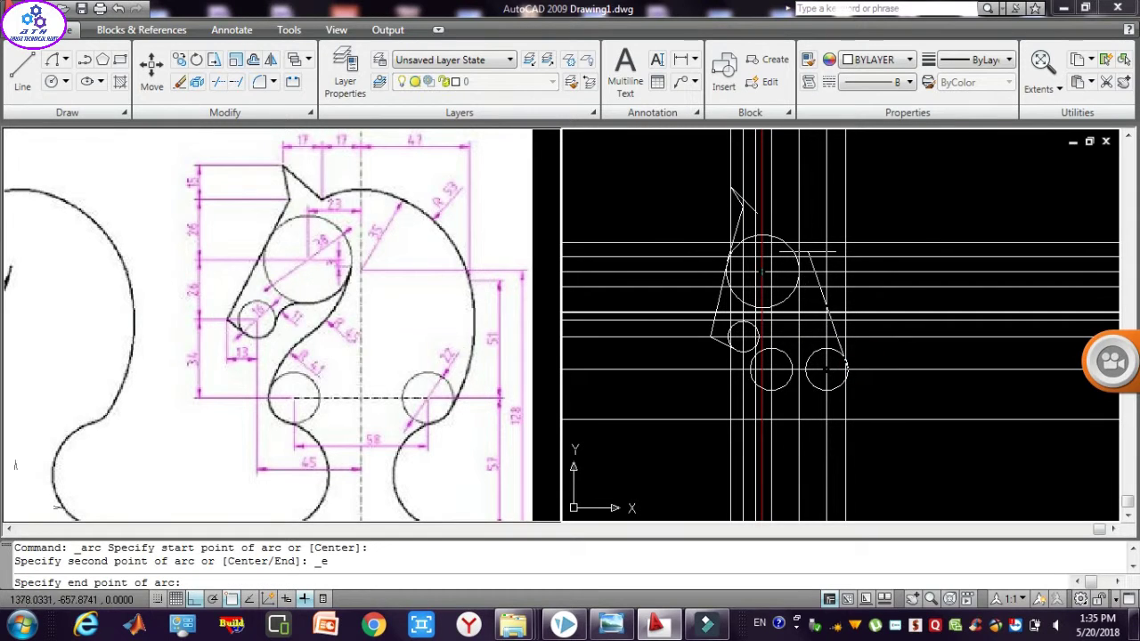
pyautogui.click(755, 213)
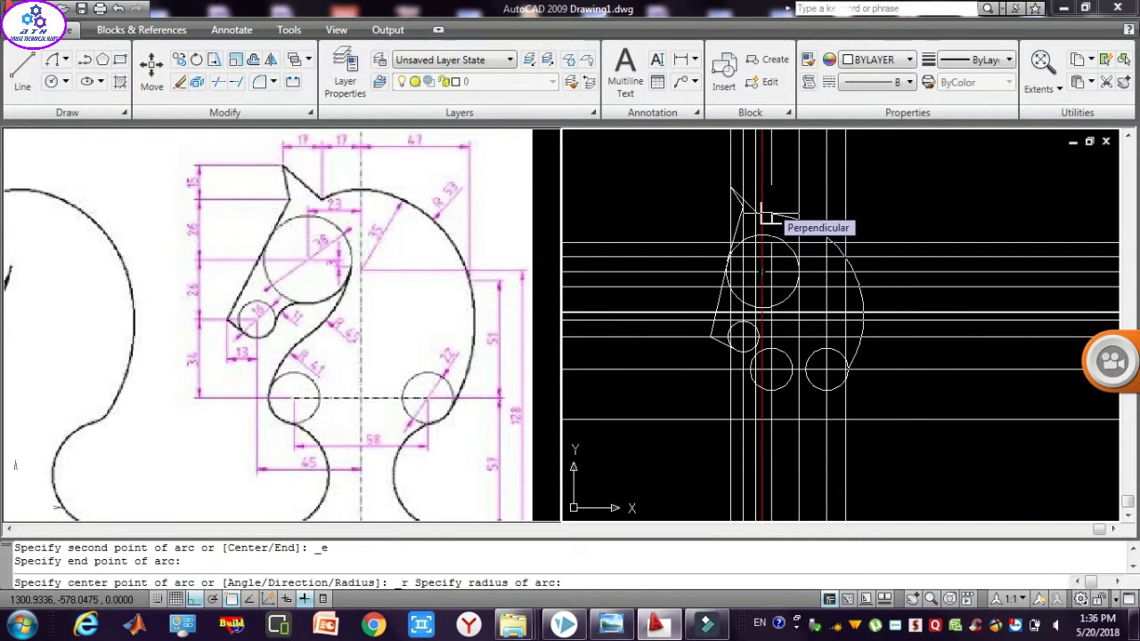
pyautogui.click(762, 212)
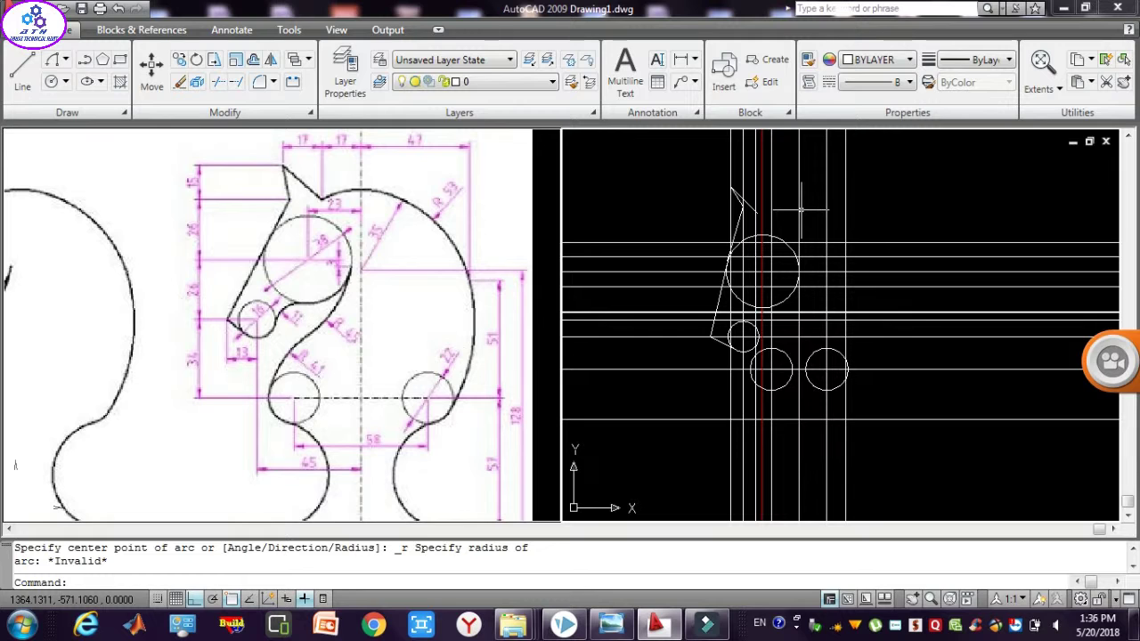
pyautogui.write('z')
pyautogui.press('Return')
pyautogui.click(636, 168)
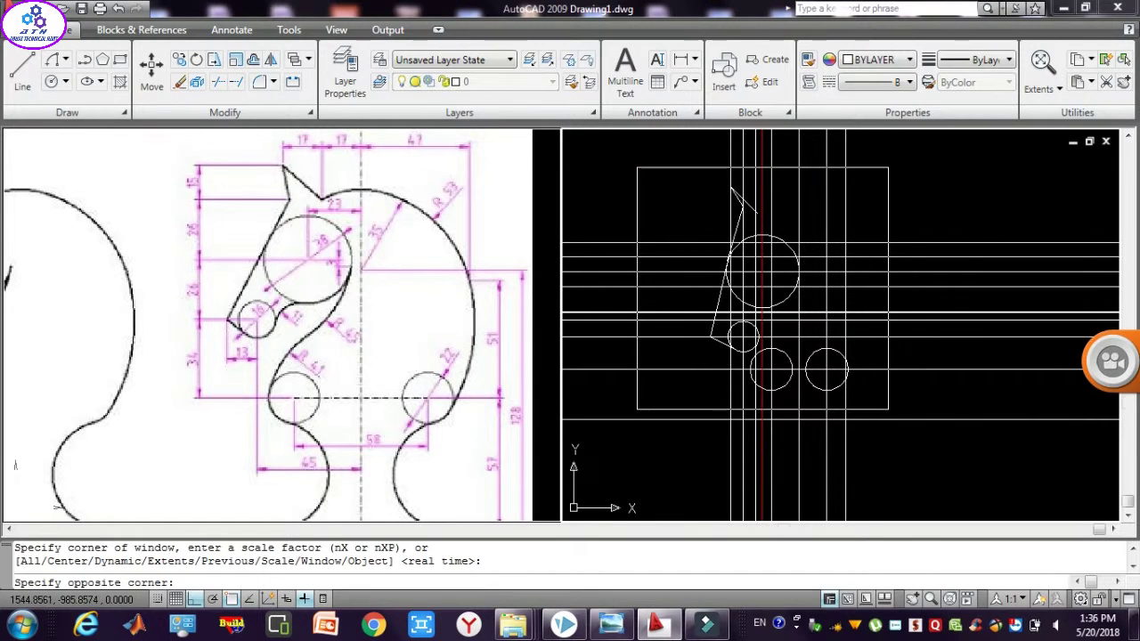
# Draw a Start-End-Radius arc from the lower-right circle's right edge to the slanted line's tip.
pyautogui.click(888, 410)
pyautogui.press('Escape')
pyautogui.press('Escape')
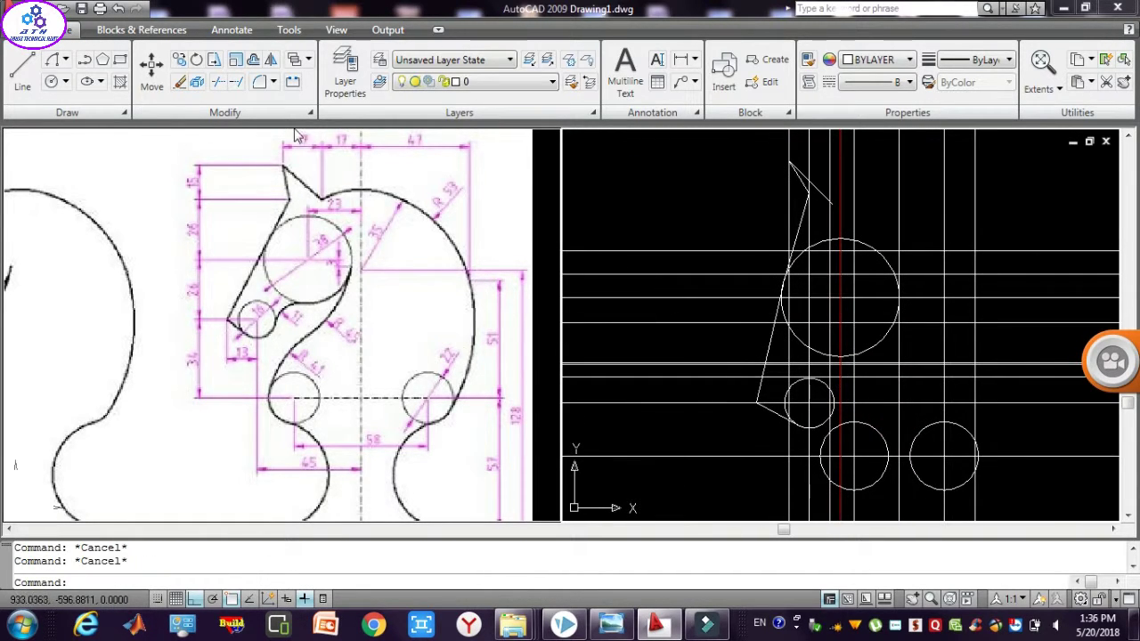
pyautogui.click(53, 60)
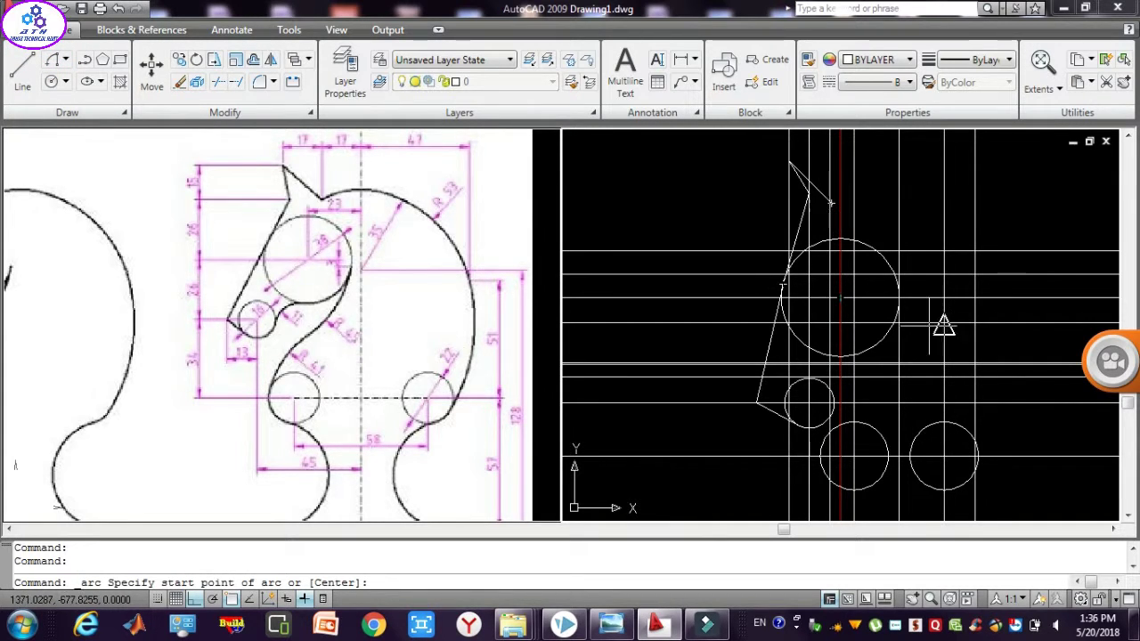
pyautogui.click(978, 455)
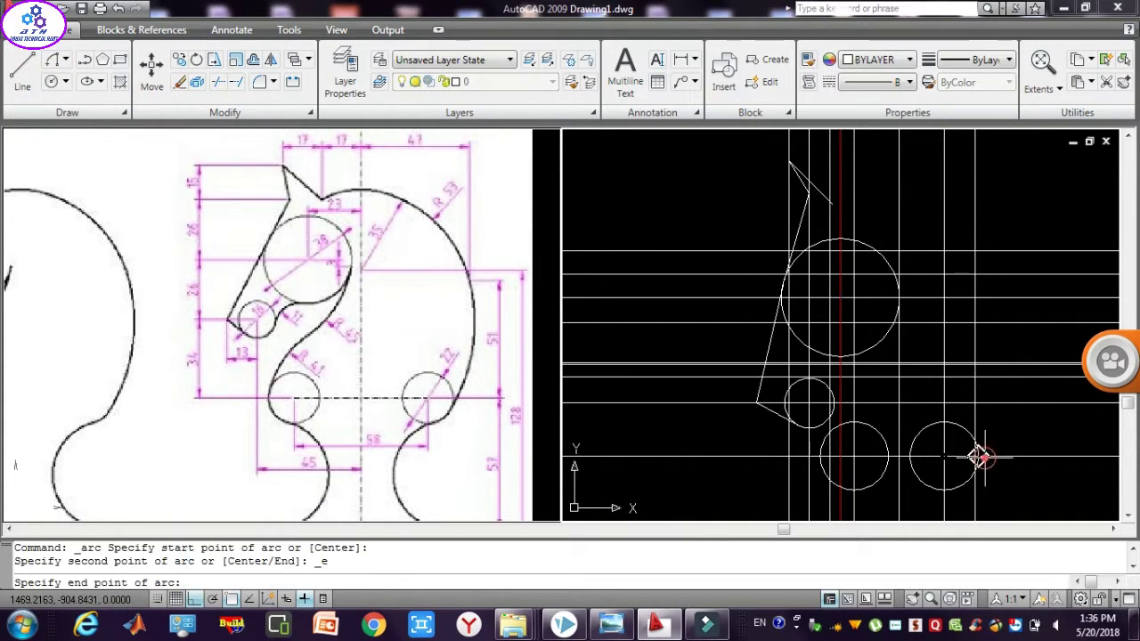
pyautogui.click(831, 204)
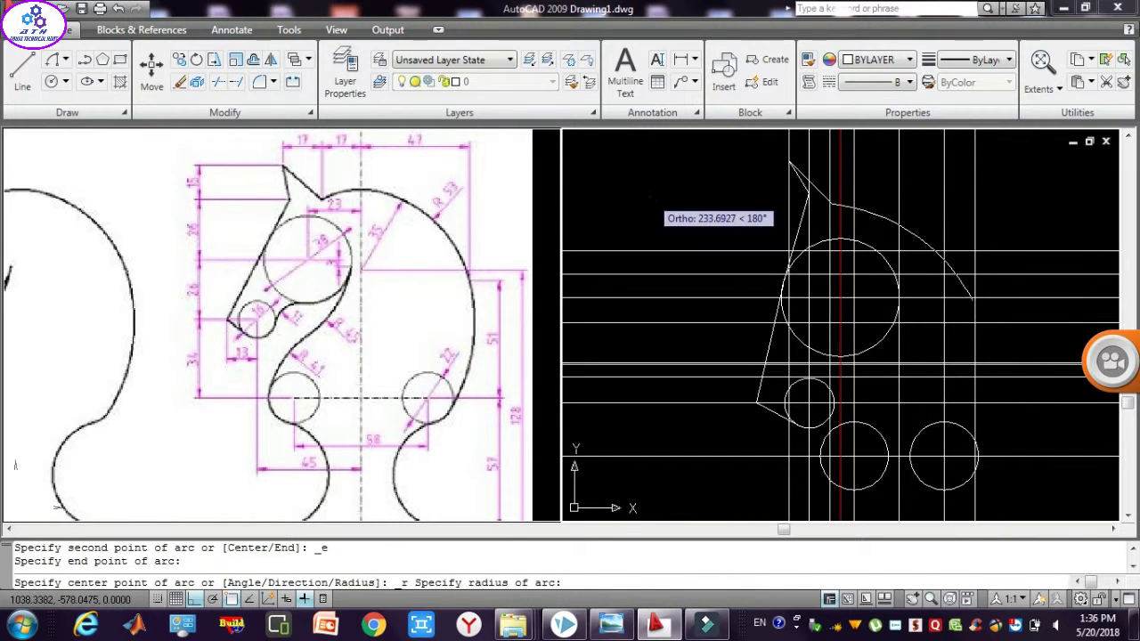
pyautogui.click(650, 196)
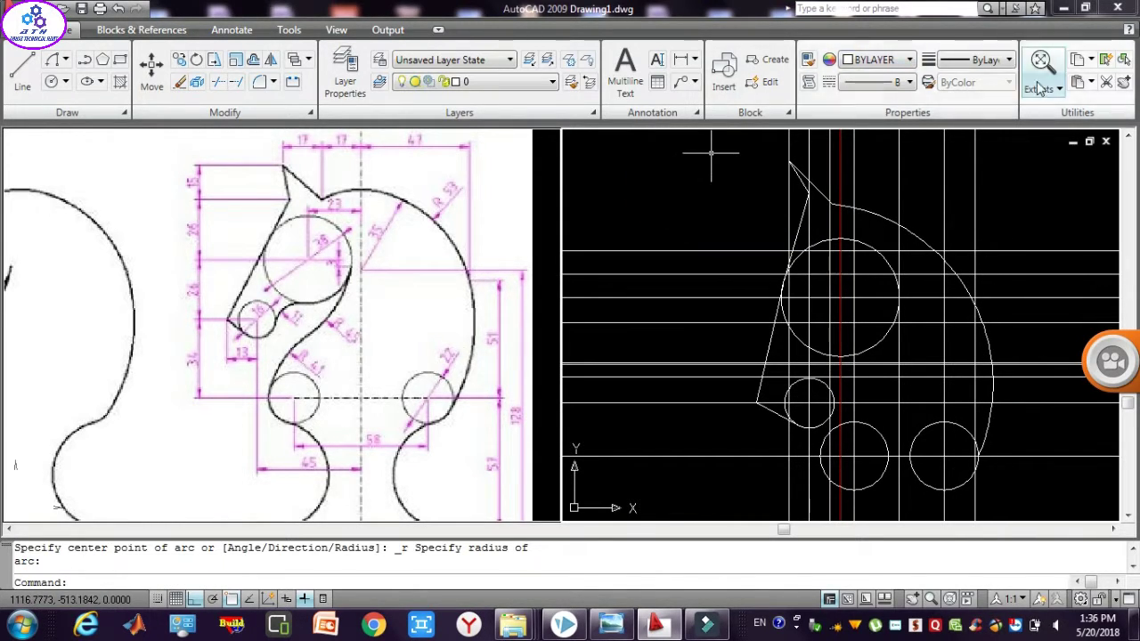
pyautogui.press('Escape')
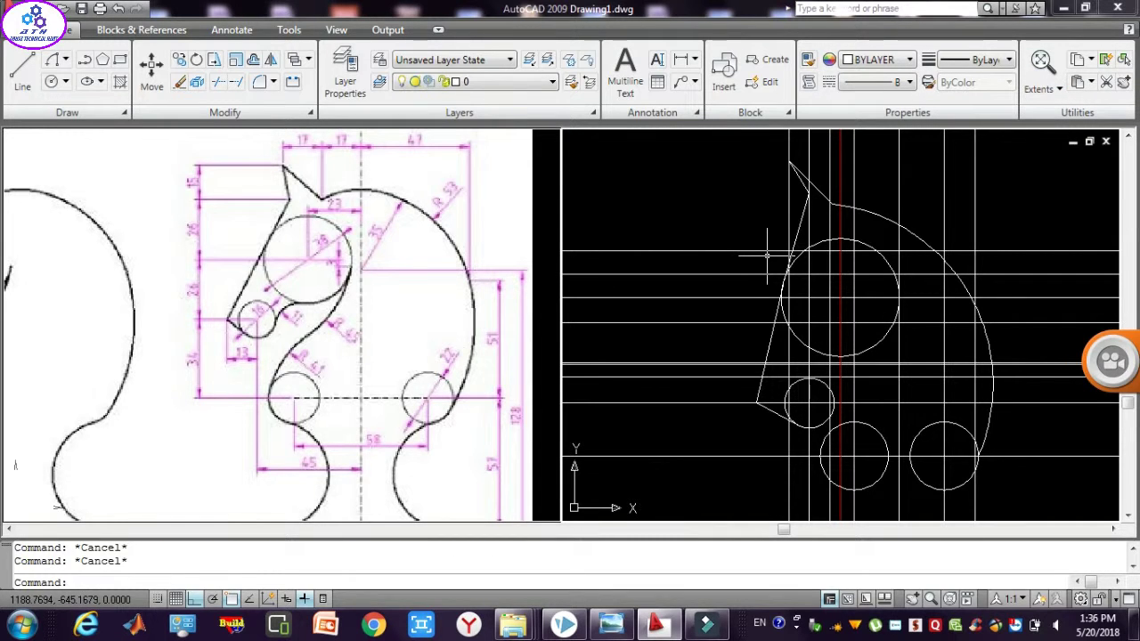
pyautogui.write('p')
pyautogui.press('Return')
pyautogui.moveTo(829, 316)
pyautogui.mouseDown()
pyautogui.moveTo(790, 238)
pyautogui.moveTo(784, 278)
pyautogui.mouseUp()
# Draw a radius-22 TTR circle tangent to the small left and large circles, then select both.
pyautogui.press('Escape')
pyautogui.press('Escape')
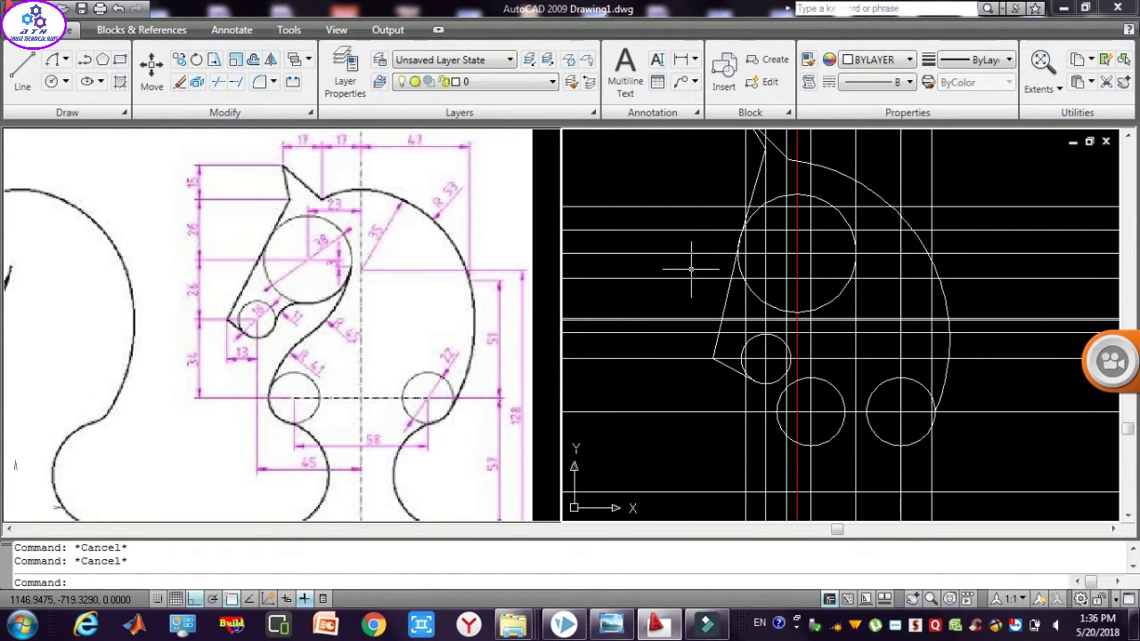
pyautogui.write('c')
pyautogui.press('Return')
pyautogui.write('ttr')
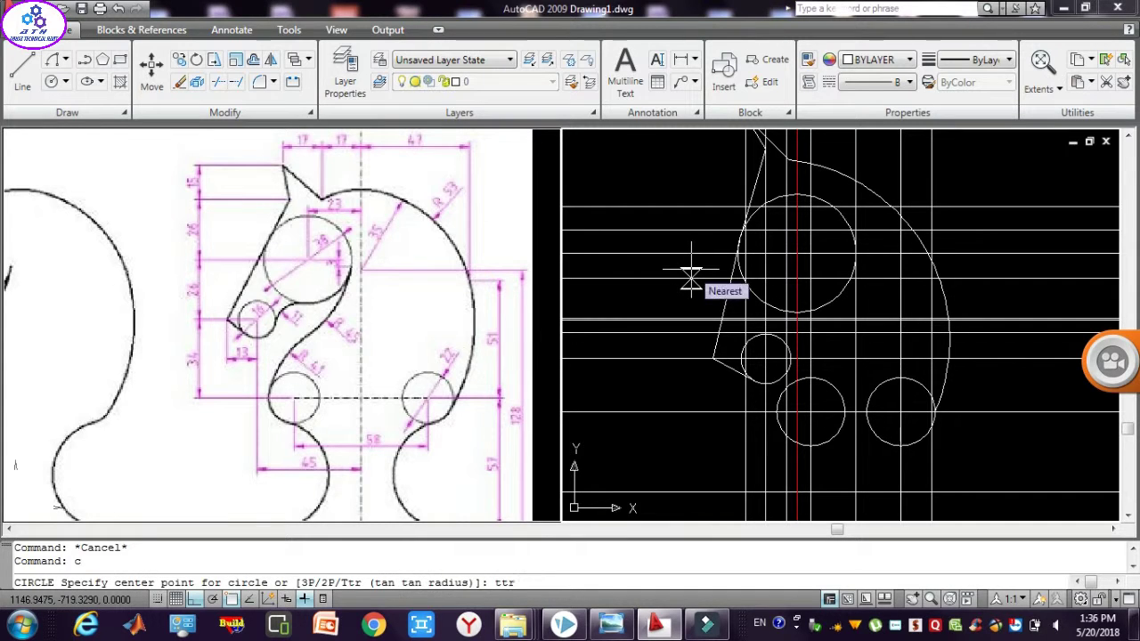
pyautogui.press('Return')
pyautogui.click(788, 358)
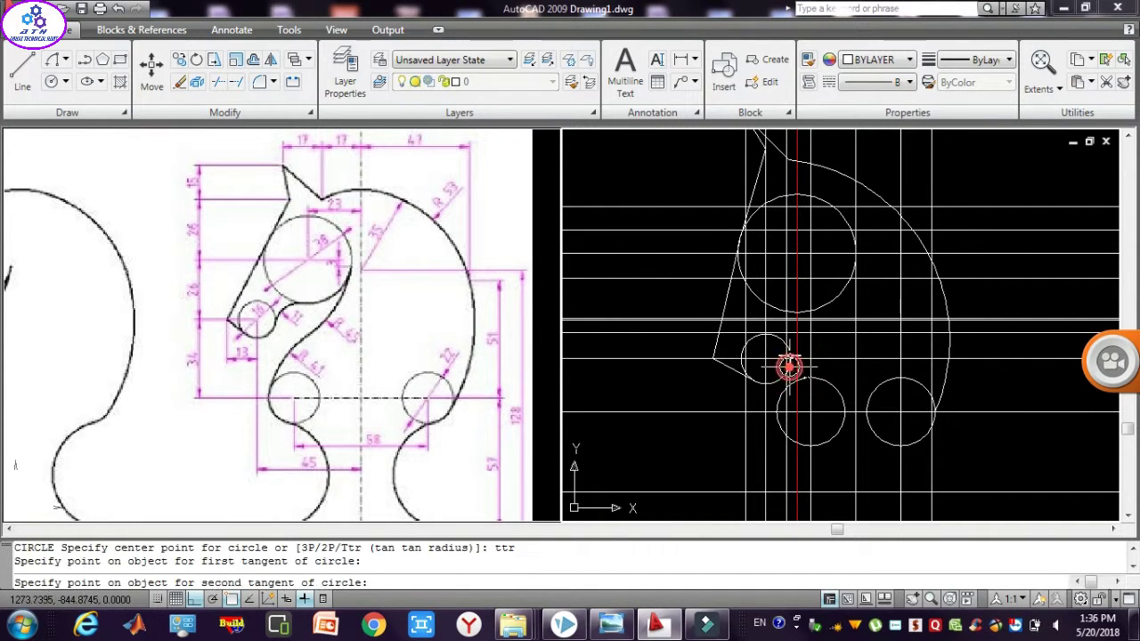
pyautogui.click(810, 314)
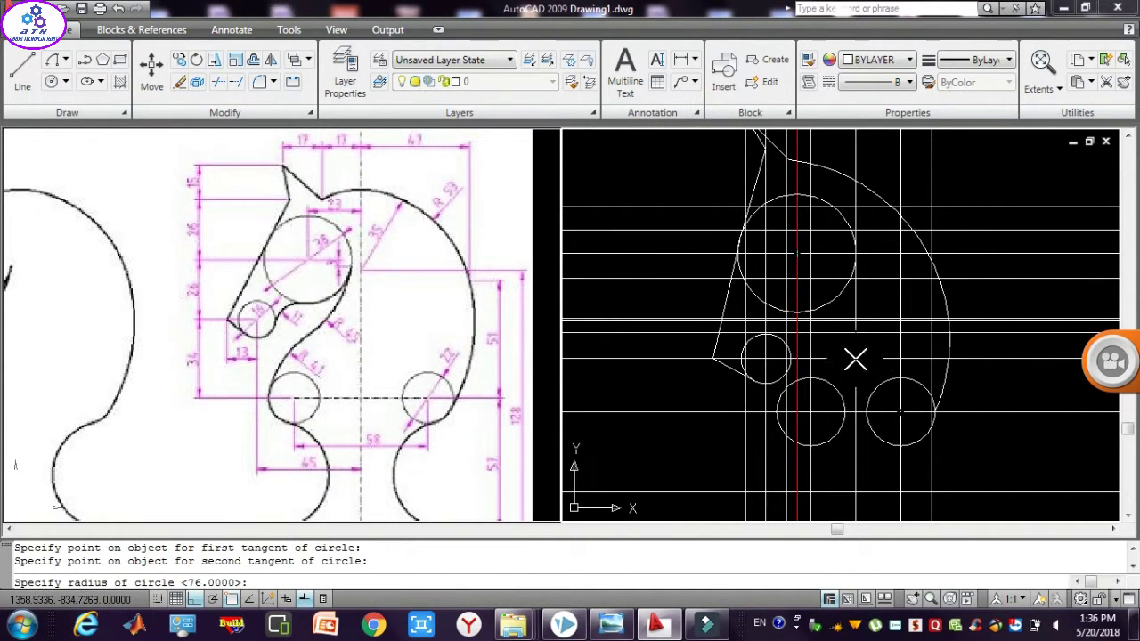
pyautogui.write('22')
pyautogui.press('Return')
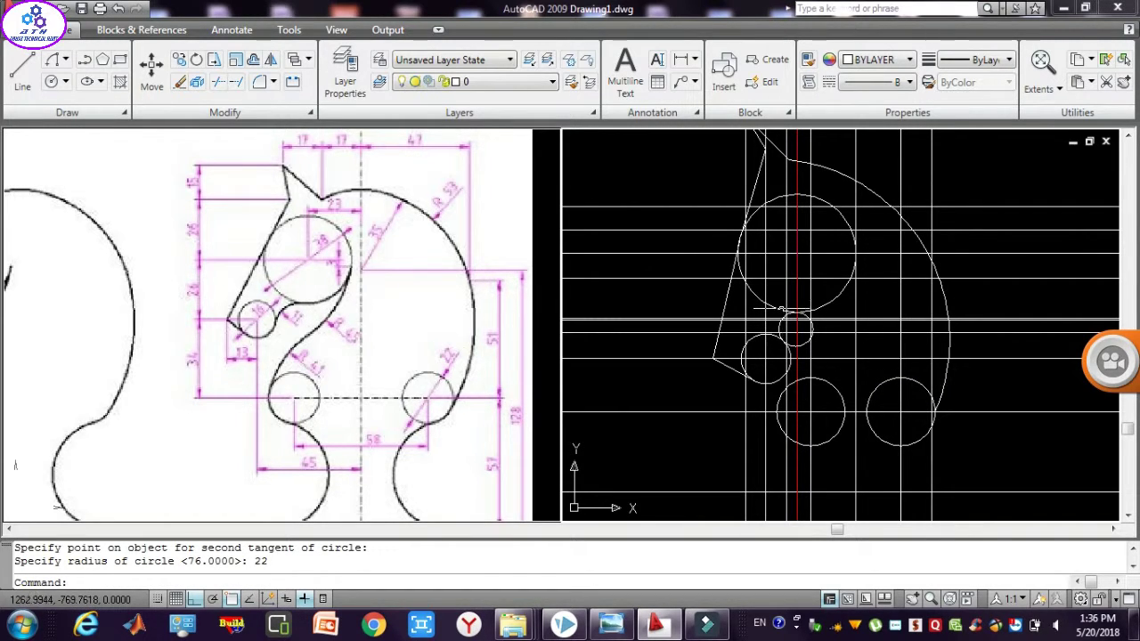
pyautogui.click(779, 310)
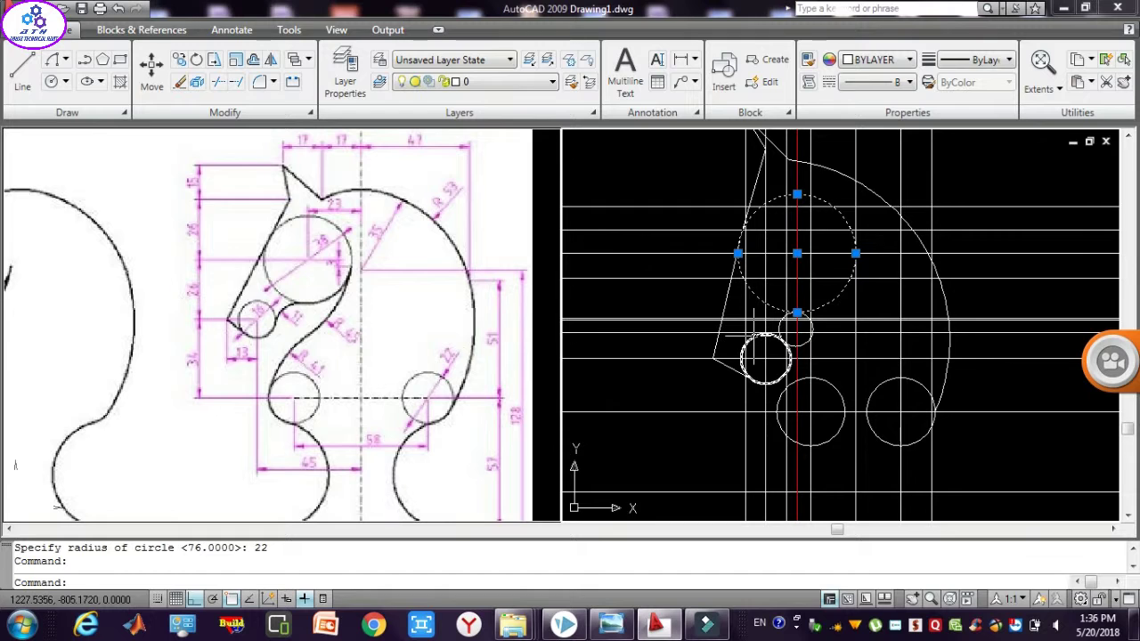
pyautogui.click(753, 336)
# Trim the radius-22 circle down to the short arc joining the two circles.
pyautogui.press('Return')
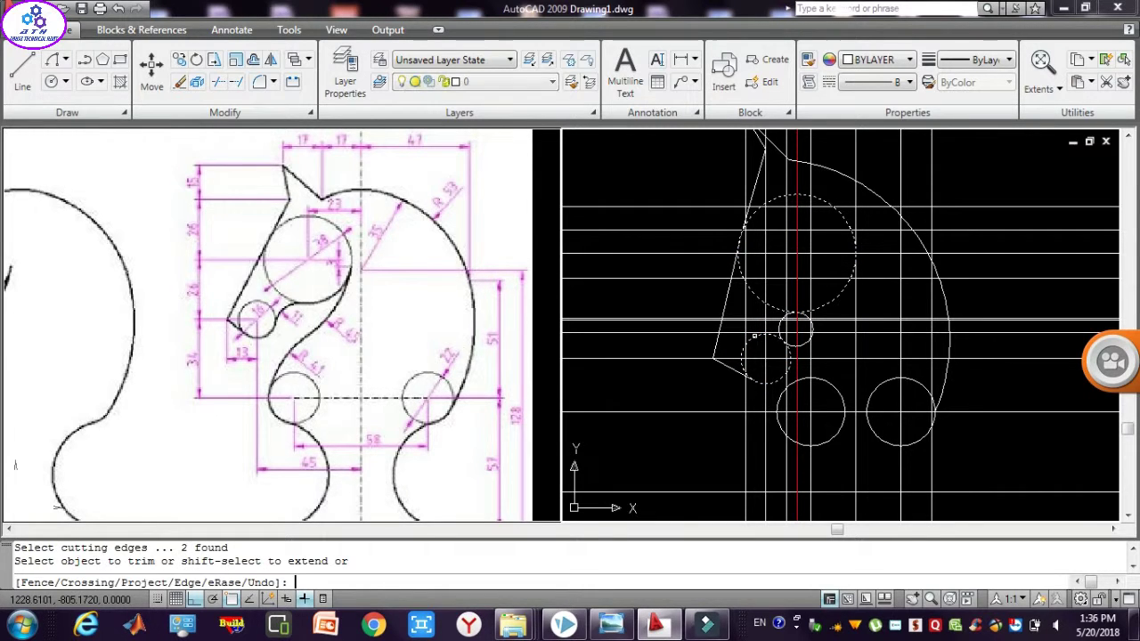
pyautogui.click(800, 339)
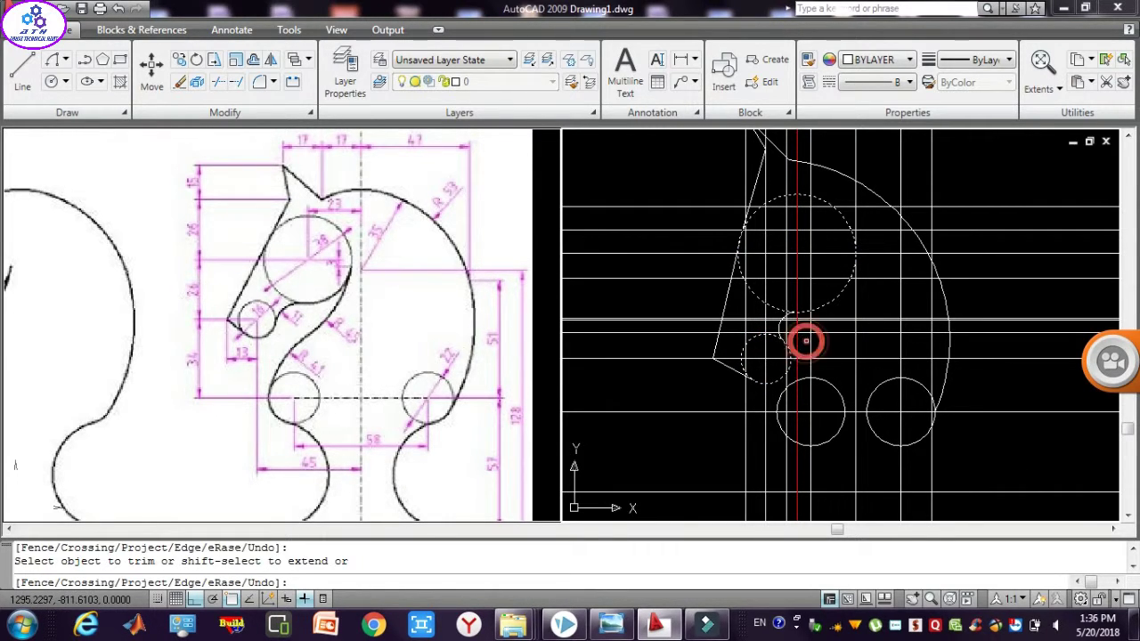
pyautogui.press('Escape')
pyautogui.press('Escape')
pyautogui.press('Escape')
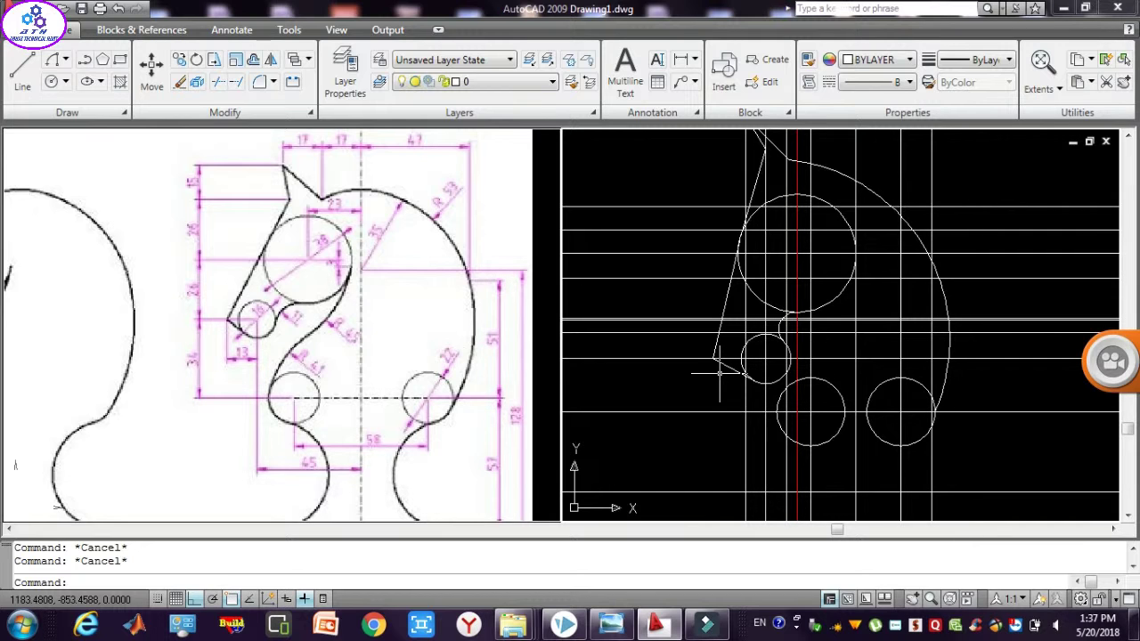
pyautogui.write('p')
# Erase the large back-of-head arc.
pyautogui.press('Return')
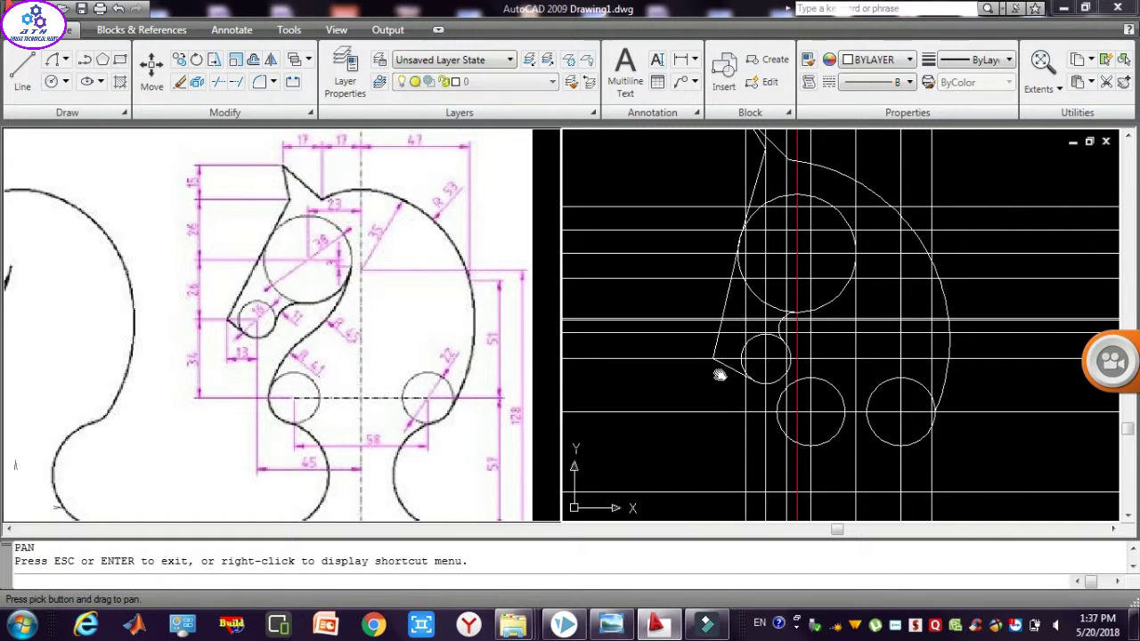
pyautogui.moveTo(719, 374)
pyautogui.mouseDown()
pyautogui.moveTo(758, 267)
pyautogui.moveTo(726, 331)
pyautogui.mouseUp()
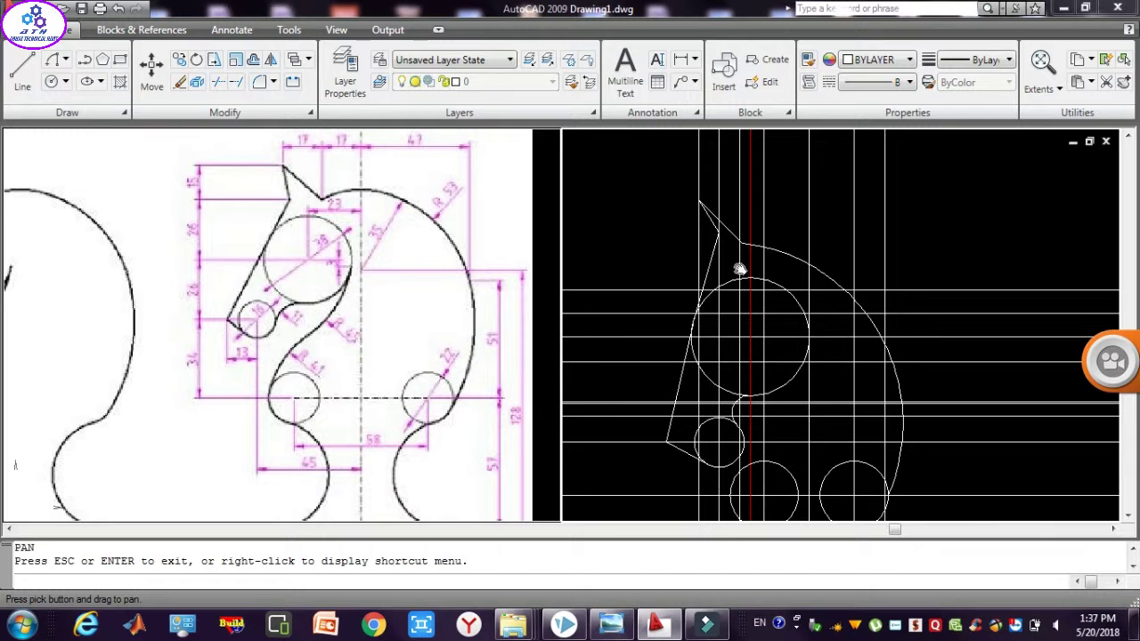
pyautogui.press('Escape')
pyautogui.click(756, 246)
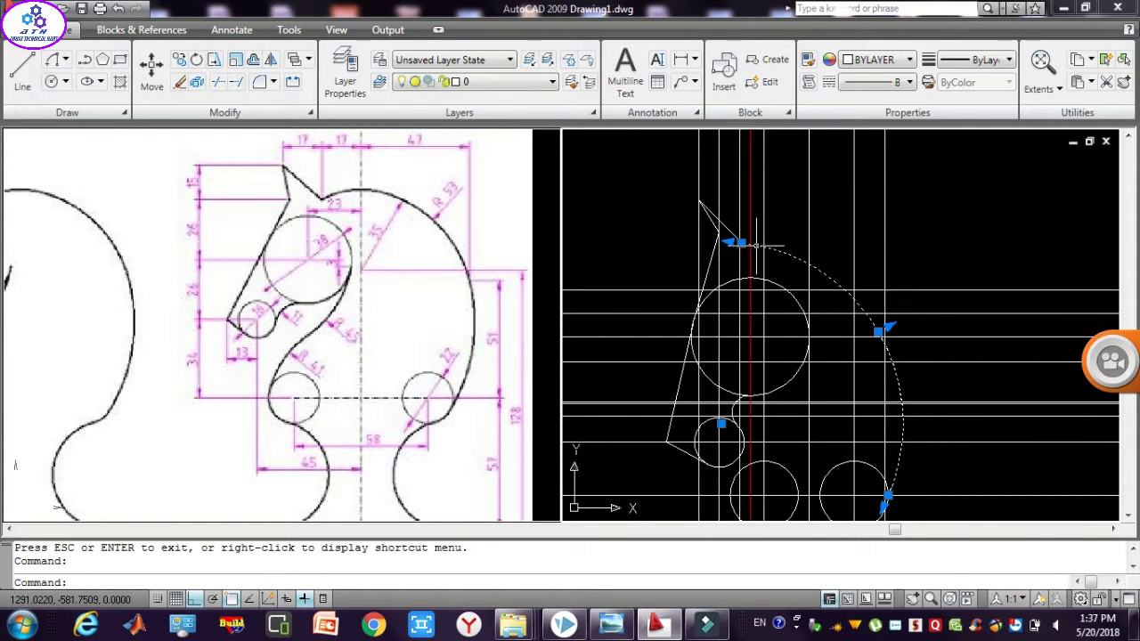
pyautogui.press('Delete')
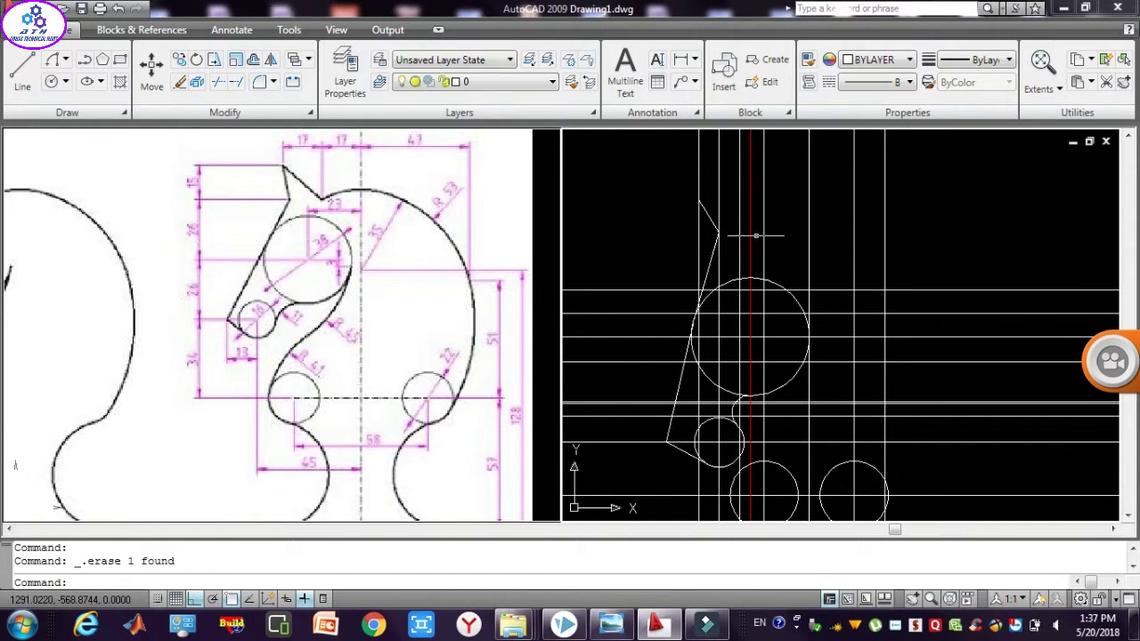
# Start offsetting the red vertical centre line by 23, then cancel the offset.
pyautogui.click(754, 235)
pyautogui.click(745, 233)
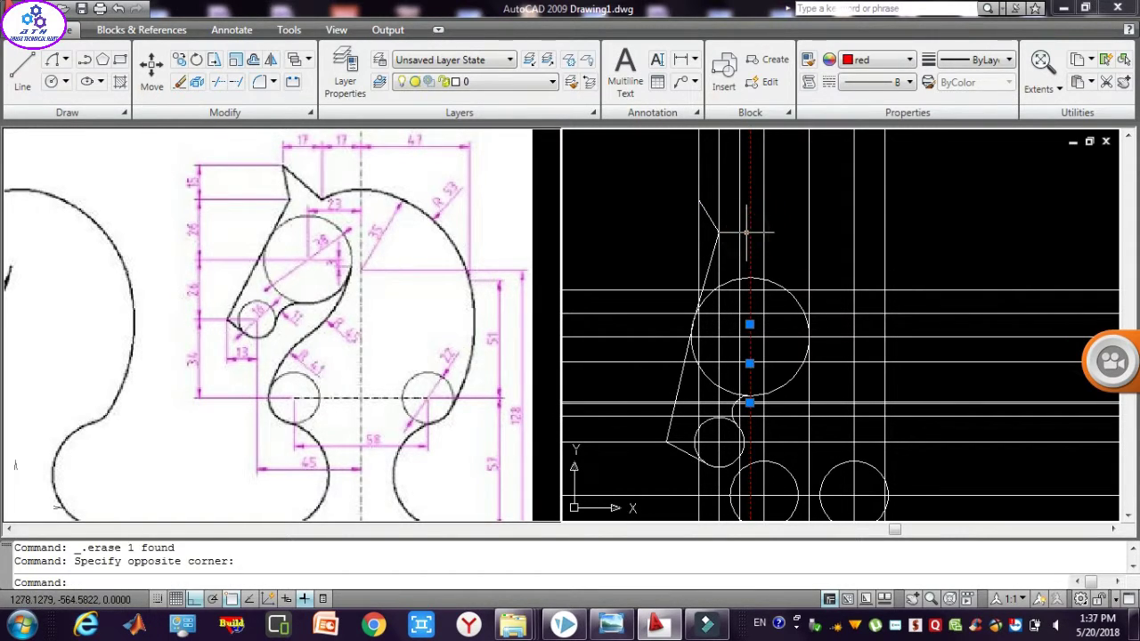
pyautogui.write('o')
pyautogui.press('Return')
pyautogui.click(750, 235)
pyautogui.write('23')
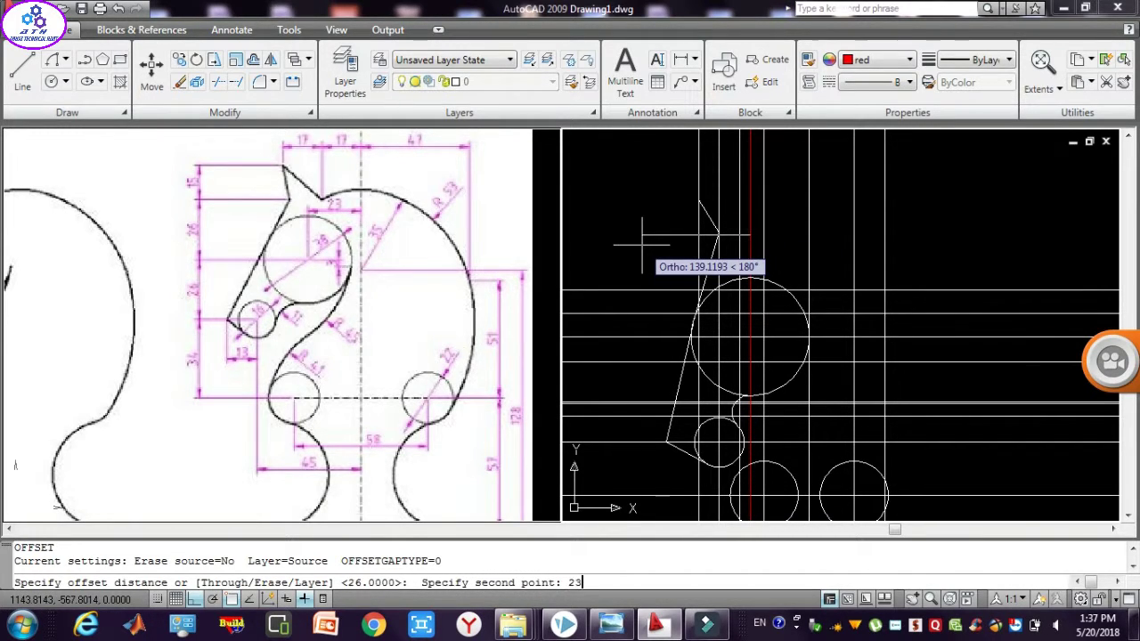
pyautogui.press('Return')
pyautogui.press('Escape')
pyautogui.press('Escape')
pyautogui.press('Escape')
# Offset the red vertical centre line 34 units to the left.
pyautogui.write('p')
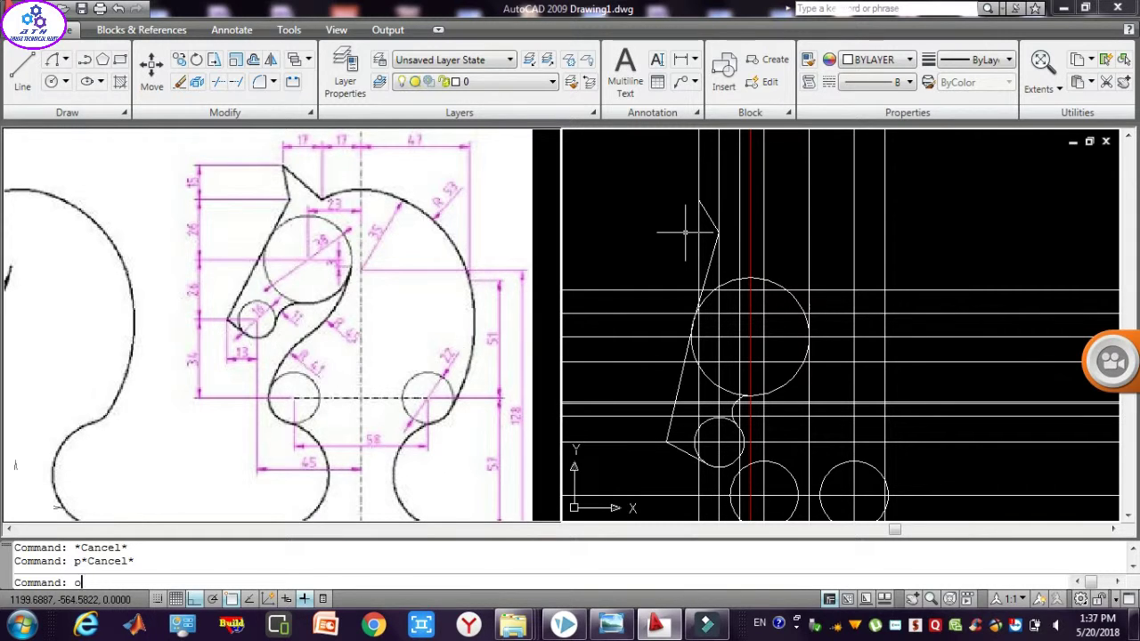
pyautogui.press('Return')
pyautogui.click(749, 237)
pyautogui.write('34')
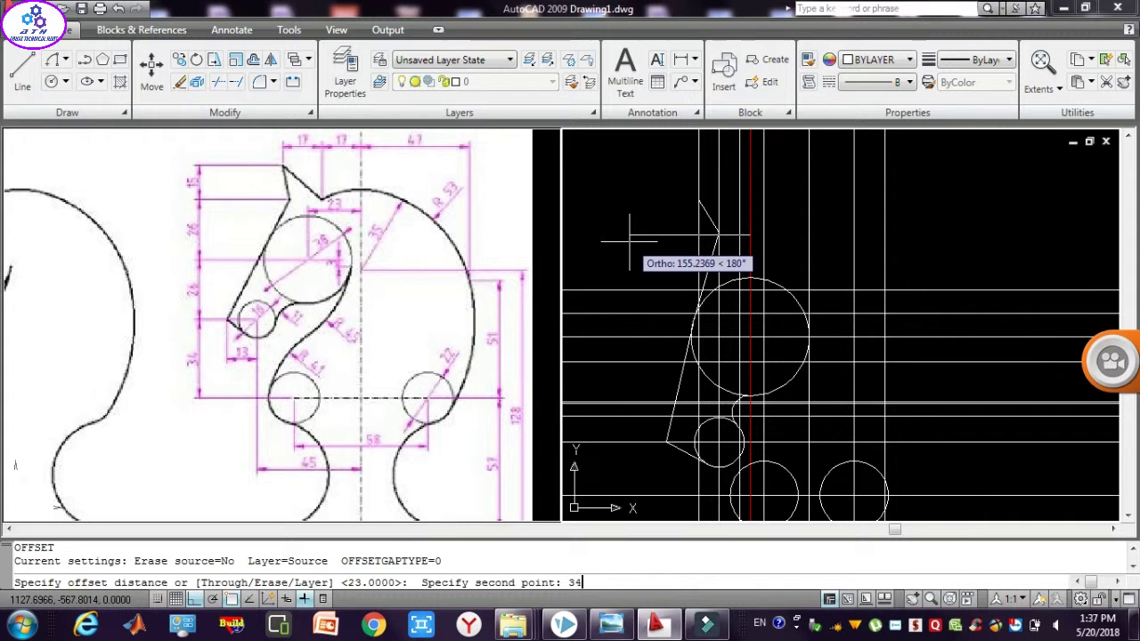
pyautogui.press('Return')
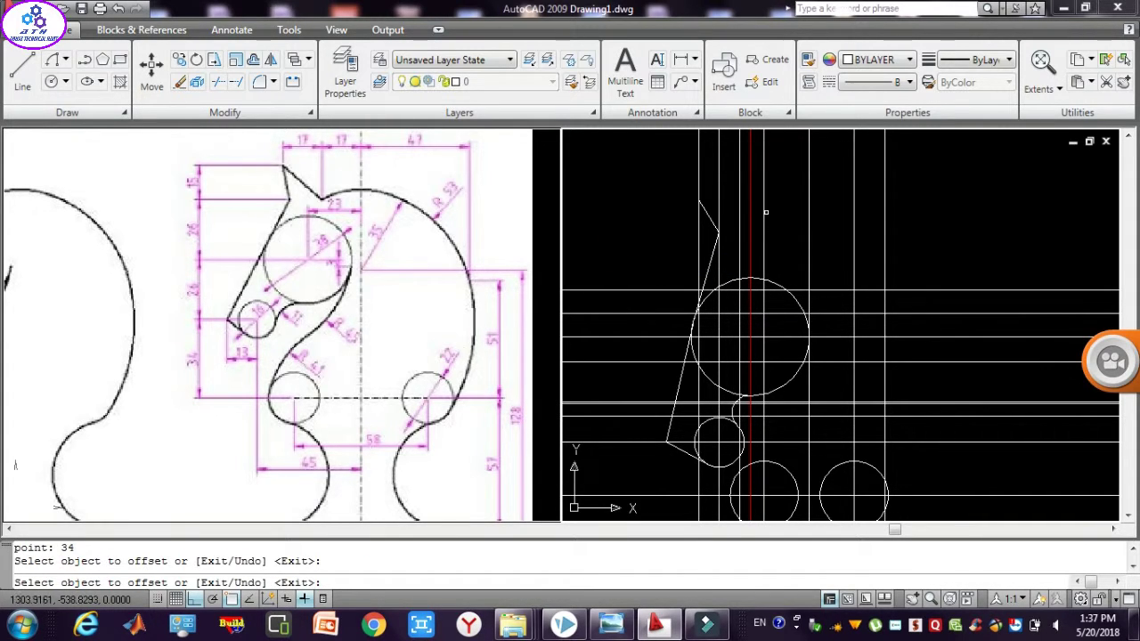
pyautogui.click(753, 212)
pyautogui.click(590, 242)
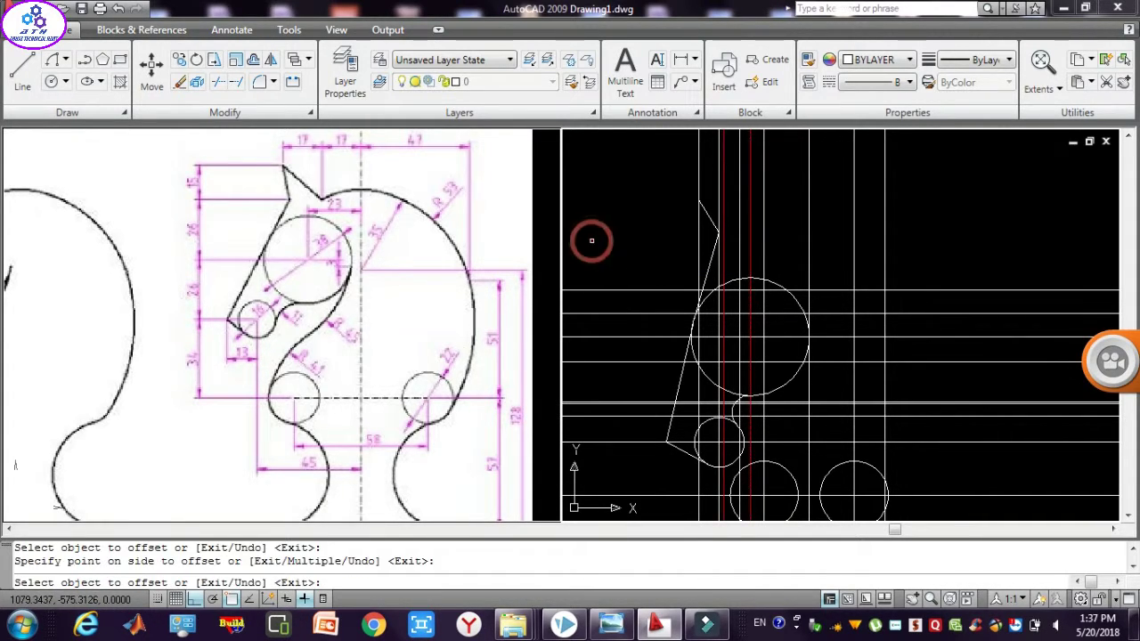
pyautogui.press('Escape')
pyautogui.press('Escape')
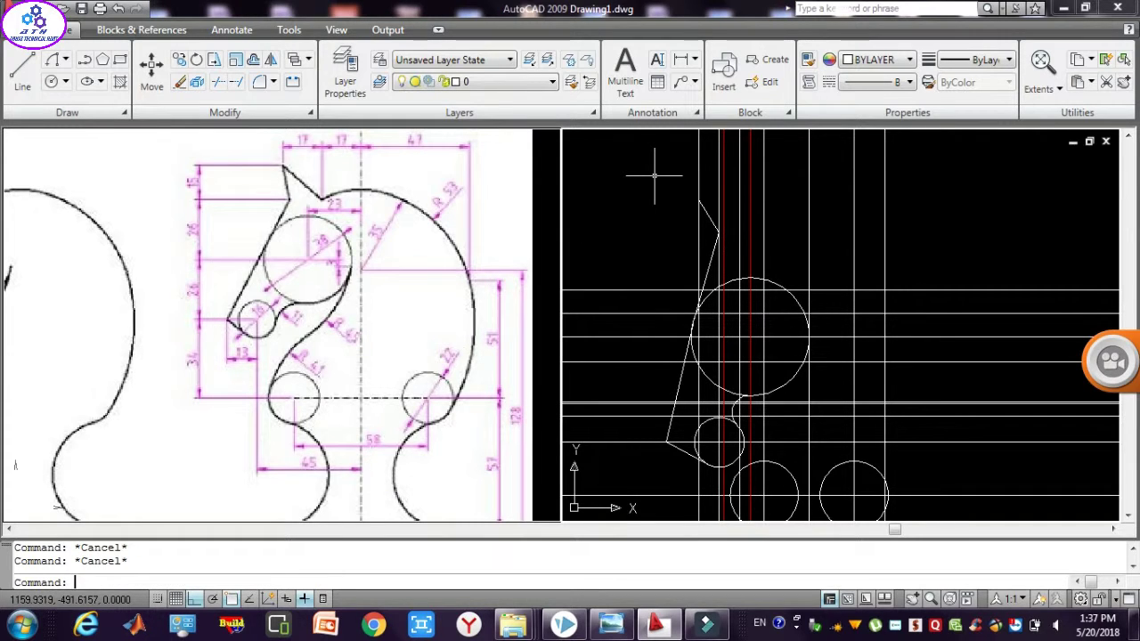
pyautogui.write('l')
# Draw a line from the slanted line's endpoint, then undo that segment.
pyautogui.press('Return')
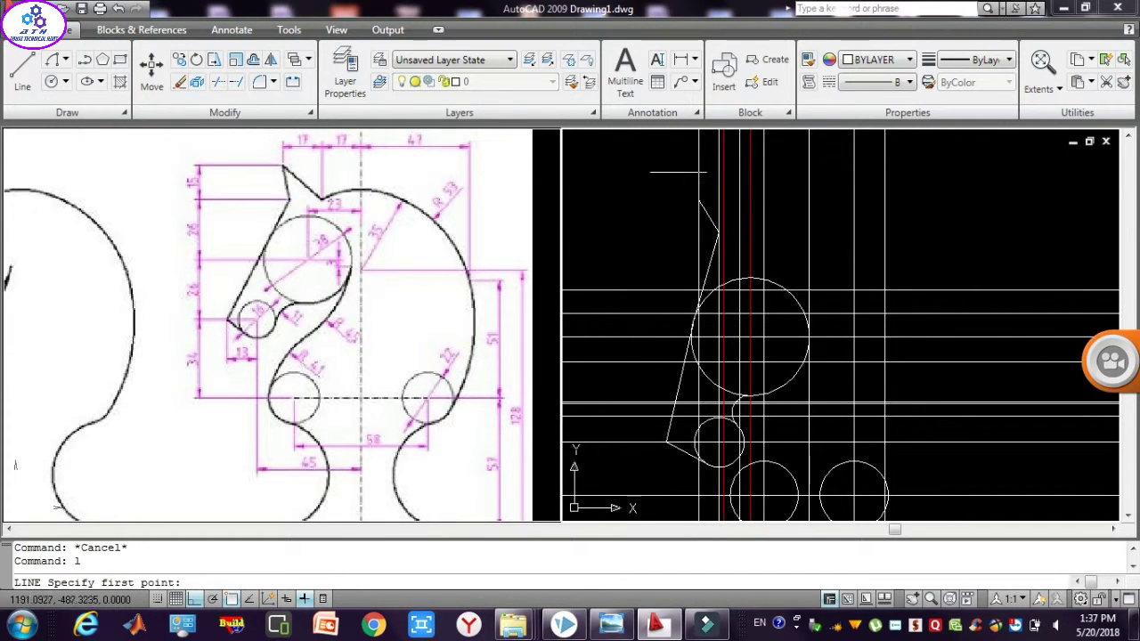
pyautogui.click(698, 199)
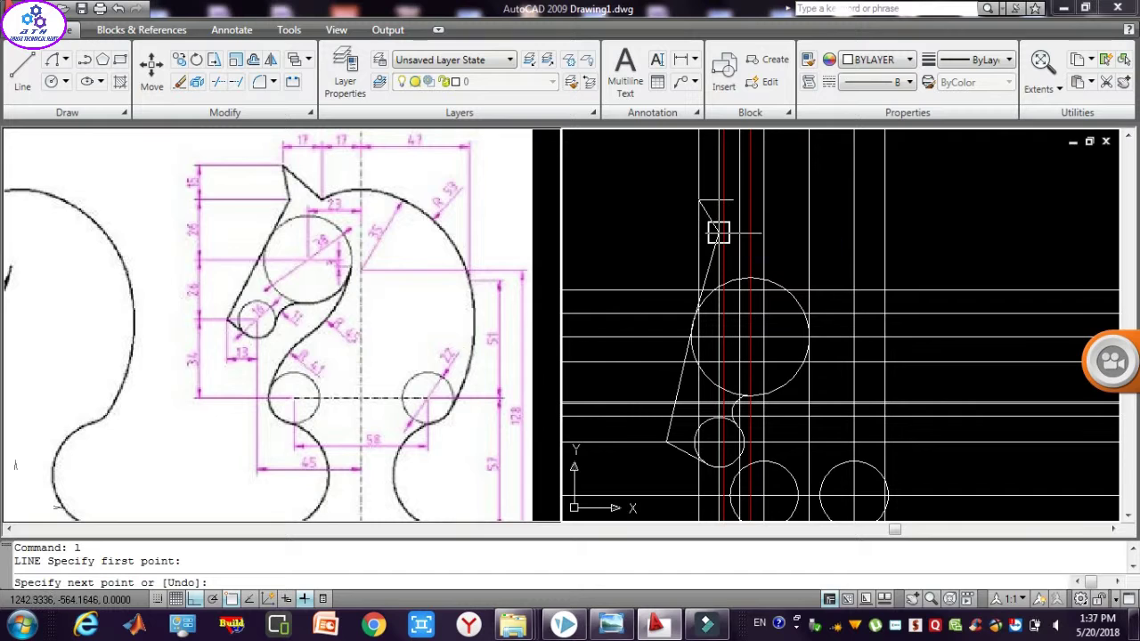
pyautogui.click(738, 233)
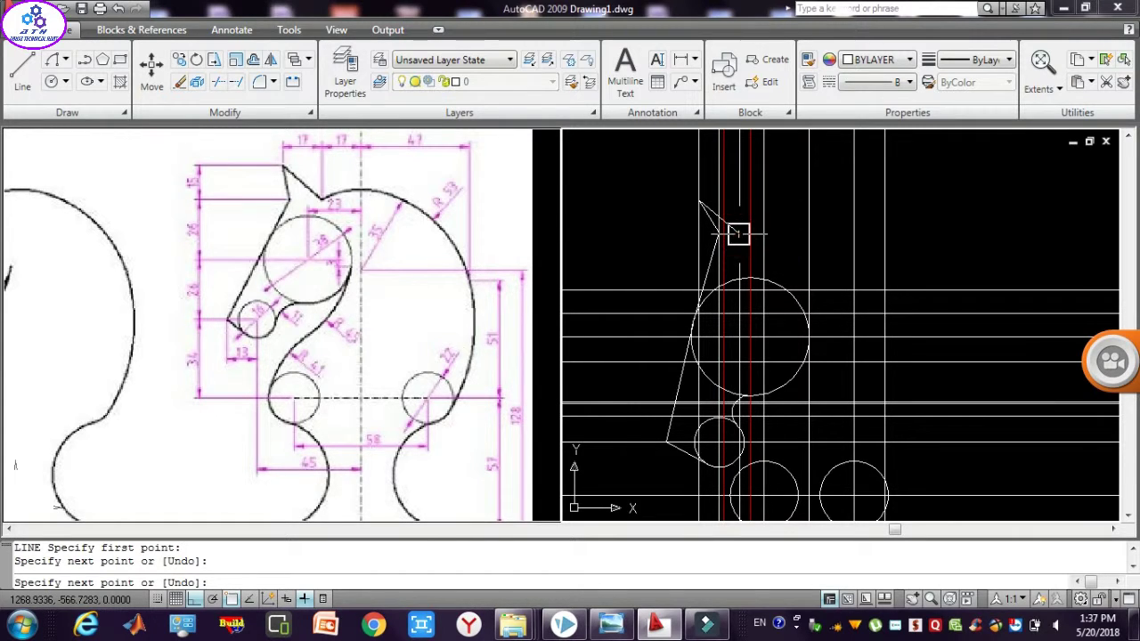
pyautogui.hotkey('ctrl', 'z')
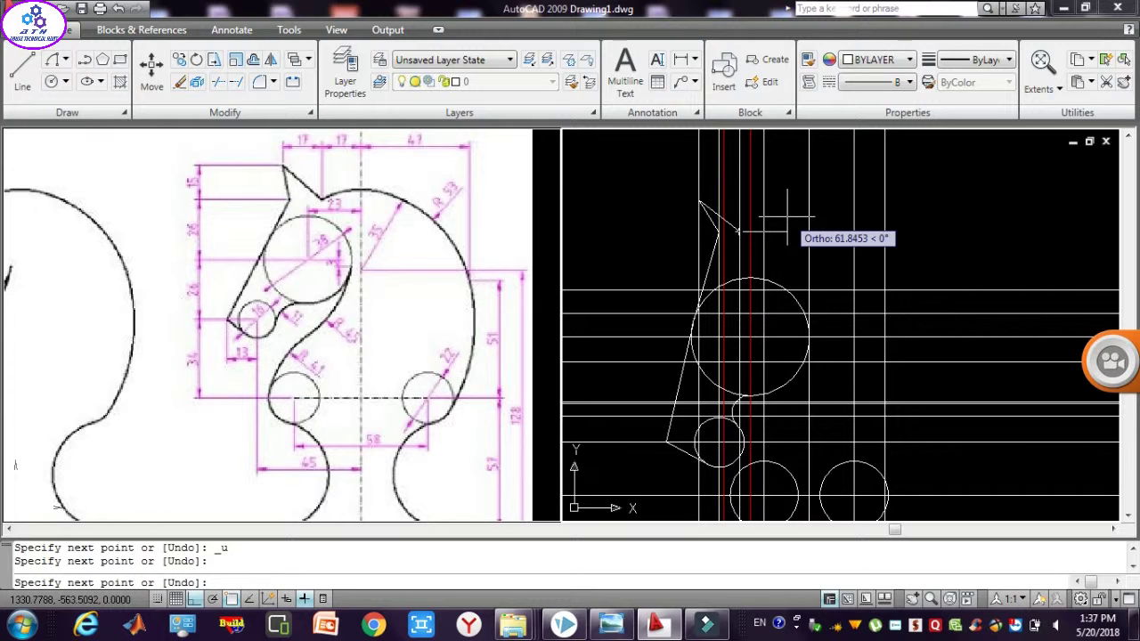
pyautogui.press('Escape')
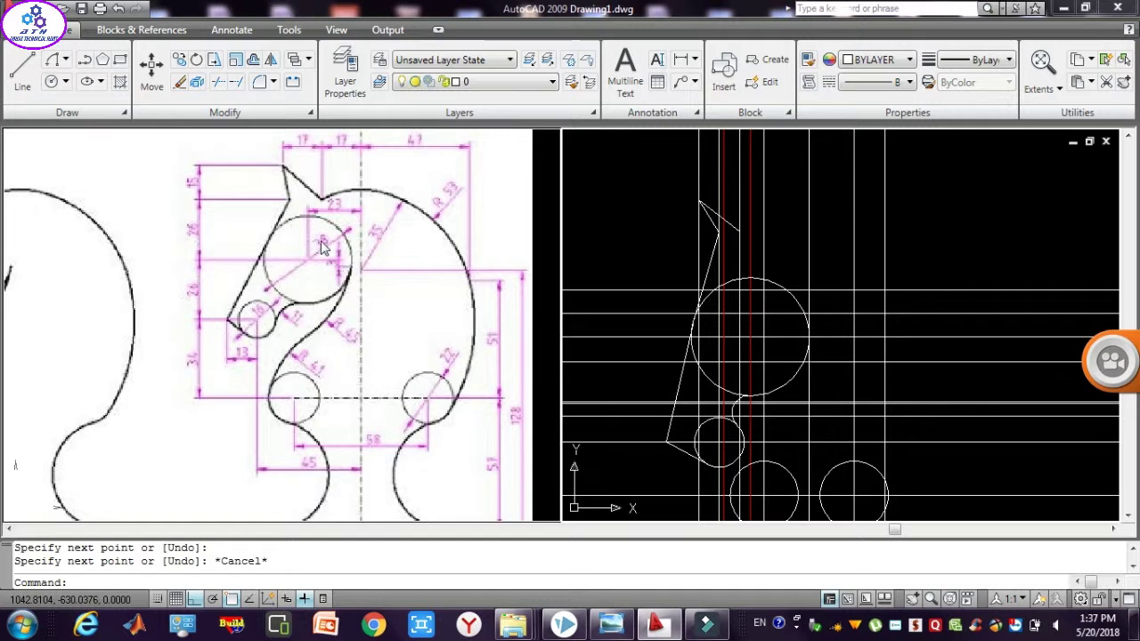
pyautogui.click(53, 60)
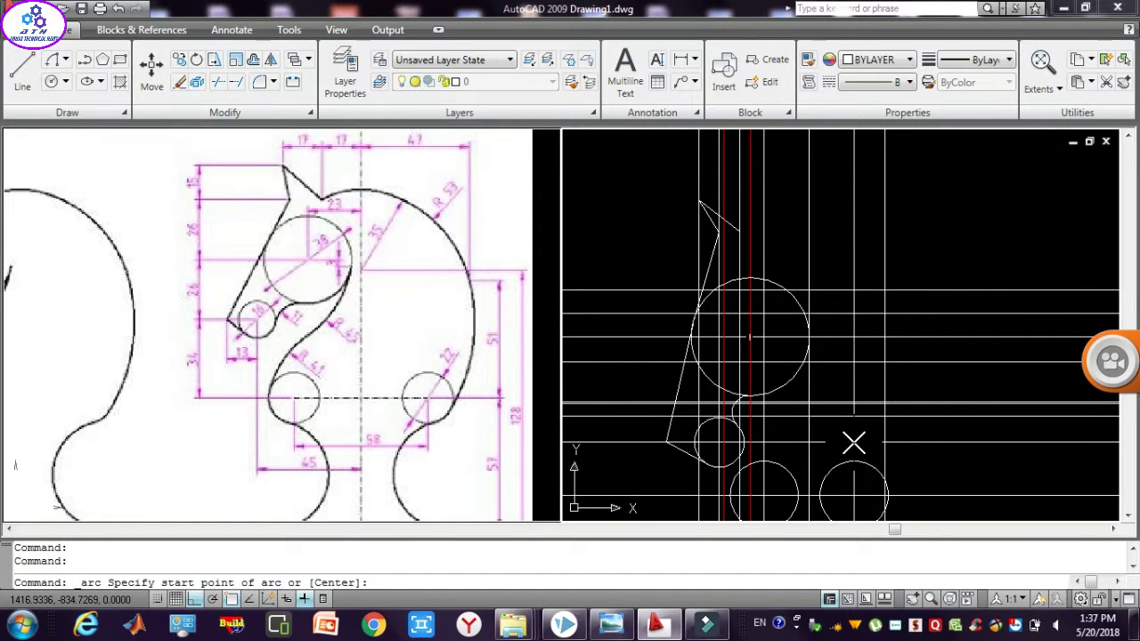
pyautogui.click(887, 492)
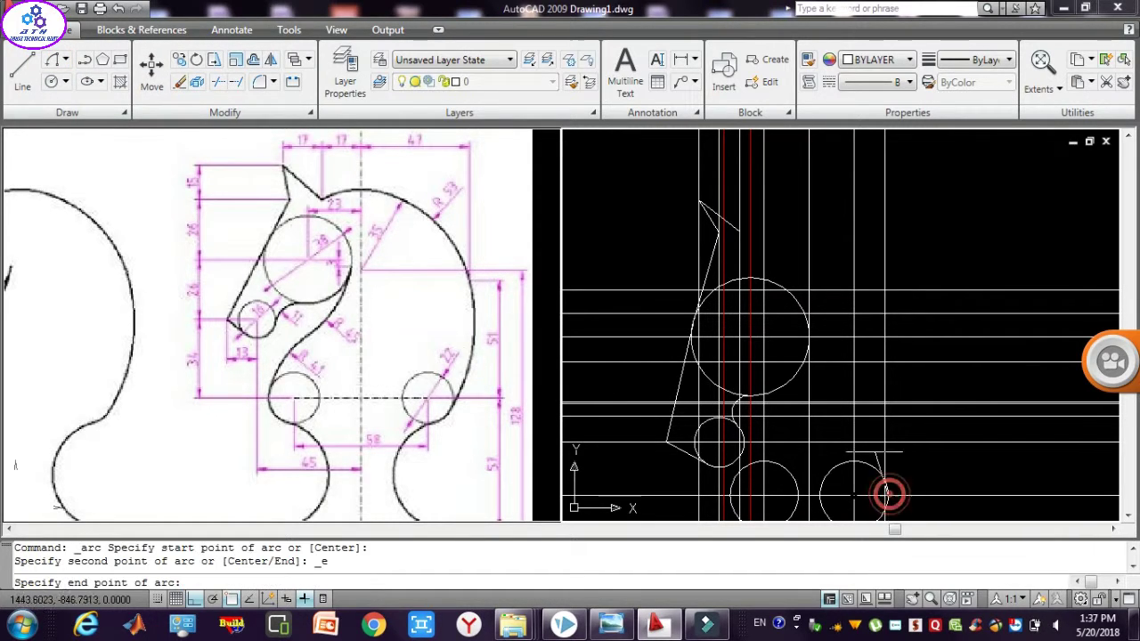
pyautogui.click(740, 230)
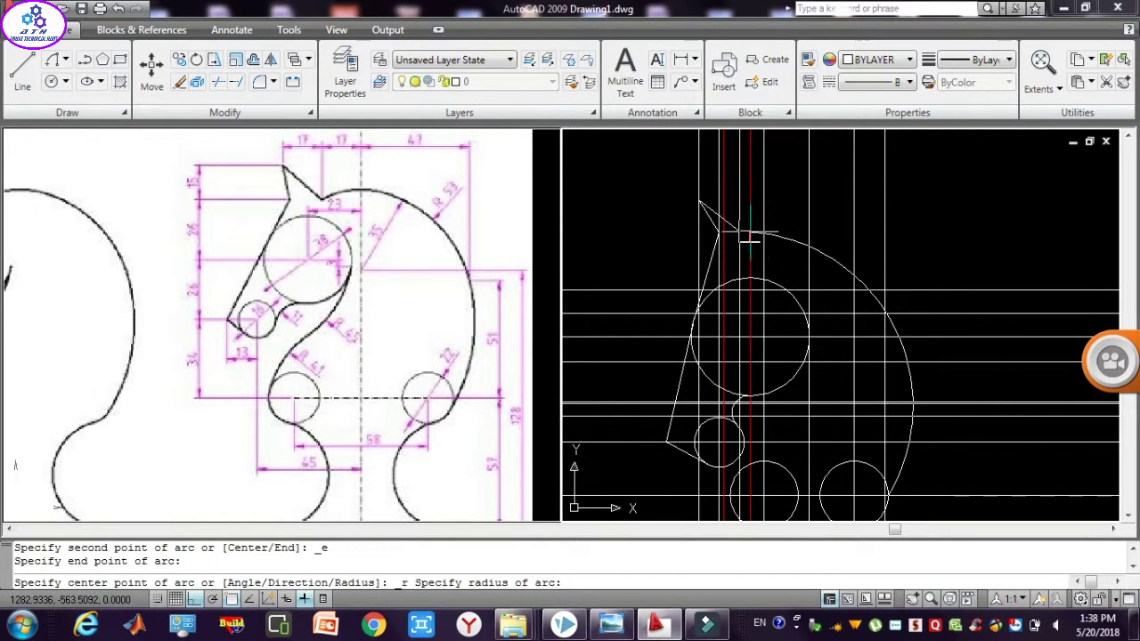
pyautogui.click(740, 229)
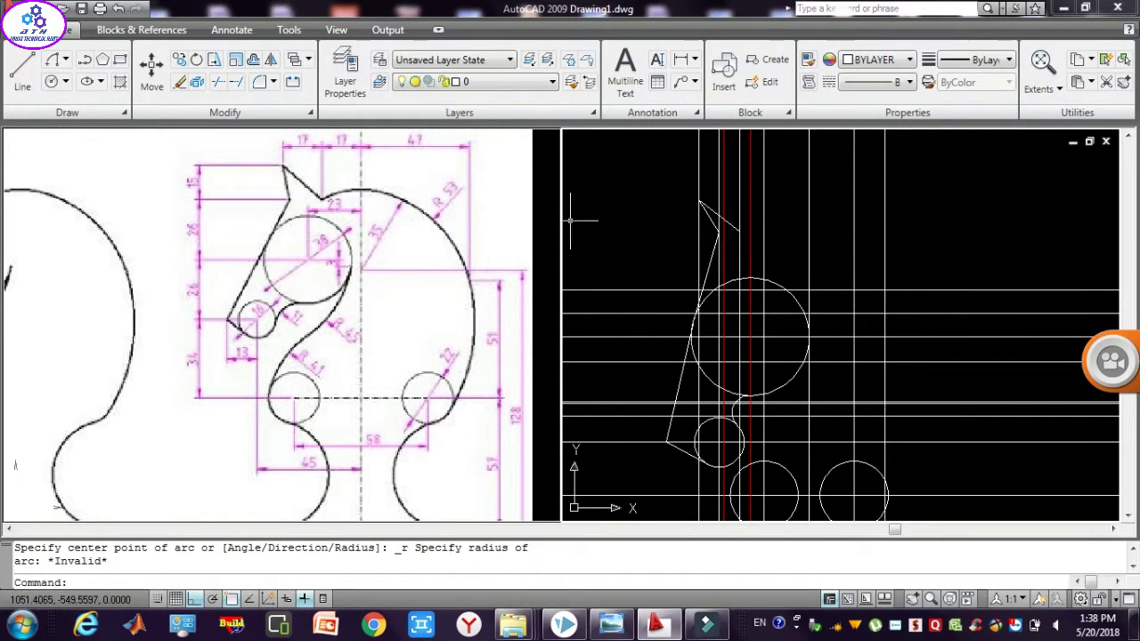
pyautogui.click(53, 61)
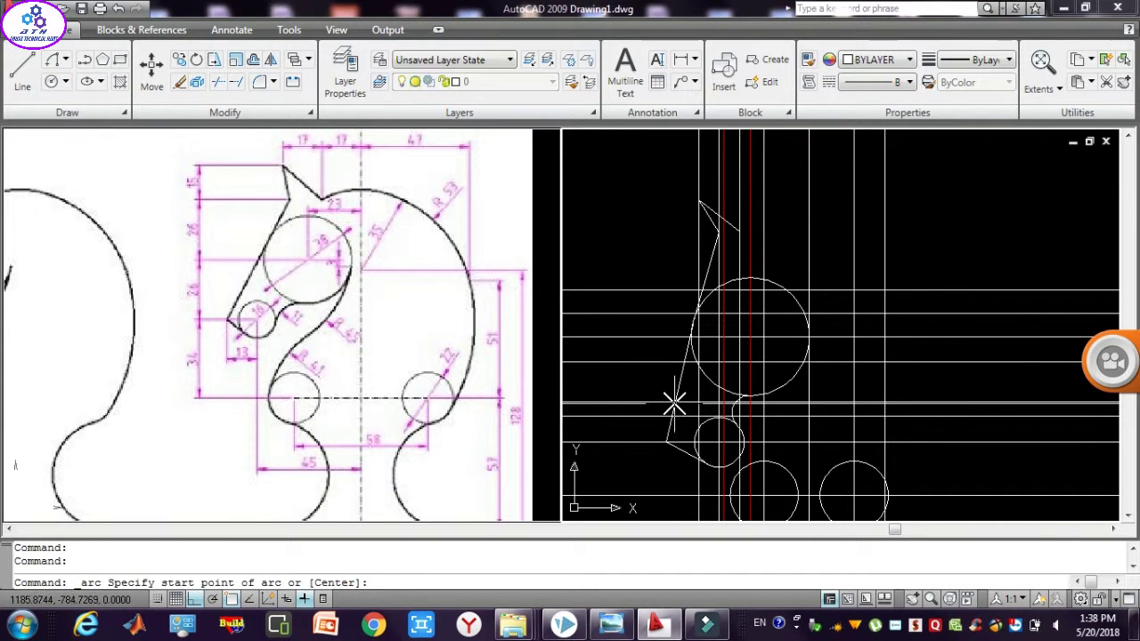
pyautogui.click(885, 495)
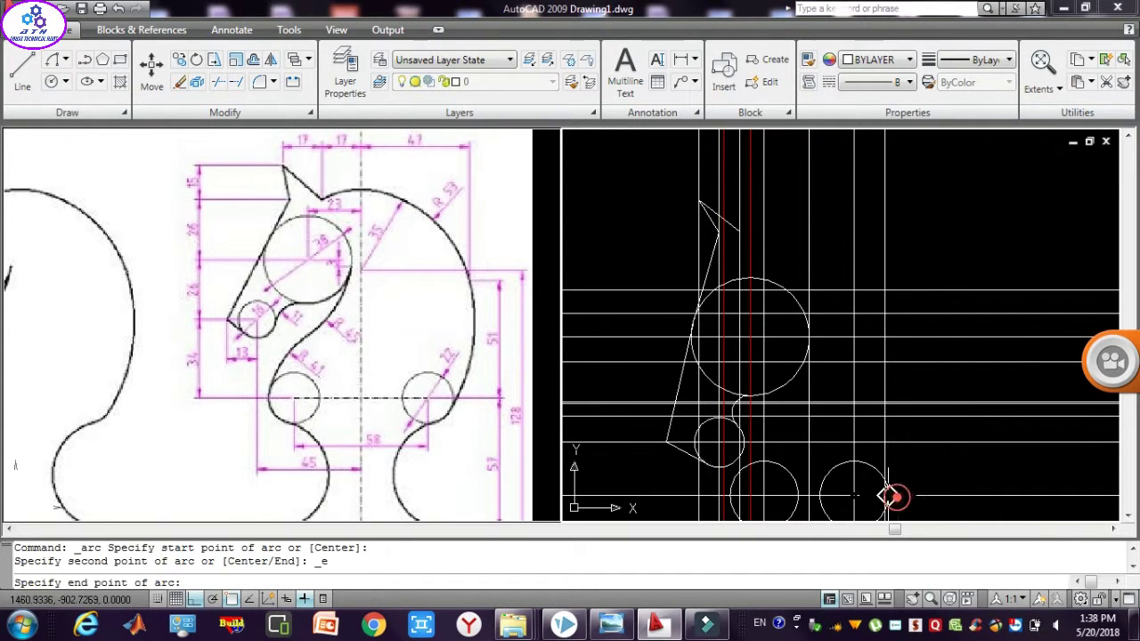
pyautogui.click(739, 230)
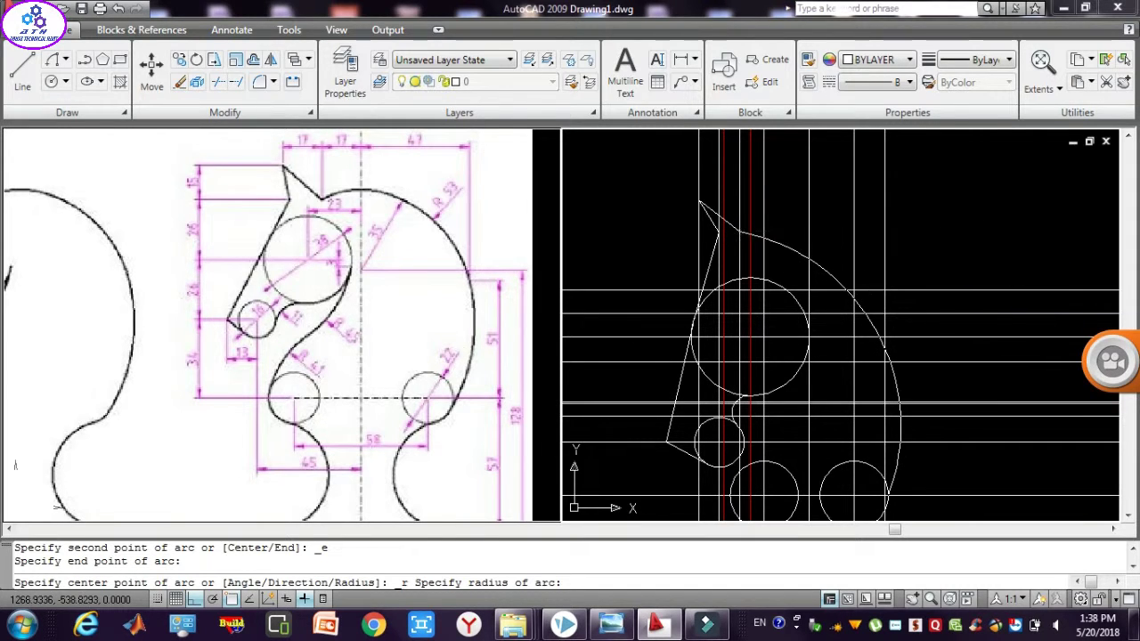
pyautogui.click(596, 224)
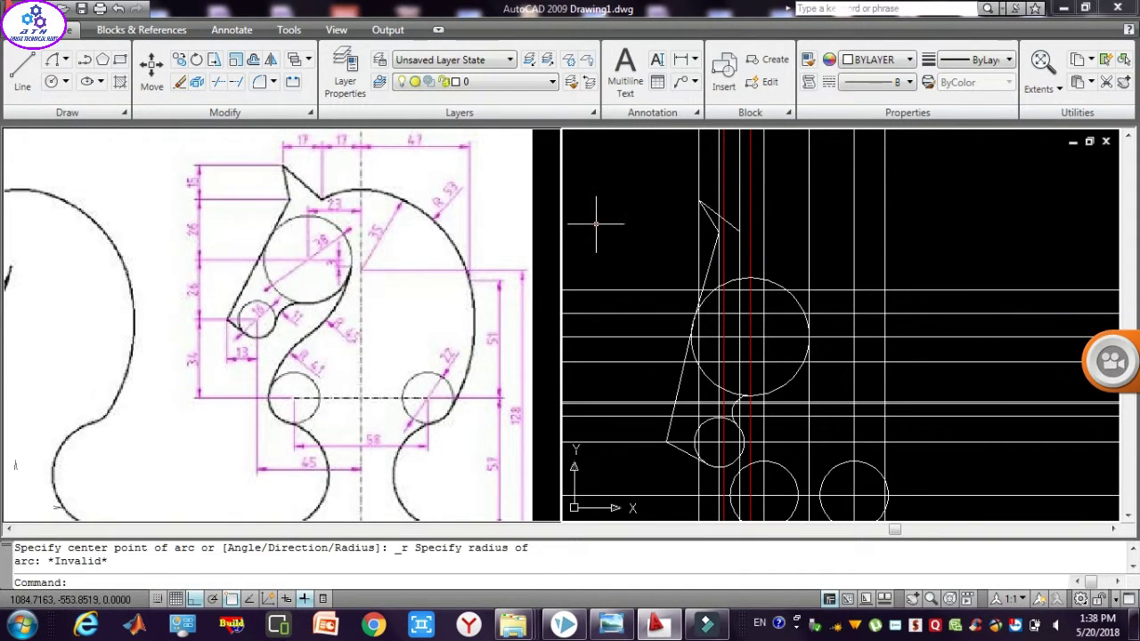
pyautogui.press('Escape')
pyautogui.press('Escape')
# Pan the traced drawing upward to show its lower part.
pyautogui.write('p')
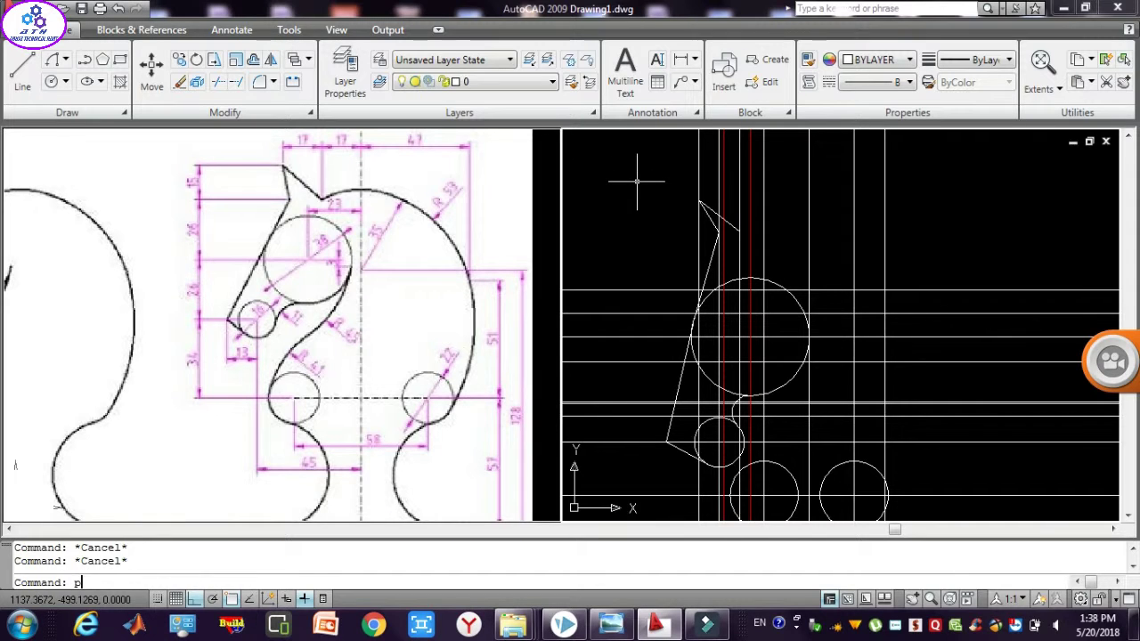
pyautogui.press('Return')
pyautogui.moveTo(702, 254); pyautogui.dragTo(703, 124)
pyautogui.moveTo(710, 344); pyautogui.dragTo(707, 331)
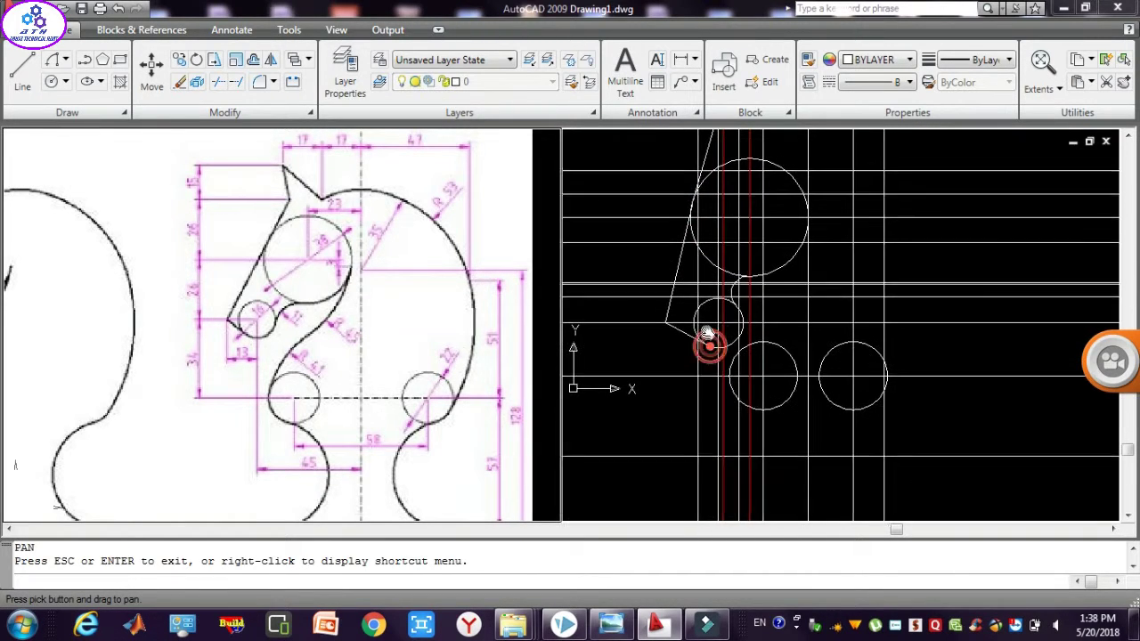
pyautogui.press('Escape')
pyautogui.press('Escape')
pyautogui.press('Escape')
pyautogui.write('pp')
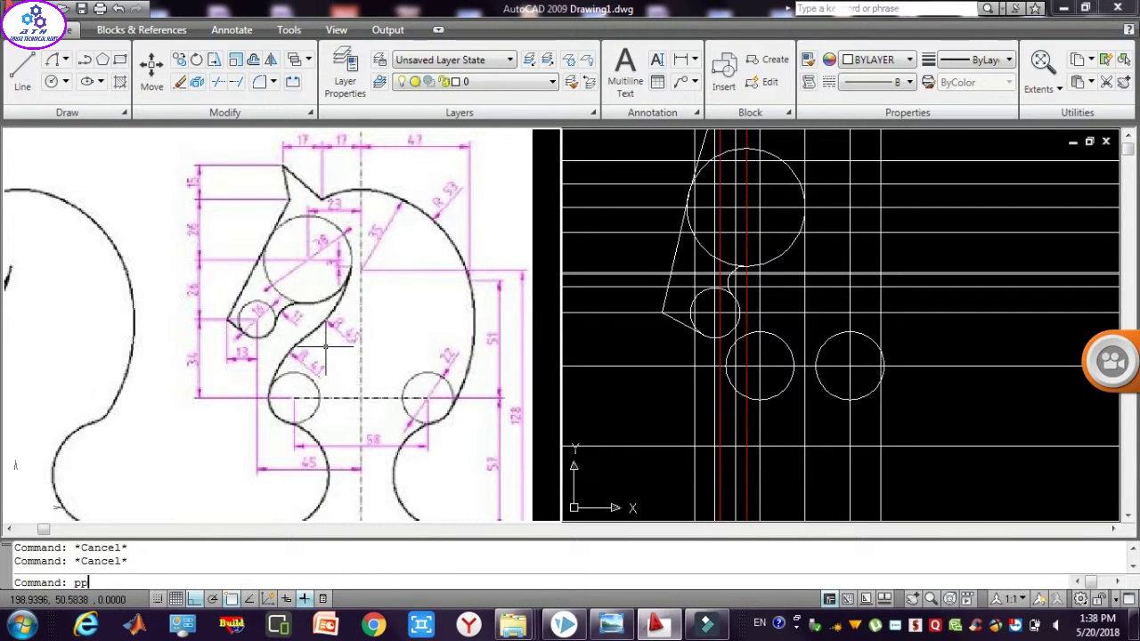
# Pan the reference image view up to reveal the knight's base.
pyautogui.press('Return')
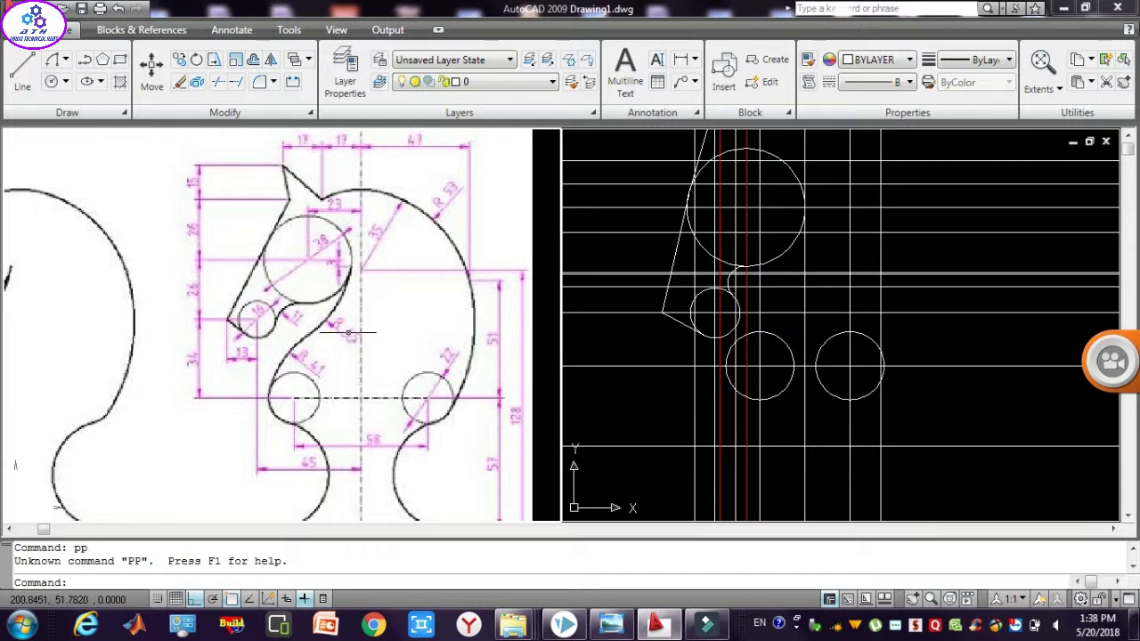
pyautogui.click(301, 297)
pyautogui.click(169, 230)
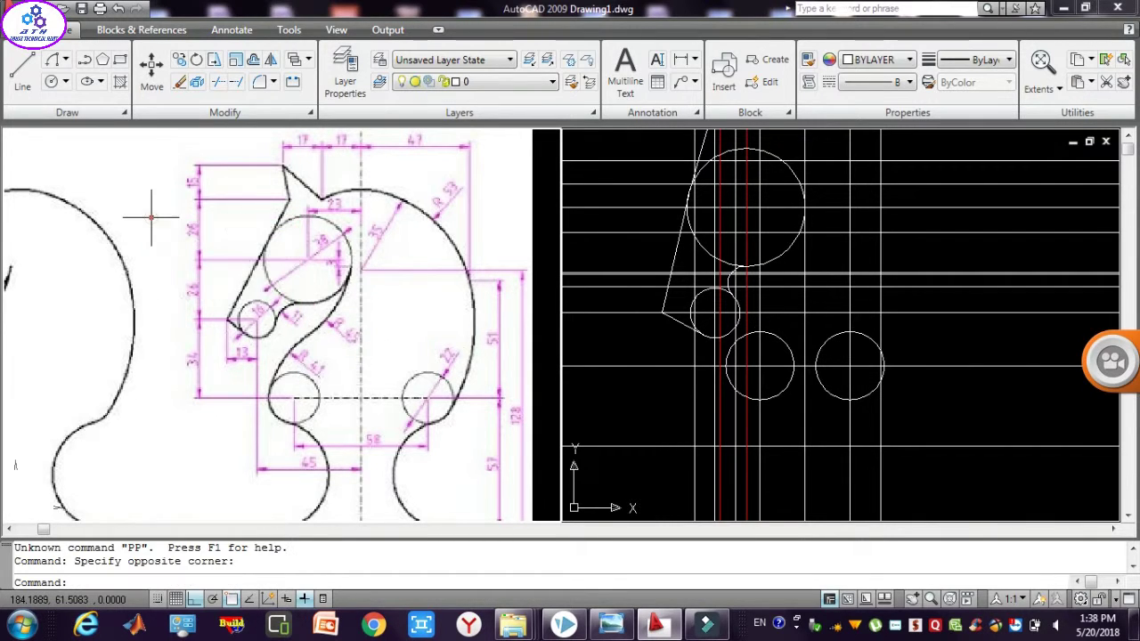
pyautogui.write('p')
pyautogui.press('Return')
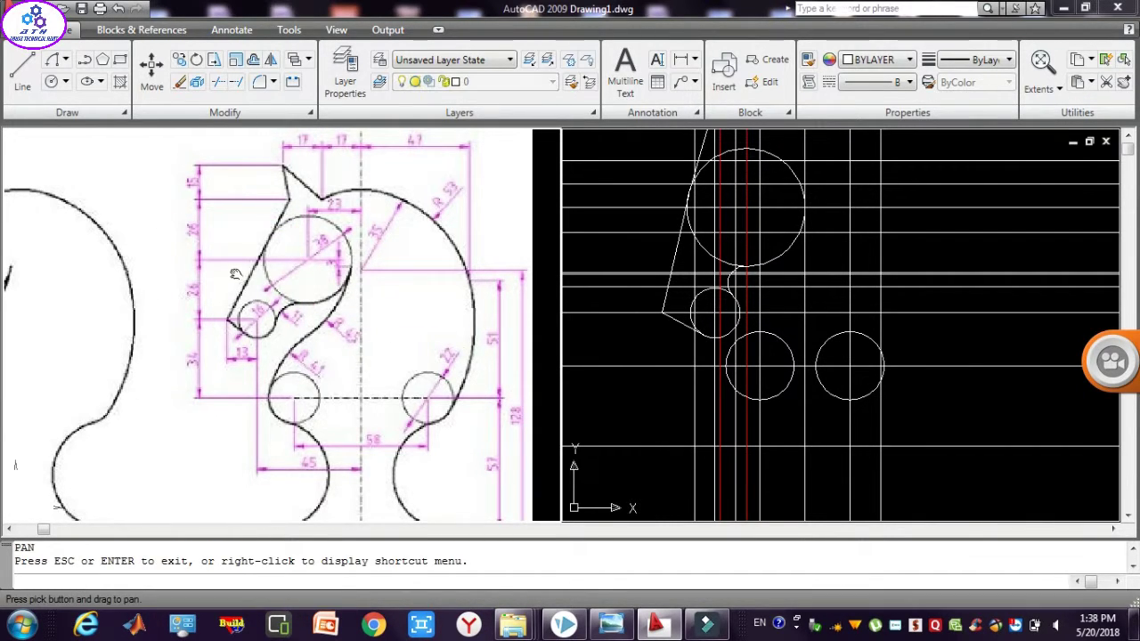
pyautogui.moveTo(237, 273)
pyautogui.mouseDown()
pyautogui.moveTo(254, 236)
pyautogui.moveTo(277, 259)
pyautogui.mouseUp()
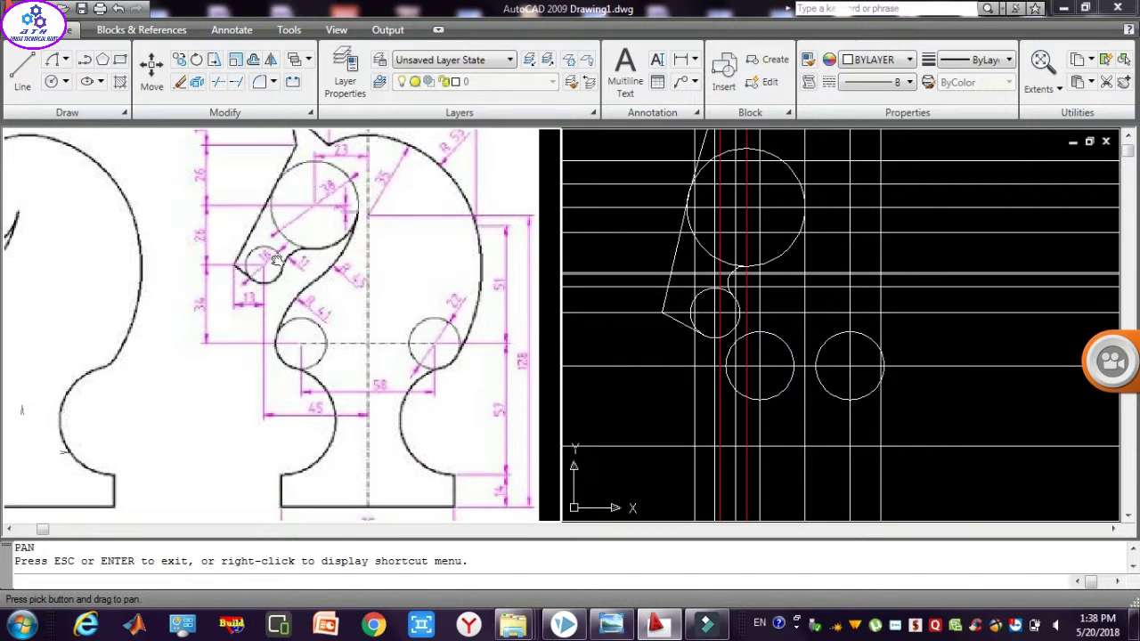
pyautogui.press('Escape')
pyautogui.press('Escape')
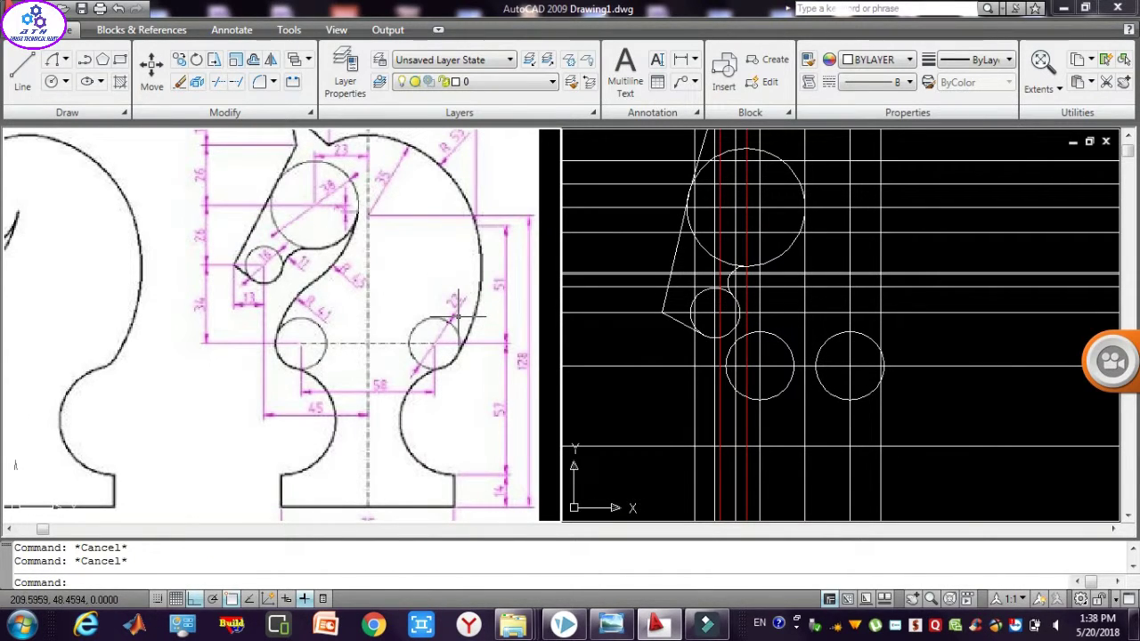
# Offset the lowest horizontal construction line 28 units downward.
pyautogui.click(696, 398)
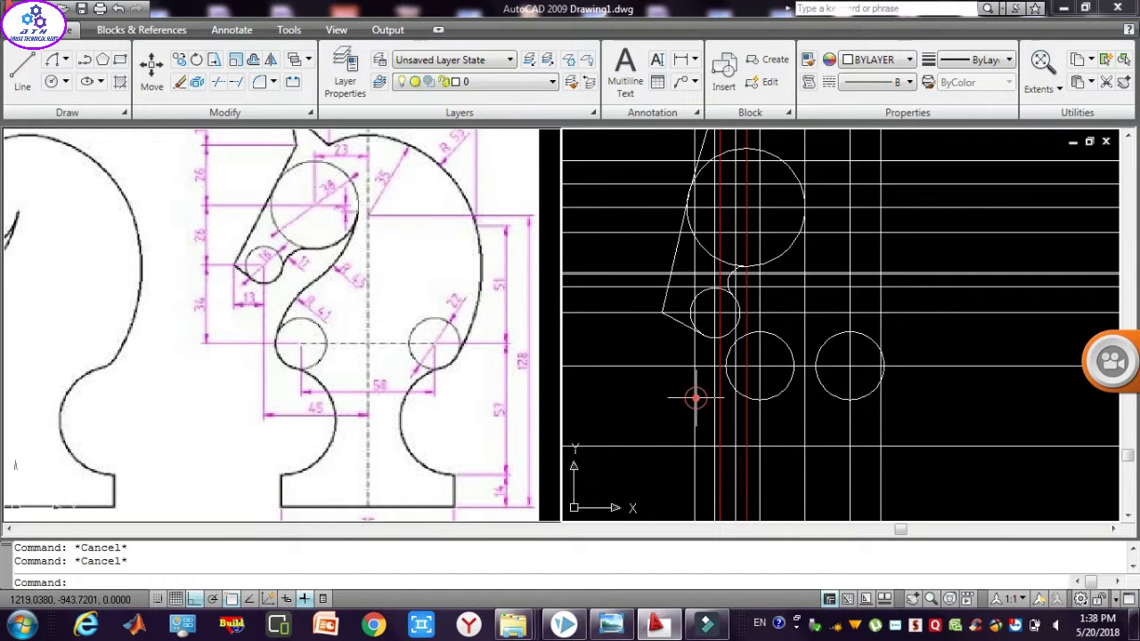
pyautogui.click(970, 432)
pyautogui.click(951, 447)
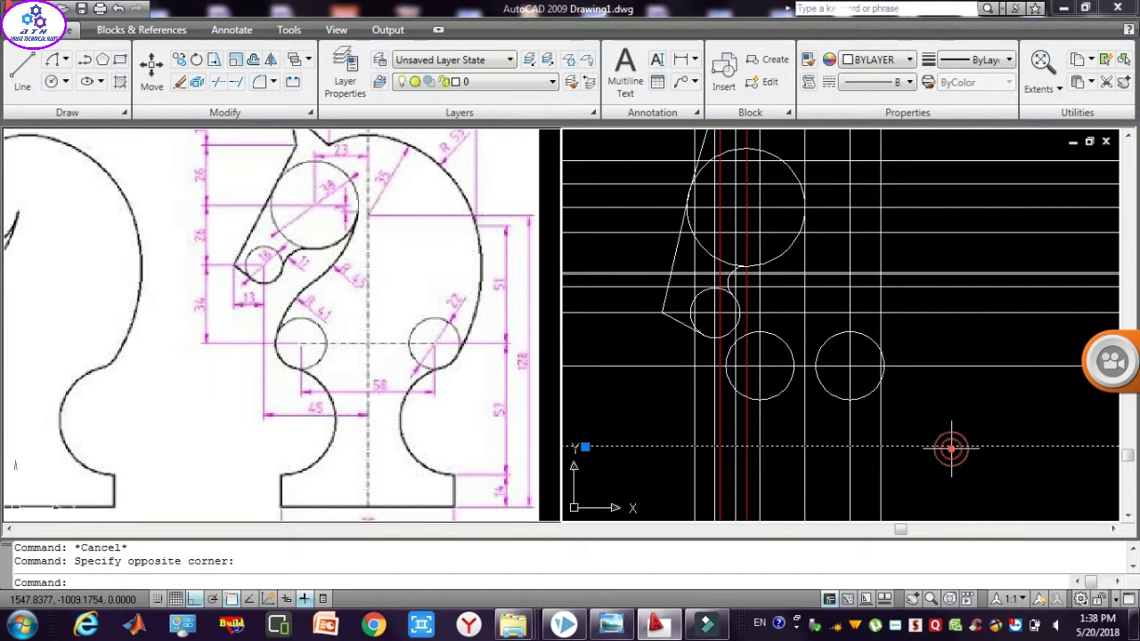
pyautogui.write('o')
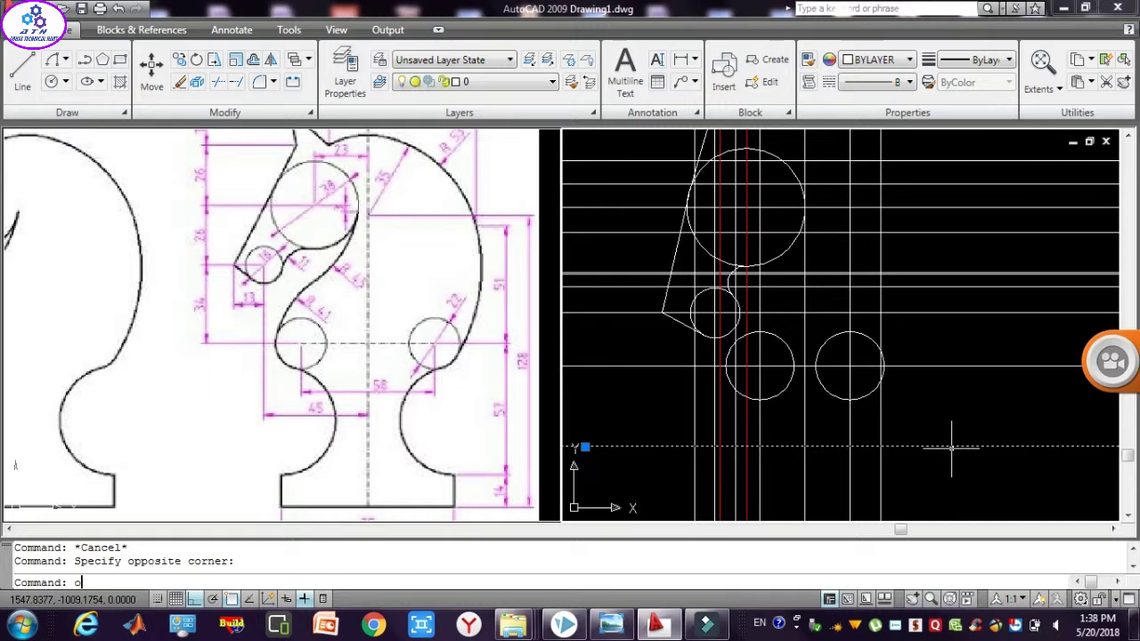
pyautogui.press('Return')
pyautogui.click(951, 447)
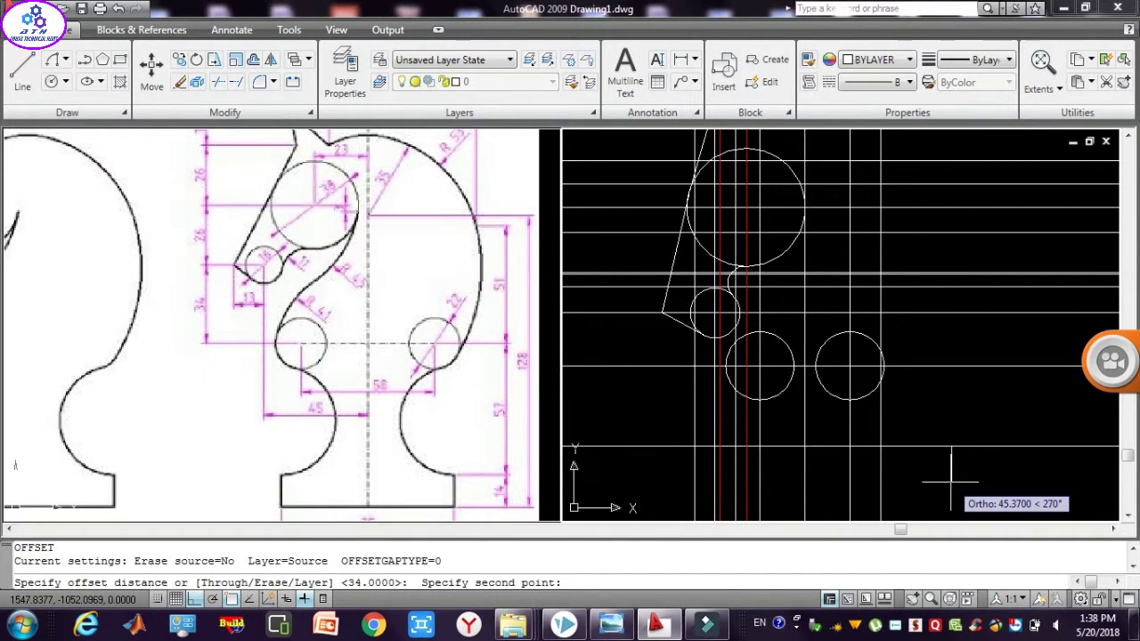
pyautogui.write('28')
pyautogui.press('Return')
pyautogui.click(951, 481)
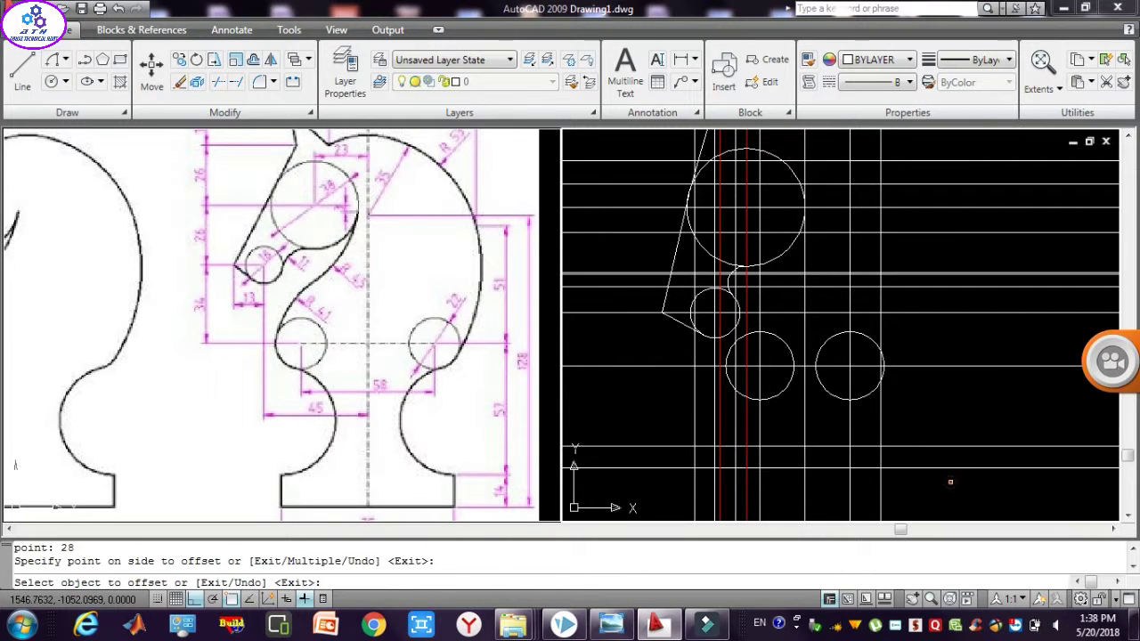
pyautogui.press('Escape')
pyautogui.press('Escape')
pyautogui.press('Escape')
pyautogui.write('p')
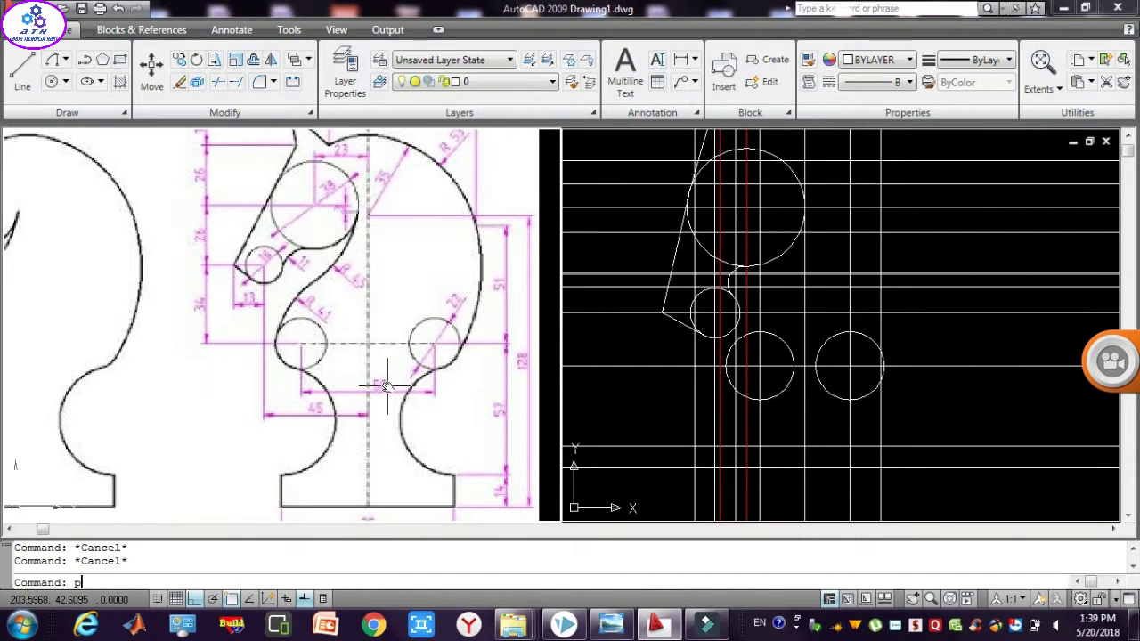
# Pan the reference image up slightly to show the base width 75.
pyautogui.press('Return')
pyautogui.moveTo(386, 386); pyautogui.dragTo(383, 368)
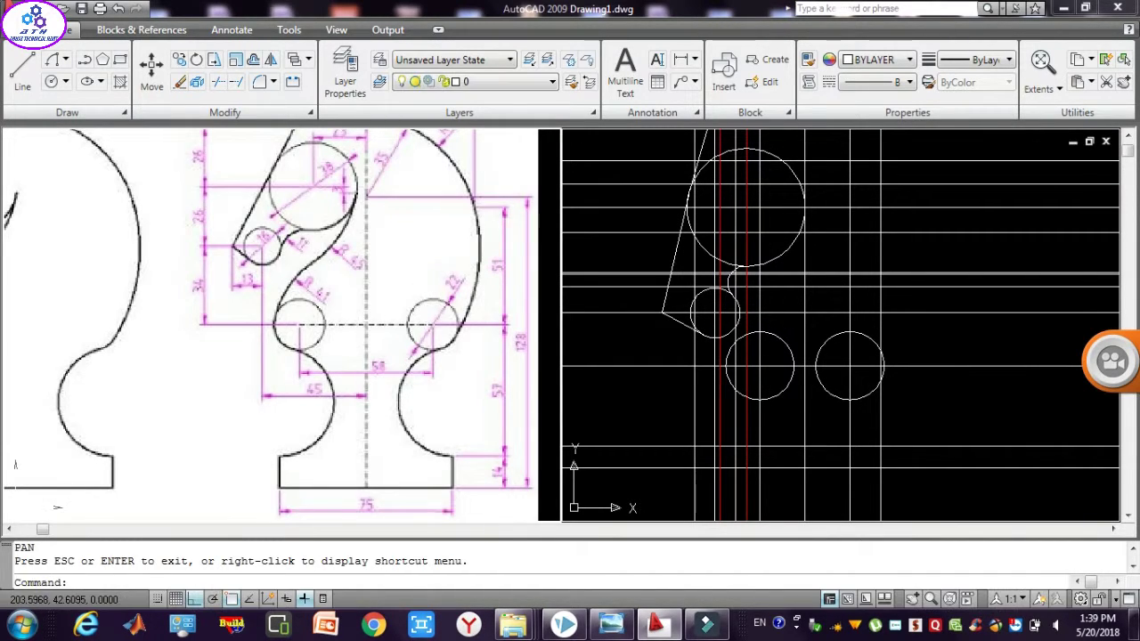
pyautogui.press('Escape')
pyautogui.press('Escape')
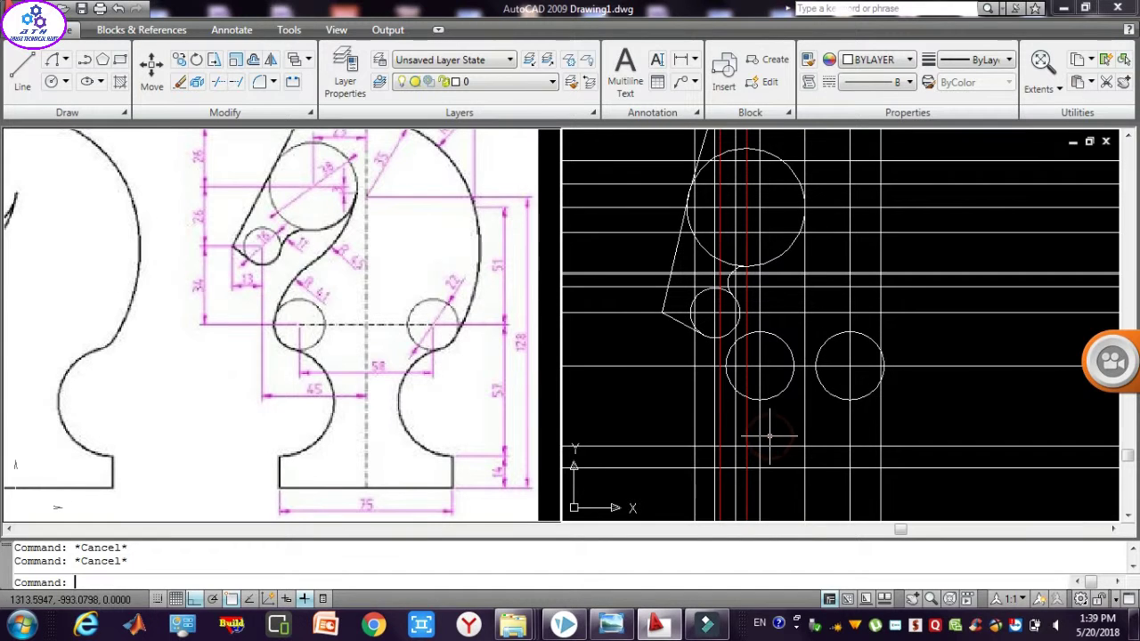
pyautogui.click(814, 446)
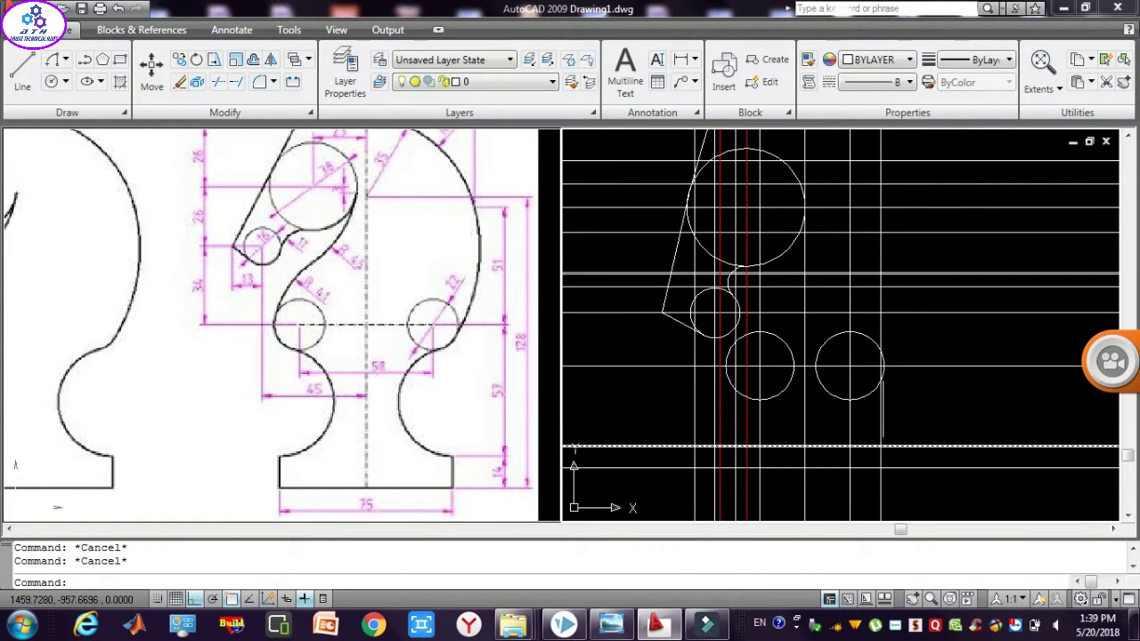
pyautogui.press('Escape')
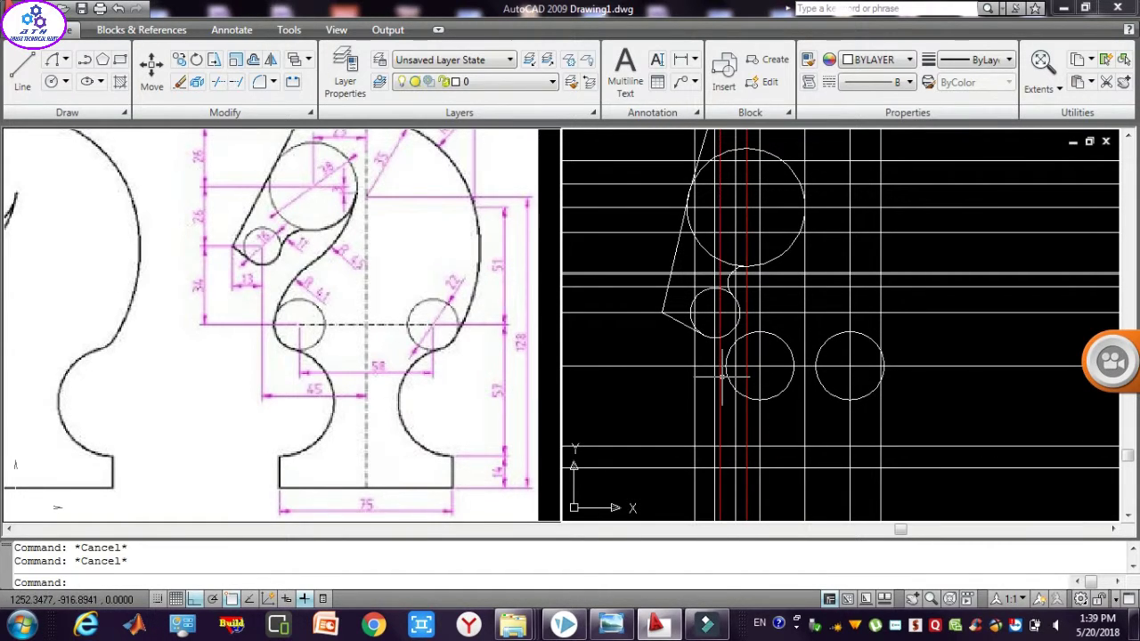
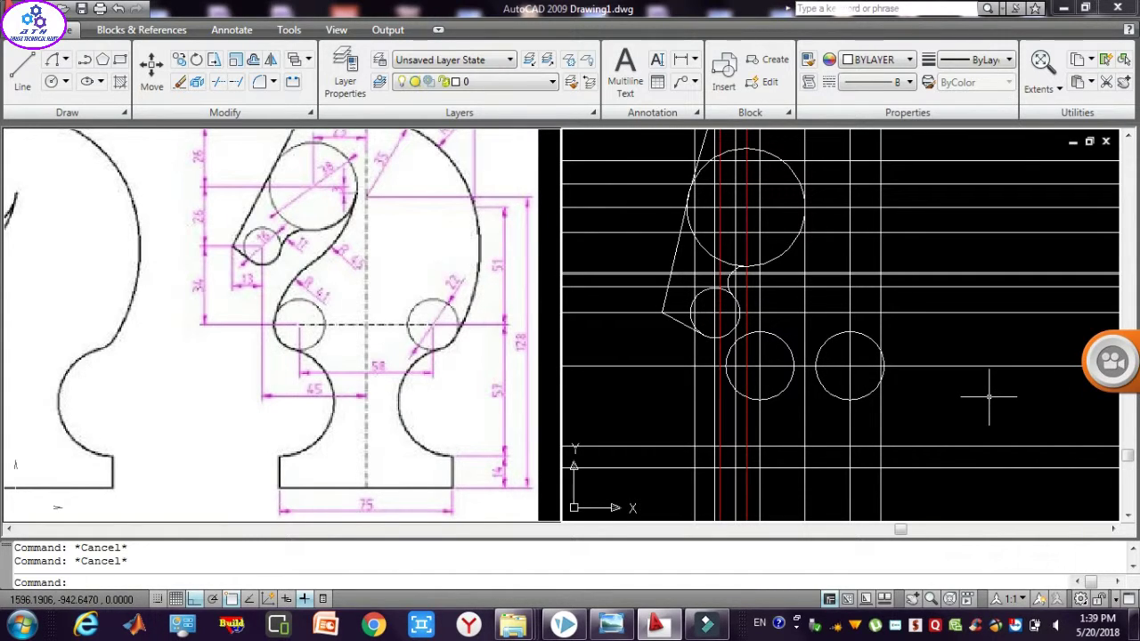
pyautogui.write('c')
# Draw a trial circle beside the others, resize it, then delete it.
pyautogui.press('Return')
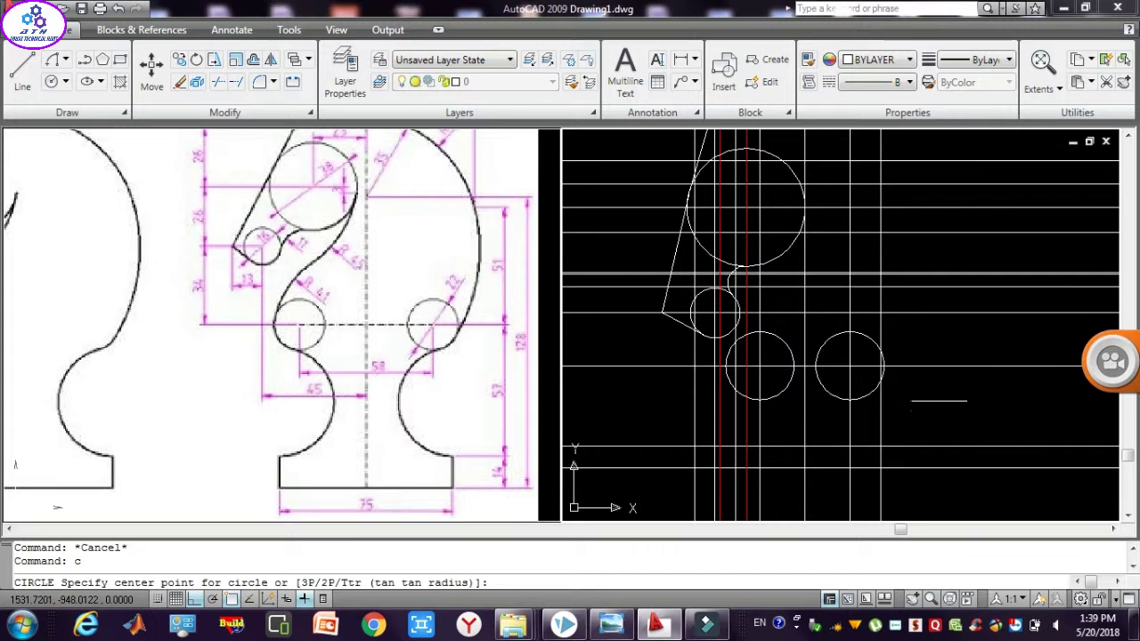
pyautogui.click(941, 400)
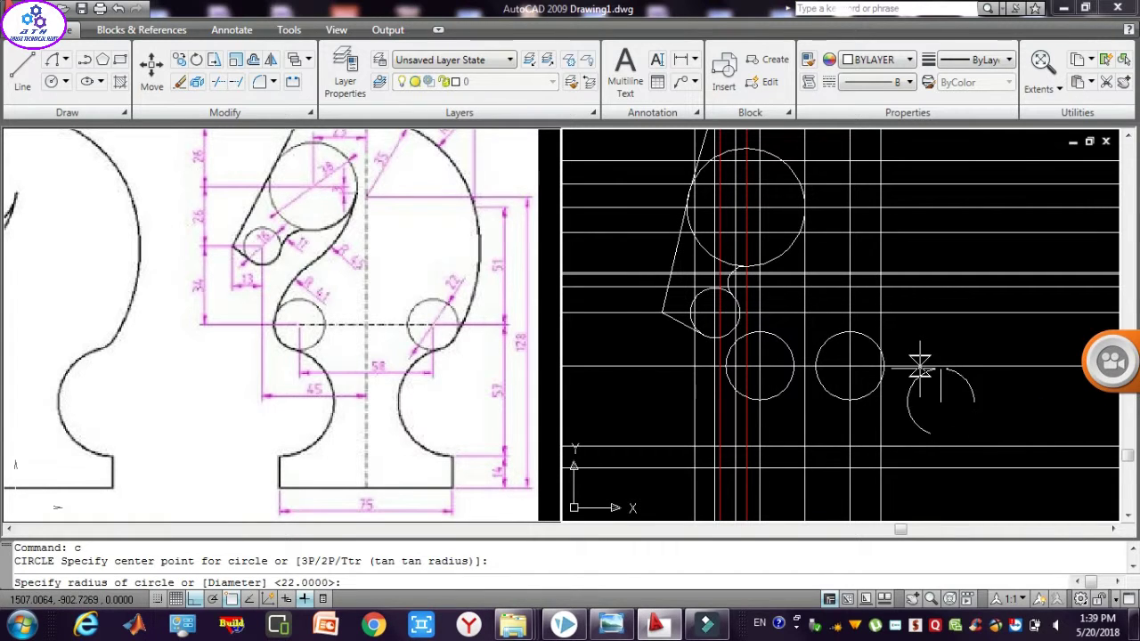
pyautogui.click(922, 361)
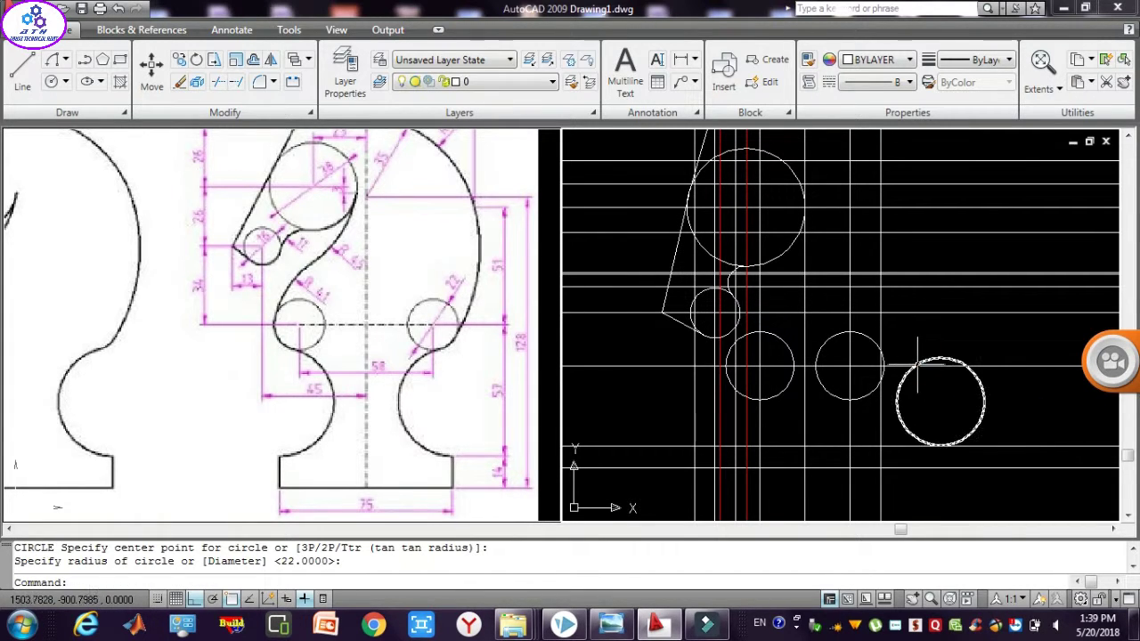
pyautogui.click(927, 359)
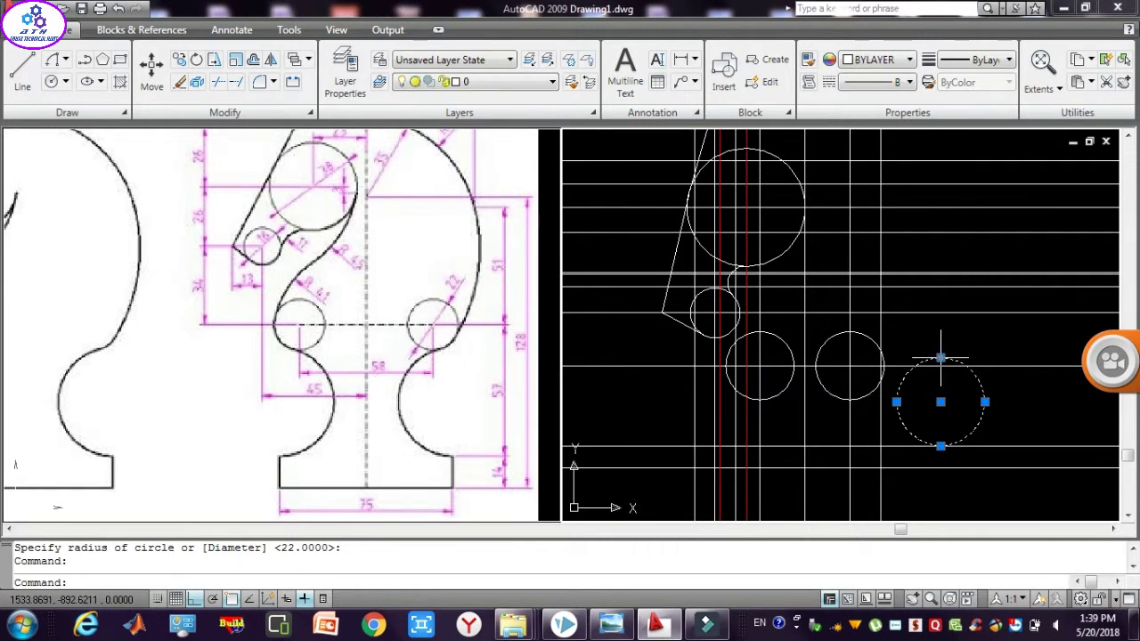
pyautogui.click(940, 357)
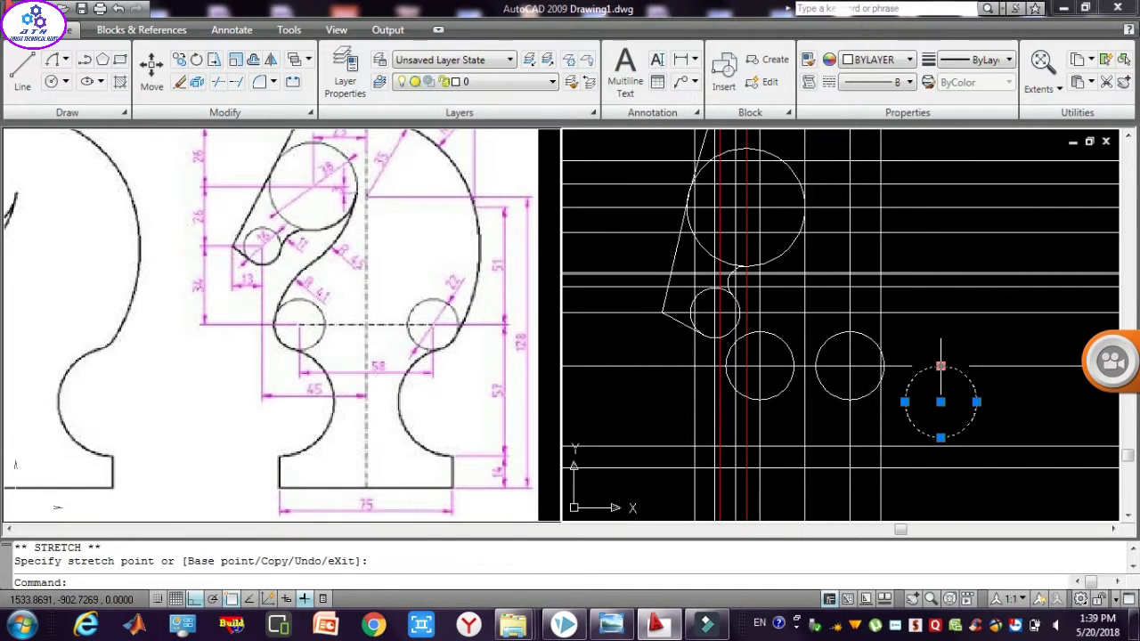
pyautogui.press('Delete')
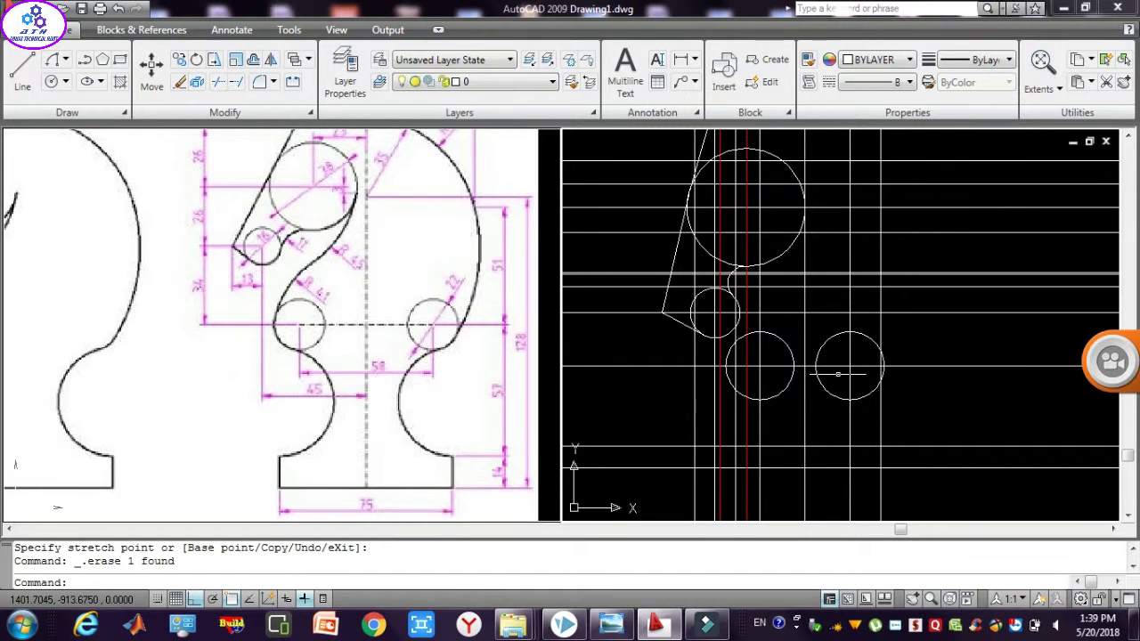
pyautogui.write('p')
# Draw a start-end-radius arc from the lower right circle up to the top of the head.
pyautogui.press('Return')
pyautogui.moveTo(772, 168); pyautogui.dragTo(746, 242)
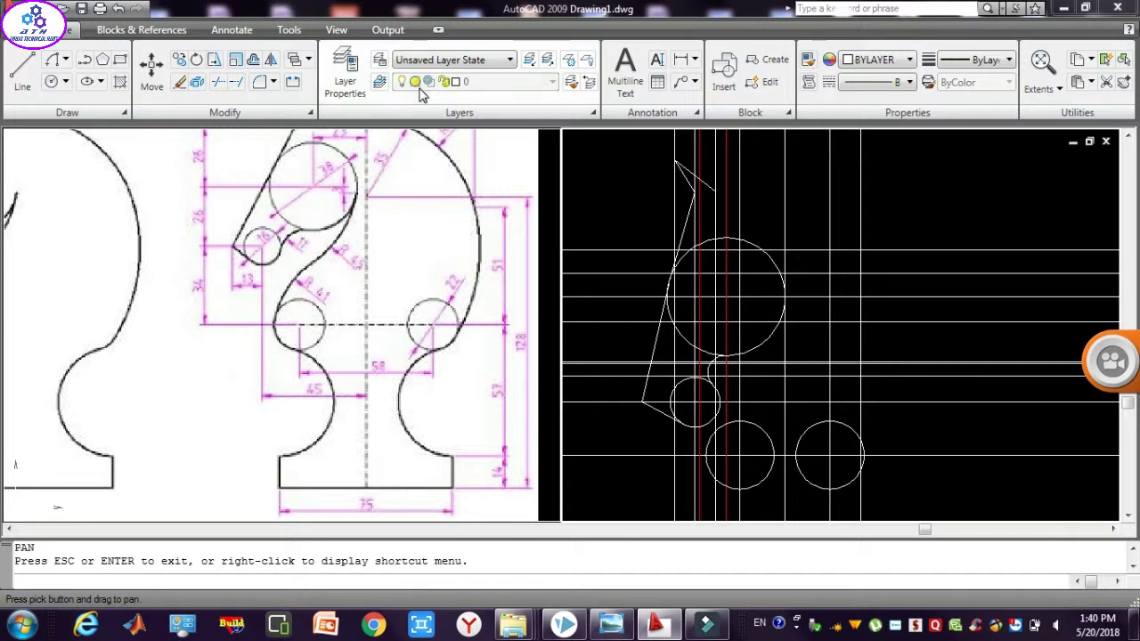
pyautogui.press('Escape')
pyautogui.press('Escape')
pyautogui.press('Return')
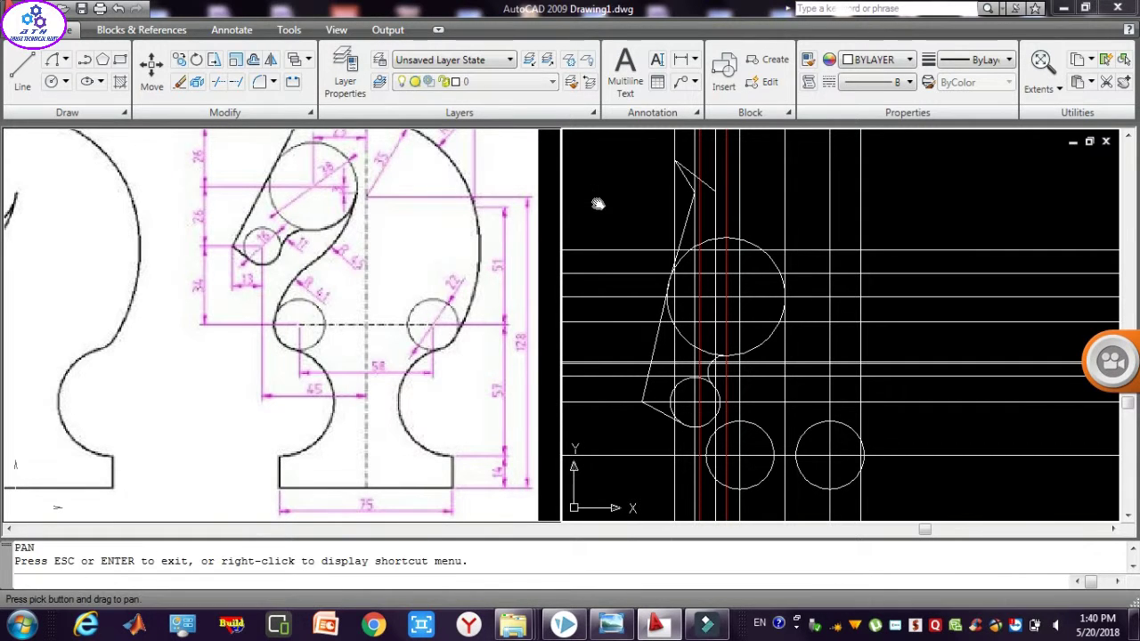
pyautogui.moveTo(652, 250)
pyautogui.mouseDown()
pyautogui.moveTo(712, 259)
pyautogui.moveTo(709, 244)
pyautogui.mouseUp()
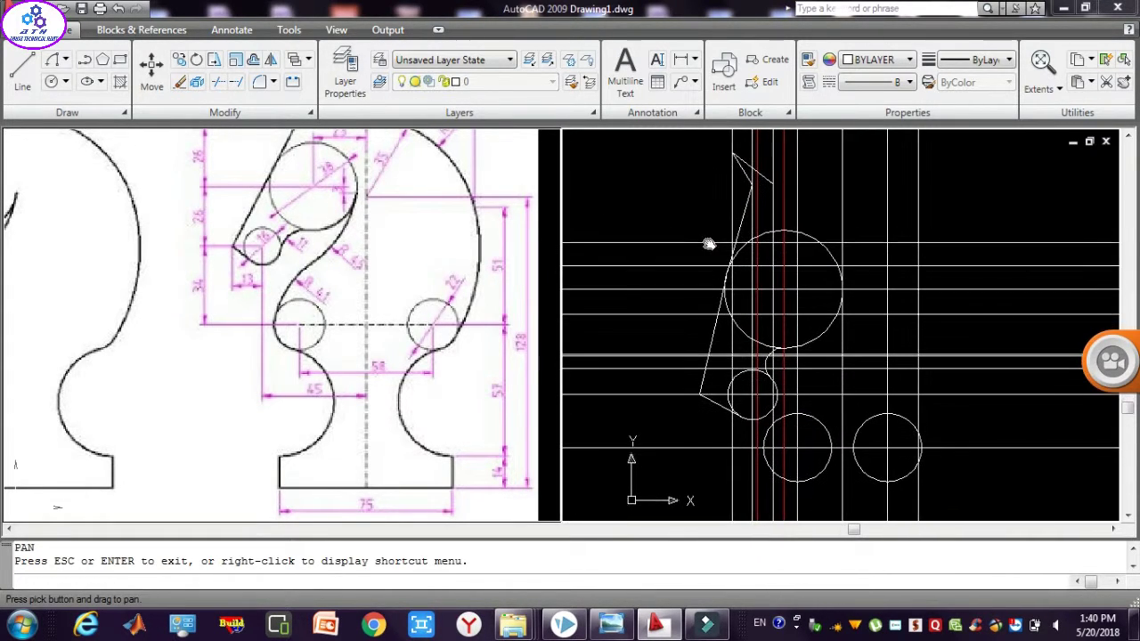
pyautogui.moveTo(724, 308); pyautogui.dragTo(732, 315)
pyautogui.press('Escape')
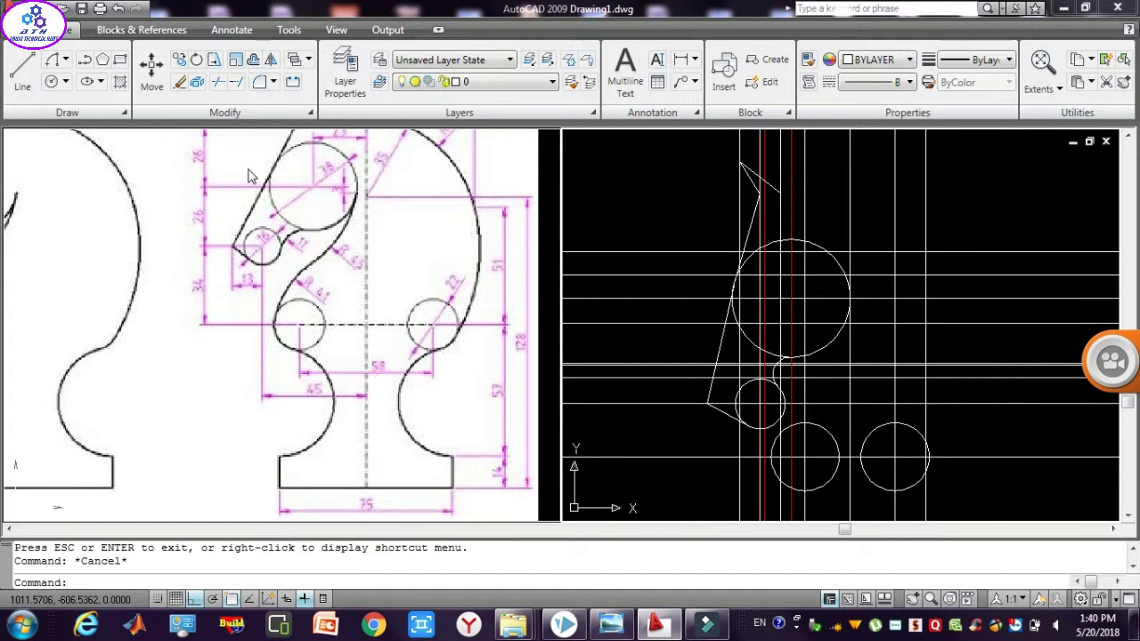
pyautogui.press('Escape')
pyautogui.click(65, 59)
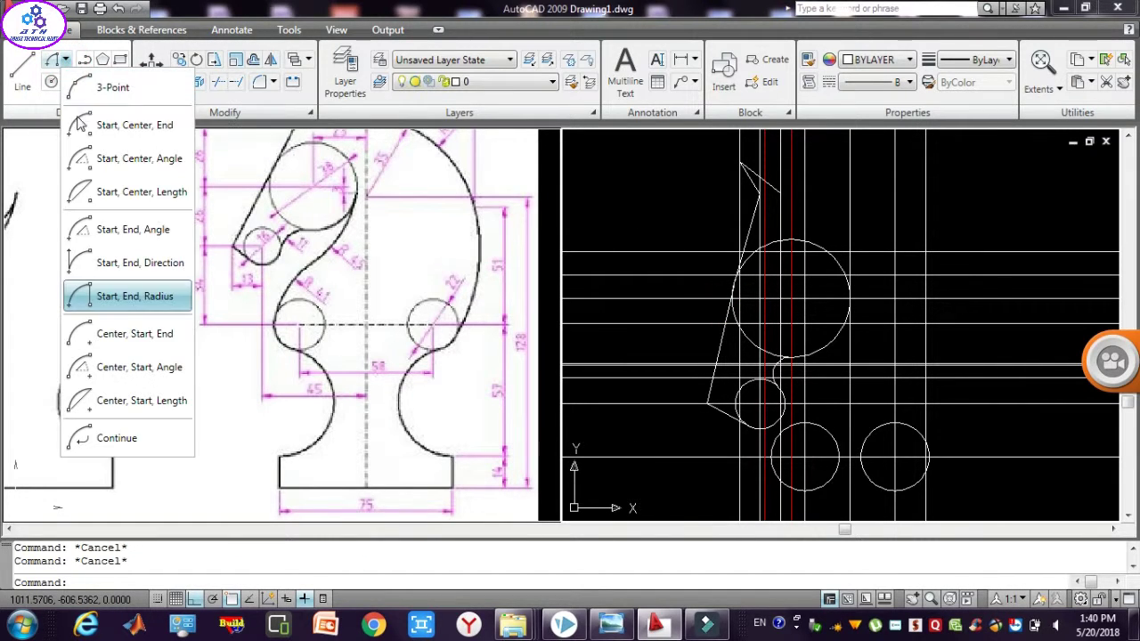
pyautogui.click(100, 301)
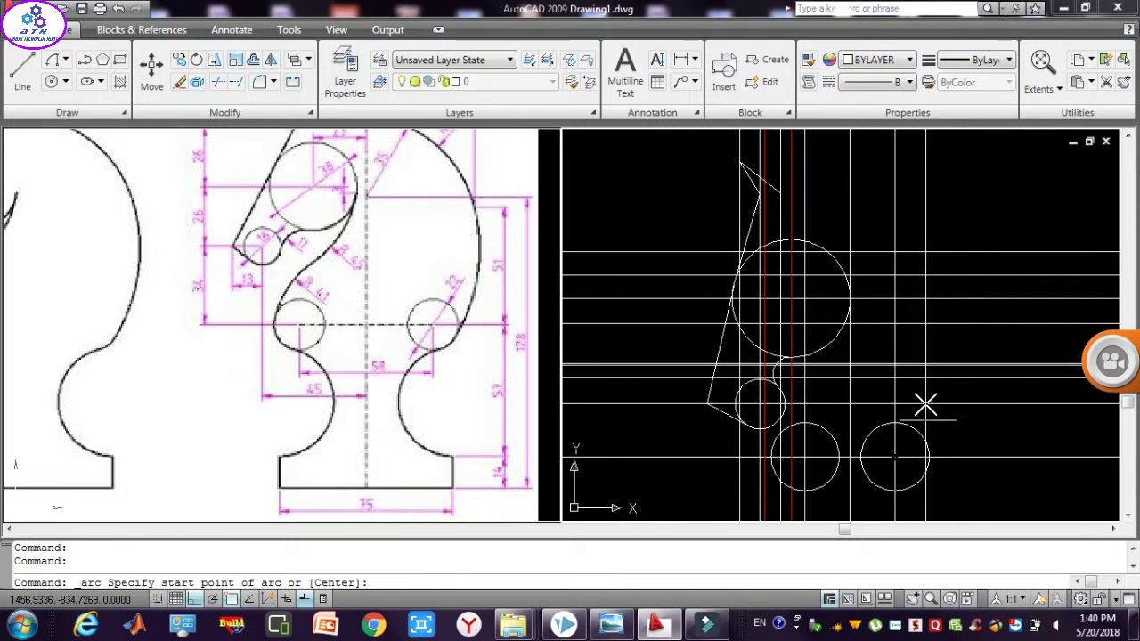
pyautogui.click(927, 456)
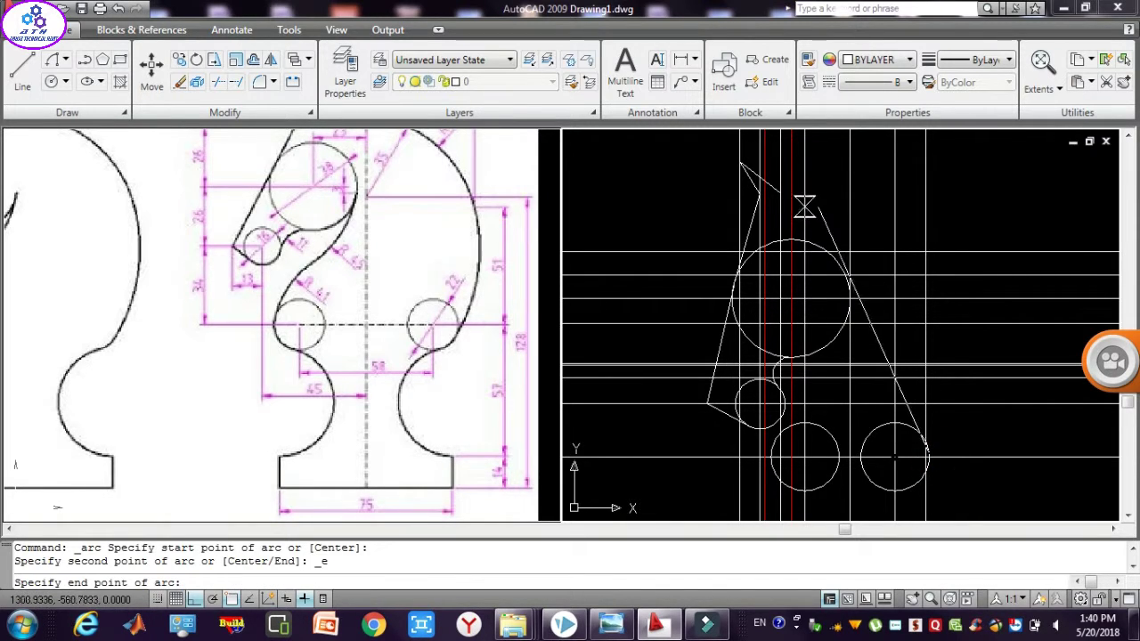
pyautogui.click(780, 193)
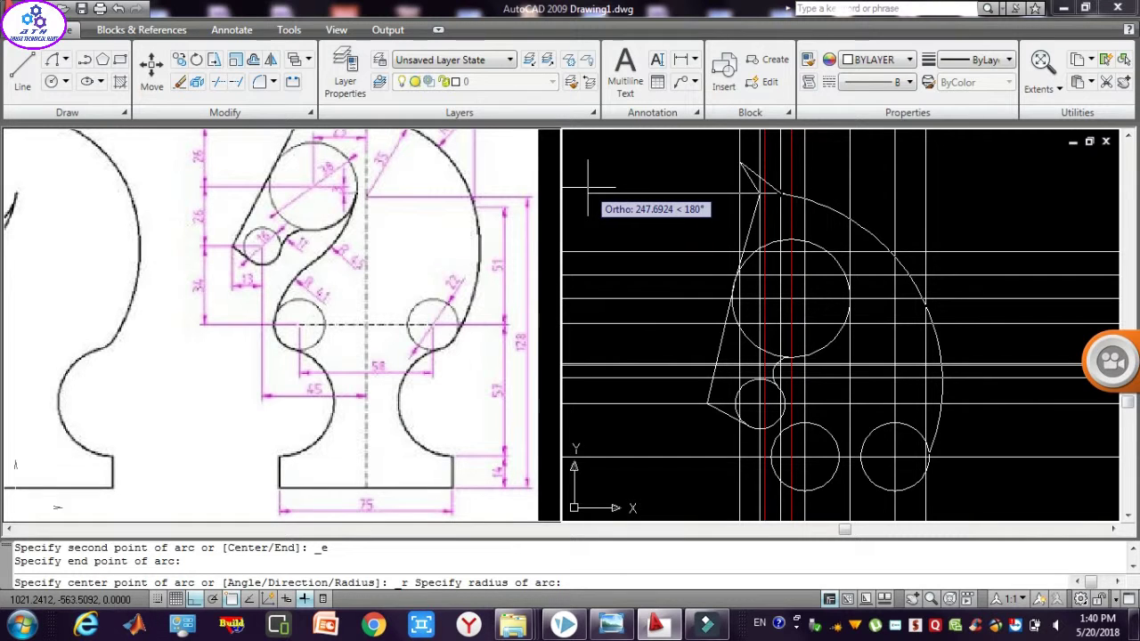
pyautogui.click(588, 188)
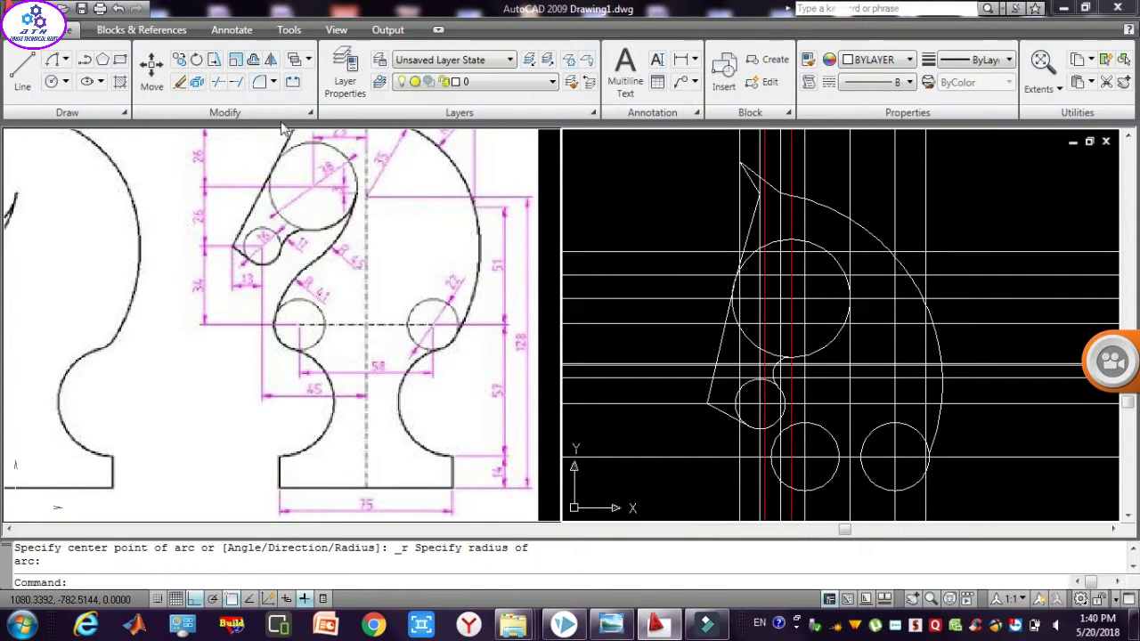
# With object snap off, draw a short start-end-radius arc beside the small circle.
pyautogui.click(53, 64)
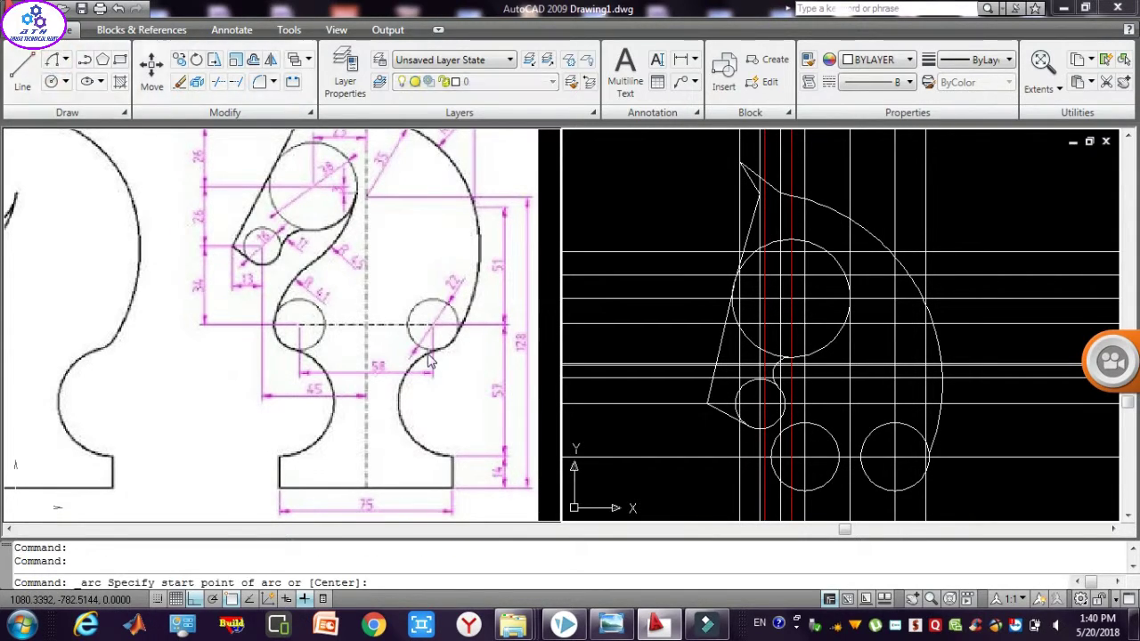
pyautogui.click(773, 438)
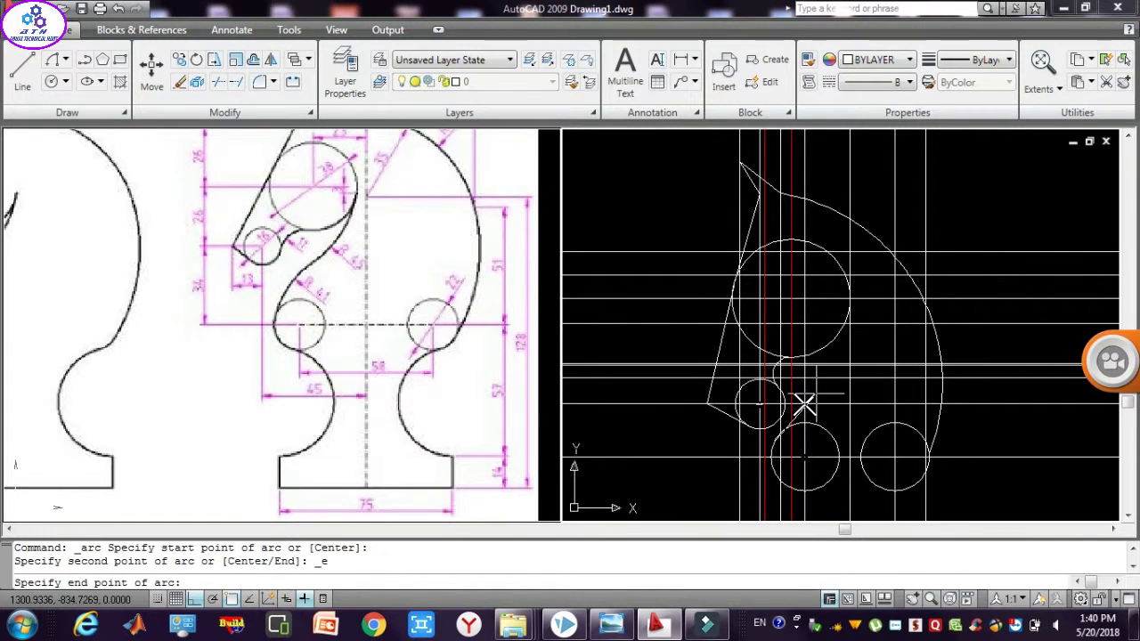
pyautogui.click(805, 404)
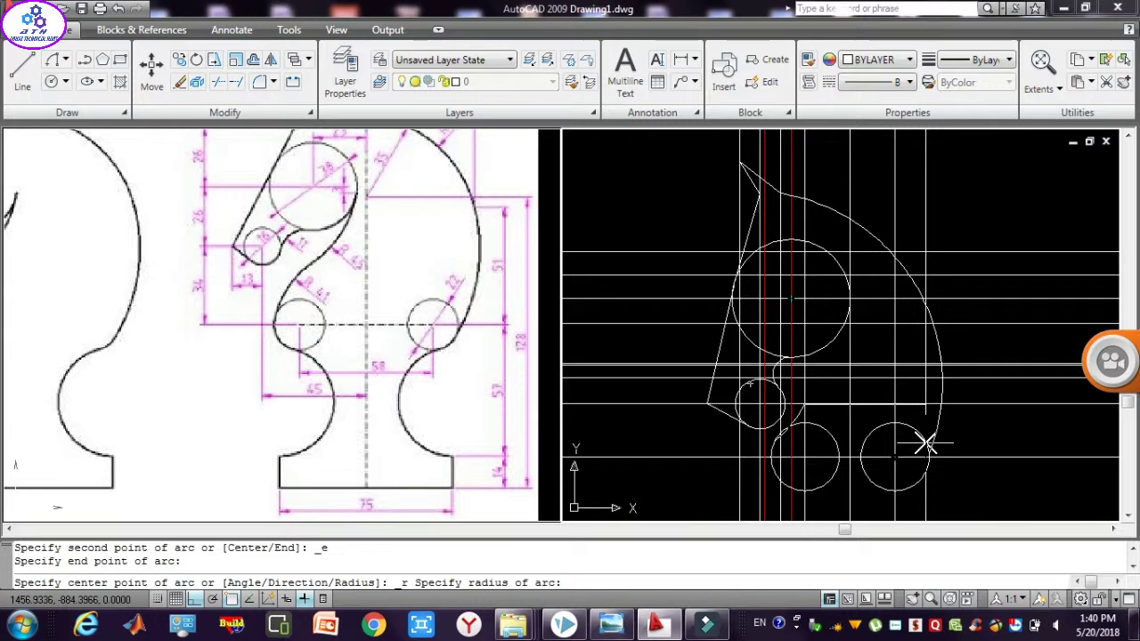
pyautogui.press('Escape')
pyautogui.press('Escape')
pyautogui.click(54, 61)
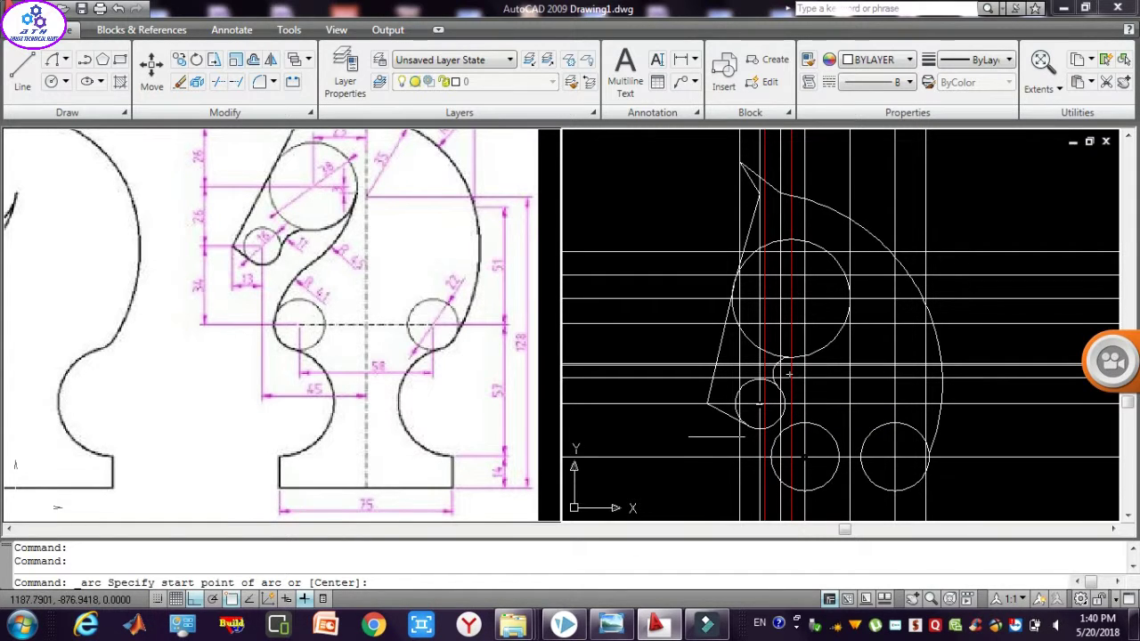
pyautogui.click(230, 598)
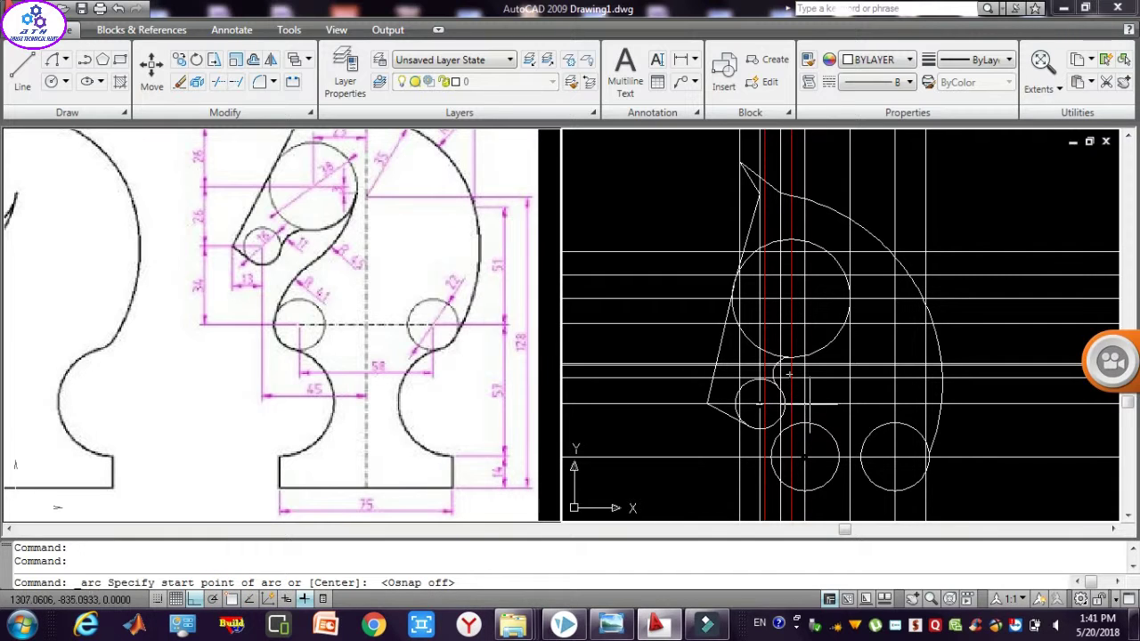
pyautogui.click(811, 402)
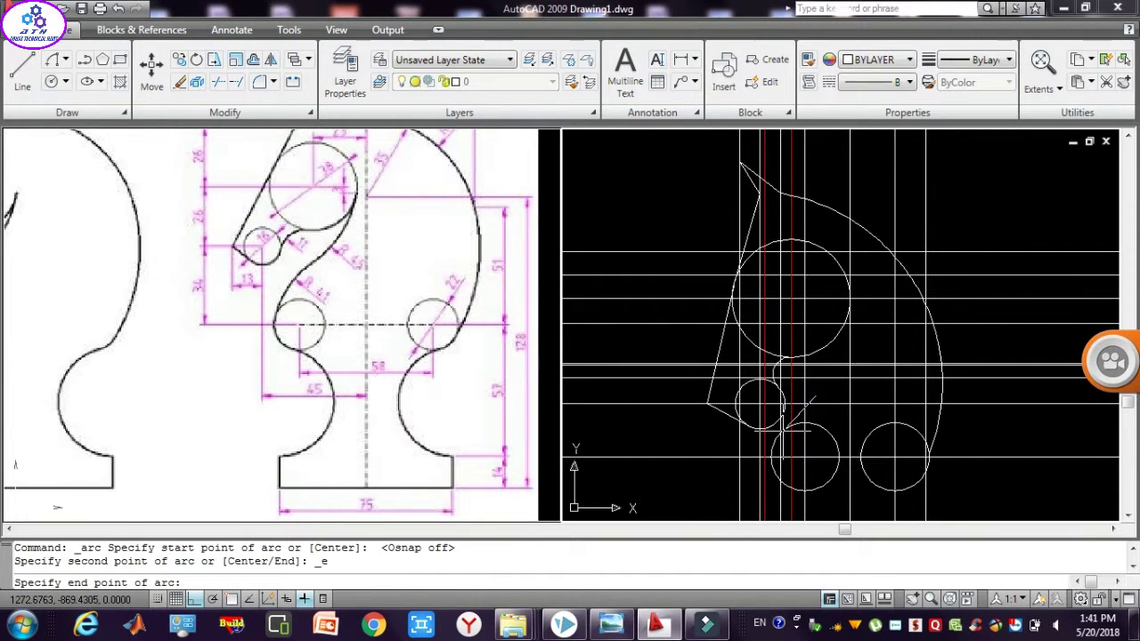
pyautogui.click(784, 427)
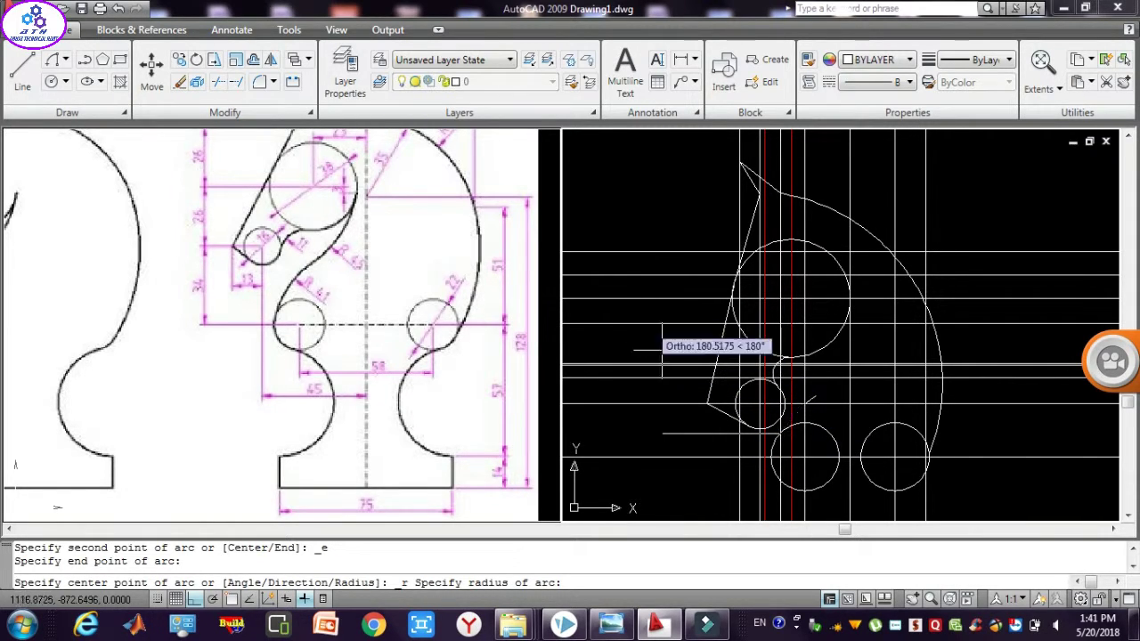
pyautogui.click(596, 277)
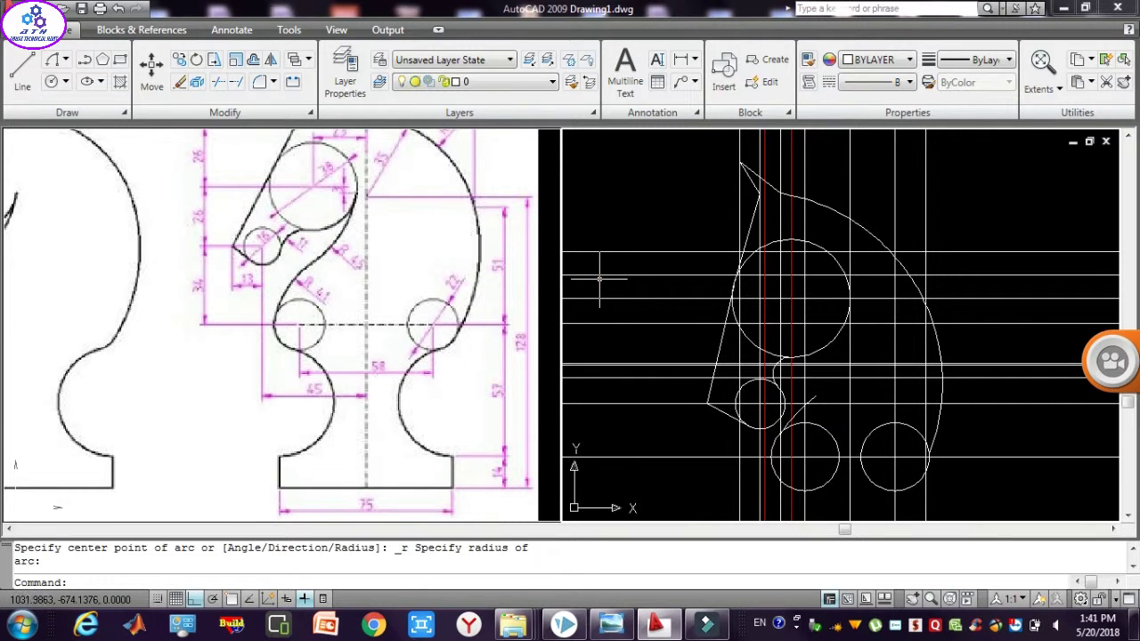
# With object snap back on, draw the arc linking the small circle to the large circle's edge.
pyautogui.click(53, 58)
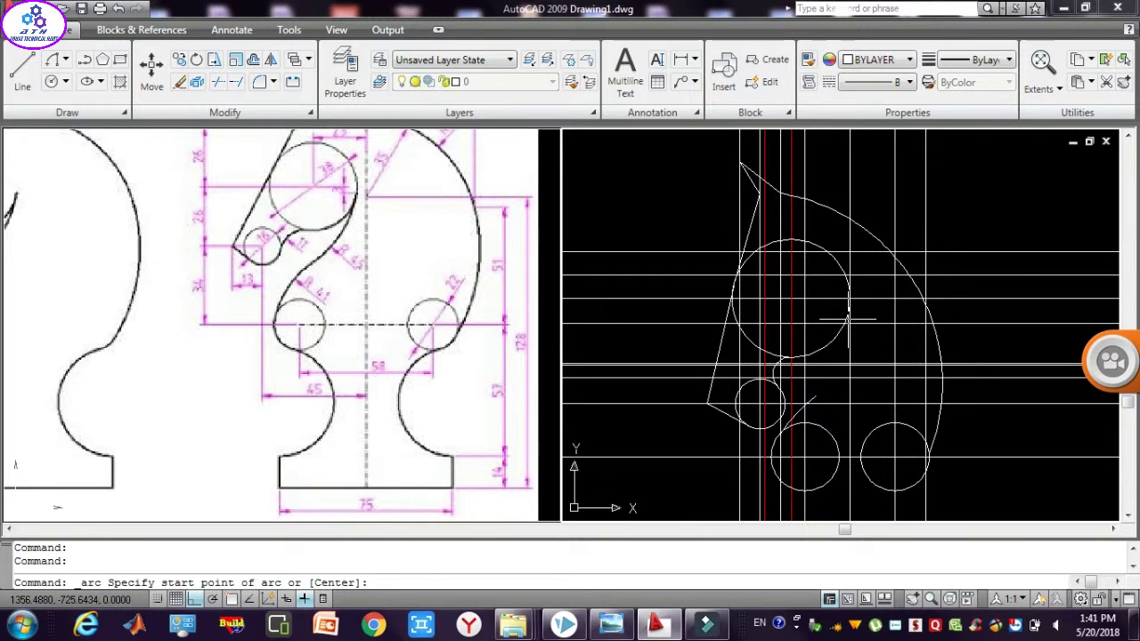
pyautogui.press('F3')
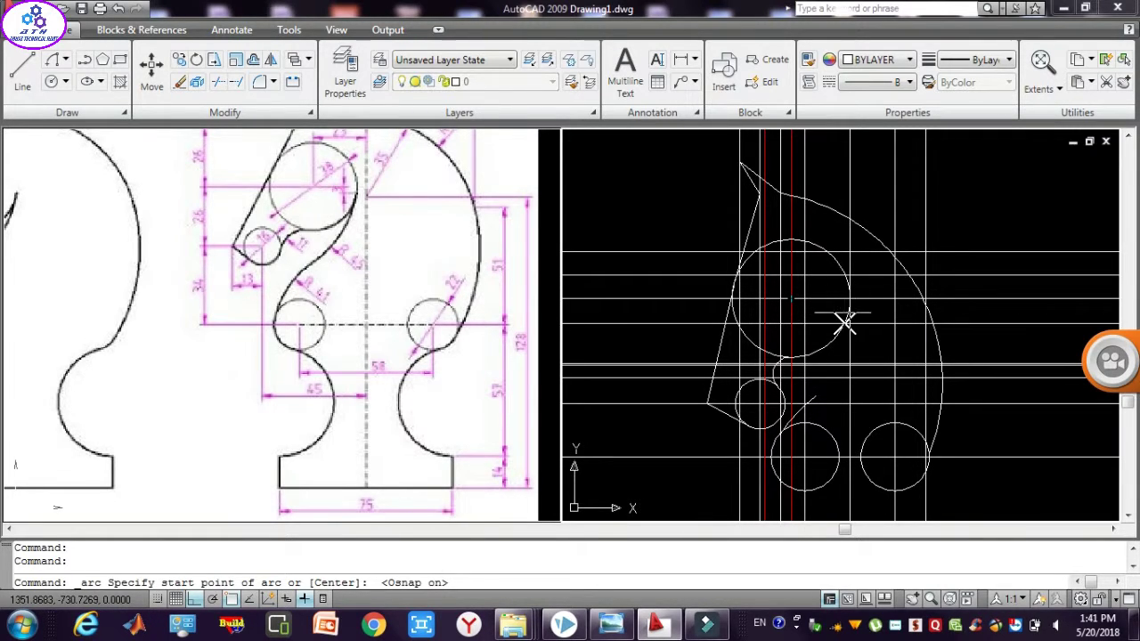
pyautogui.click(843, 320)
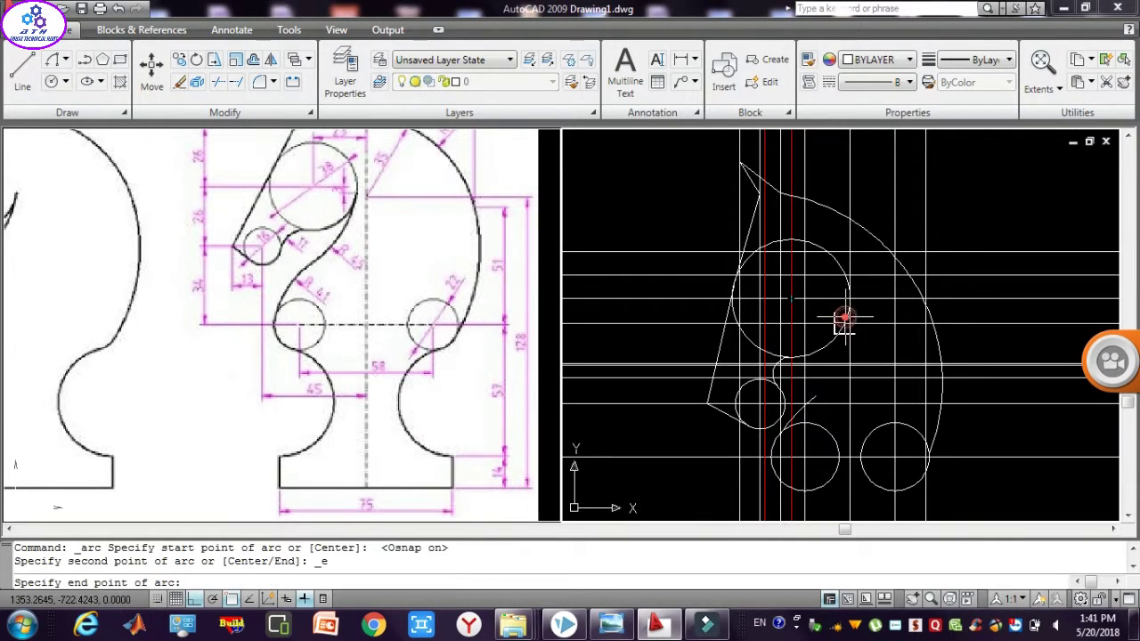
pyautogui.click(818, 389)
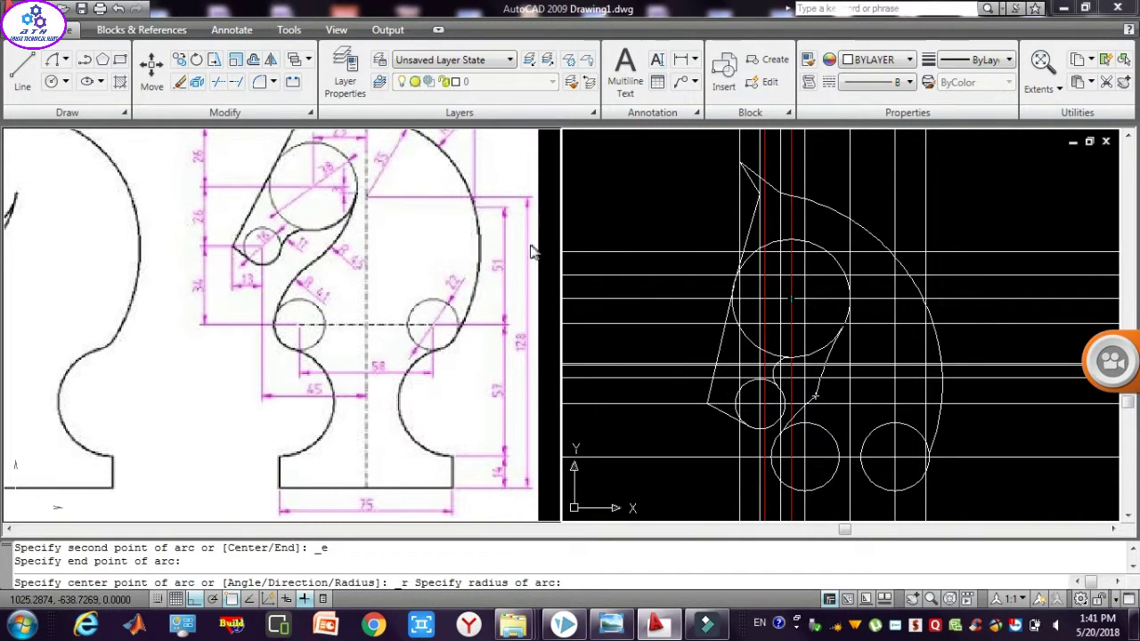
pyautogui.press('Escape')
pyautogui.press('Escape')
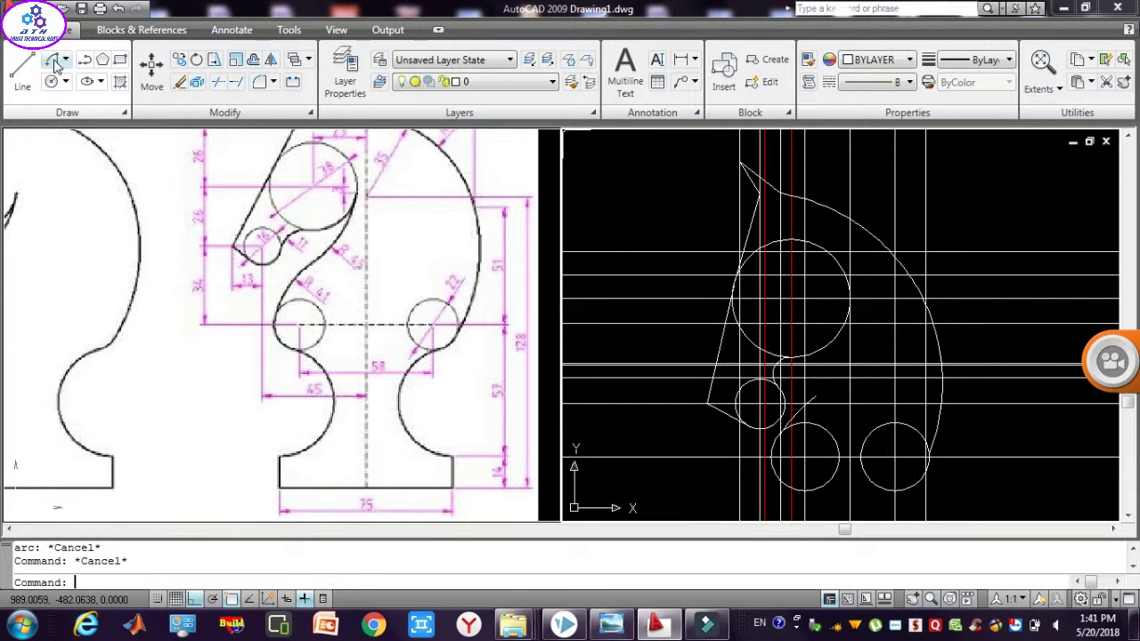
pyautogui.click(51, 60)
pyautogui.click(816, 396)
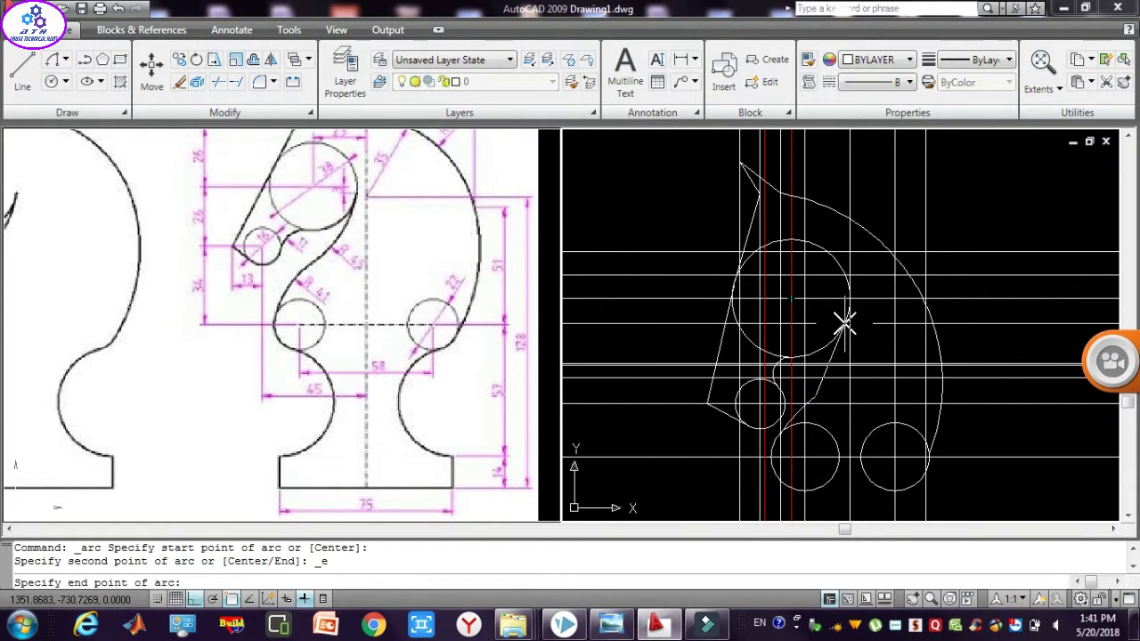
pyautogui.click(846, 325)
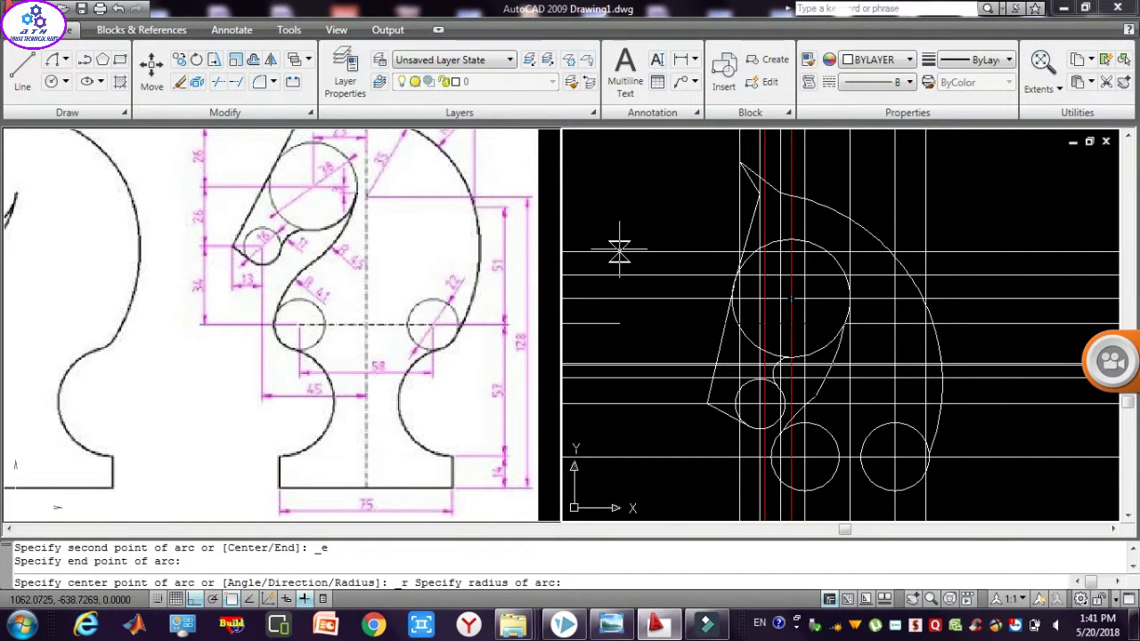
pyautogui.click(612, 249)
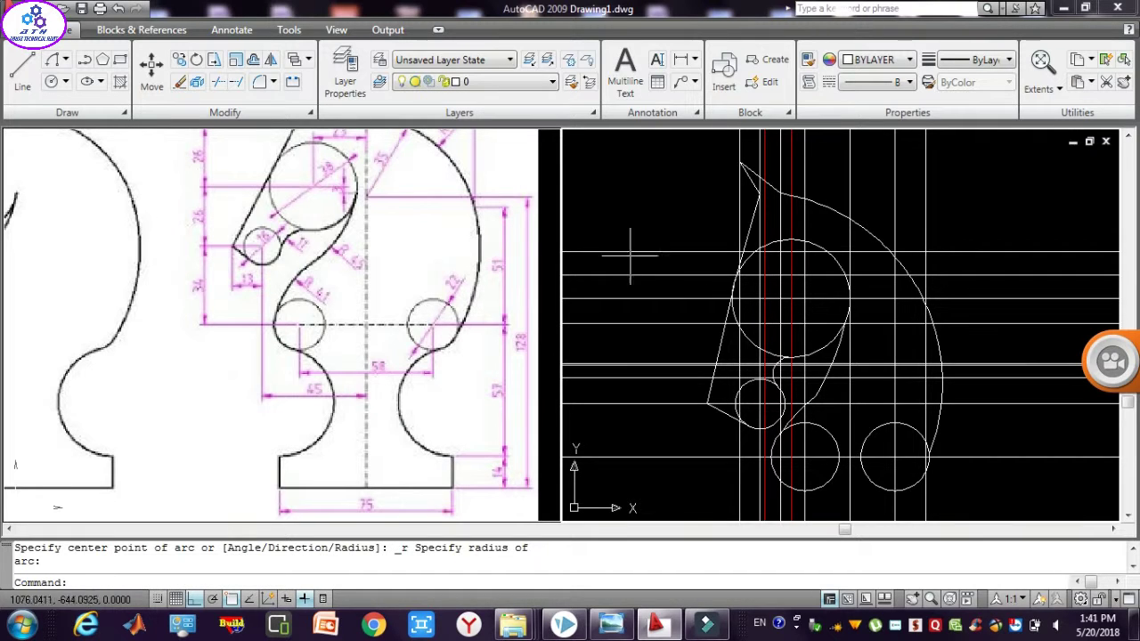
pyautogui.press('Escape')
pyautogui.press('Escape')
pyautogui.write('p')
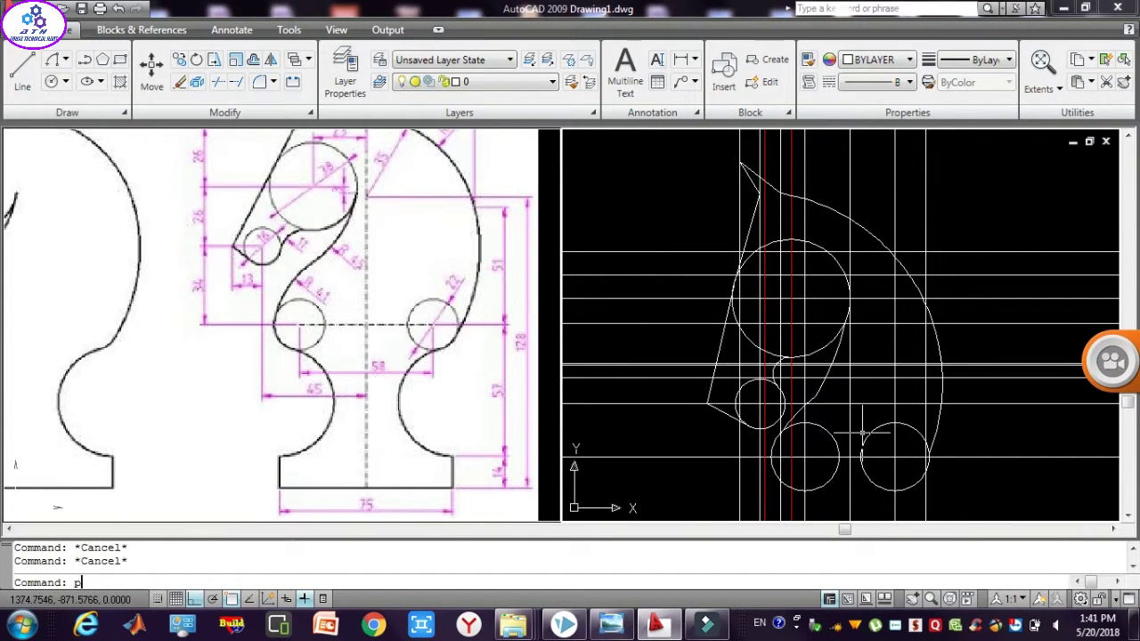
# Pan the drawing up and make the vertical construction line through the head green.
pyautogui.press('Return')
pyautogui.moveTo(864, 434)
pyautogui.mouseDown()
pyautogui.moveTo(862, 363)
pyautogui.moveTo(849, 364)
pyautogui.mouseUp()
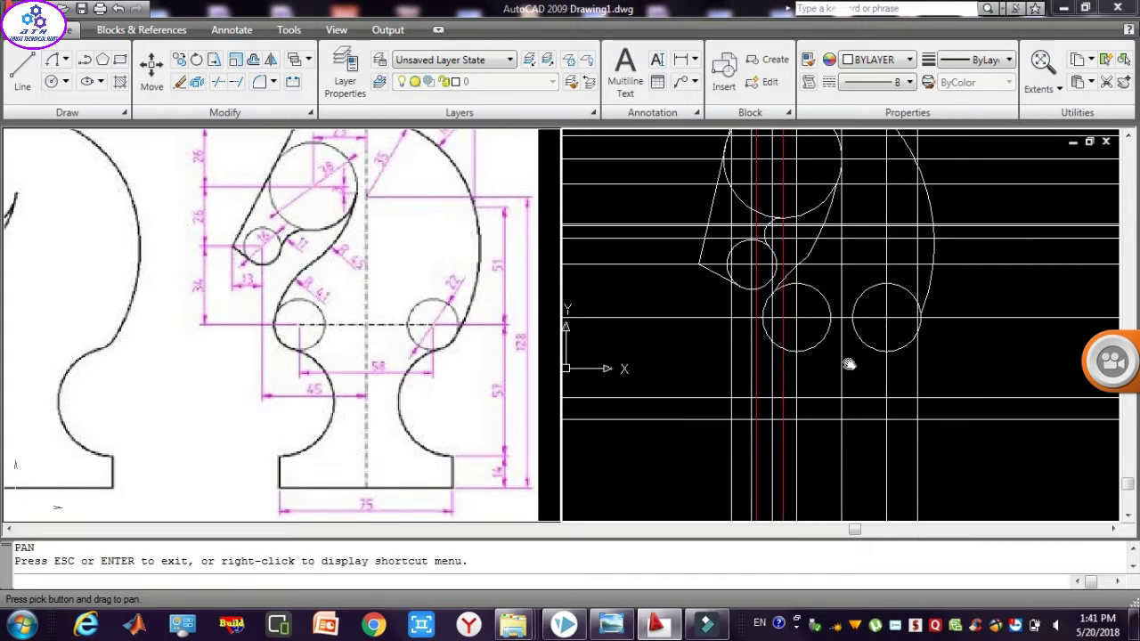
pyautogui.press('Escape')
pyautogui.press('Escape')
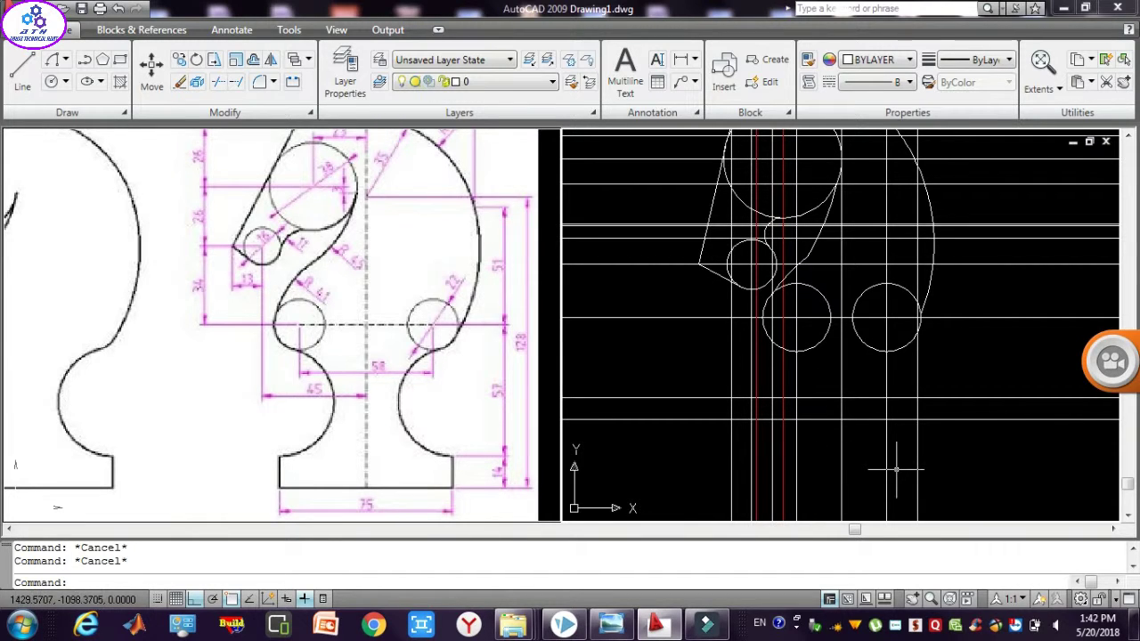
pyautogui.click(852, 449)
pyautogui.click(836, 449)
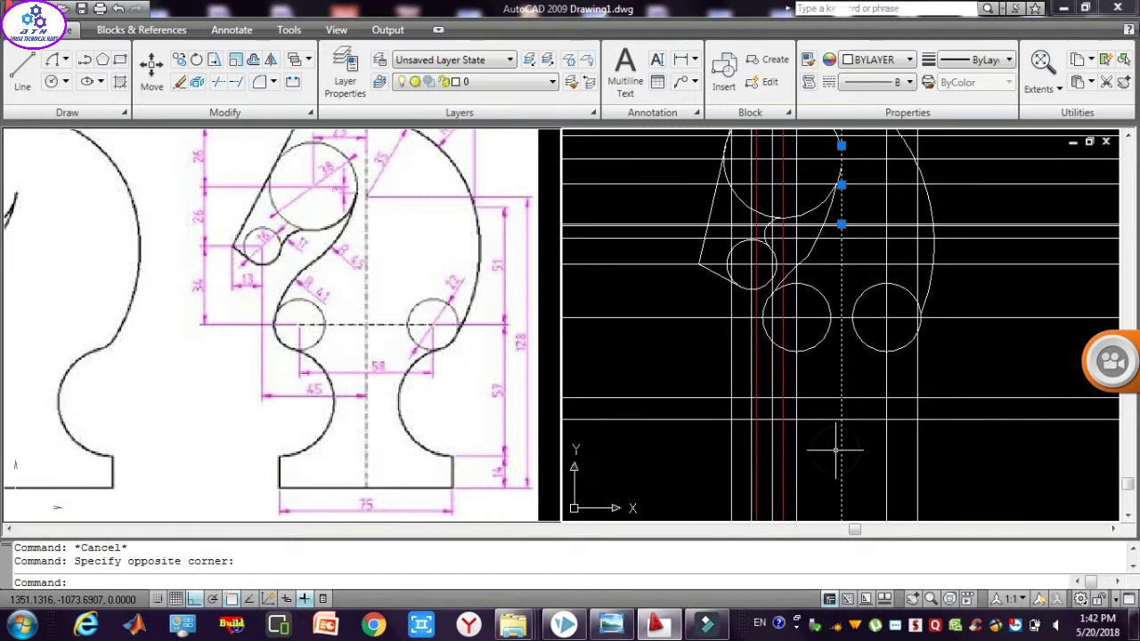
pyautogui.click(933, 245)
pyautogui.click(877, 60)
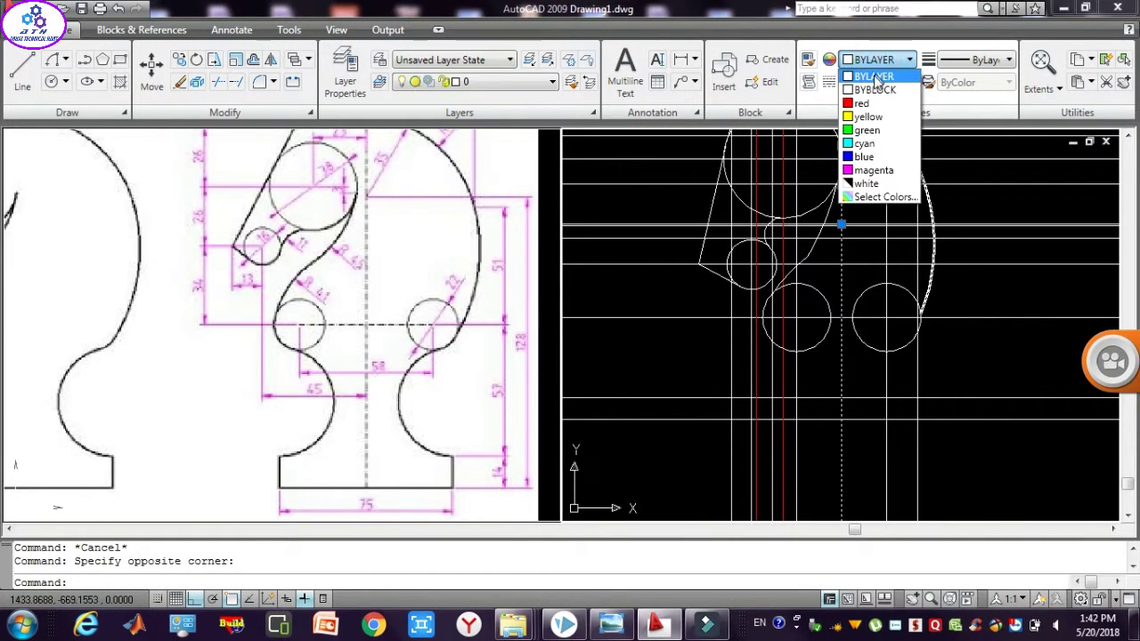
pyautogui.click(862, 130)
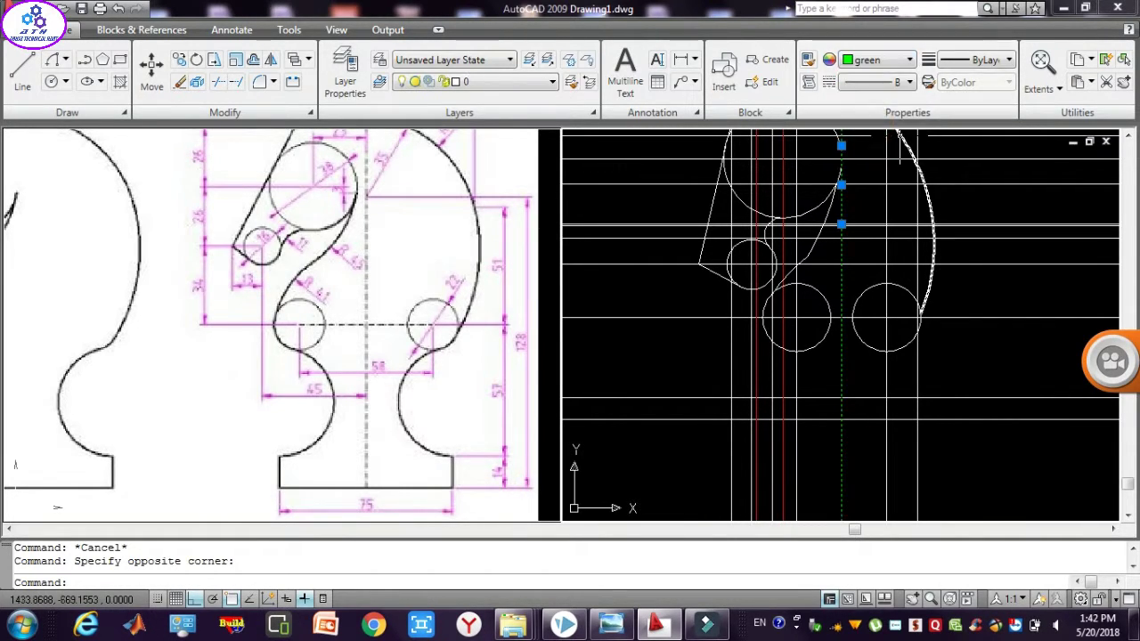
pyautogui.press('Escape')
pyautogui.press('Escape')
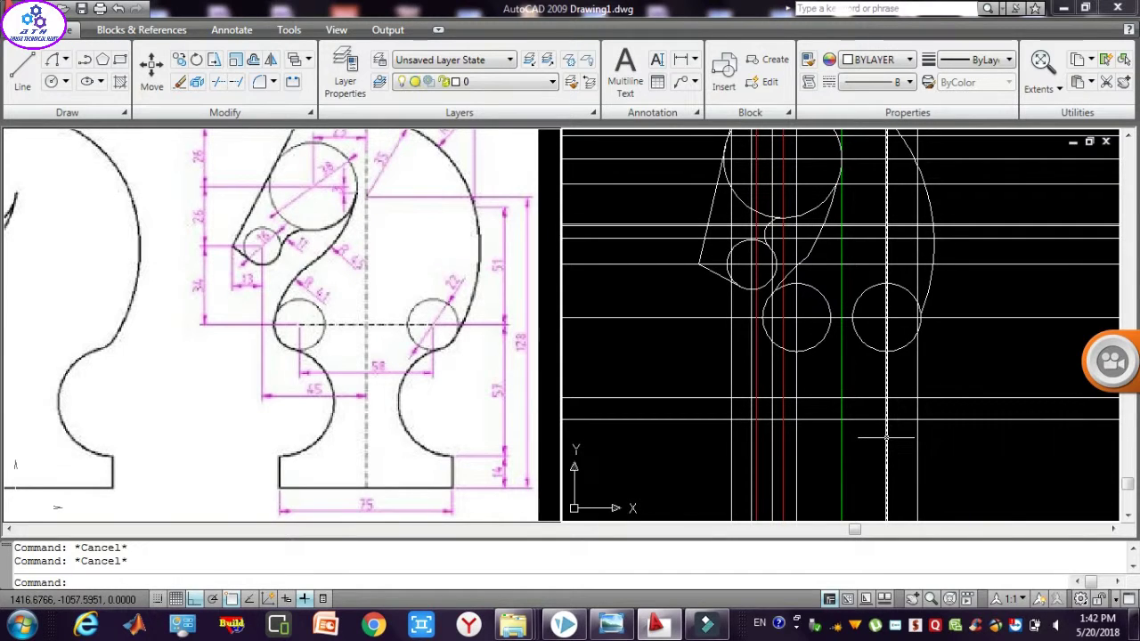
pyautogui.click(886, 437)
pyautogui.click(842, 436)
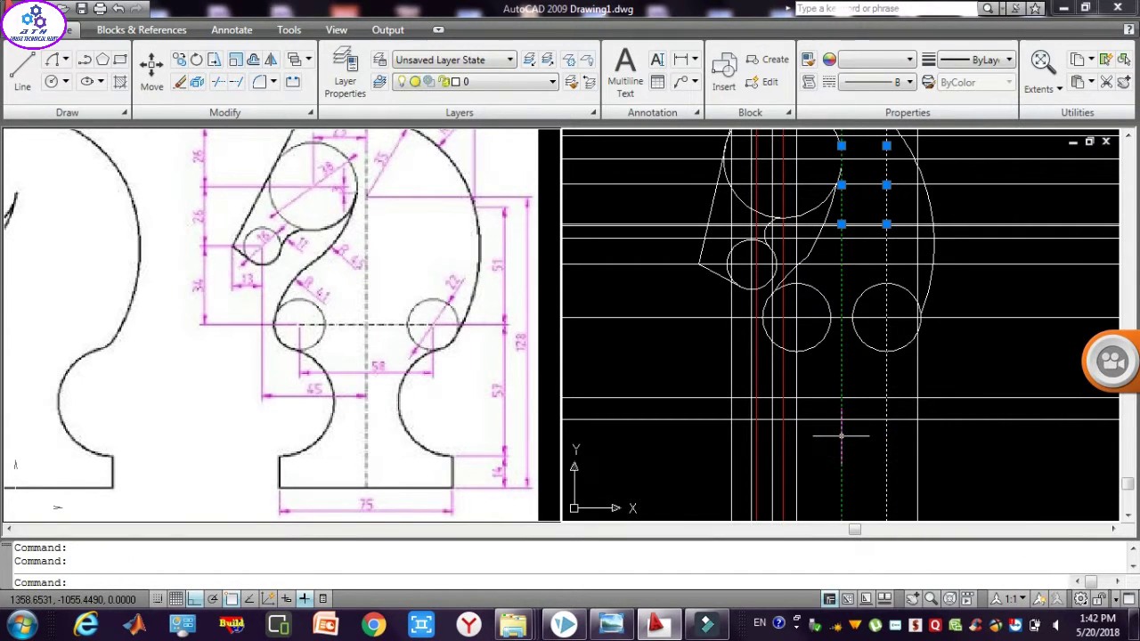
# Offset the green vertical line 75 units to the right with the O command.
pyautogui.press('Escape')
pyautogui.click(842, 437)
pyautogui.write('o')
pyautogui.press('Return')
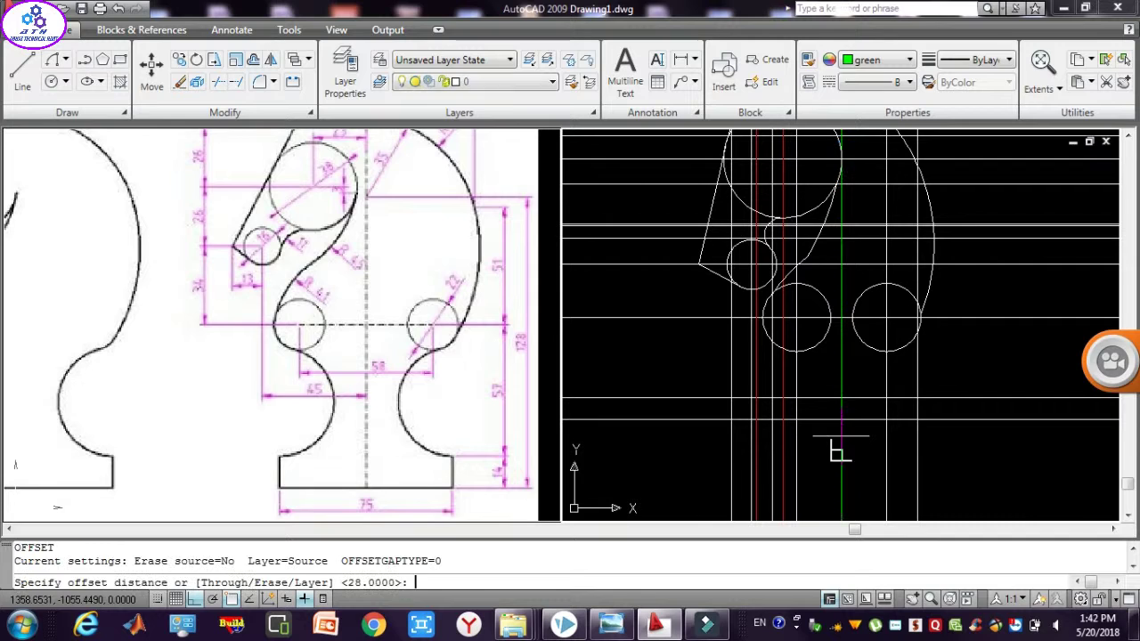
pyautogui.click(840, 450)
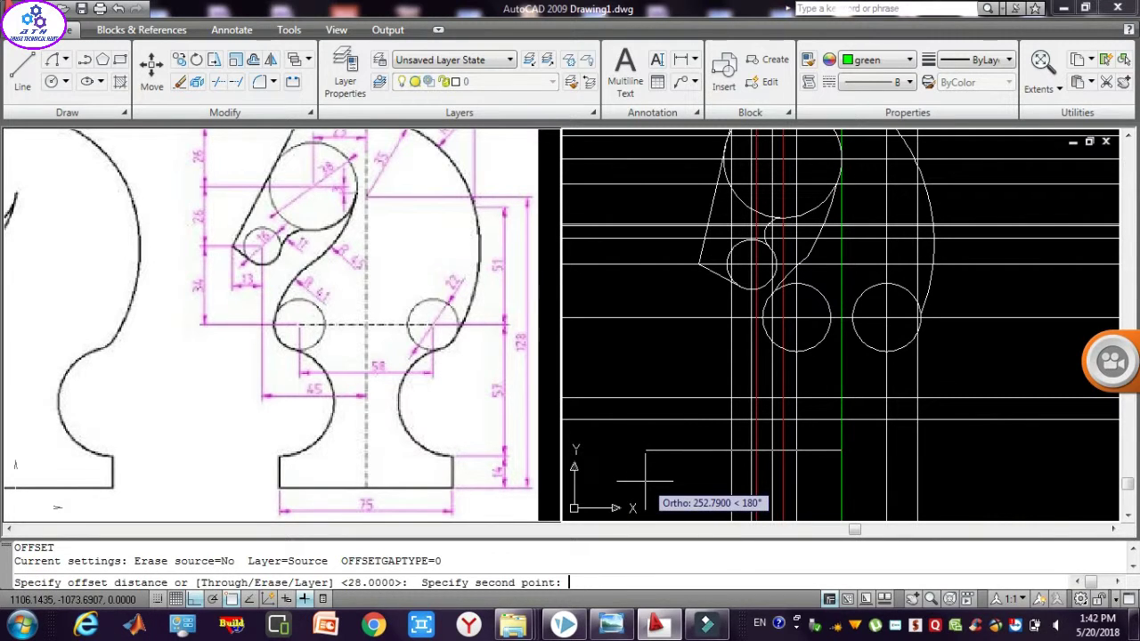
pyautogui.write('75')
pyautogui.press('Return')
pyautogui.click(655, 472)
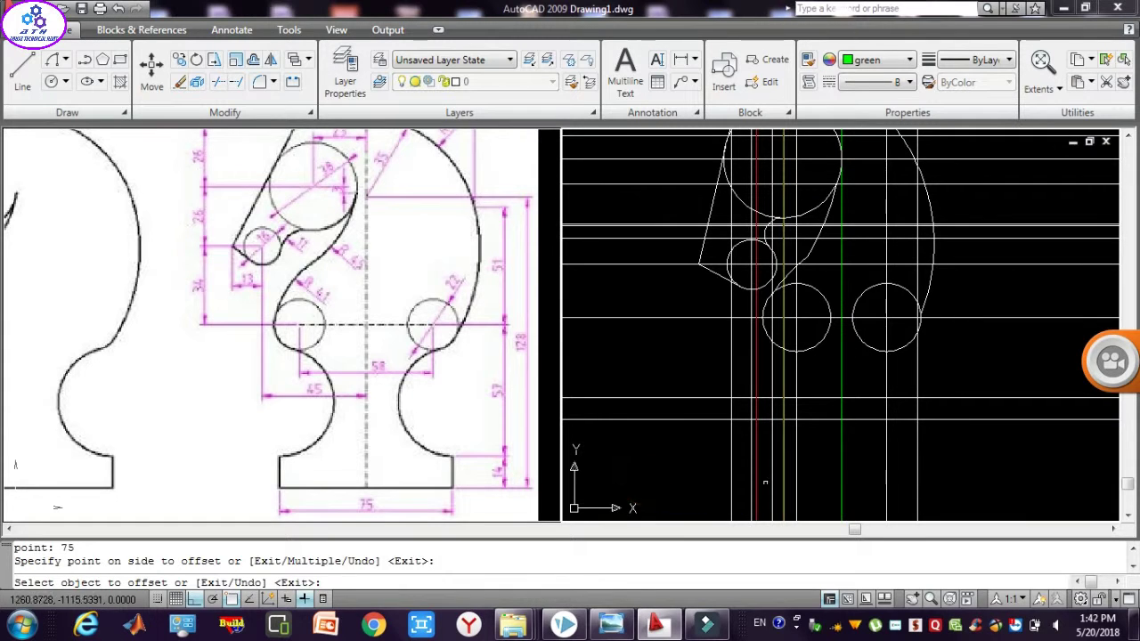
pyautogui.click(846, 476)
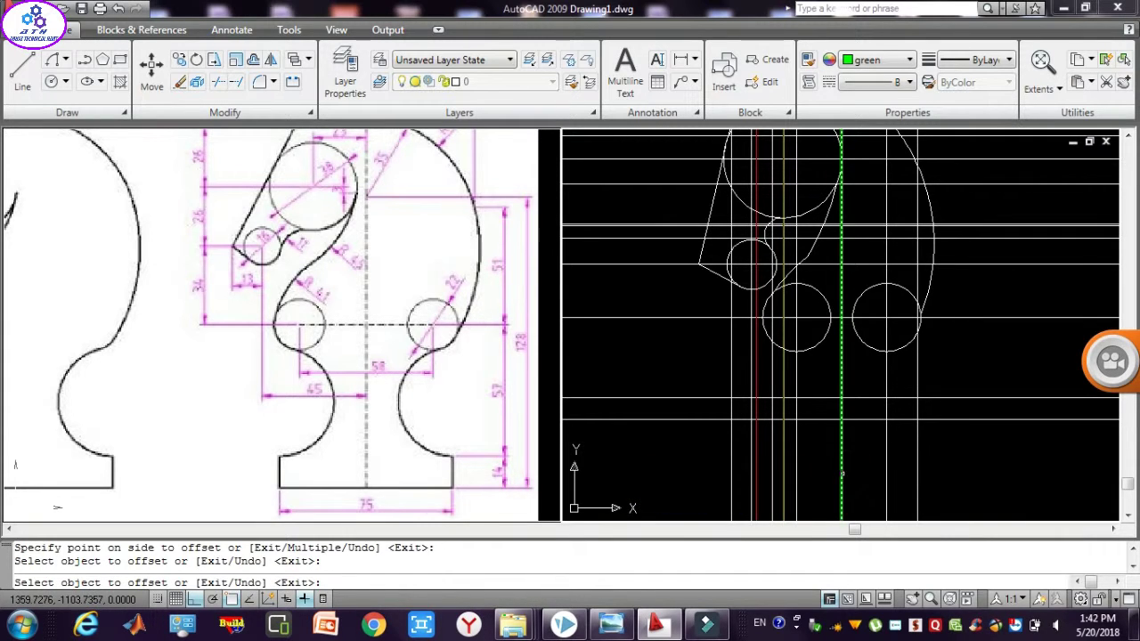
pyautogui.click(842, 474)
pyautogui.click(1017, 451)
pyautogui.press('Escape')
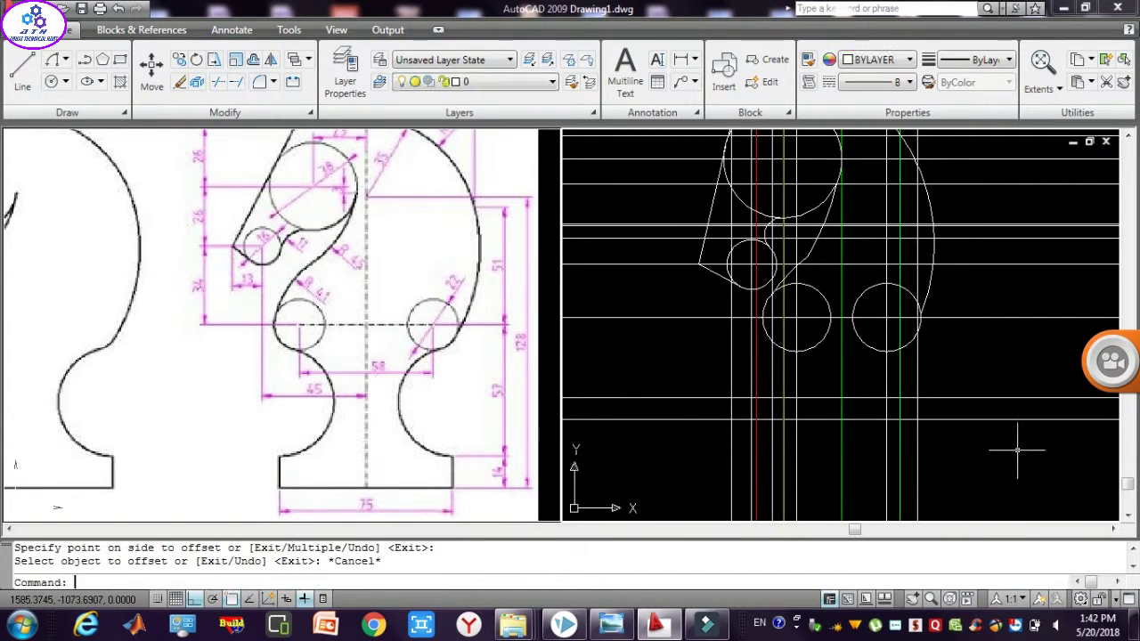
pyautogui.press('Escape')
pyautogui.press('Escape')
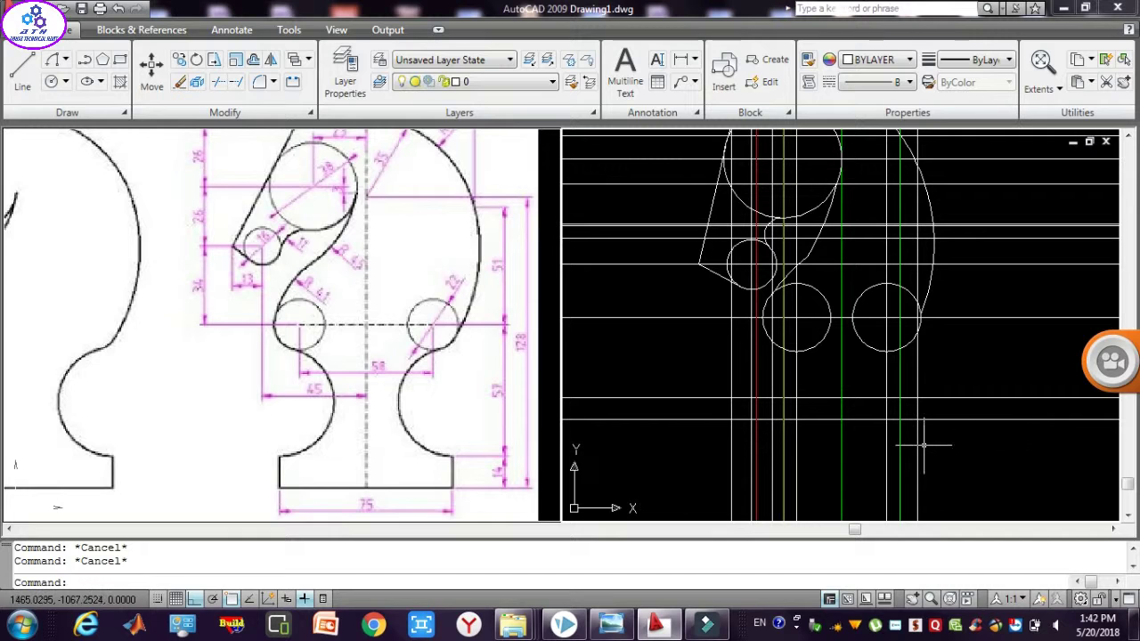
pyautogui.write('l')
# Draw a line dropping briefly below the circles, then running horizontally to the right.
pyautogui.press('Return')
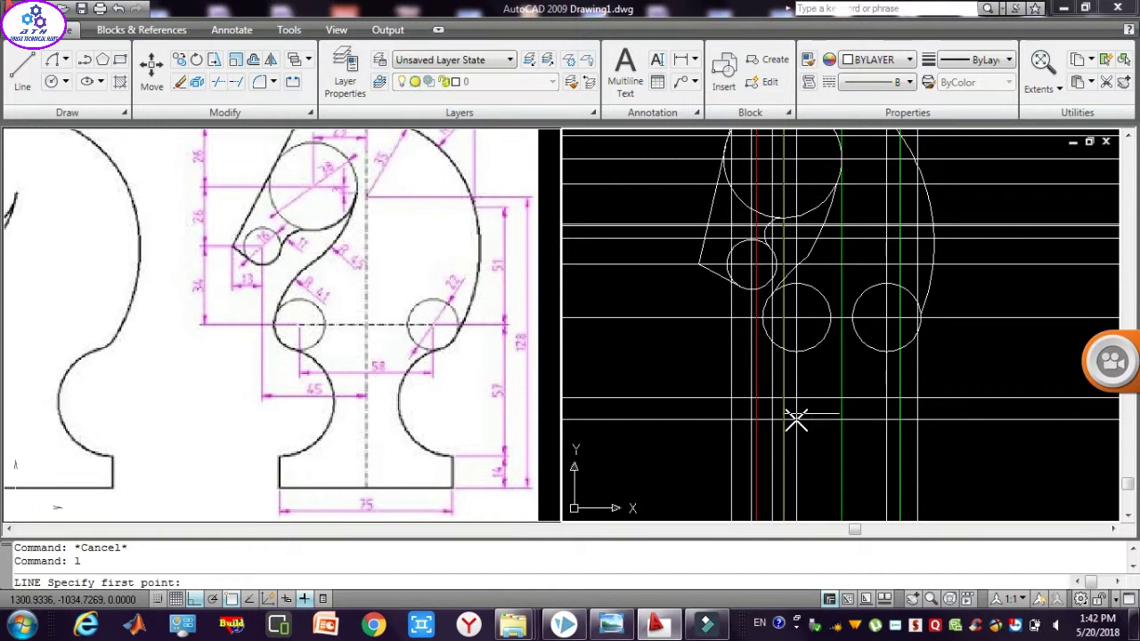
pyautogui.click(783, 401)
pyautogui.click(783, 419)
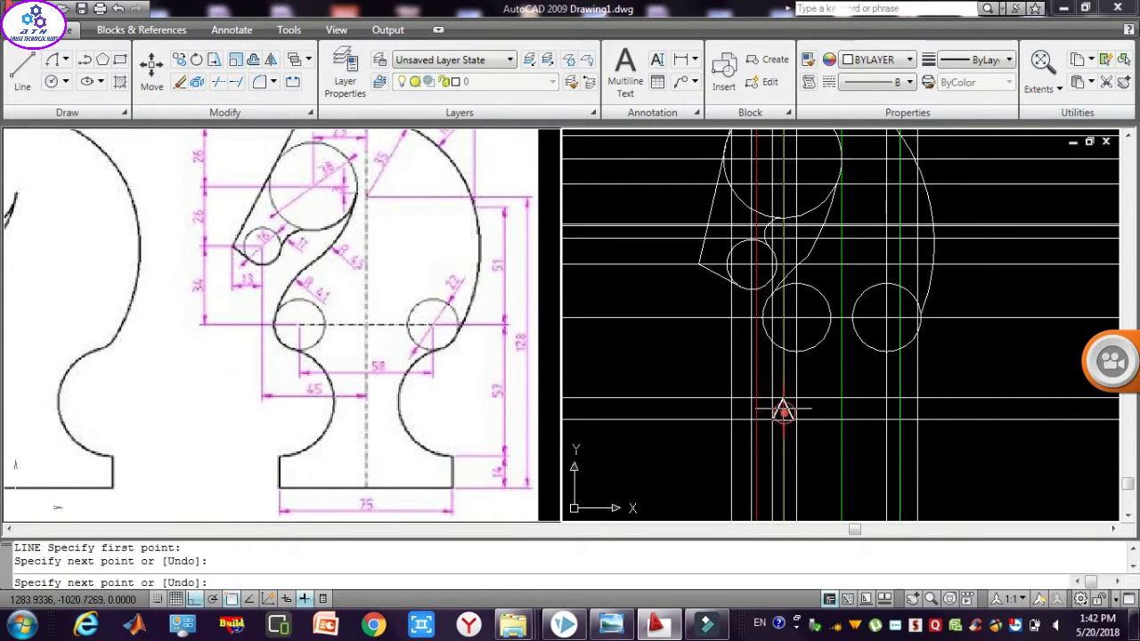
pyautogui.click(897, 420)
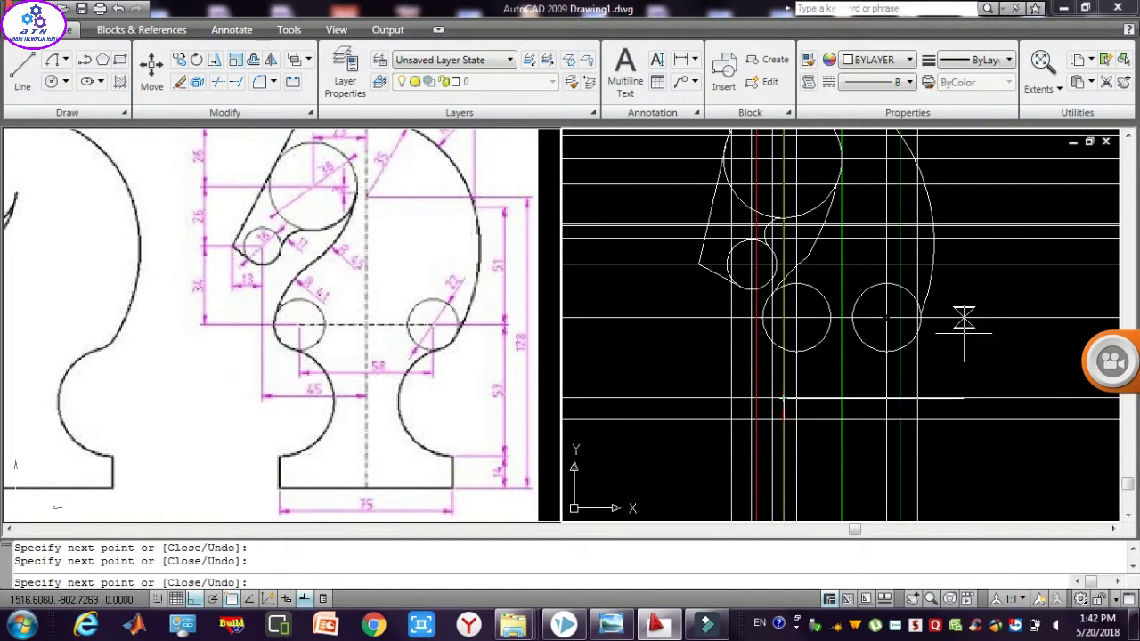
pyautogui.press('Escape')
pyautogui.press('Escape')
pyautogui.write('ar')
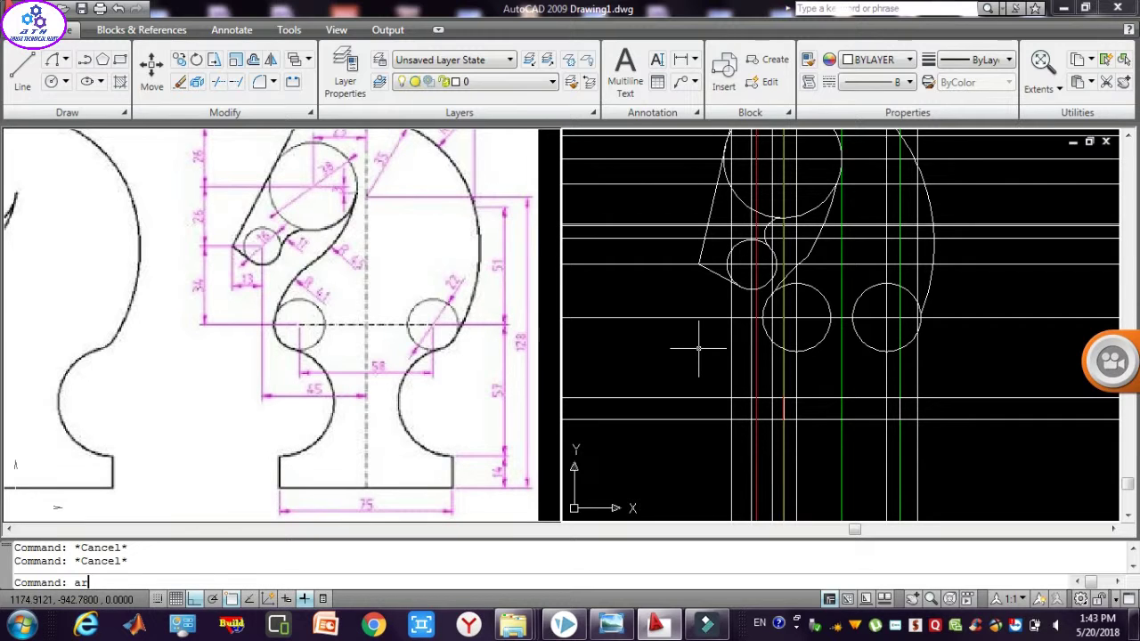
pyautogui.write('c')
pyautogui.press('Return')
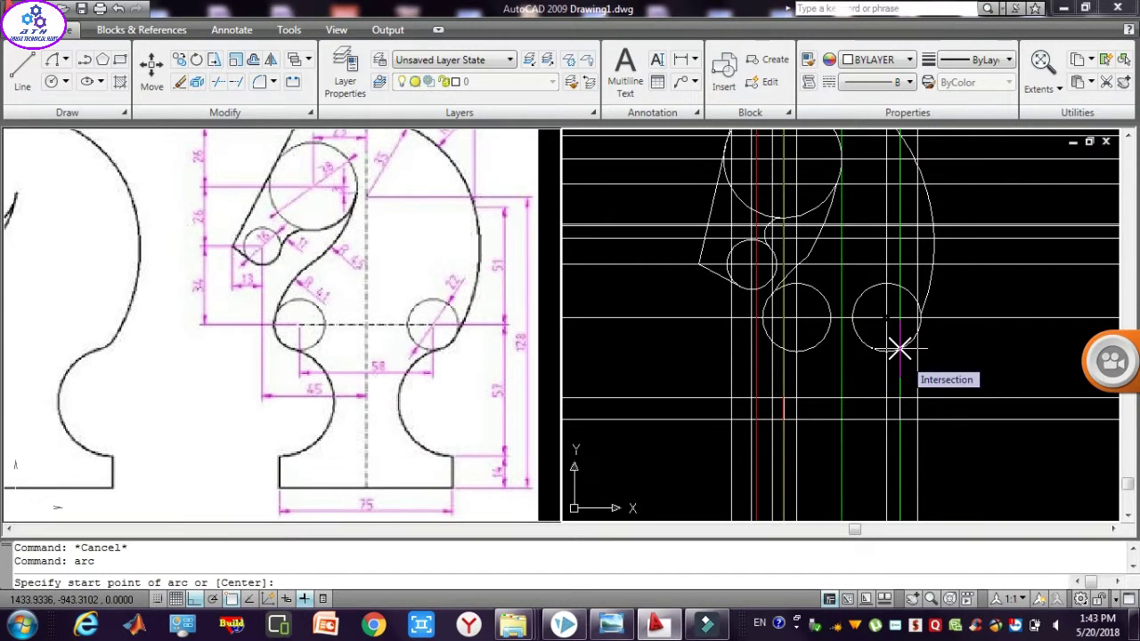
pyautogui.click(899, 349)
pyautogui.click(903, 395)
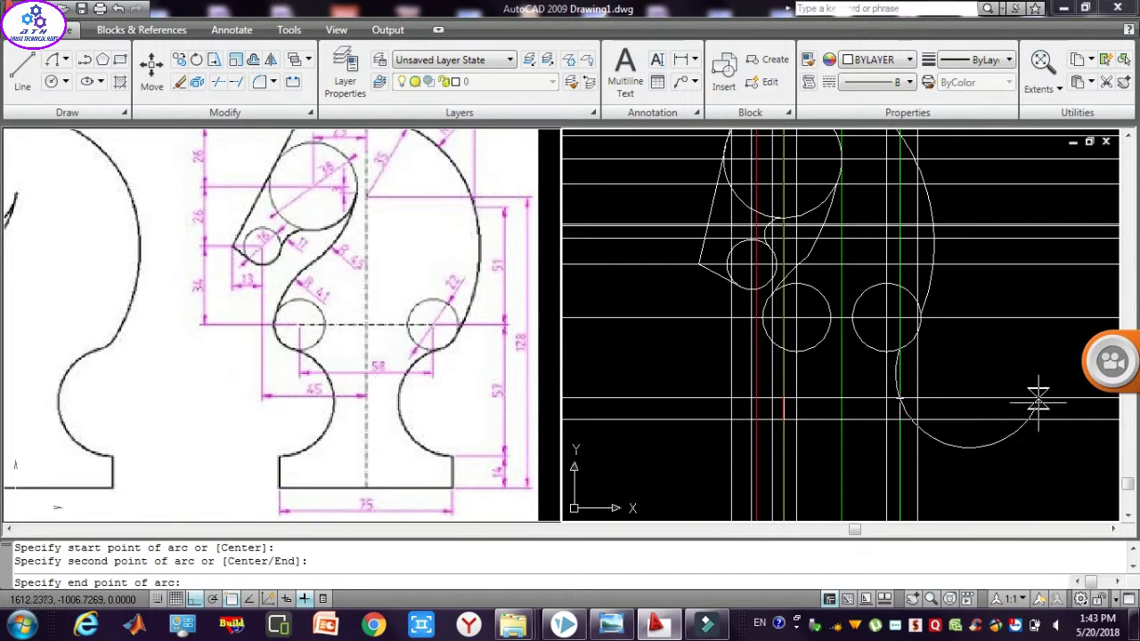
pyautogui.click(899, 398)
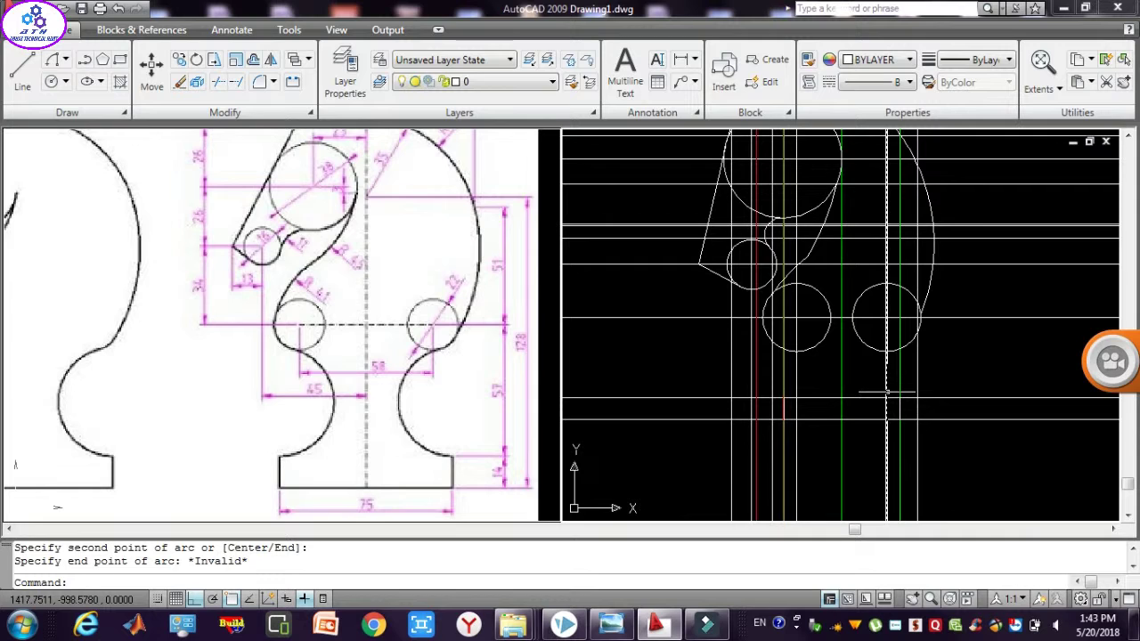
pyautogui.press('Return')
pyautogui.click(899, 349)
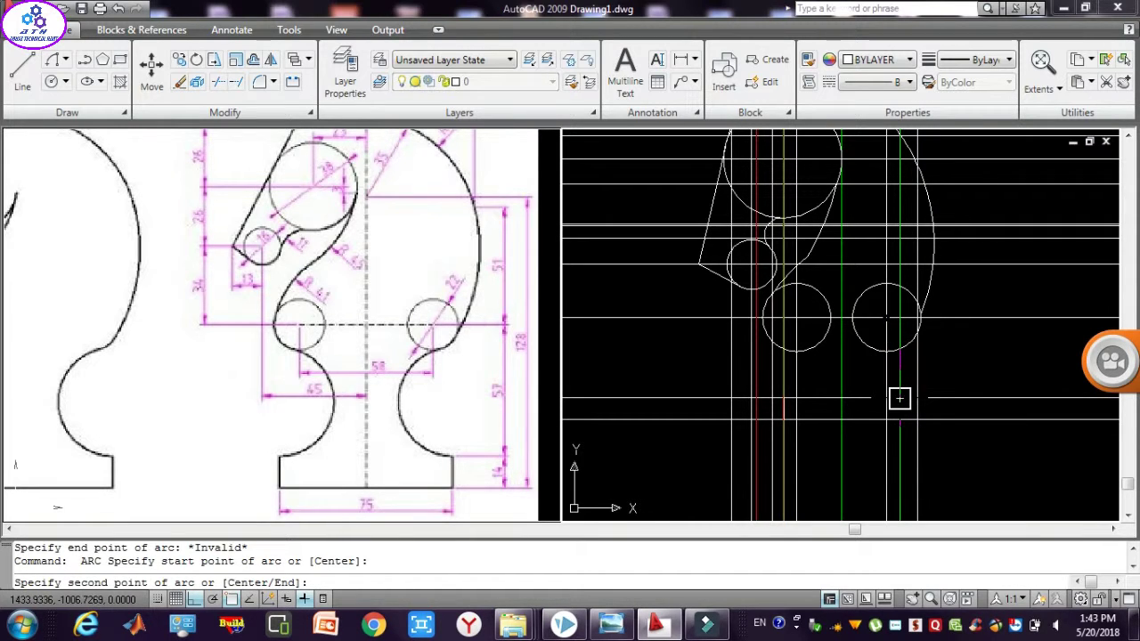
pyautogui.click(885, 372)
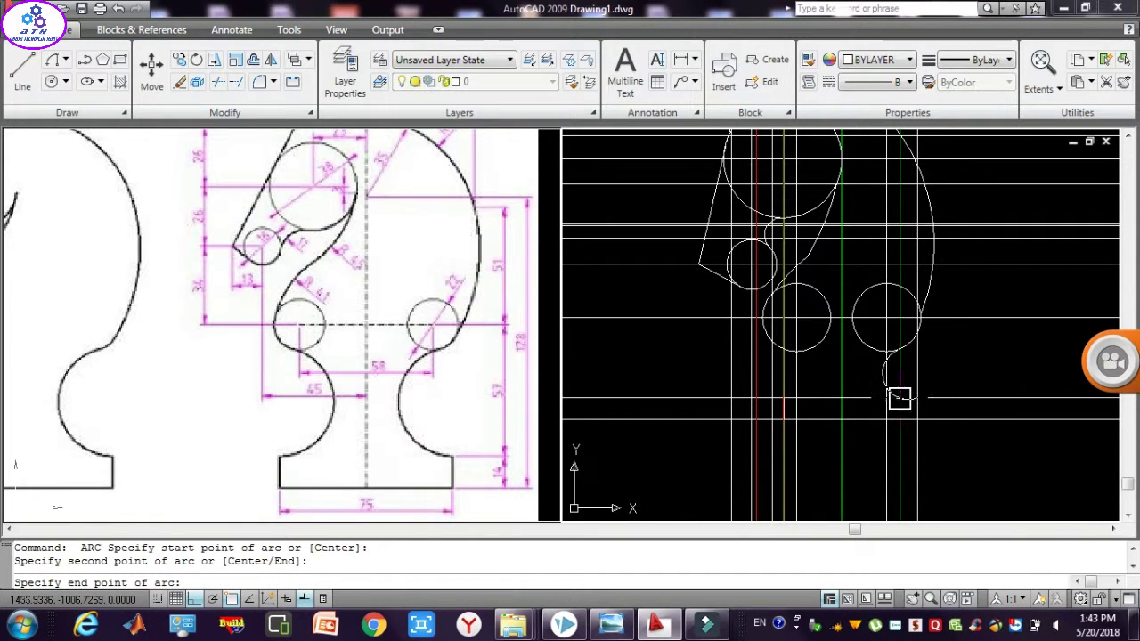
pyautogui.click(901, 395)
pyautogui.write('z')
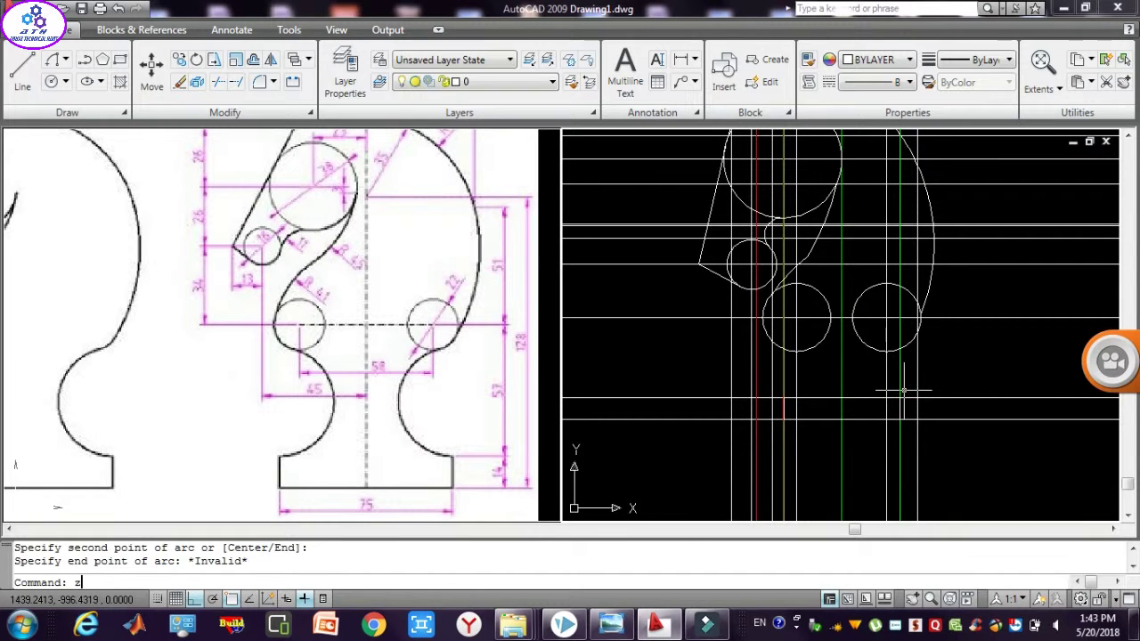
pyautogui.press('Return')
pyautogui.click(658, 242)
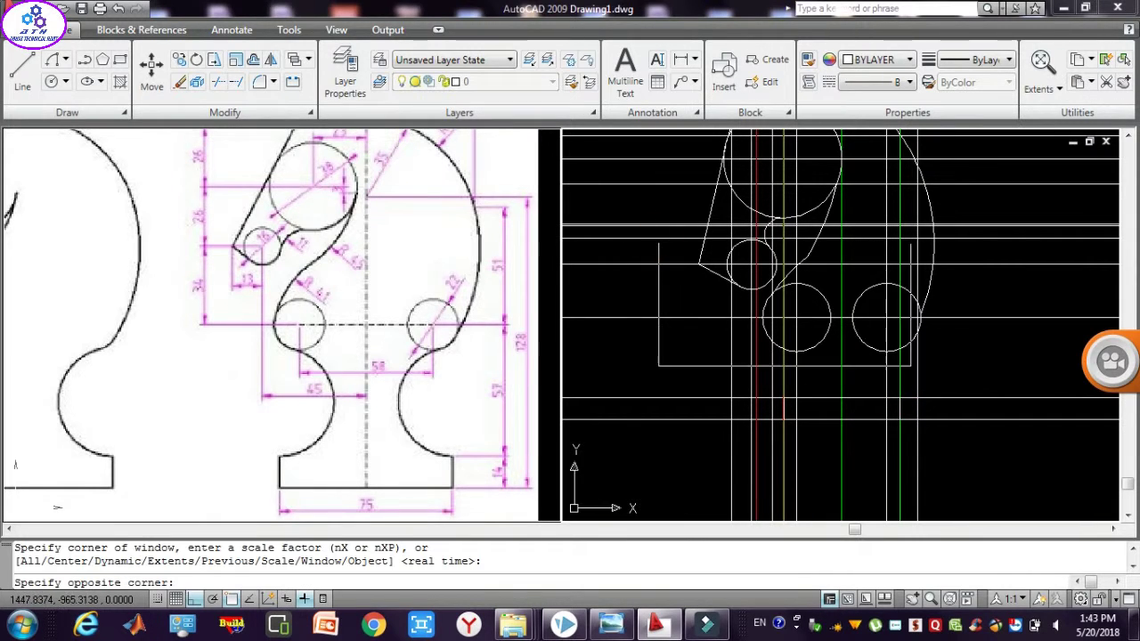
# Draw the concave neck arc below the lower left circle with start, end and radius.
pyautogui.click(965, 388)
pyautogui.press('Escape')
pyautogui.press('Escape')
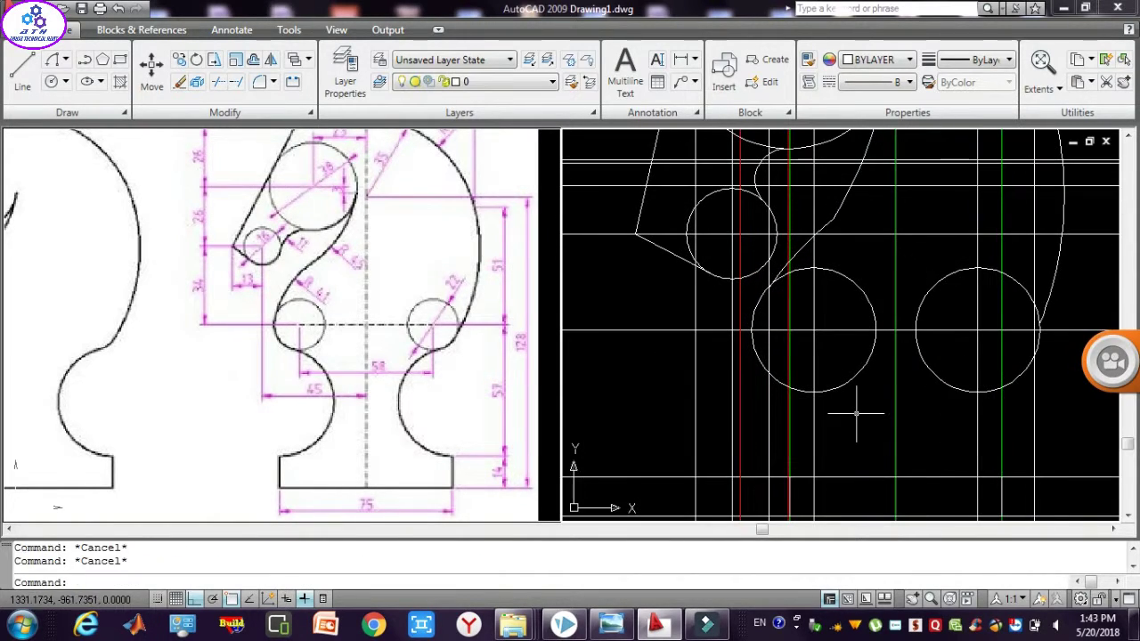
pyautogui.click(53, 60)
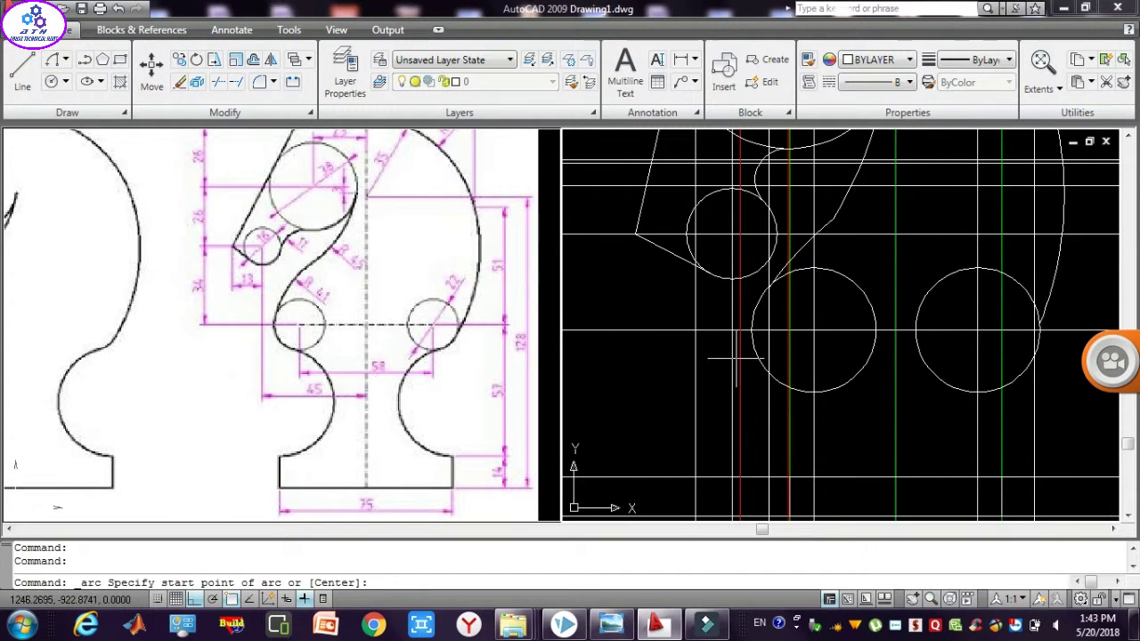
pyautogui.click(790, 388)
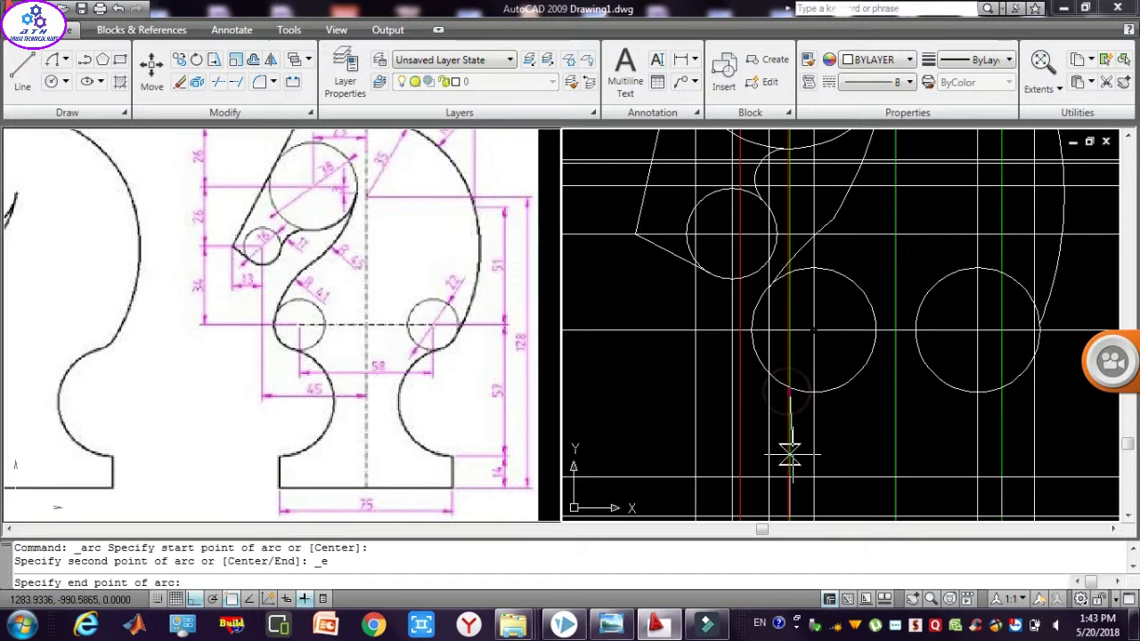
pyautogui.click(789, 477)
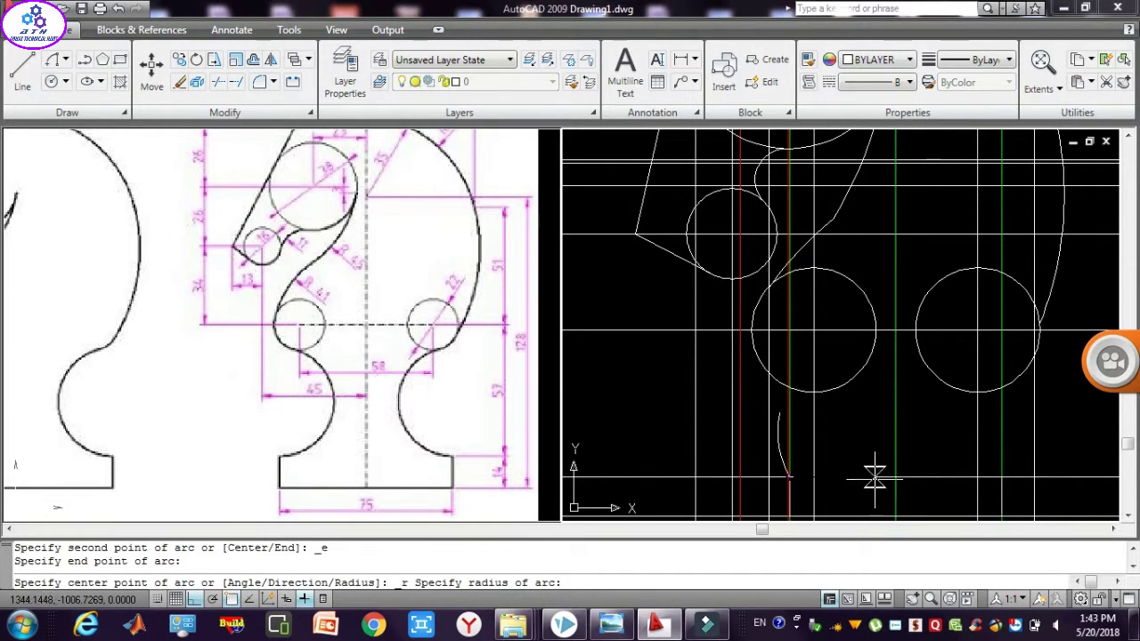
pyautogui.press('Escape')
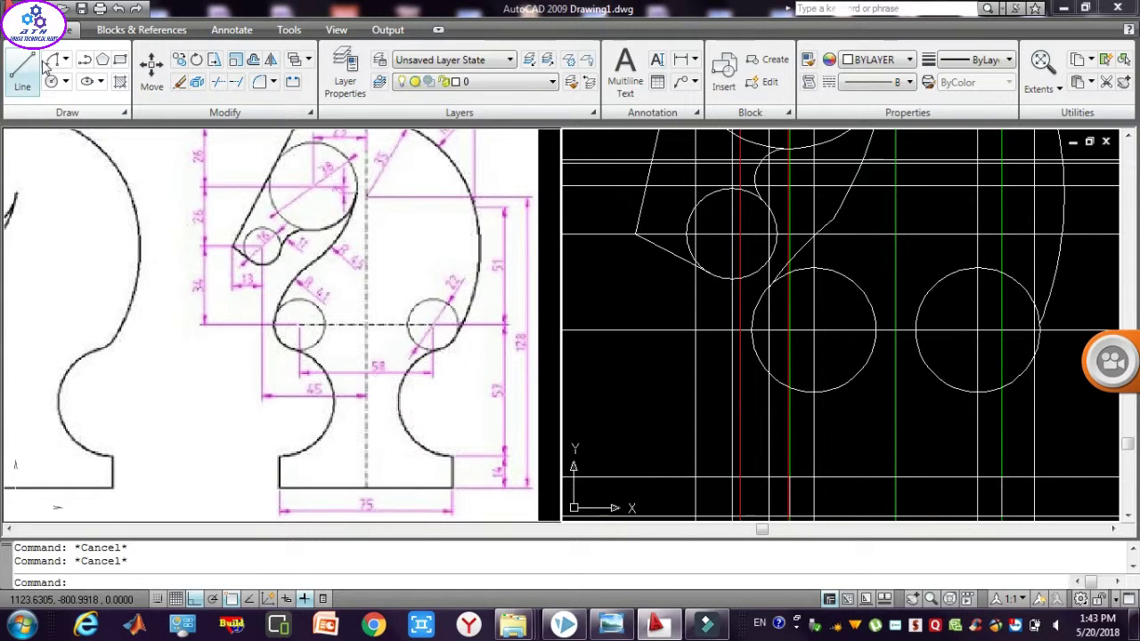
pyautogui.click(53, 81)
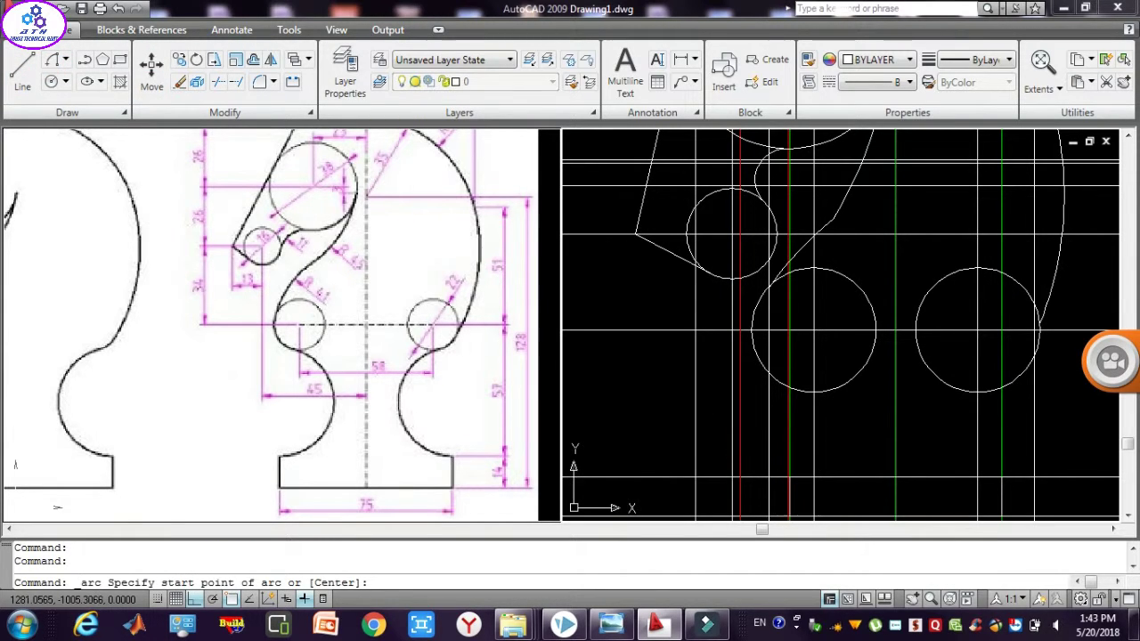
pyautogui.click(789, 477)
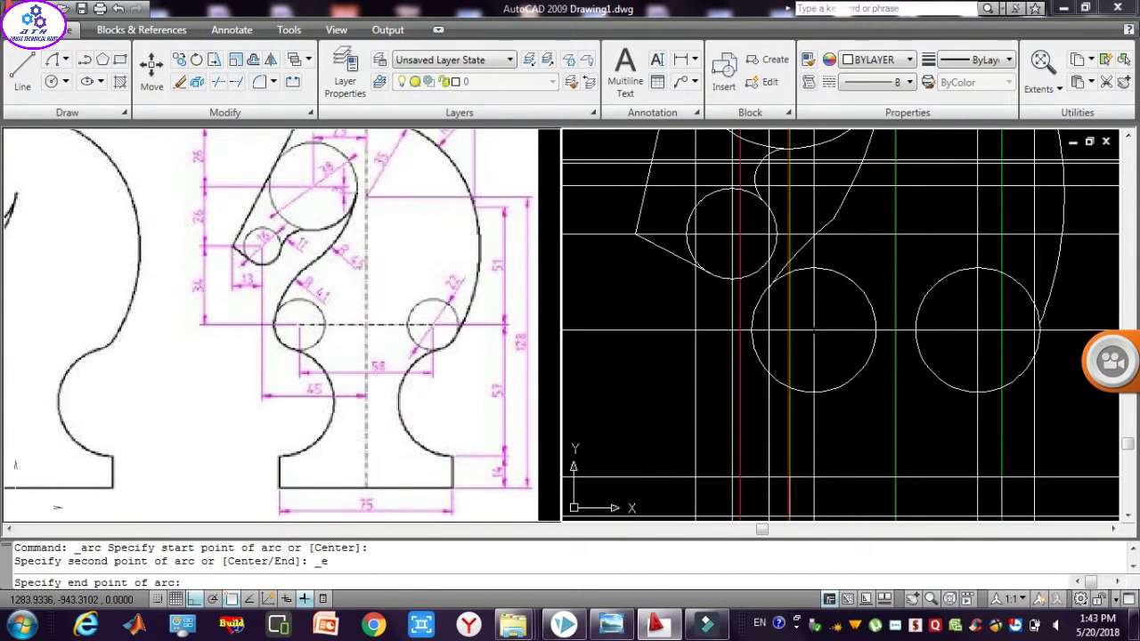
pyautogui.click(789, 390)
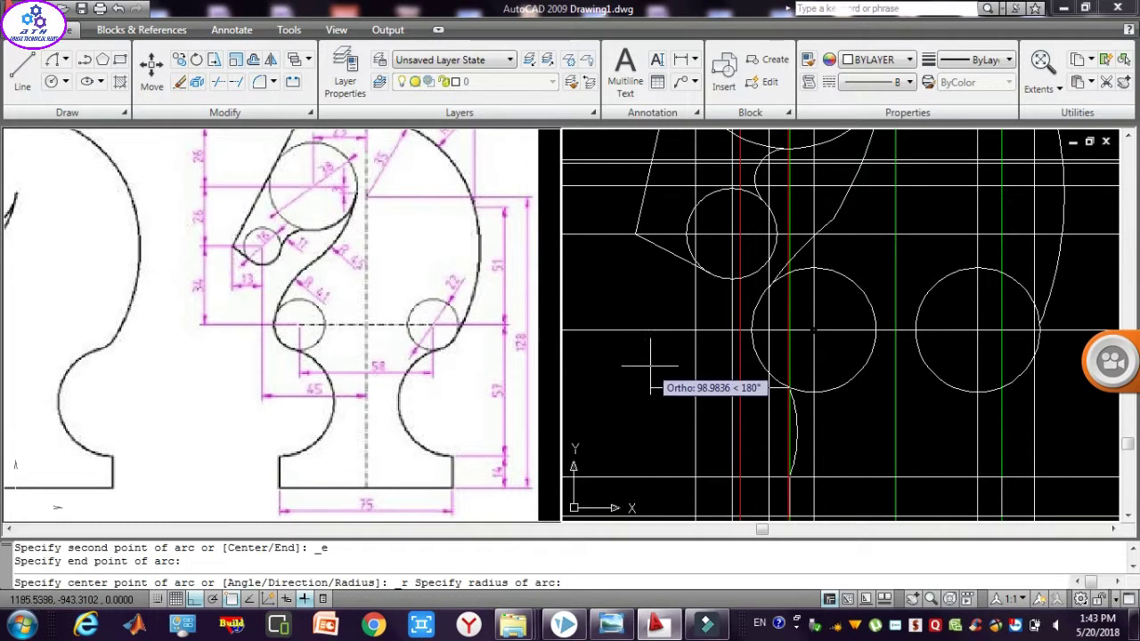
pyautogui.click(726, 390)
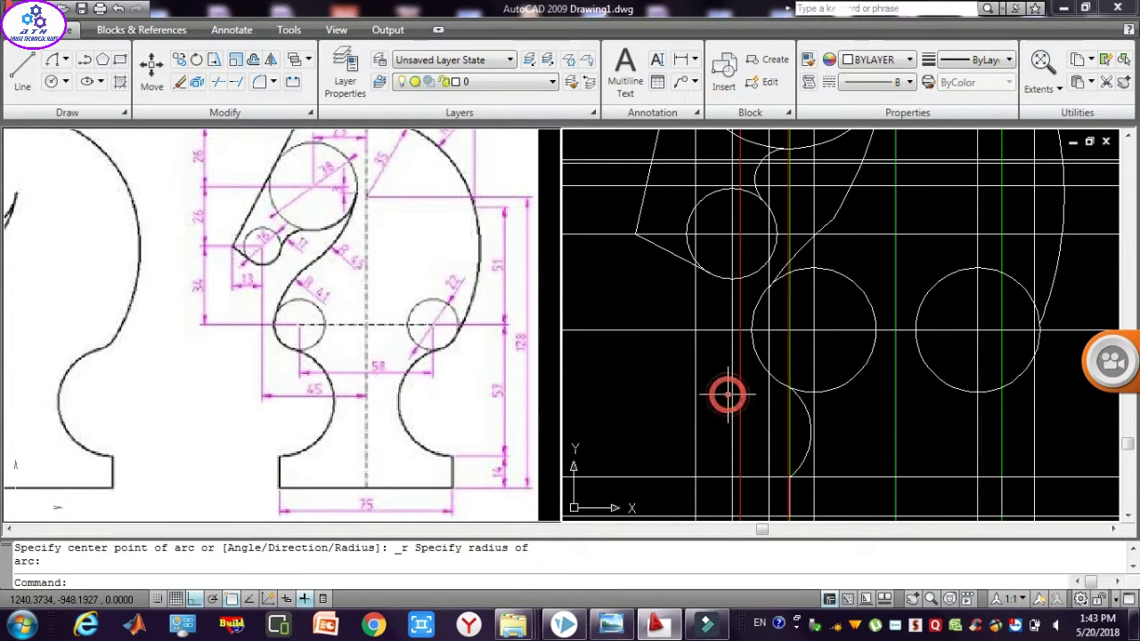
# Mirror the neck arc across the vertical centreline, keeping the original.
pyautogui.click(803, 401)
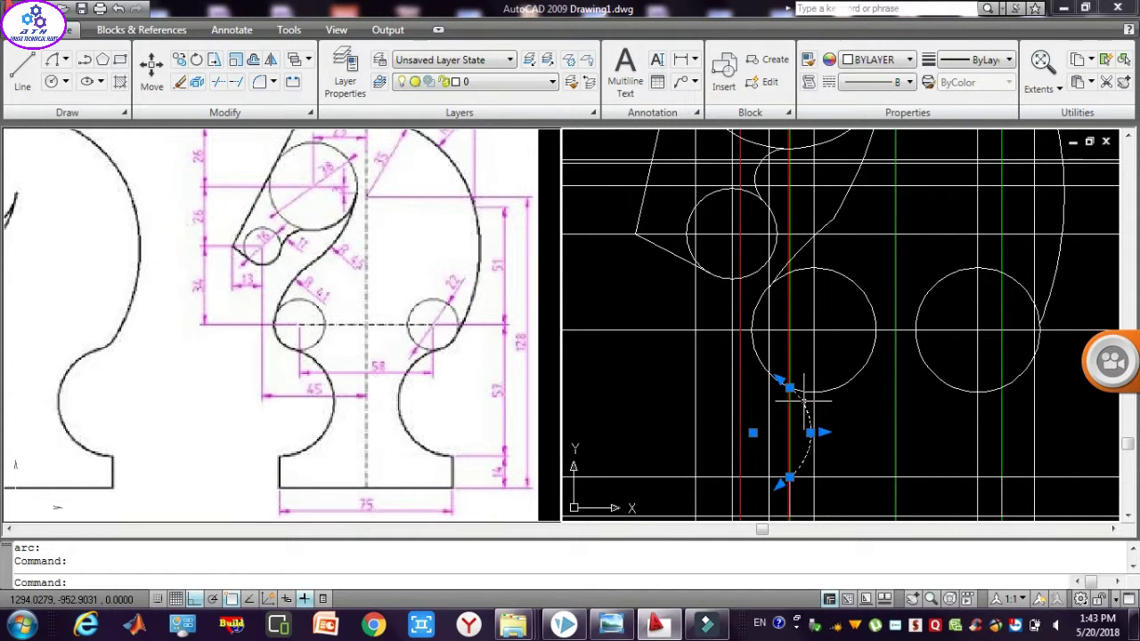
pyautogui.write('mi')
pyautogui.press('Return')
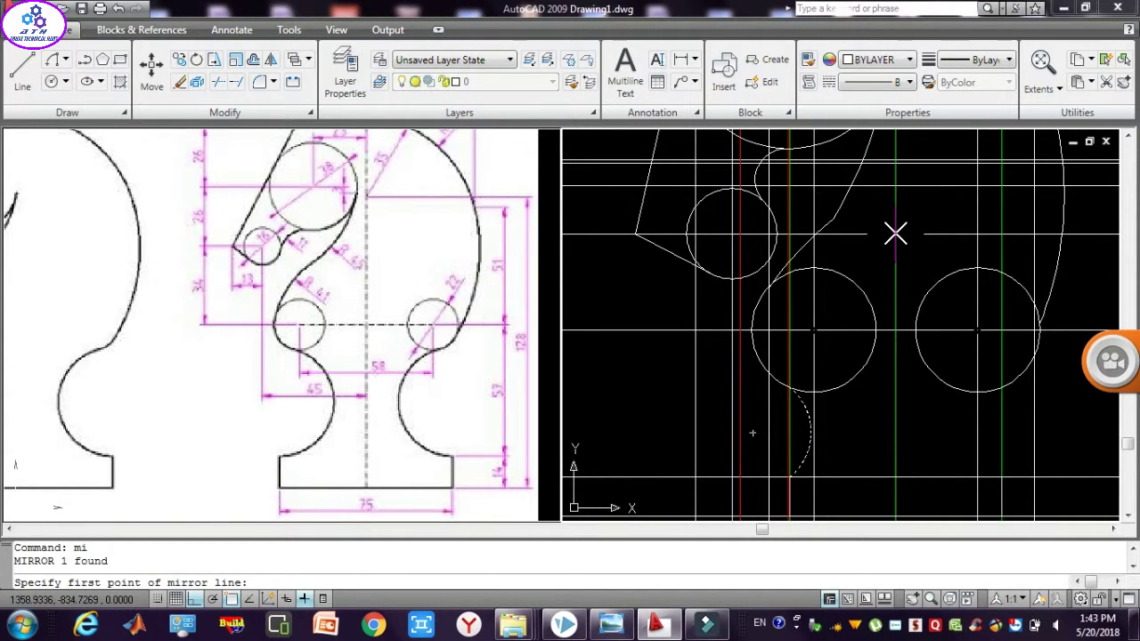
pyautogui.click(897, 237)
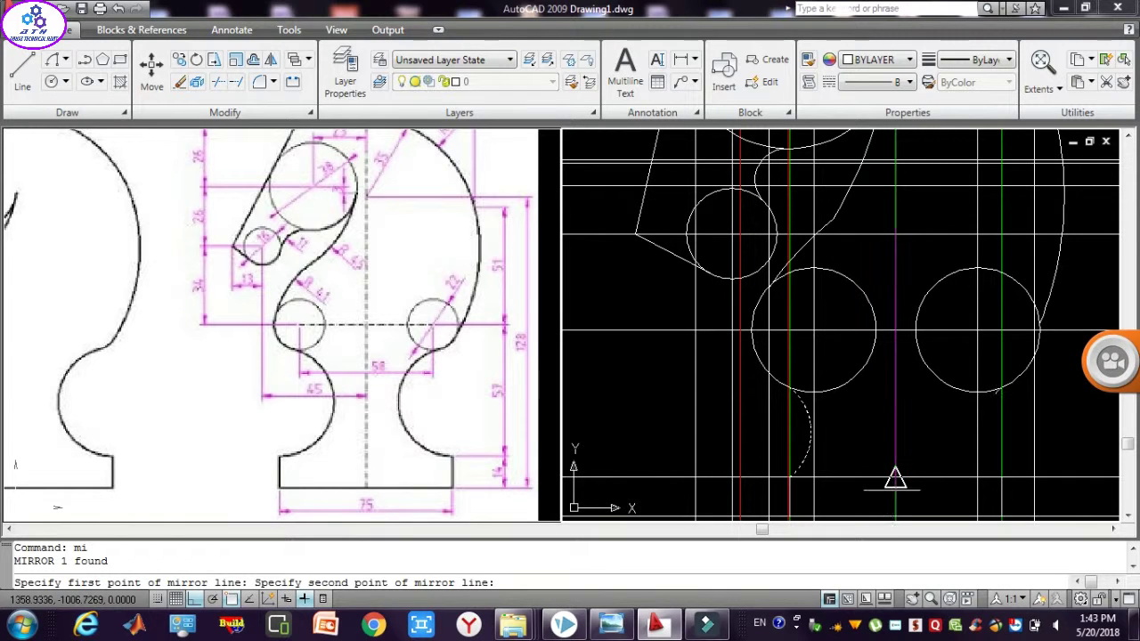
pyautogui.click(890, 490)
pyautogui.press('Return')
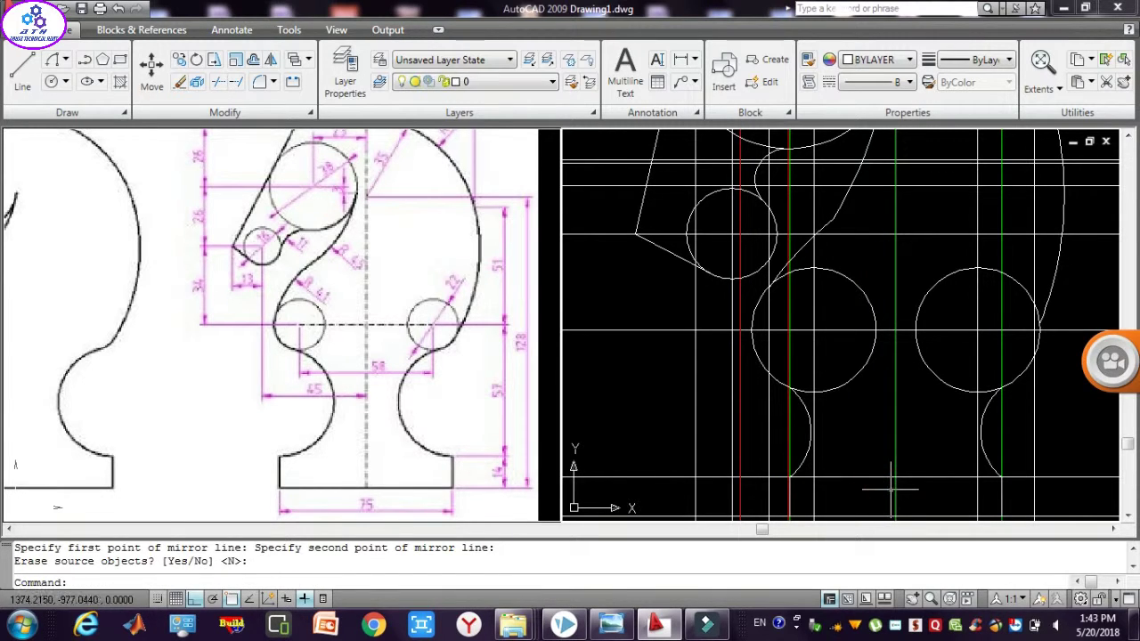
pyautogui.click(1046, 88)
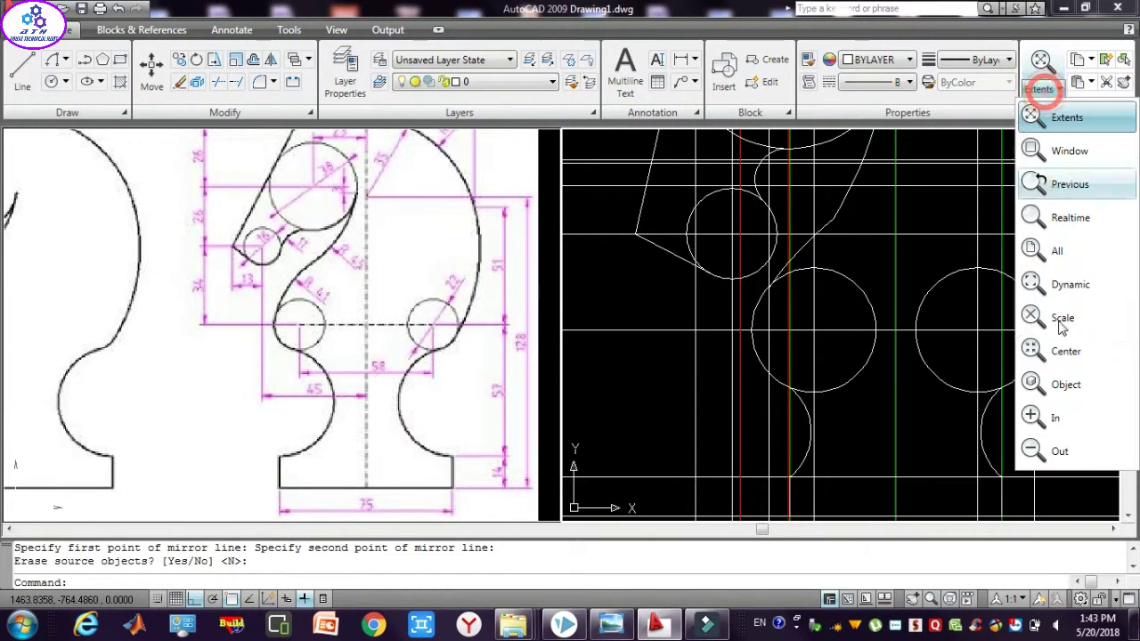
# Crossing-select and delete the horizontal construction lines, then the vertical ones.
pyautogui.click(1060, 451)
pyautogui.press('Escape')
pyautogui.press('Escape')
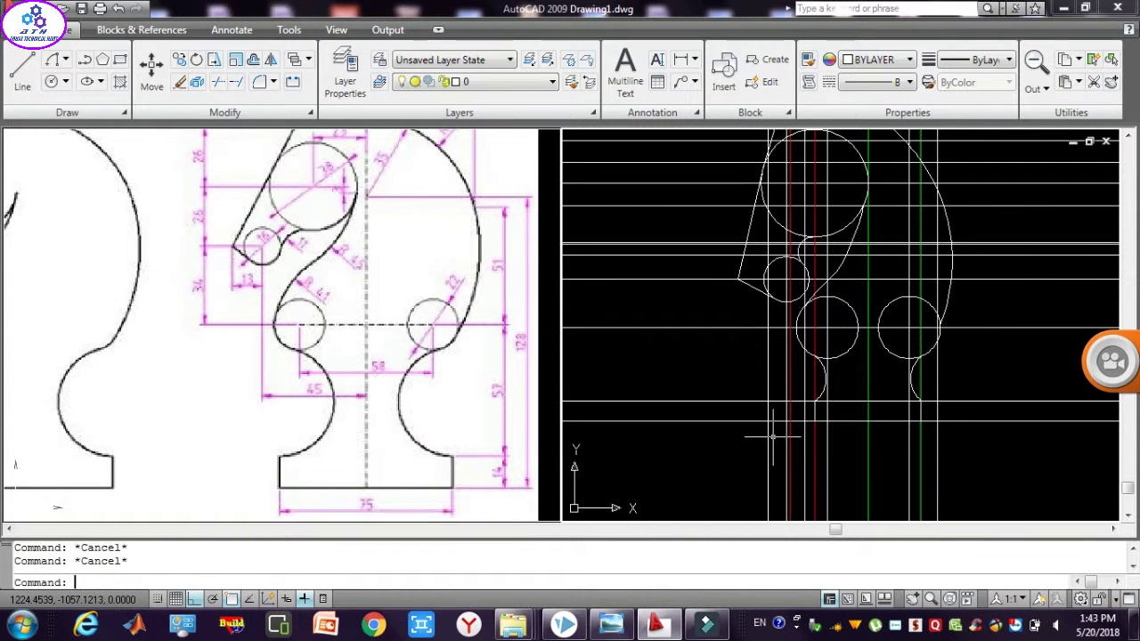
pyautogui.click(566, 583)
pyautogui.write('p')
pyautogui.press('Return')
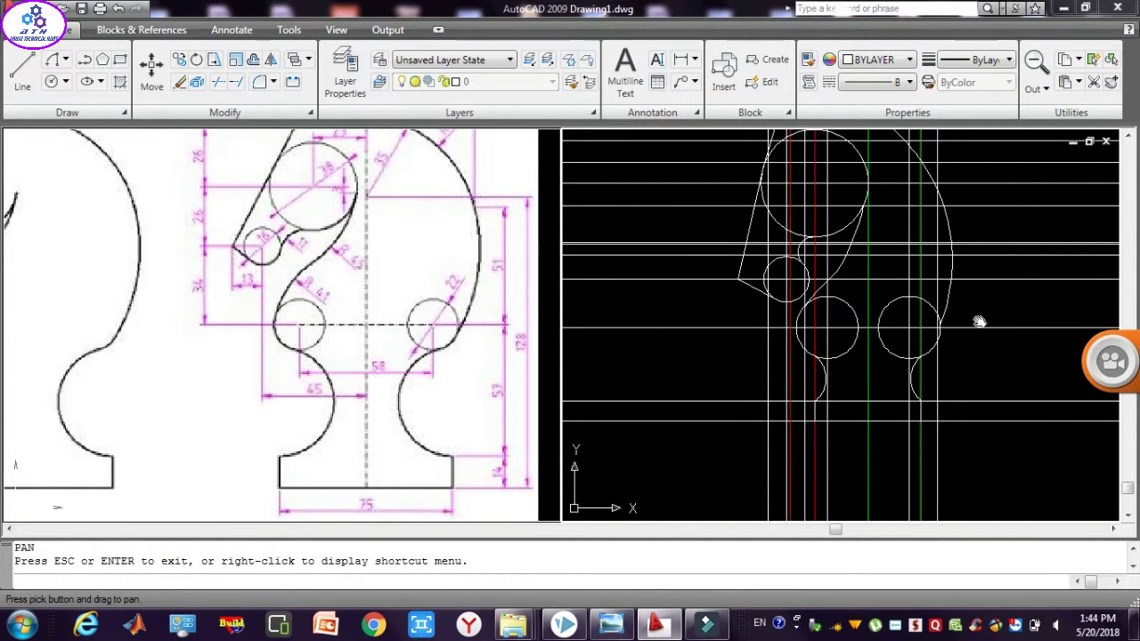
pyautogui.moveTo(977, 323); pyautogui.dragTo(1001, 385)
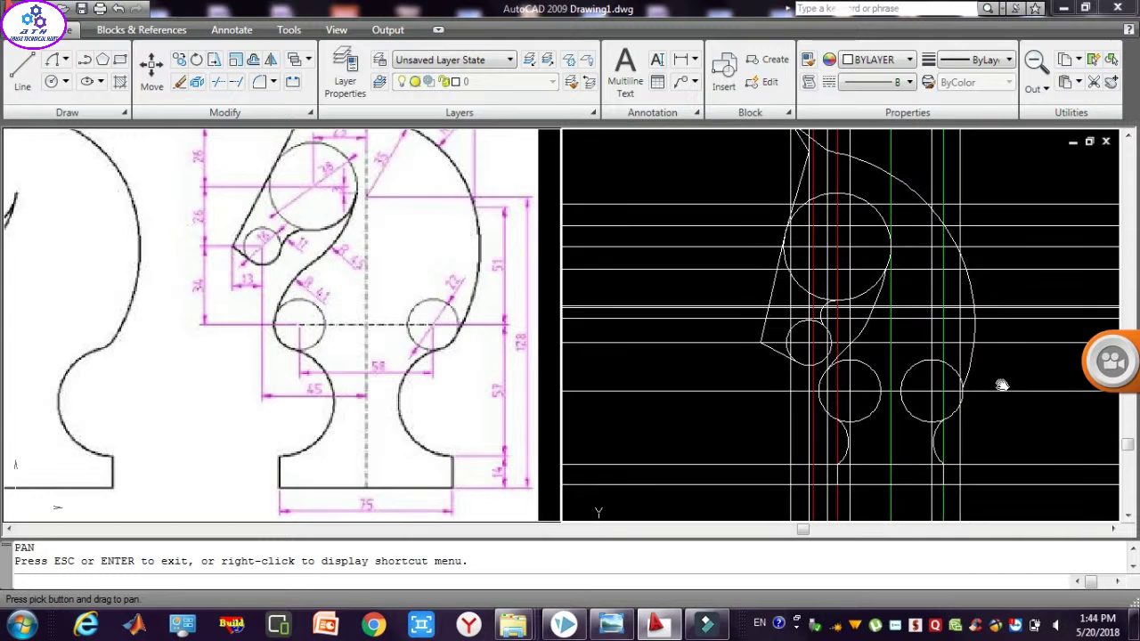
pyautogui.press('Escape')
pyautogui.press('Escape')
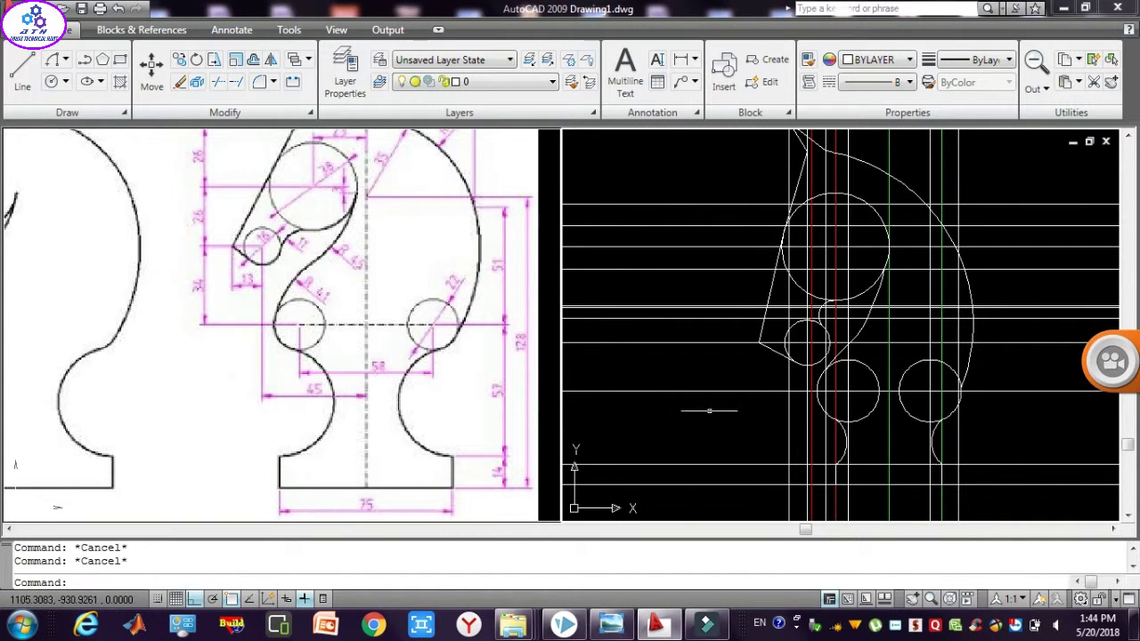
pyautogui.click(704, 410)
pyautogui.click(630, 169)
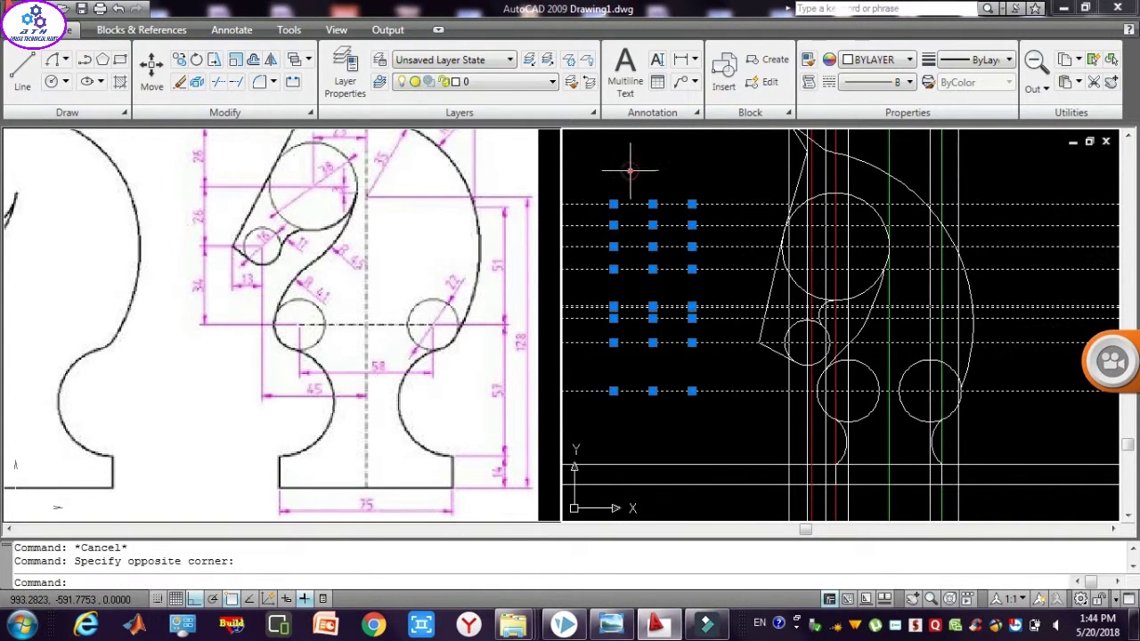
pyautogui.press('Delete')
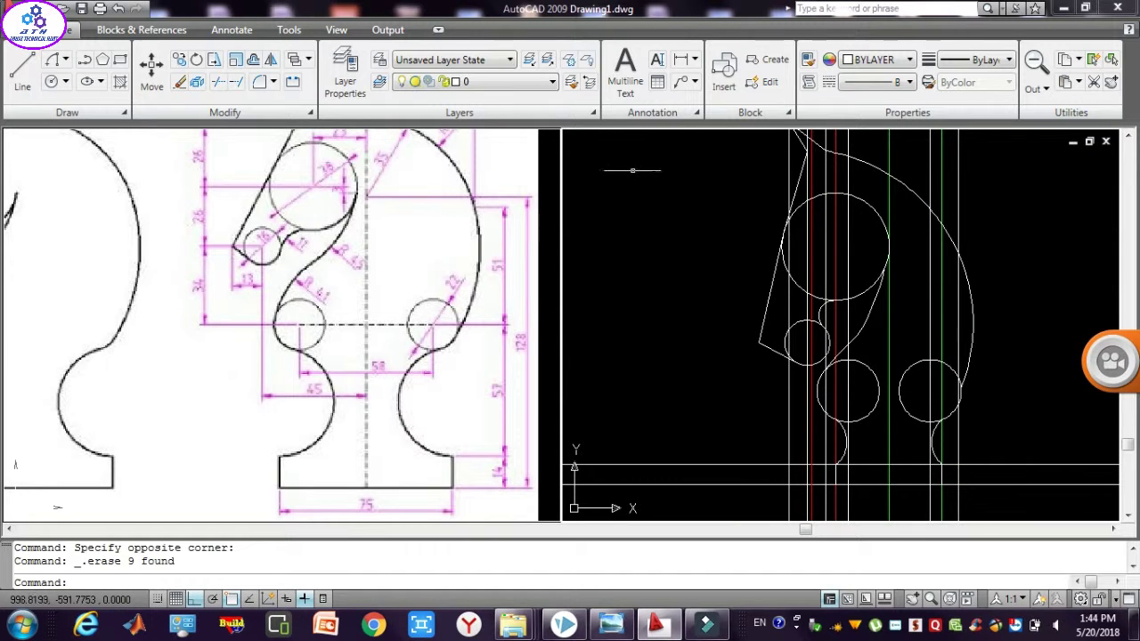
pyautogui.click(976, 489)
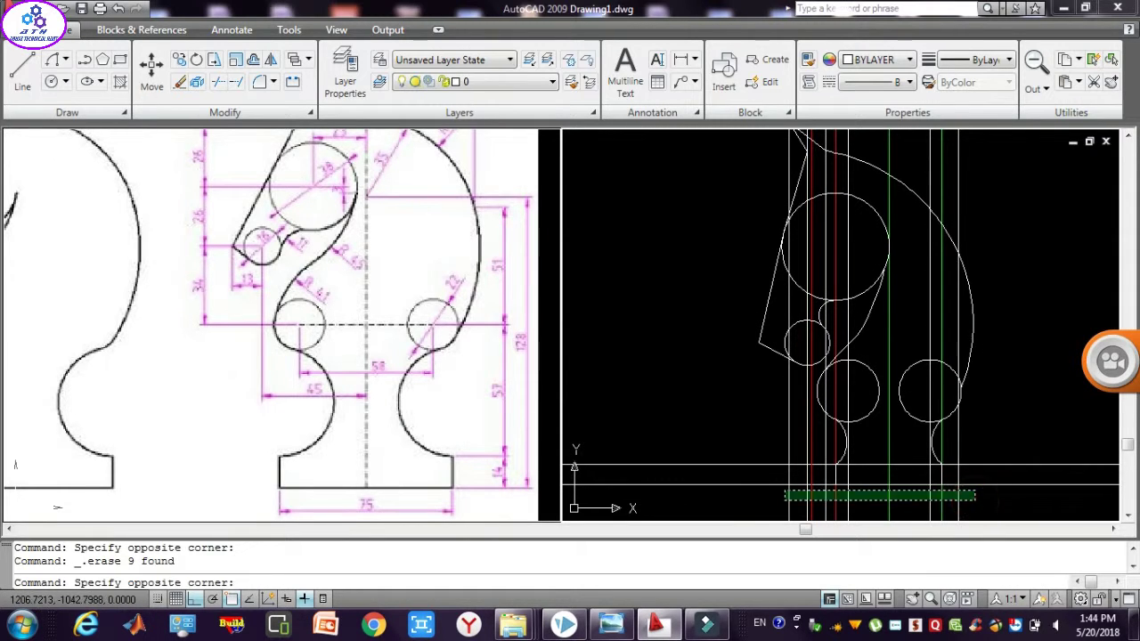
pyautogui.click(785, 500)
pyautogui.press('Delete')
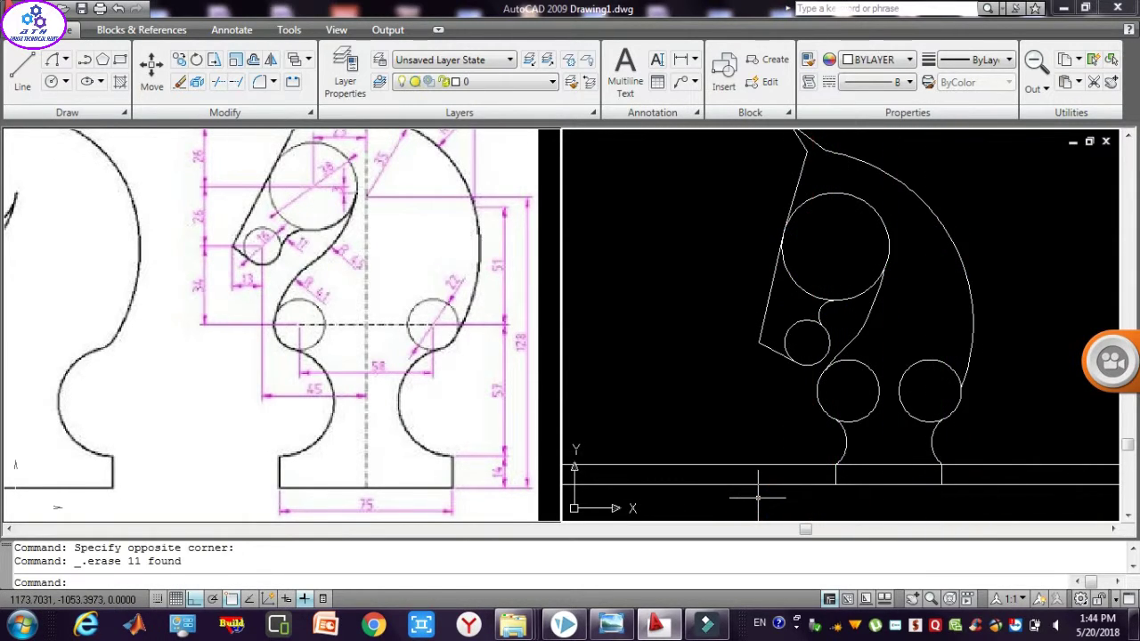
# Delete the last two horizontal lines near the base and bring the whole knight into view.
pyautogui.click(751, 516)
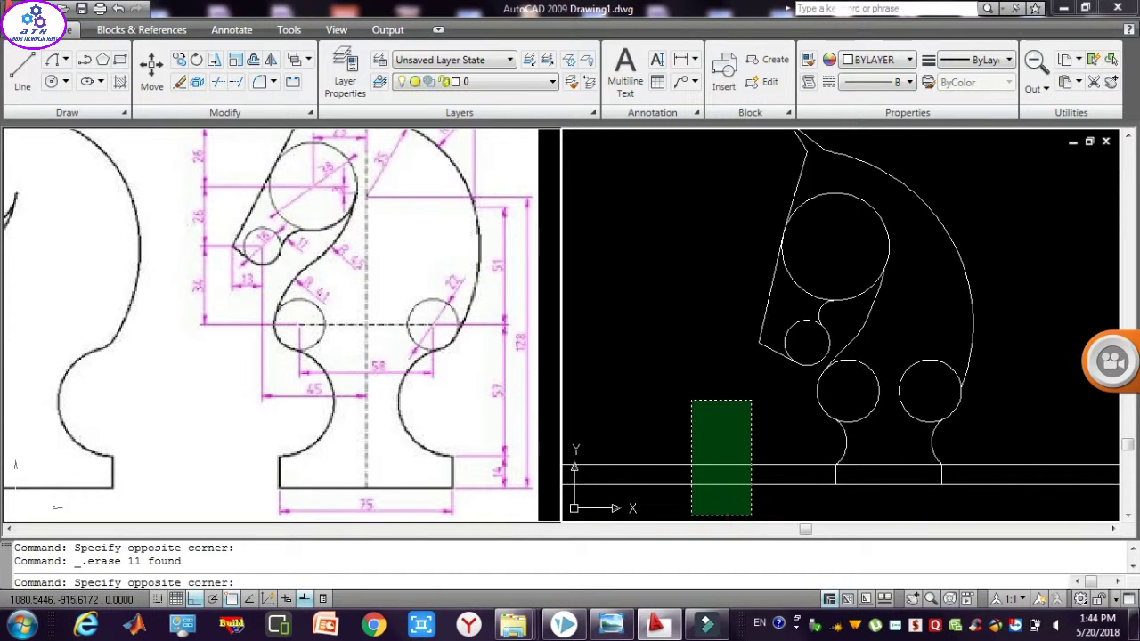
pyautogui.click(692, 400)
pyautogui.press('Delete')
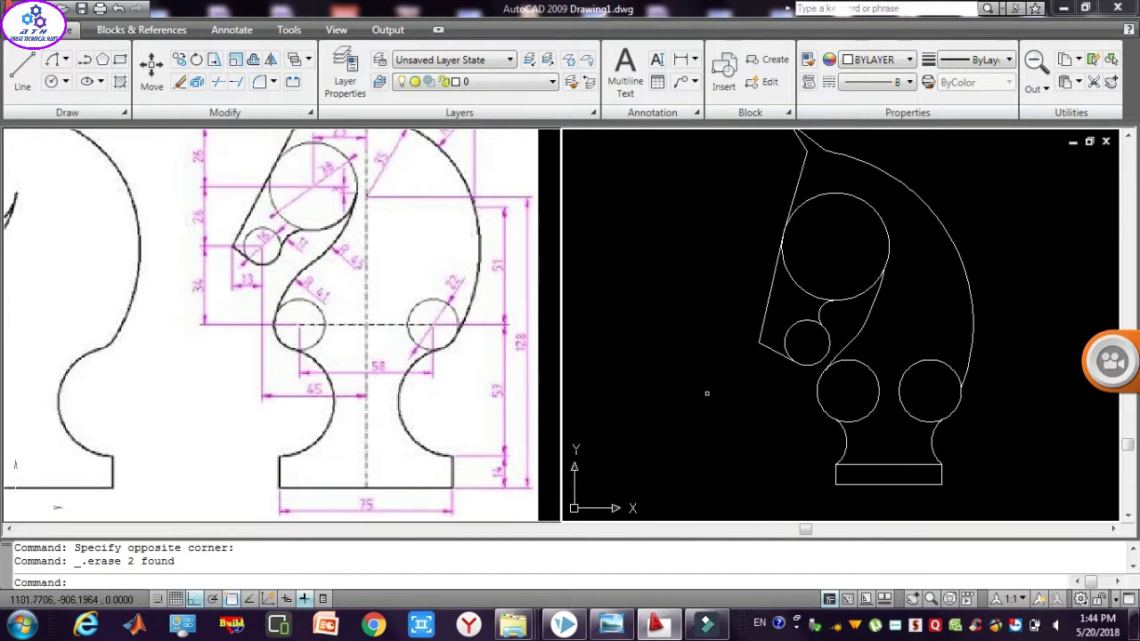
pyautogui.write('p')
pyautogui.press('Return')
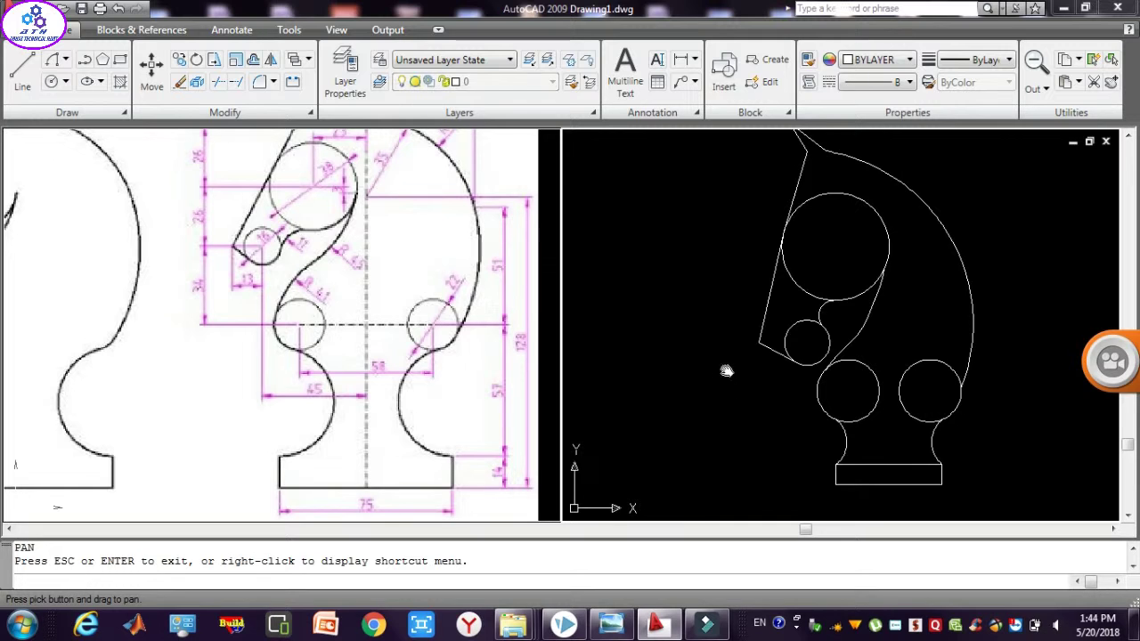
pyautogui.moveTo(730, 333)
pyautogui.mouseDown()
pyautogui.moveTo(734, 362)
pyautogui.moveTo(720, 331)
pyautogui.mouseUp()
pyautogui.press('Escape')
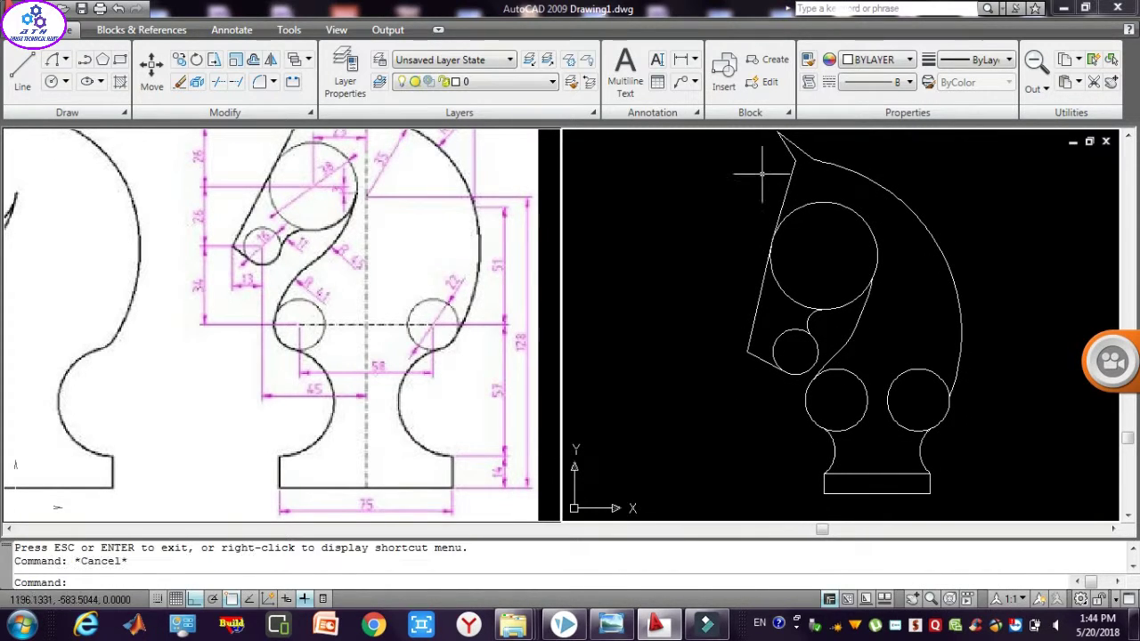
# Select the whole knight outline with a crossing window and set its lineweight to 0.30 mm.
pyautogui.click(958, 499)
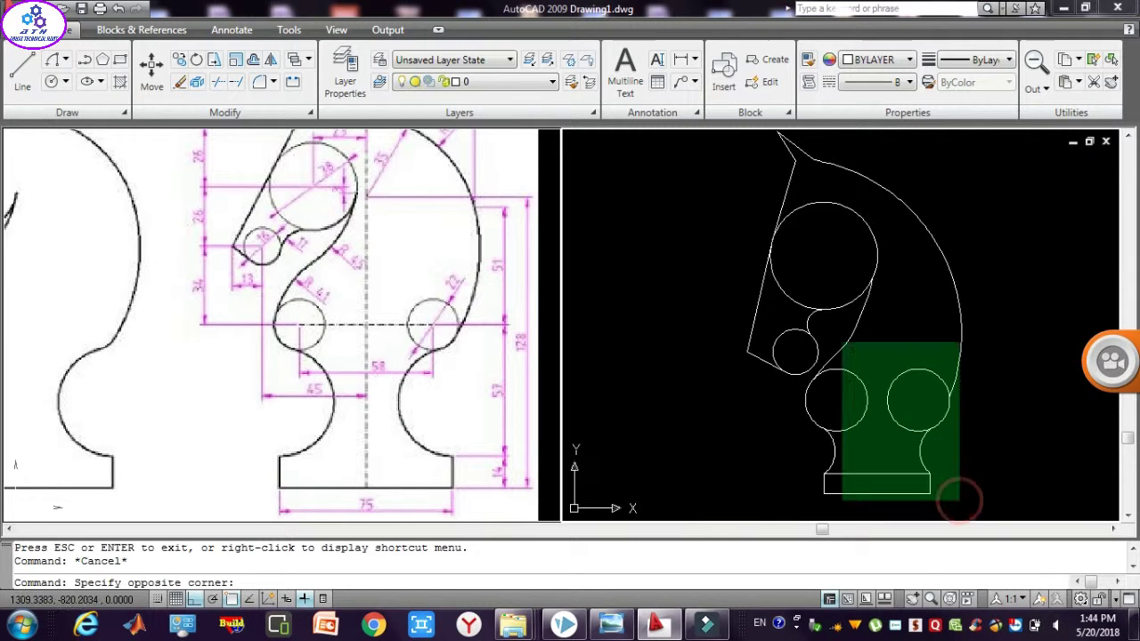
pyautogui.click(697, 135)
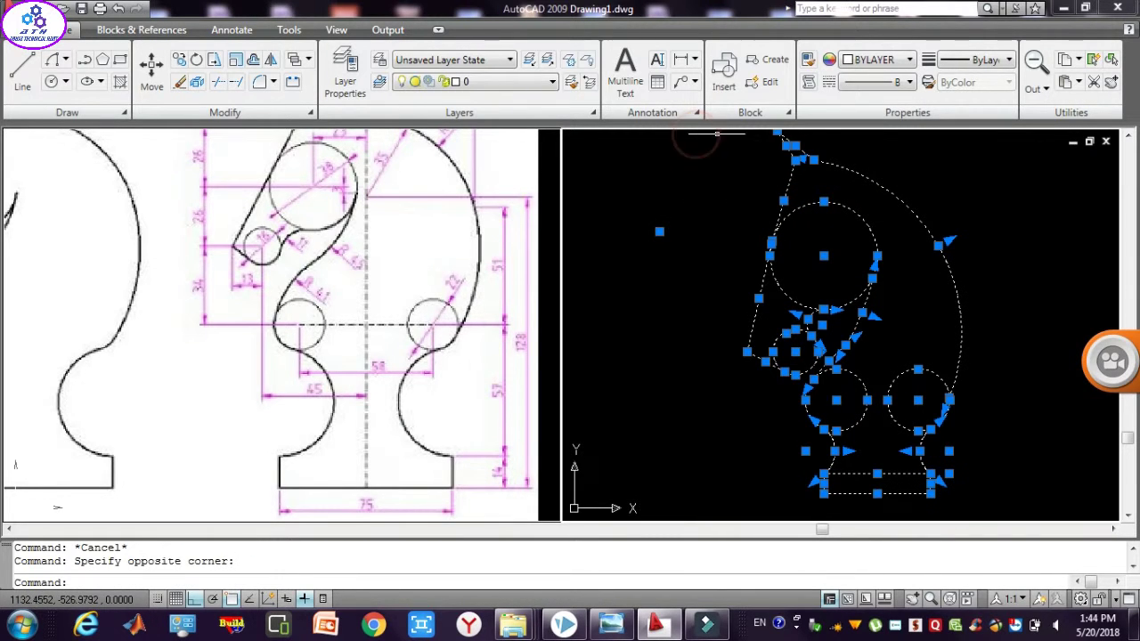
pyautogui.click(960, 59)
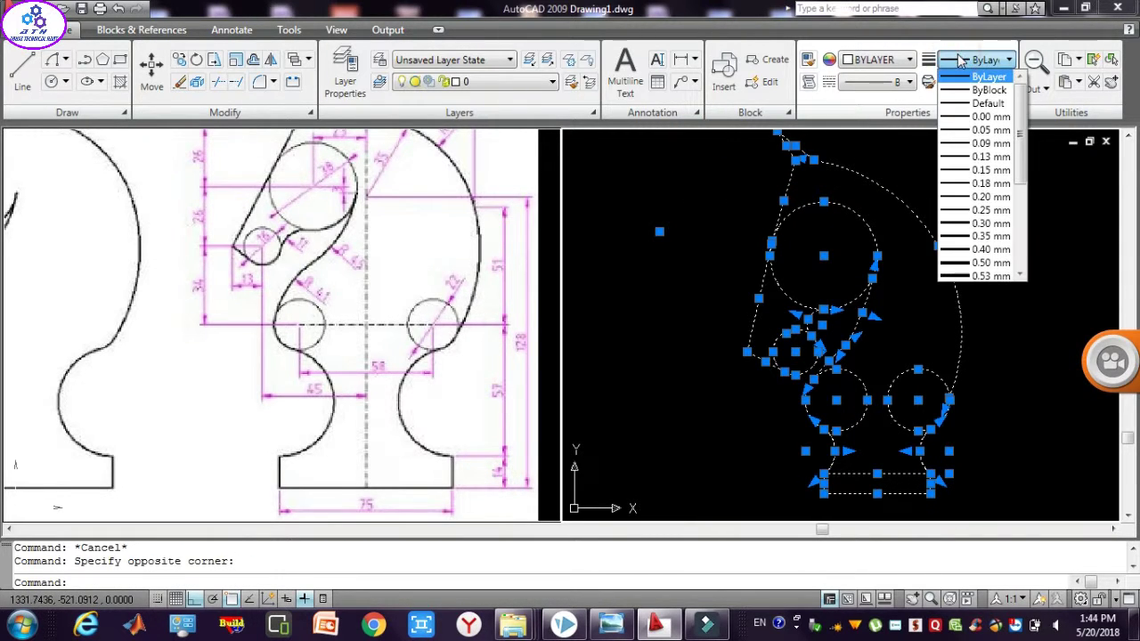
pyautogui.click(990, 223)
pyautogui.press('Escape')
pyautogui.press('Escape')
pyautogui.write('h')
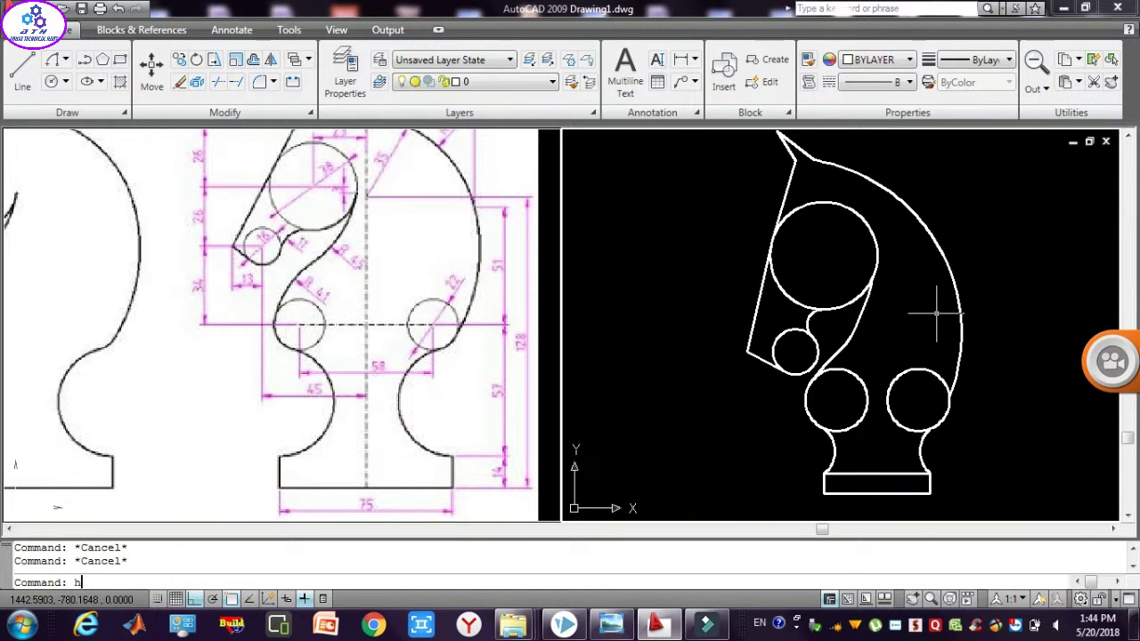
# Set a one-colour gradient fill and choose pure red from the index colour palette.
pyautogui.press('Return')
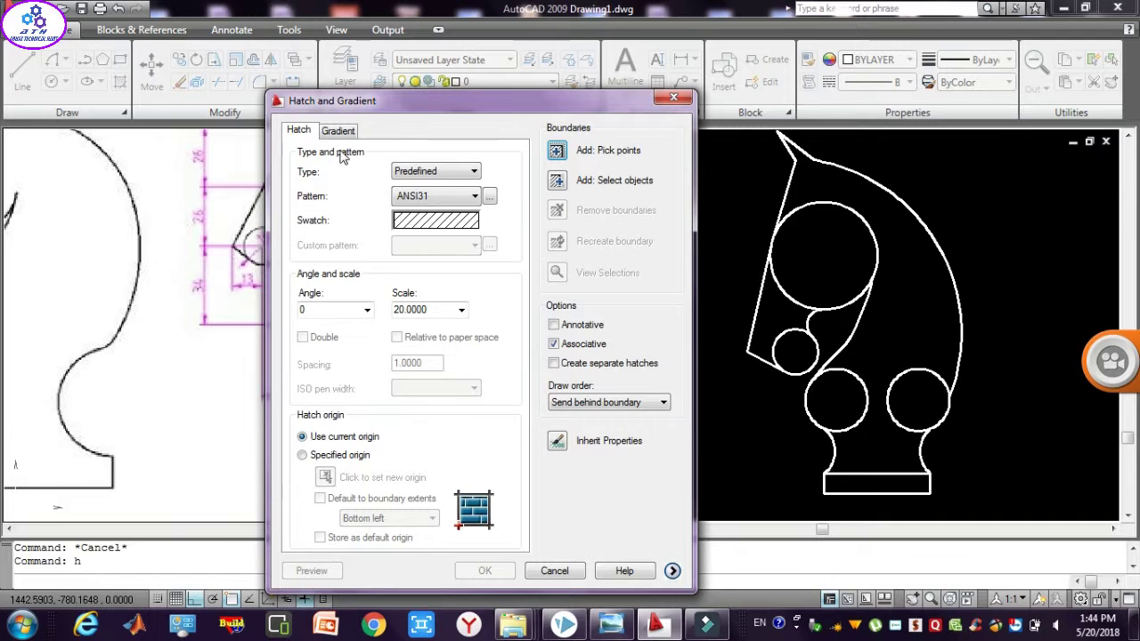
pyautogui.click(338, 131)
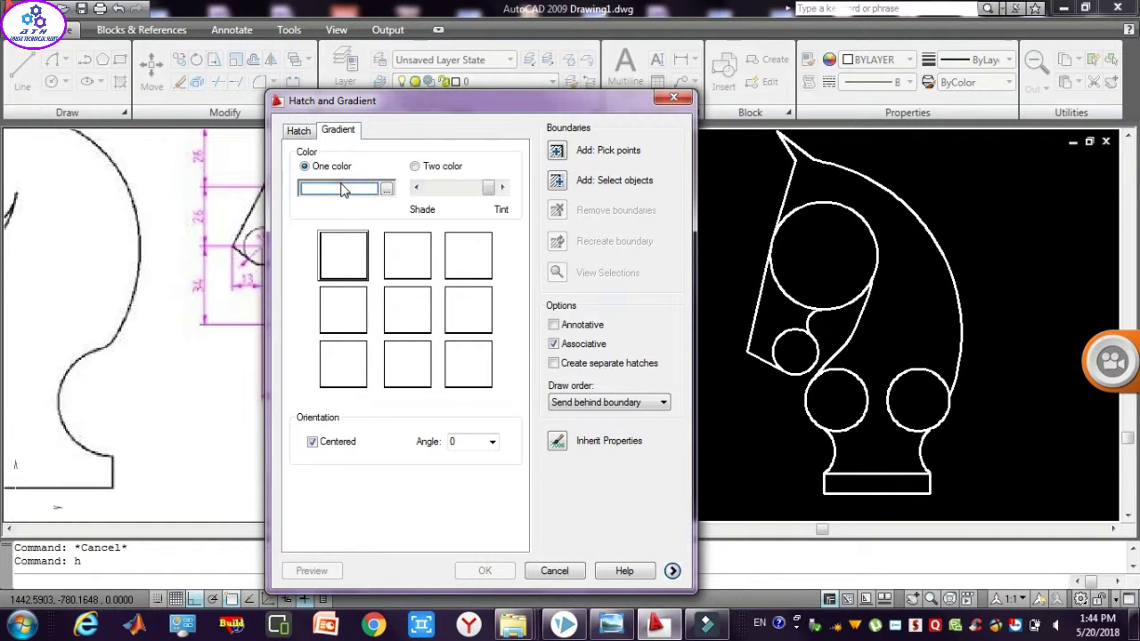
pyautogui.click(343, 190)
pyautogui.click(402, 191)
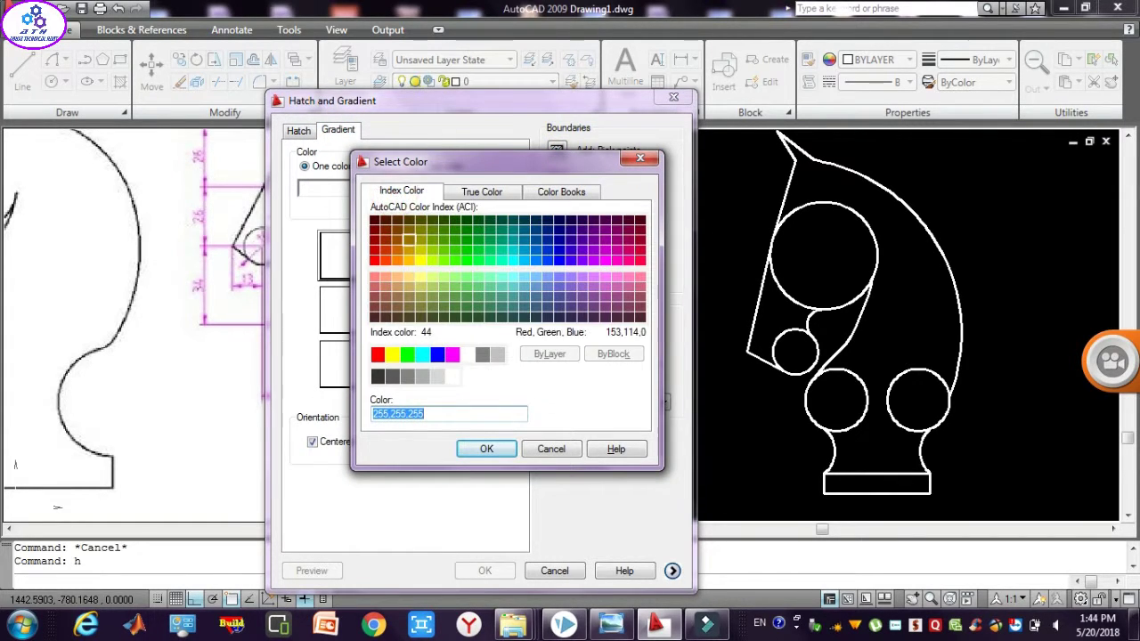
pyautogui.click(392, 259)
pyautogui.click(486, 449)
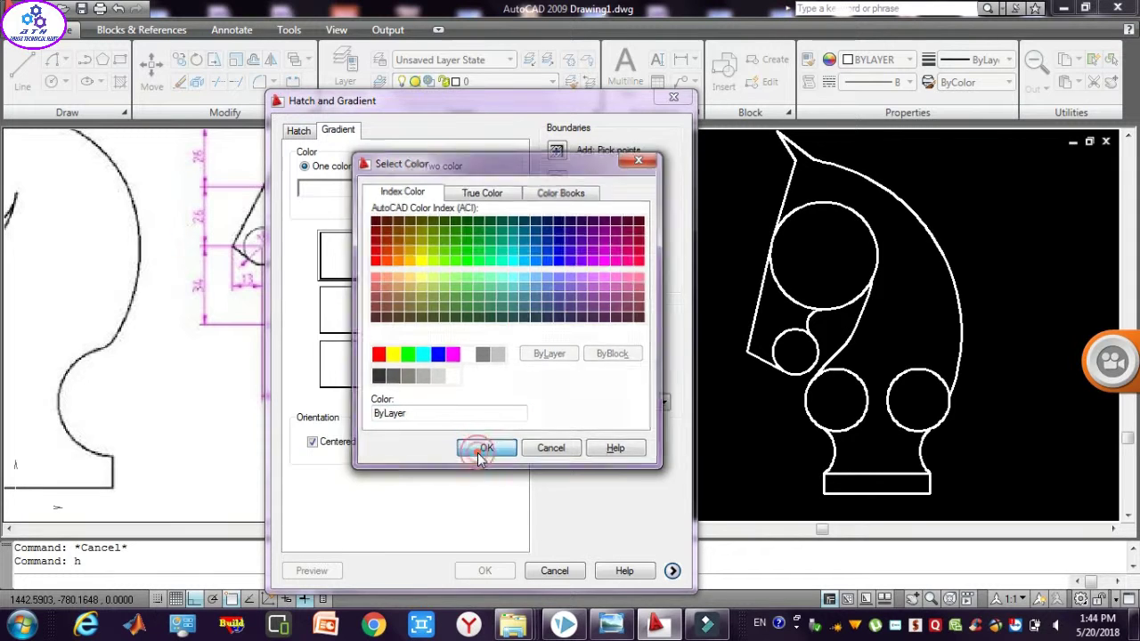
pyautogui.click(341, 189)
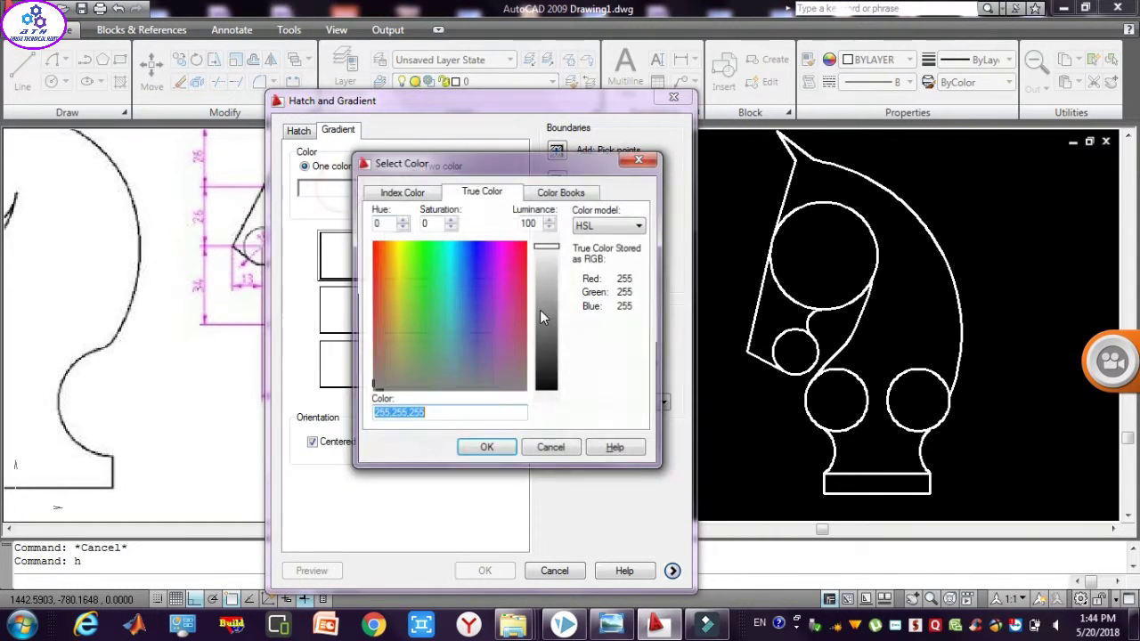
pyautogui.click(433, 282)
pyautogui.click(402, 283)
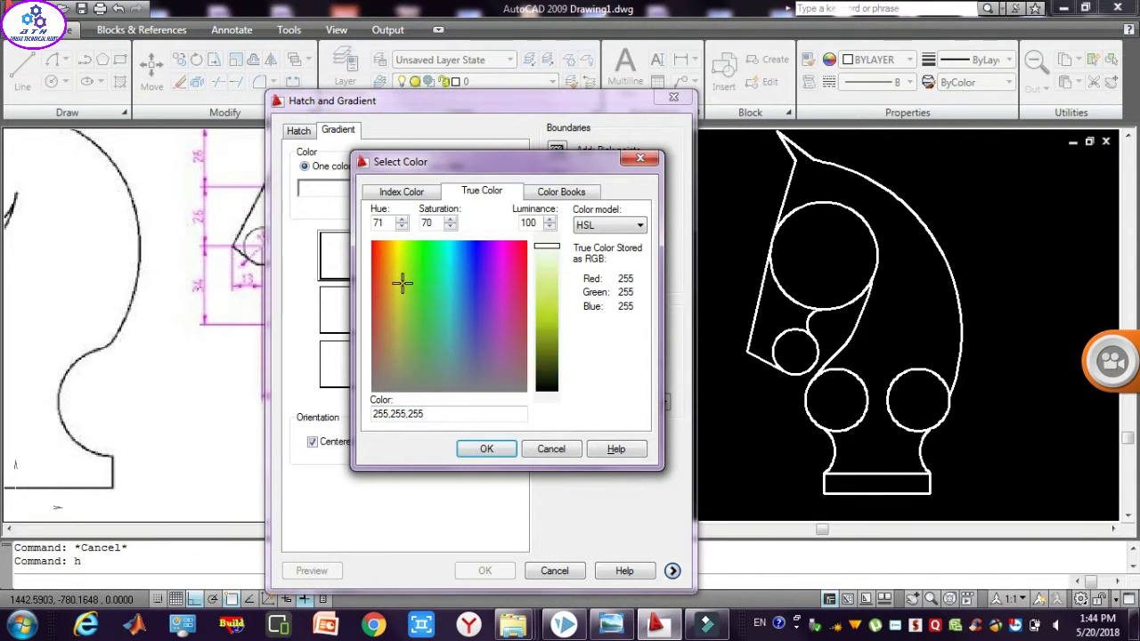
pyautogui.click(382, 282)
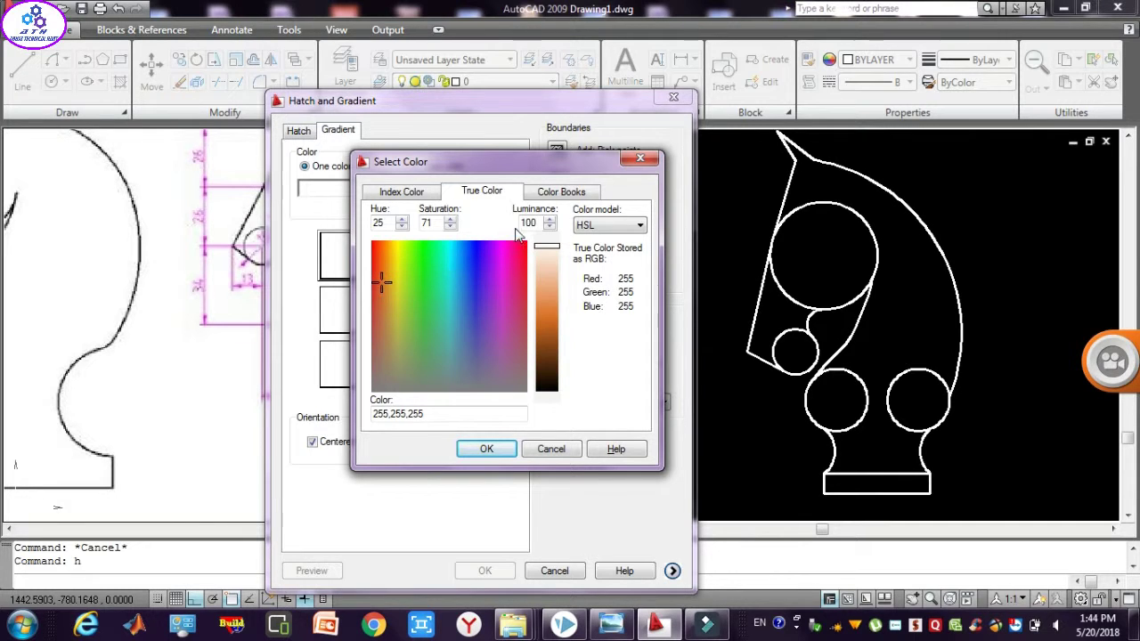
pyautogui.click(390, 194)
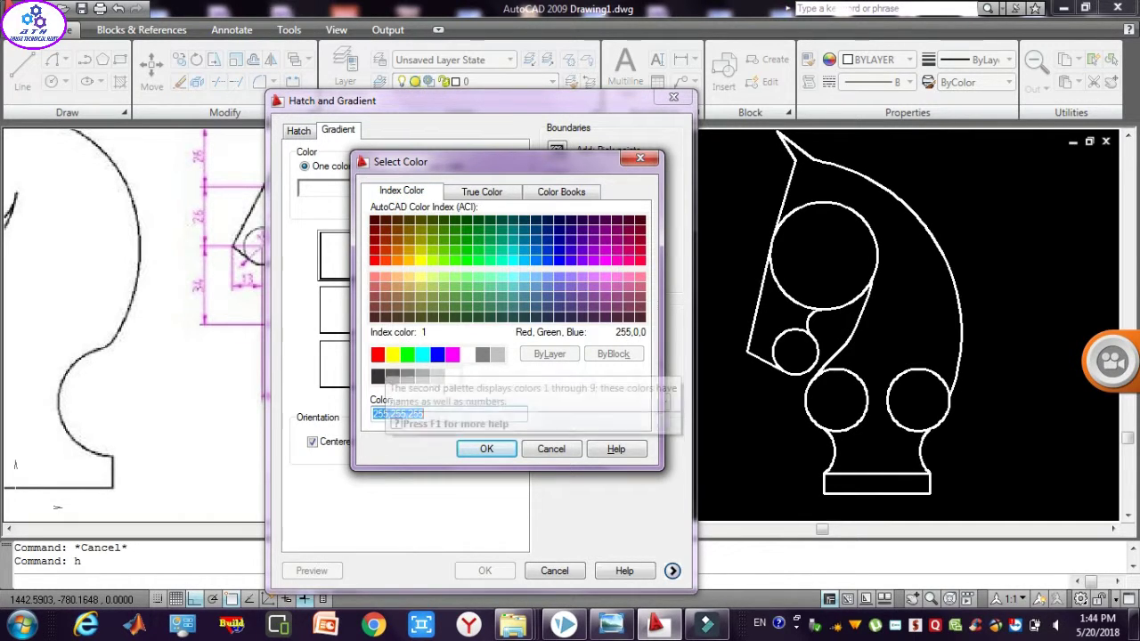
pyautogui.click(378, 354)
pyautogui.click(483, 448)
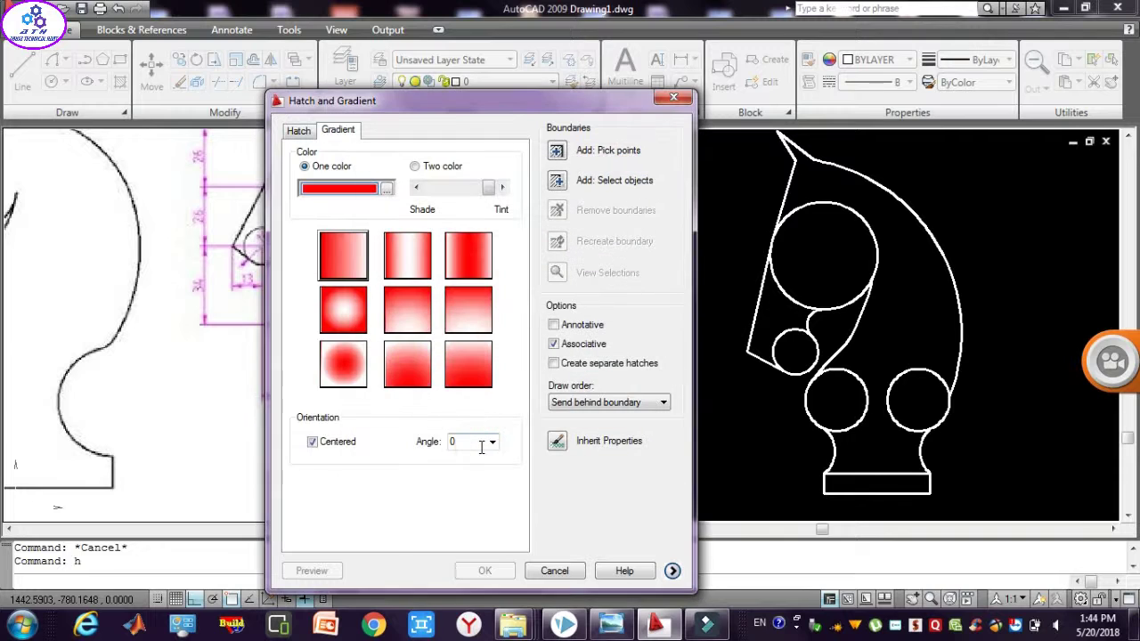
# Slide the shade toward solid red, choose the centred style, and pick inside the knight profile.
pyautogui.moveTo(488, 187); pyautogui.dragTo(469, 187)
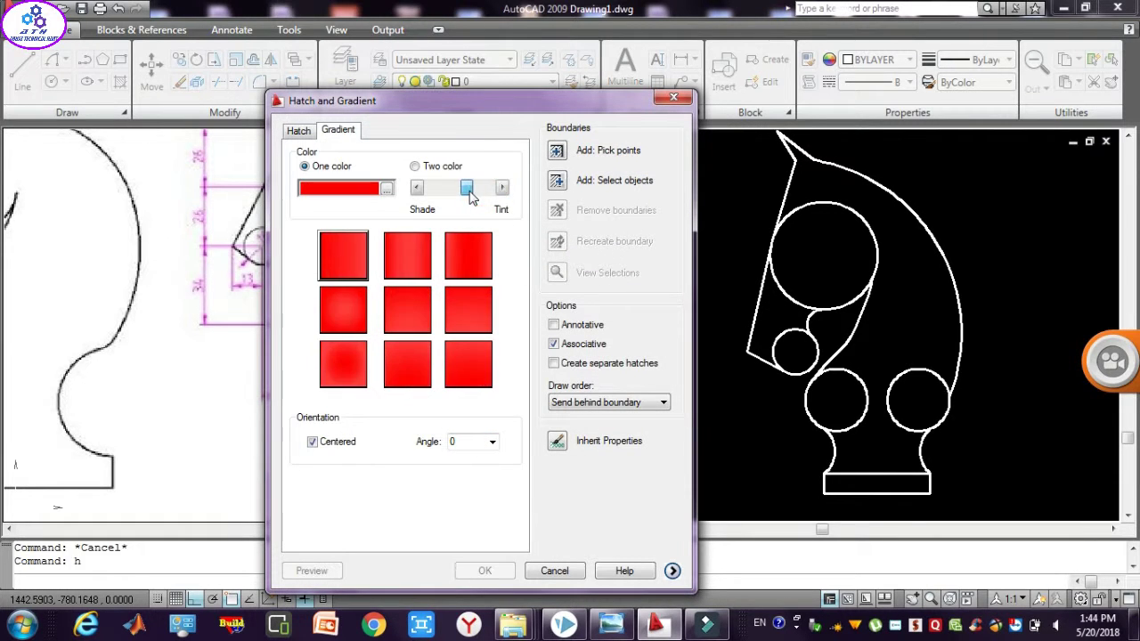
pyautogui.click(350, 317)
pyautogui.click(556, 150)
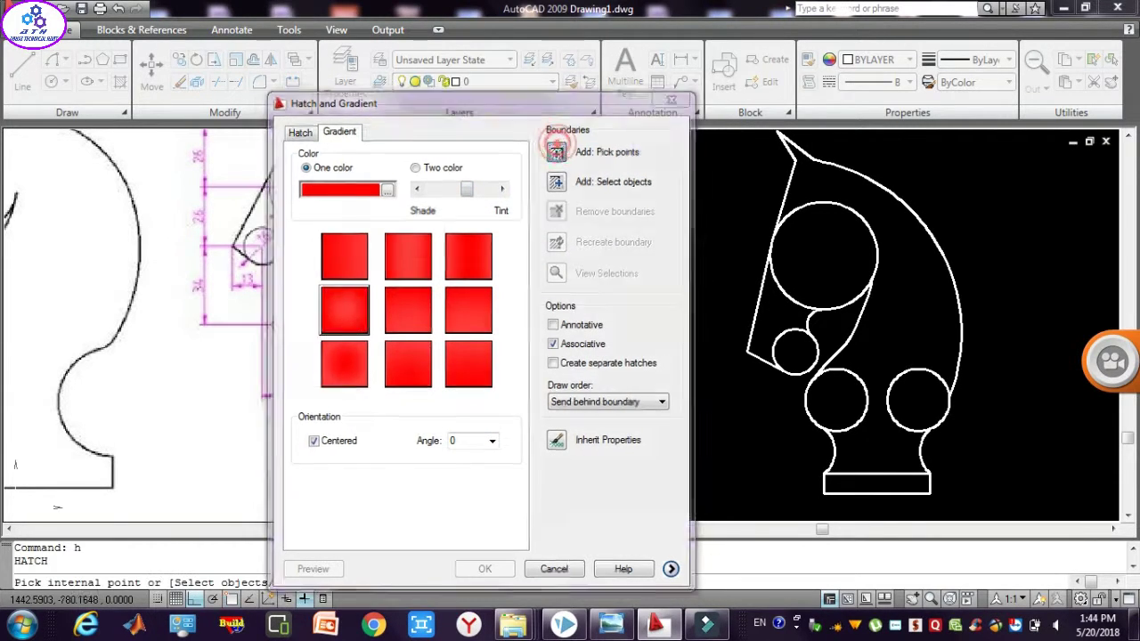
pyautogui.click(910, 300)
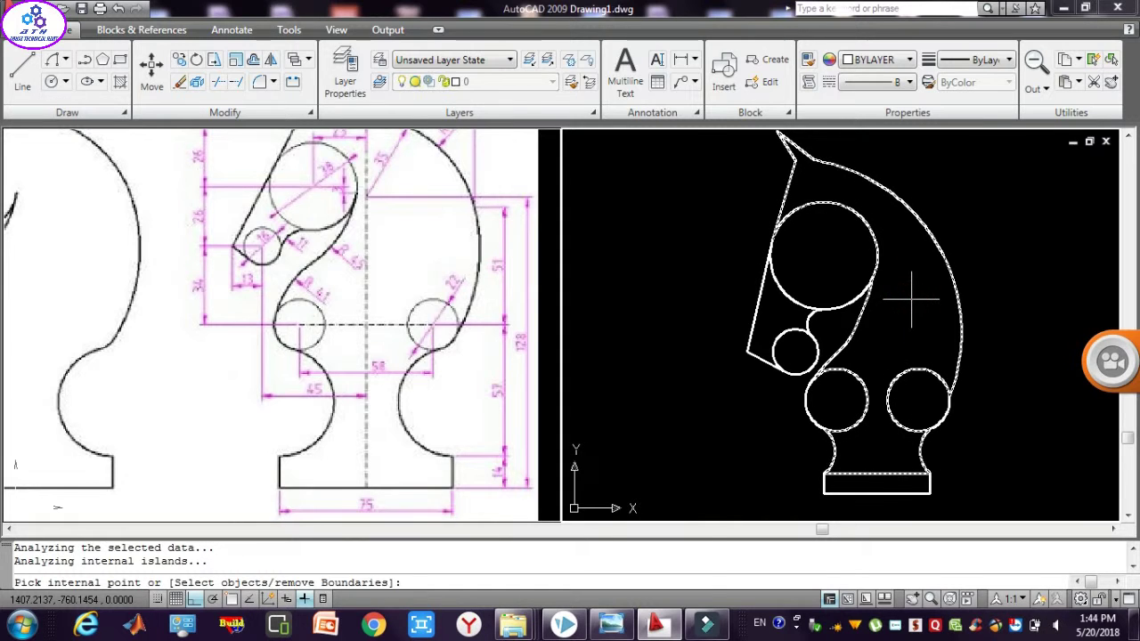
# Apply the red gradient to the main body and pick the strip beside the small circle.
pyautogui.press('Return')
pyautogui.press('Return')
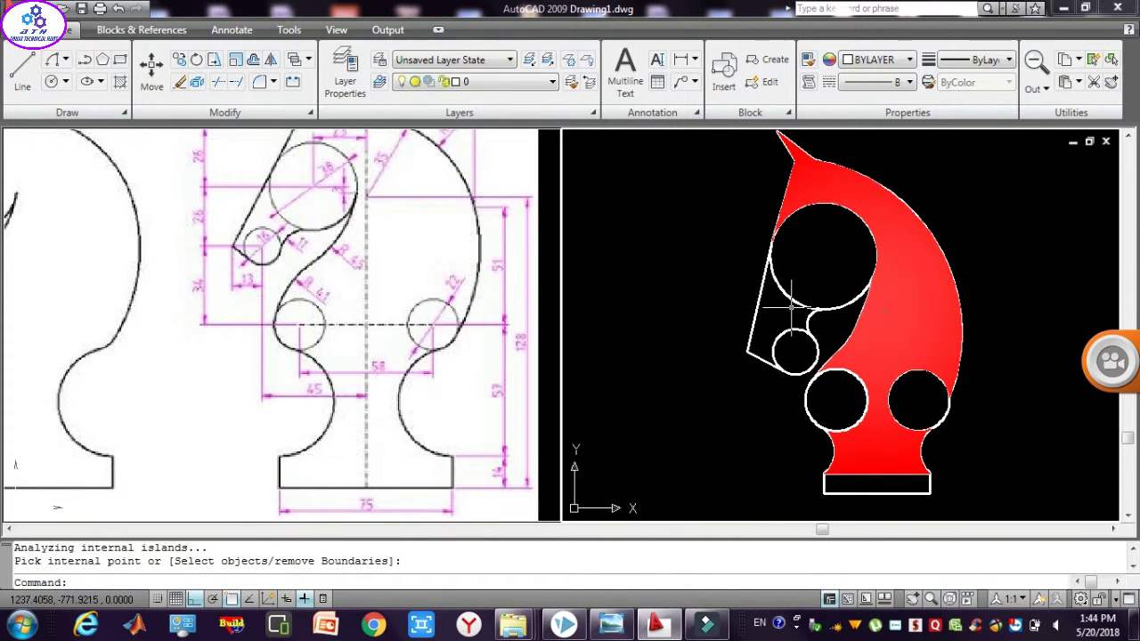
pyautogui.press('Return')
pyautogui.click(778, 307)
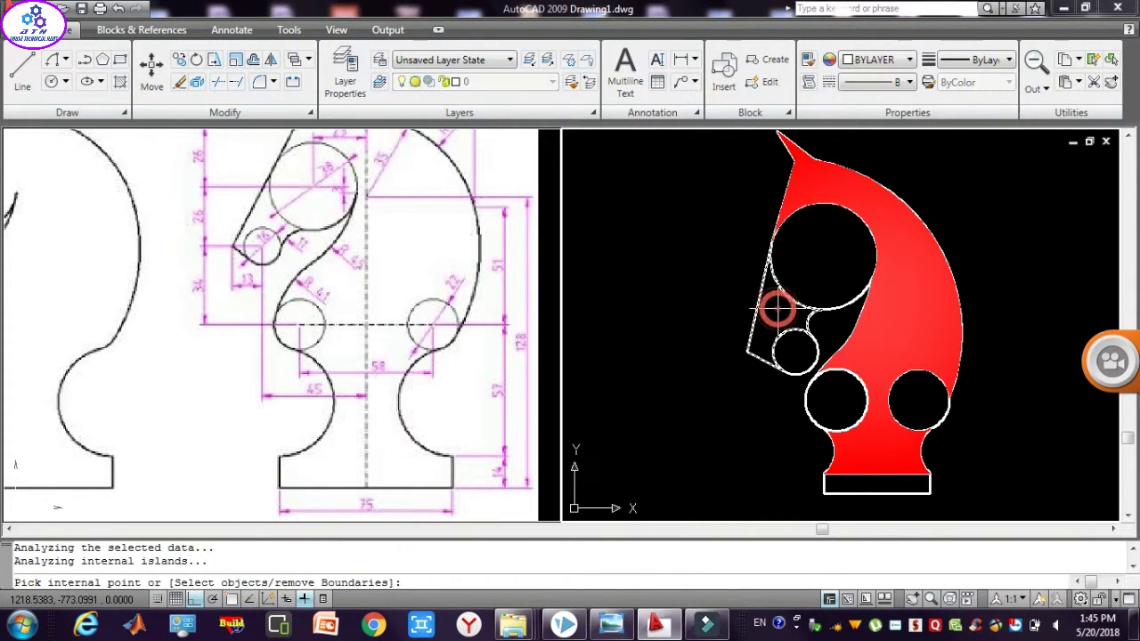
# Fill the narrow left strip with the same centred red gradient.
pyautogui.press('Return')
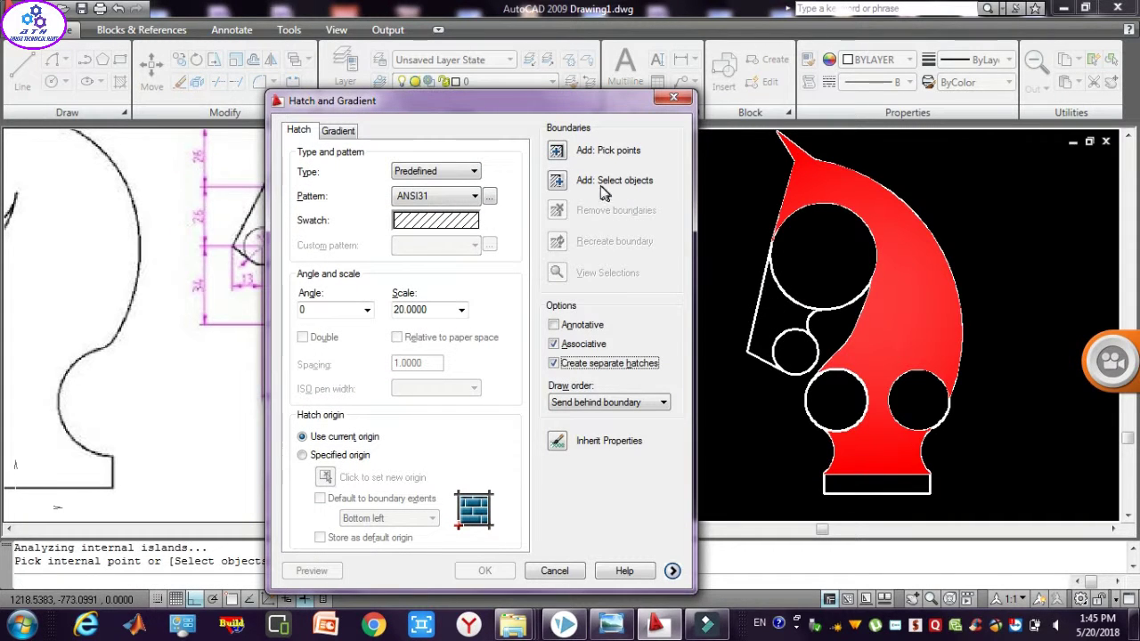
pyautogui.click(344, 130)
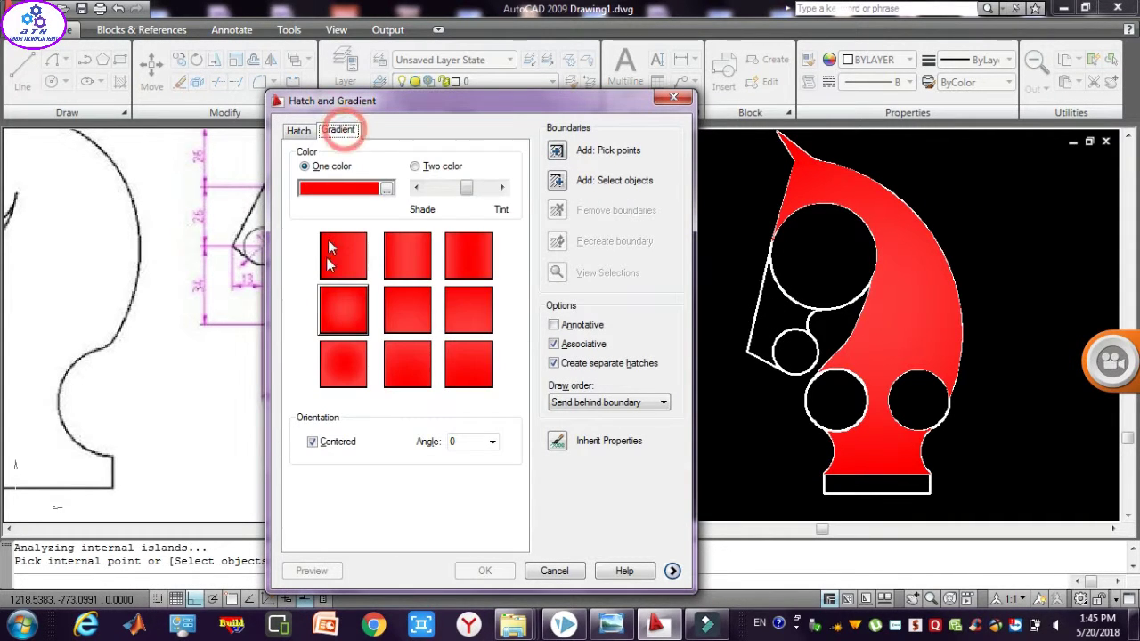
pyautogui.click(331, 307)
pyautogui.click(559, 153)
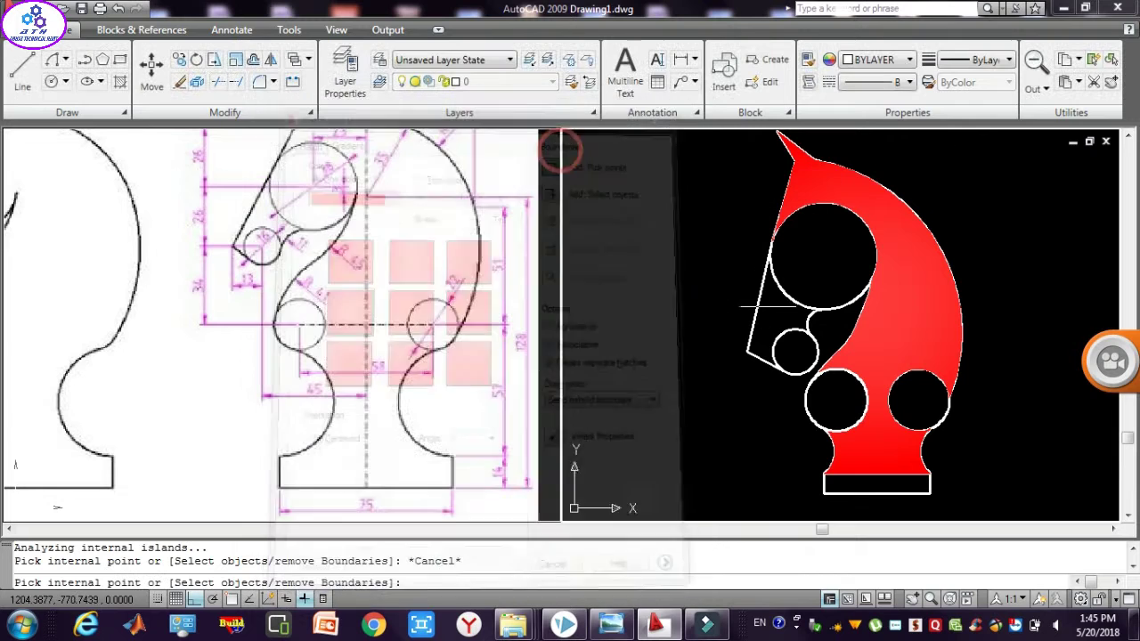
pyautogui.click(771, 312)
pyautogui.press('Return')
pyautogui.write('h')
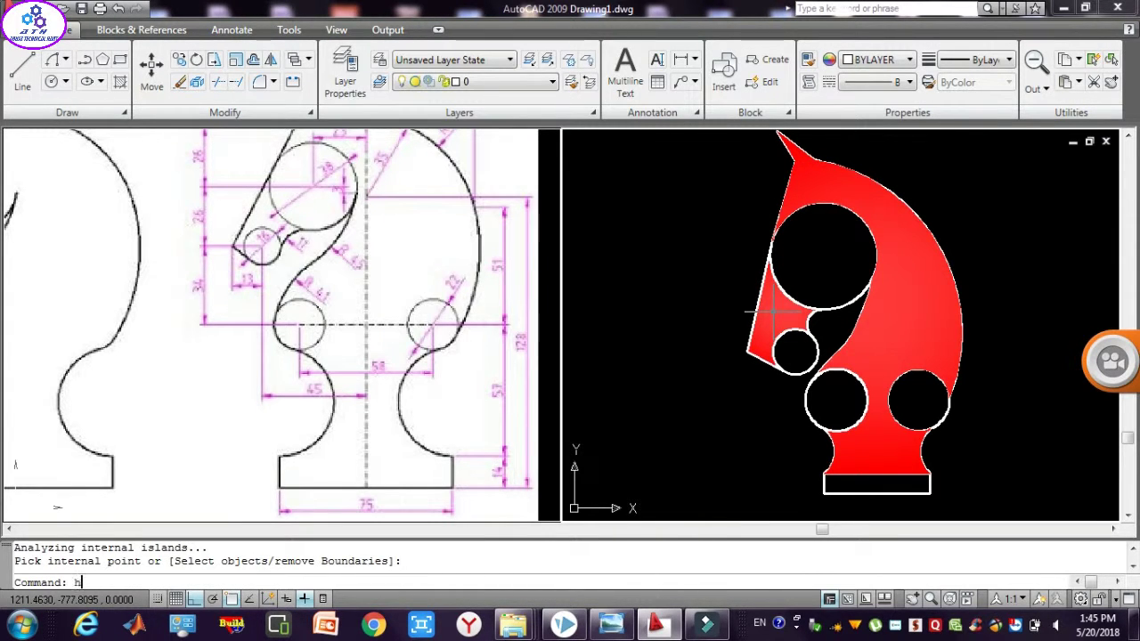
# Set up a centred gradient fill in pure white (Index Color white, tinted fully light).
pyautogui.press('Return')
pyautogui.click(338, 130)
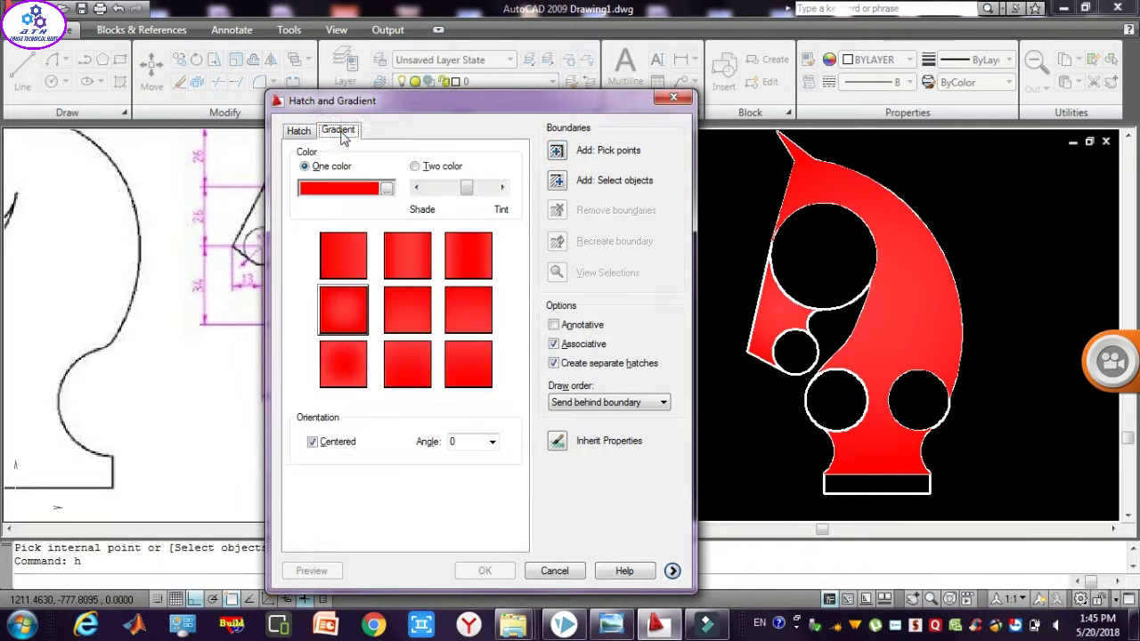
pyautogui.click(386, 188)
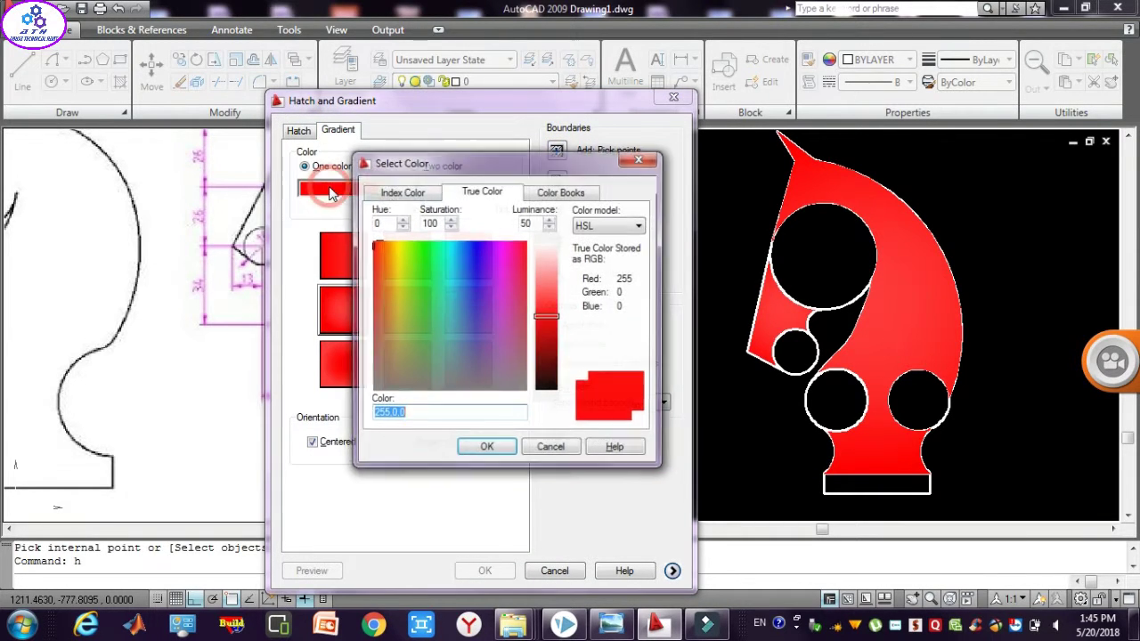
pyautogui.click(390, 198)
pyautogui.click(467, 355)
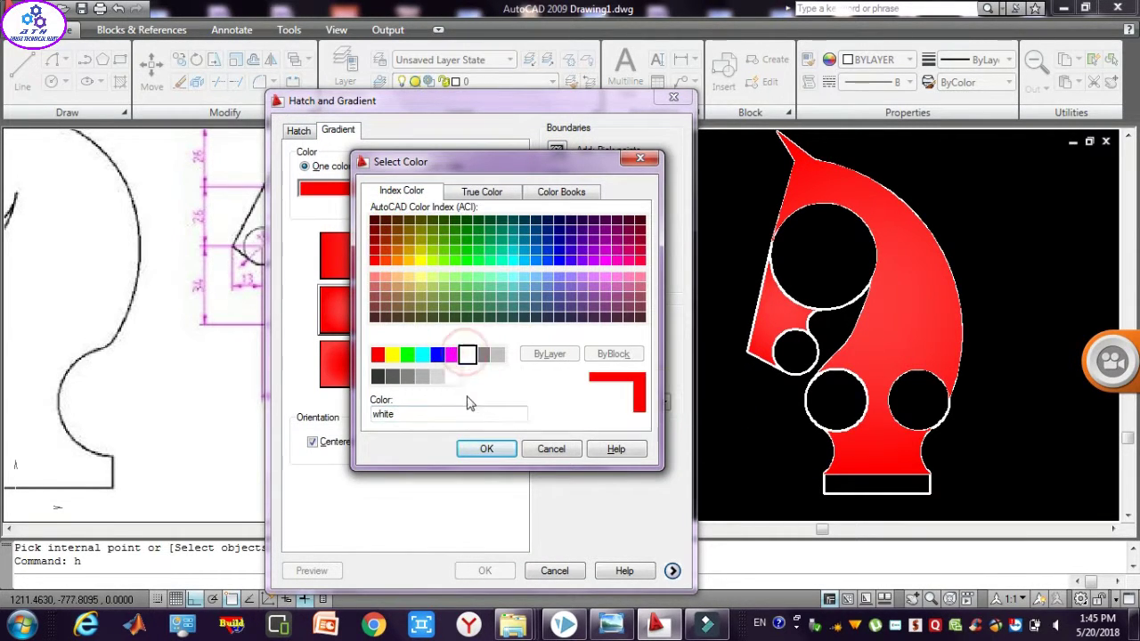
pyautogui.click(476, 450)
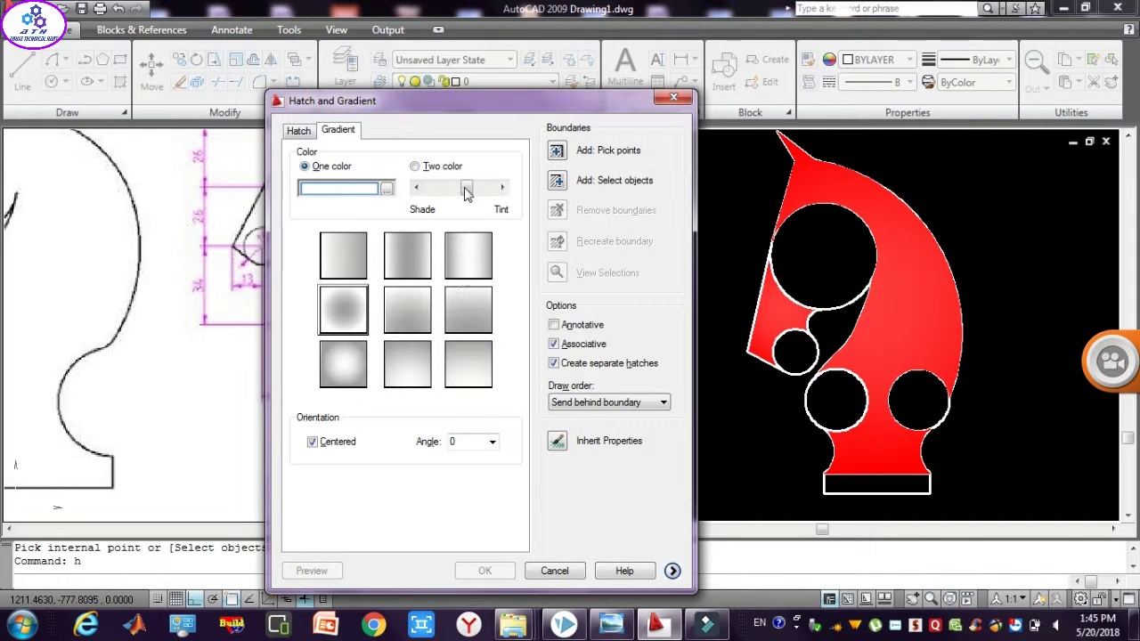
pyautogui.moveTo(467, 189); pyautogui.dragTo(490, 187)
pyautogui.click(350, 320)
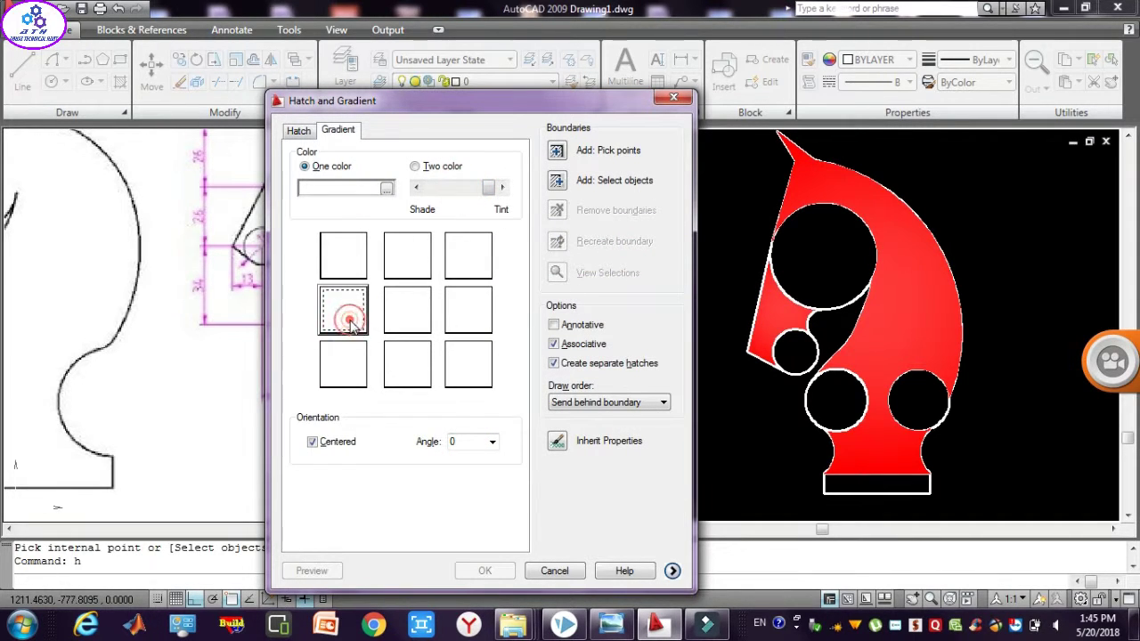
# Pick the big, small, lower-left and lower-right circles and the base rectangle as fill areas.
pyautogui.click(557, 153)
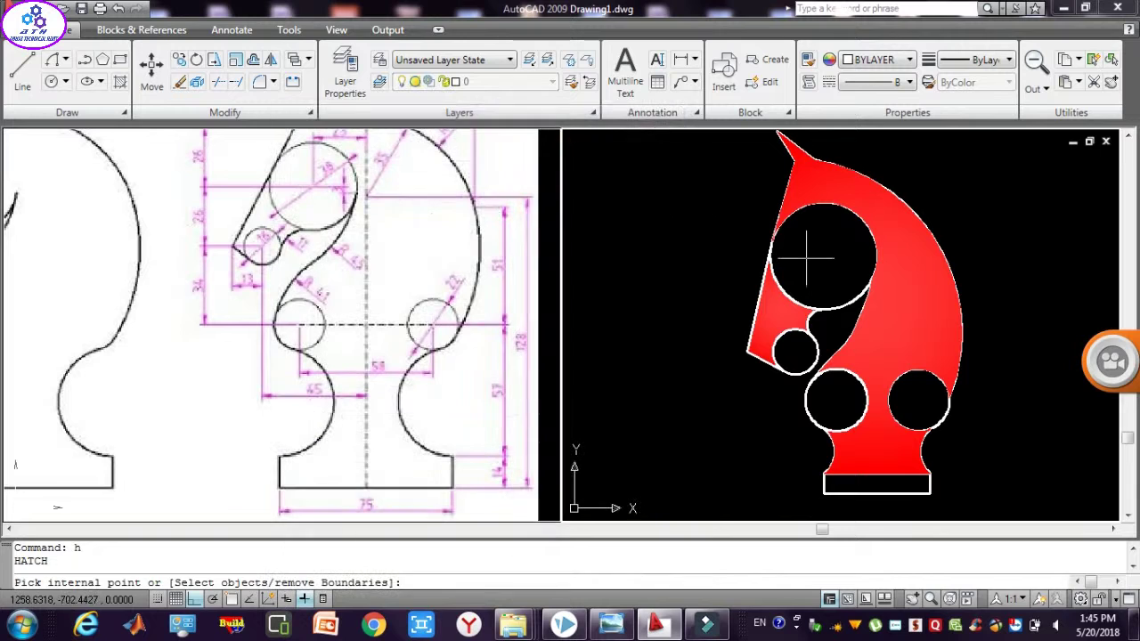
pyautogui.click(804, 257)
pyautogui.click(797, 350)
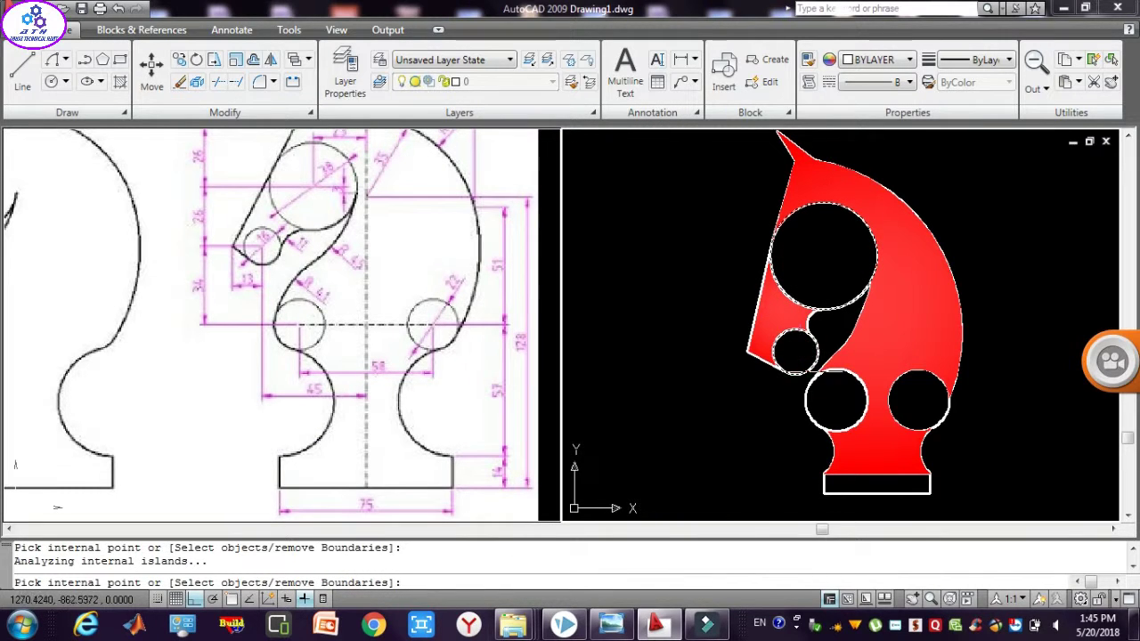
pyautogui.click(837, 399)
pyautogui.click(913, 401)
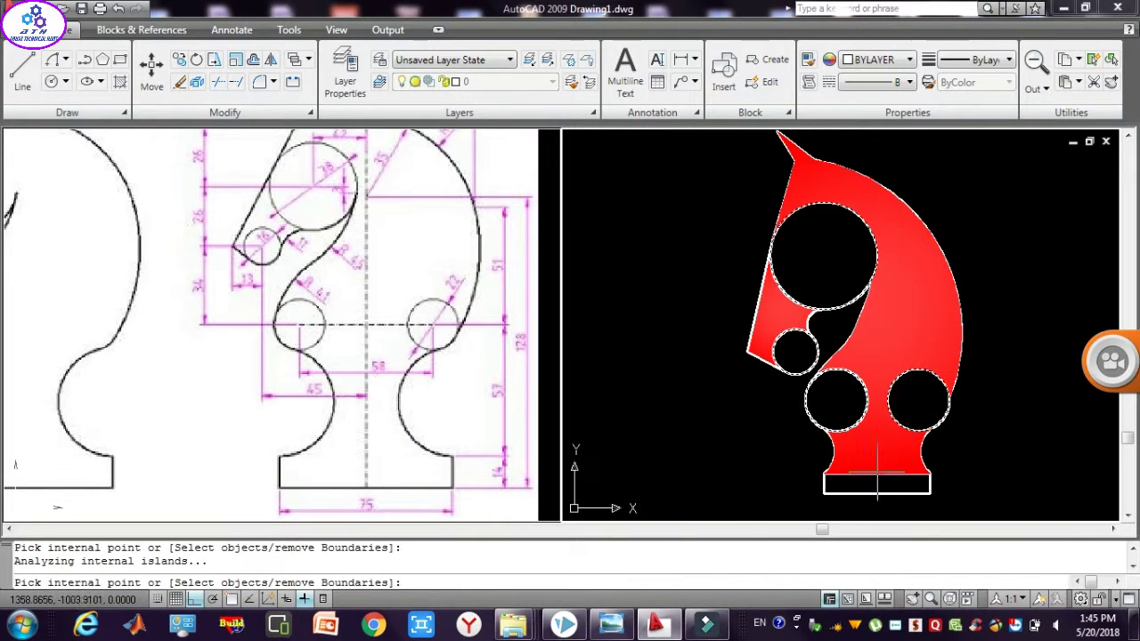
pyautogui.click(877, 483)
# Apply the white fill to the circles and base, then choose an option from a right-click menu.
pyautogui.press('Return')
pyautogui.press('Return')
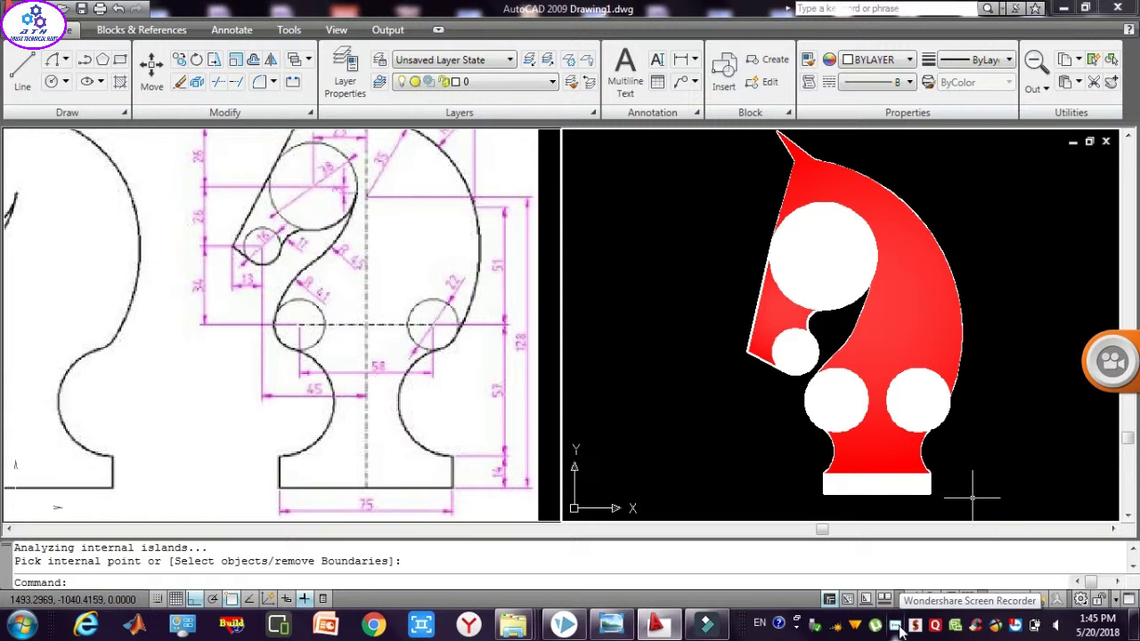
pyautogui.rightClick(899, 631)
pyautogui.click(944, 541)
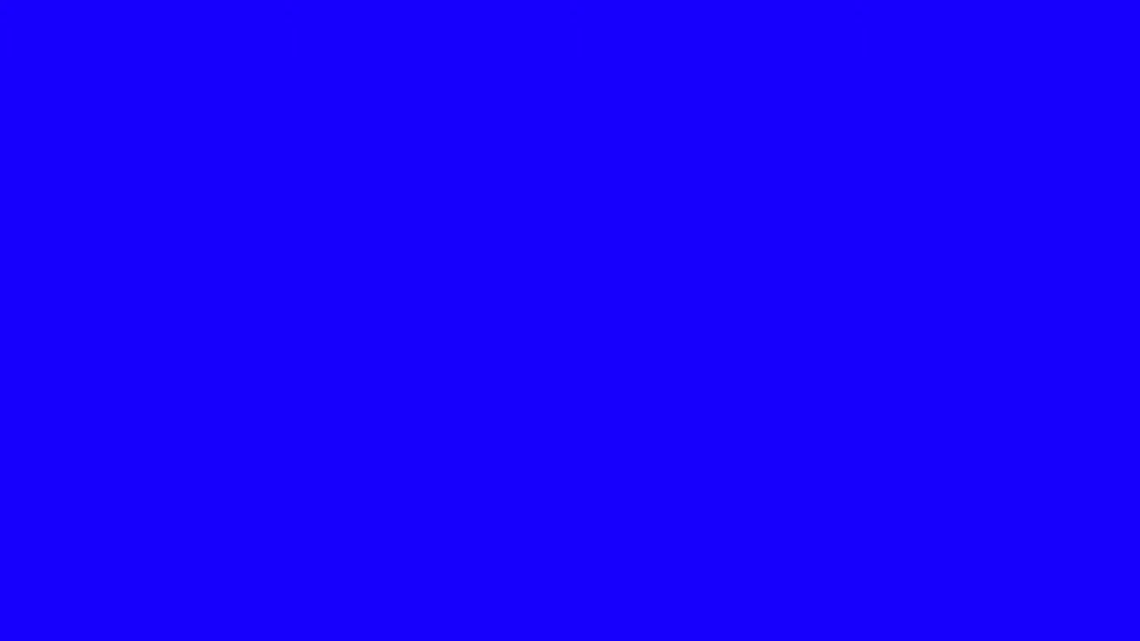